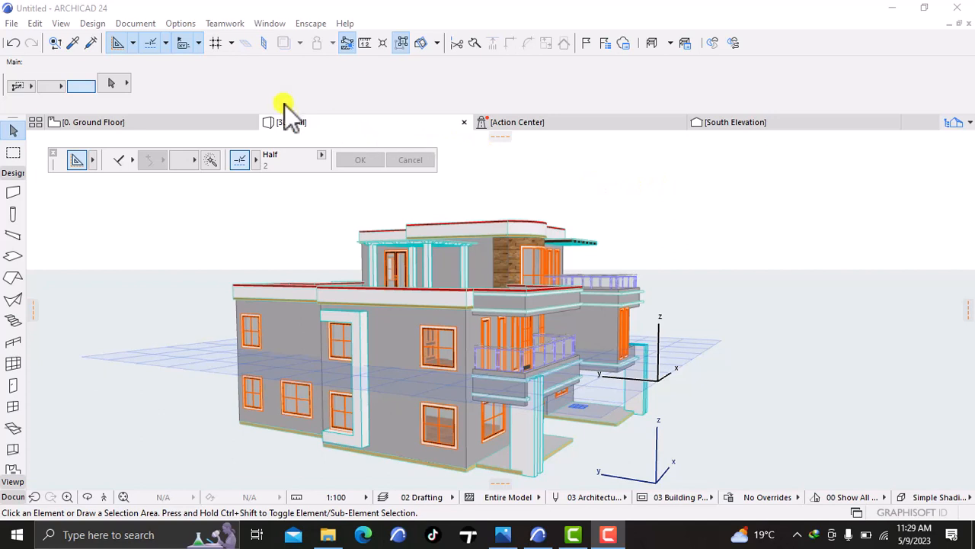
- Switch to the Photos viewer and examine the front facade and wall colours of the house in the Image6.png and Image5.png renders
left_click(759, 215)
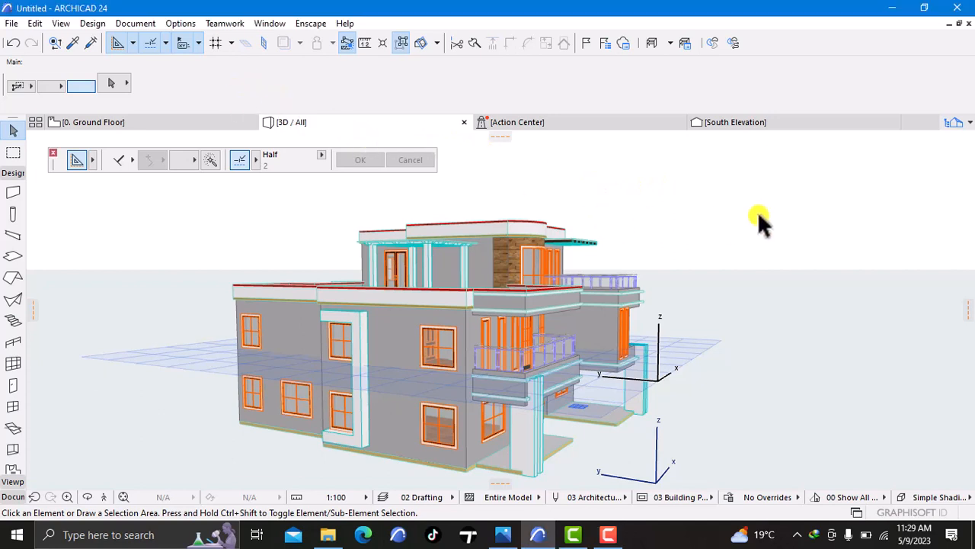
left_click(503, 535)
scroll(431, 362, "up", 2)
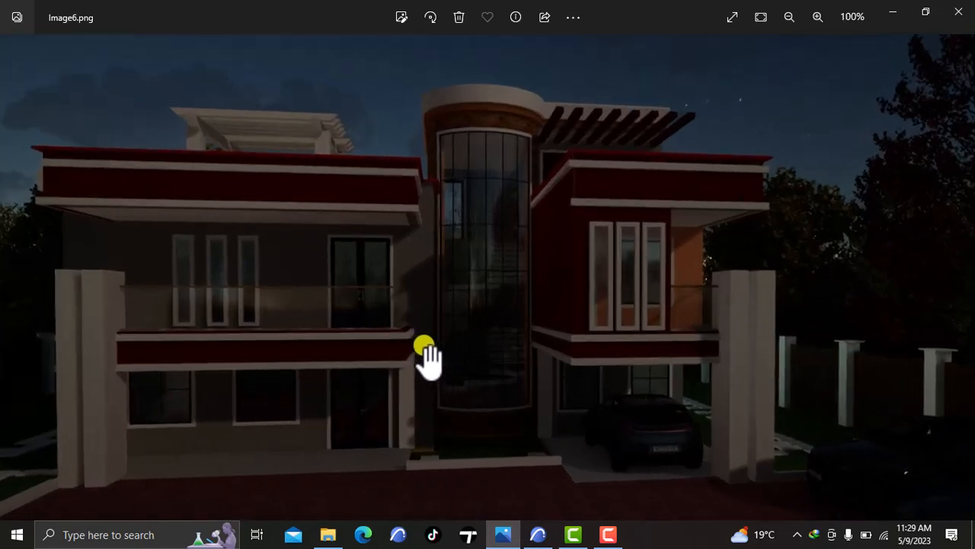
scroll(429, 360, "down", 3)
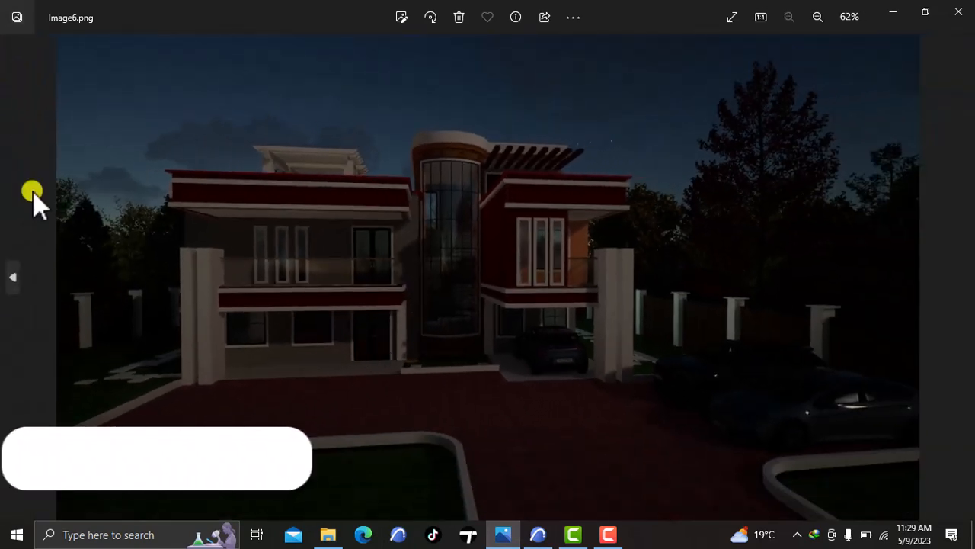
left_click(14, 279)
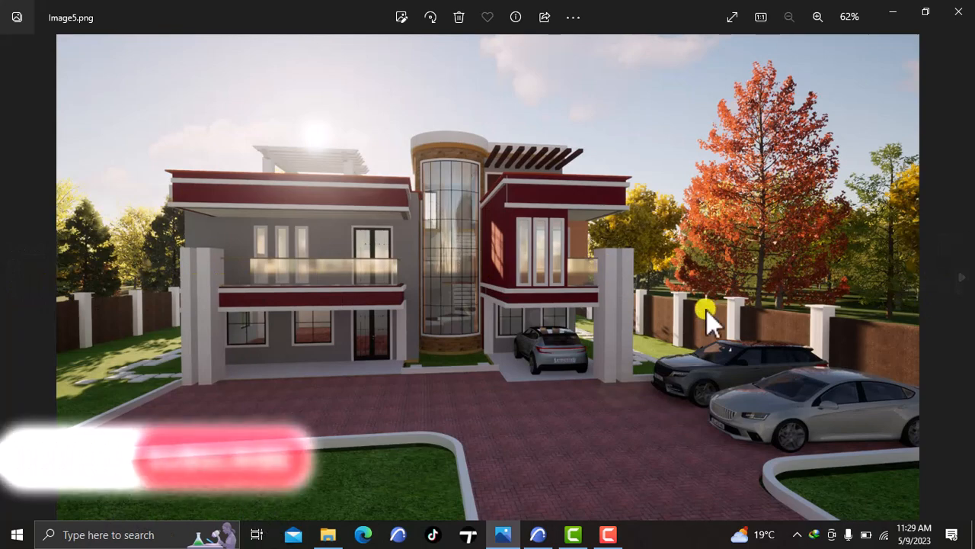
scroll(283, 314, "up", 5)
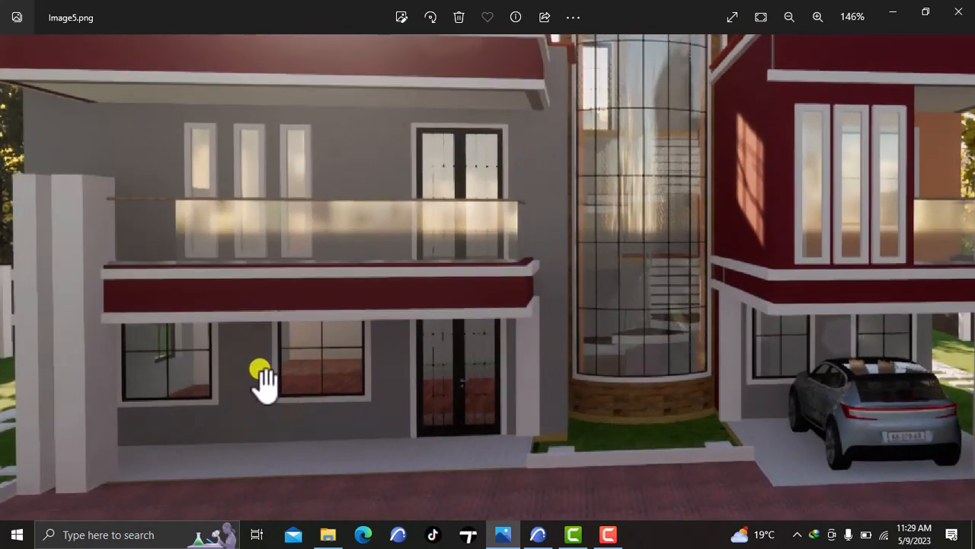
scroll(308, 202, "down", 5)
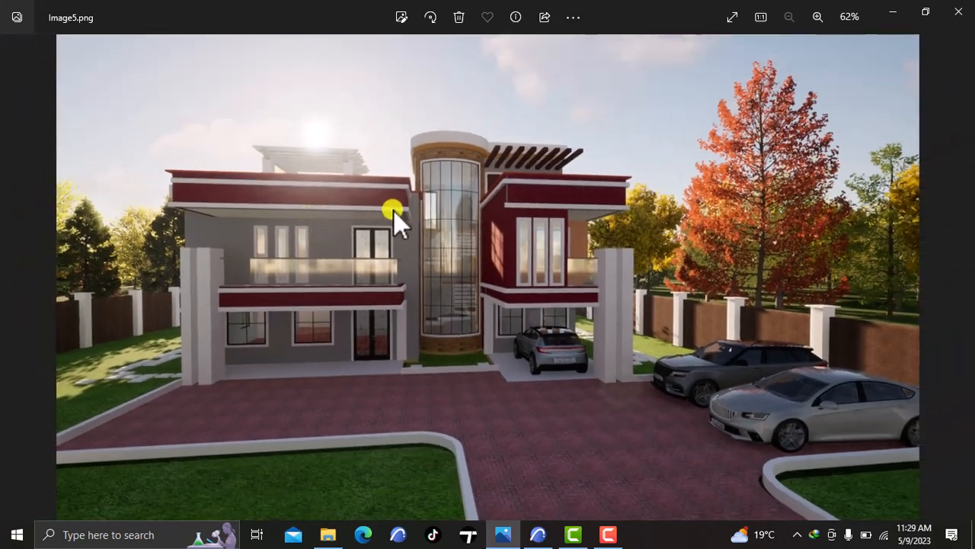
scroll(473, 240, "up", 2)
scroll(686, 242, "up", 3)
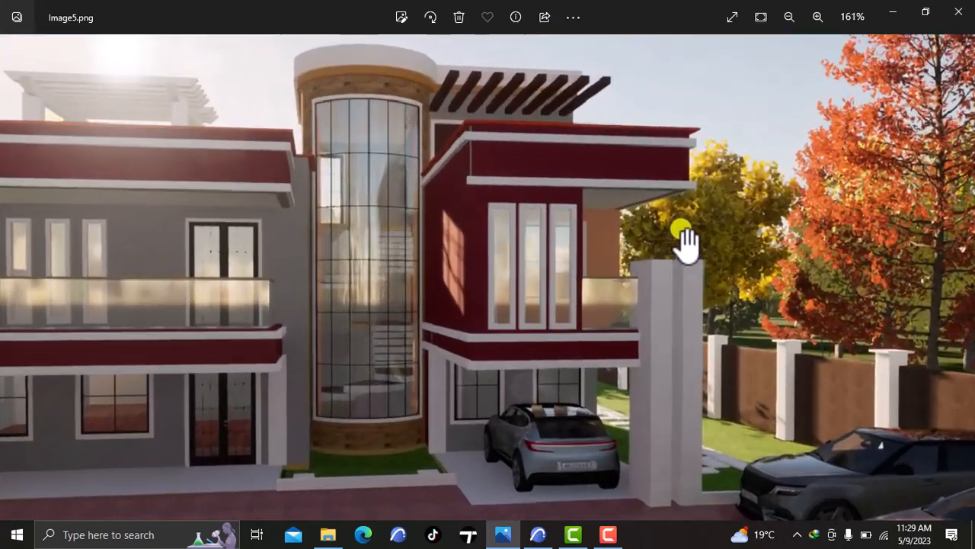
left_click_drag(683, 240, 645, 261)
scroll(526, 256, "down", 3)
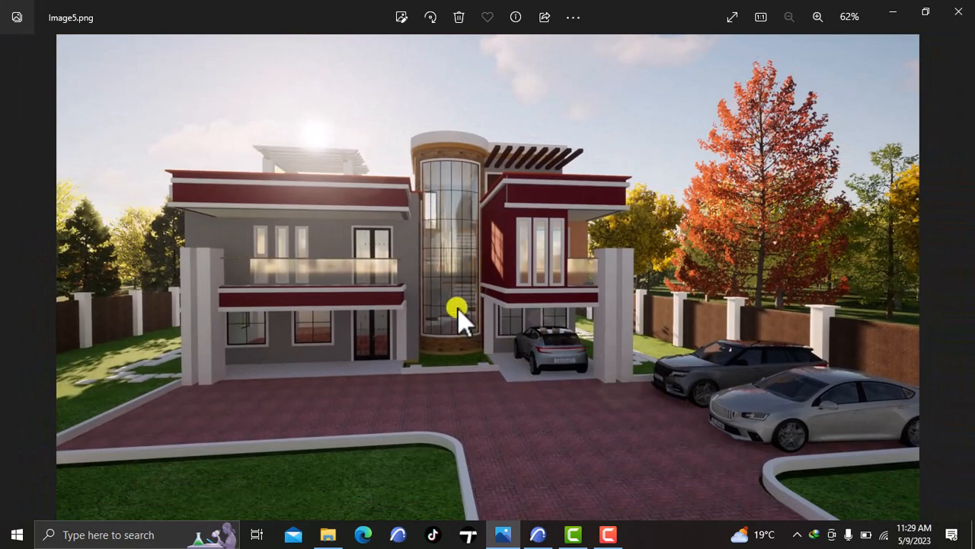
- Switch back to ARCHICAD and orbit the 3D model to face the building's side facade
mouse_move(543, 535)
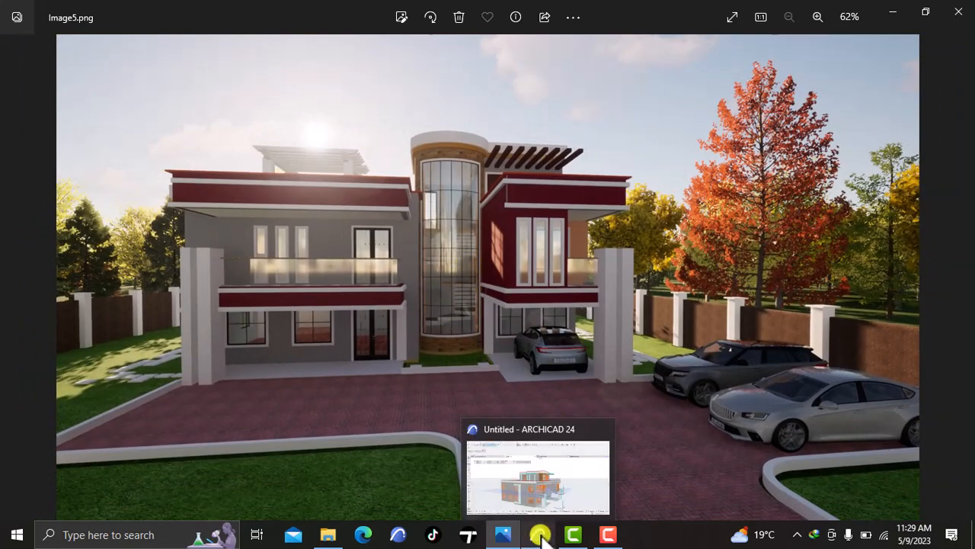
left_click(538, 491)
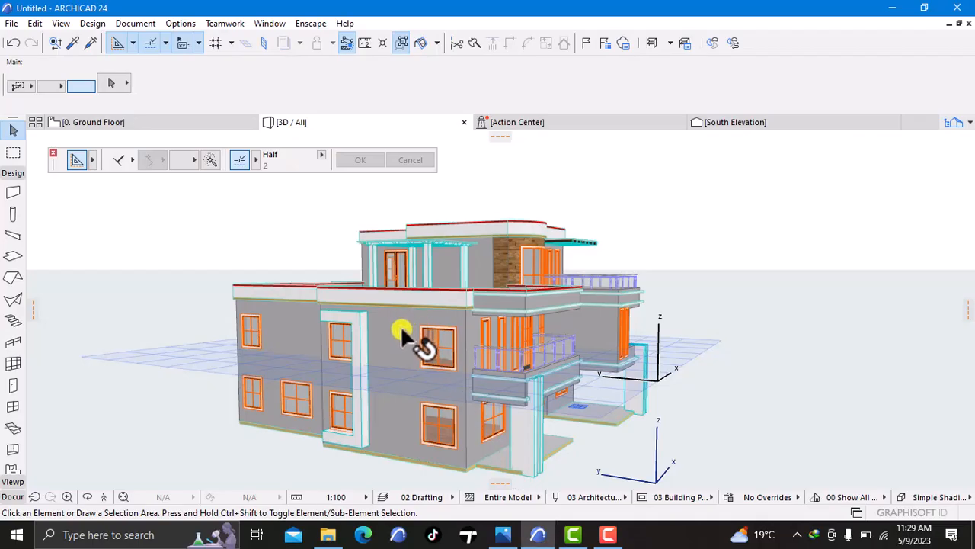
middle_click_drag(401, 333, 558, 302, "shift")
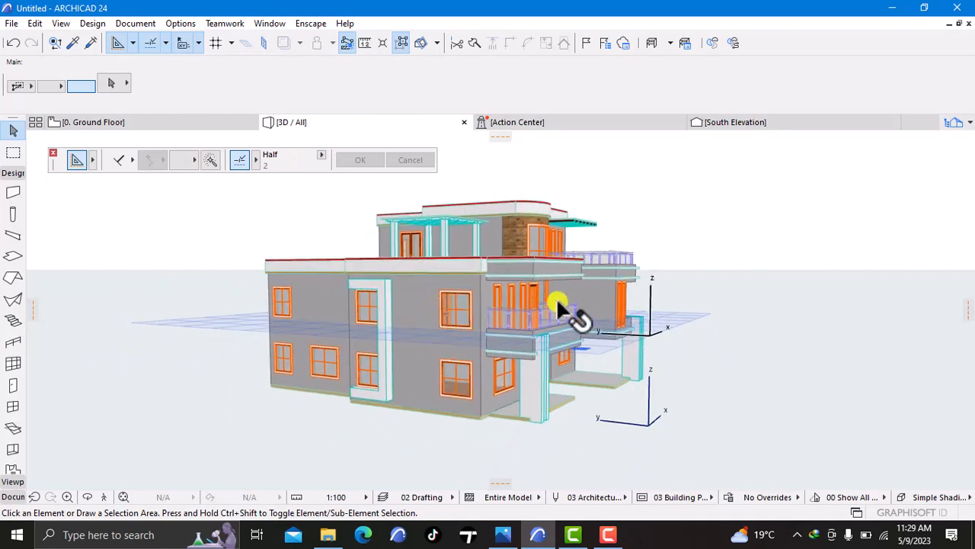
right_click(733, 374)
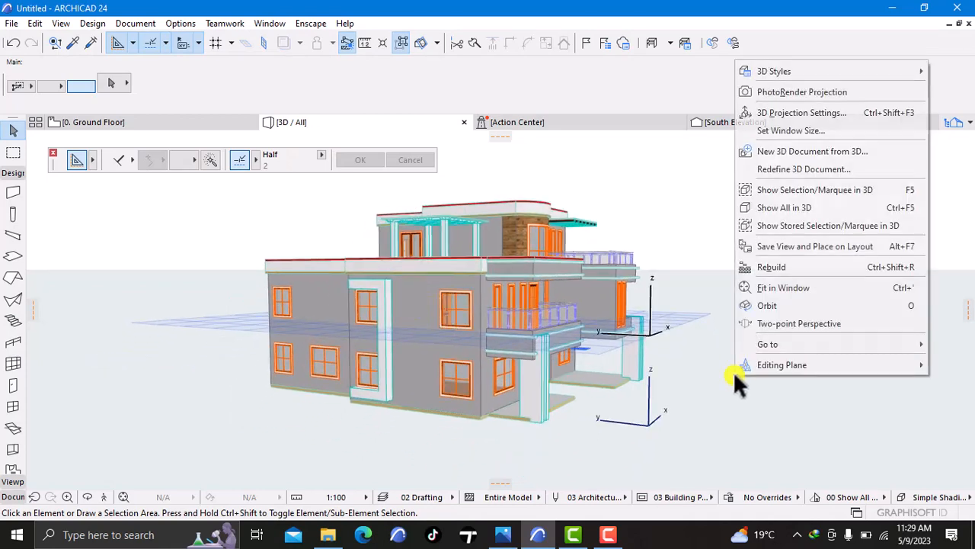
left_click(766, 306)
left_click_drag(698, 351, 745, 348)
left_click_drag(217, 346, 409, 329)
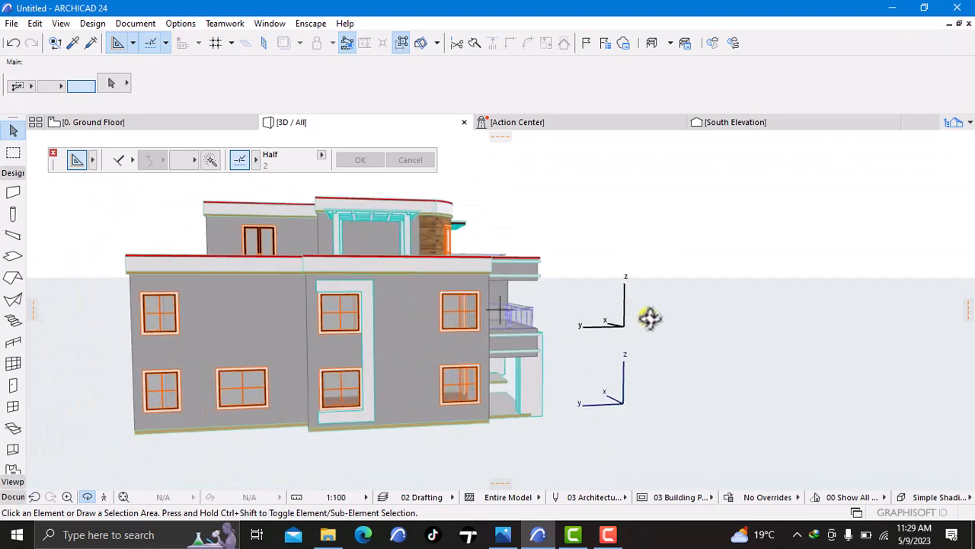
left_click_drag(649, 318, 608, 318)
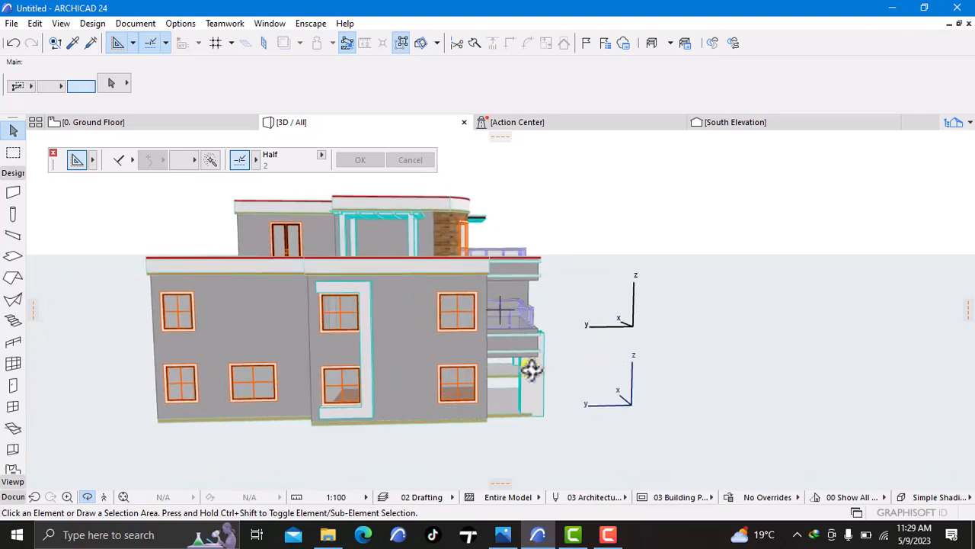
key("Escape")
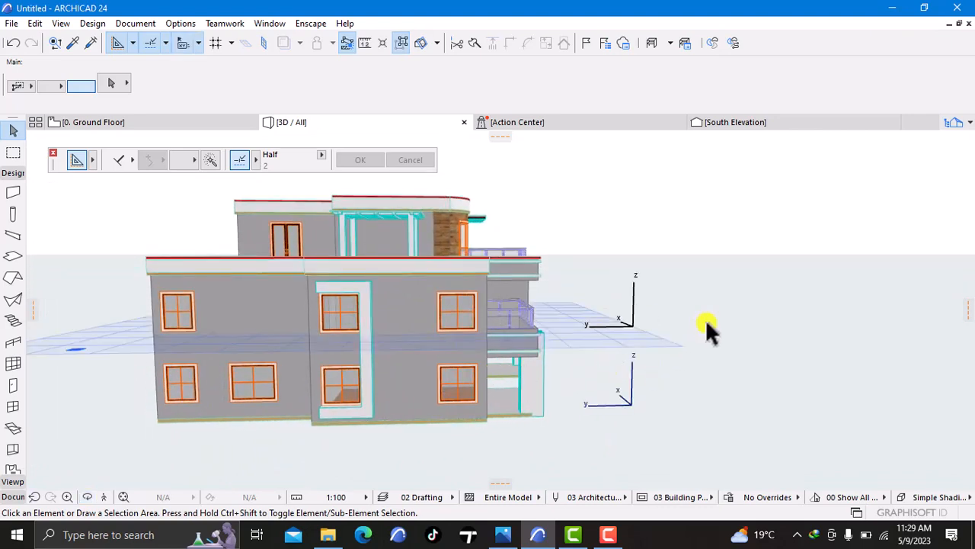
- Override the exterior face of the projecting ground-floor wall on the side facade with the Paint - Peach surface
left_click(412, 377)
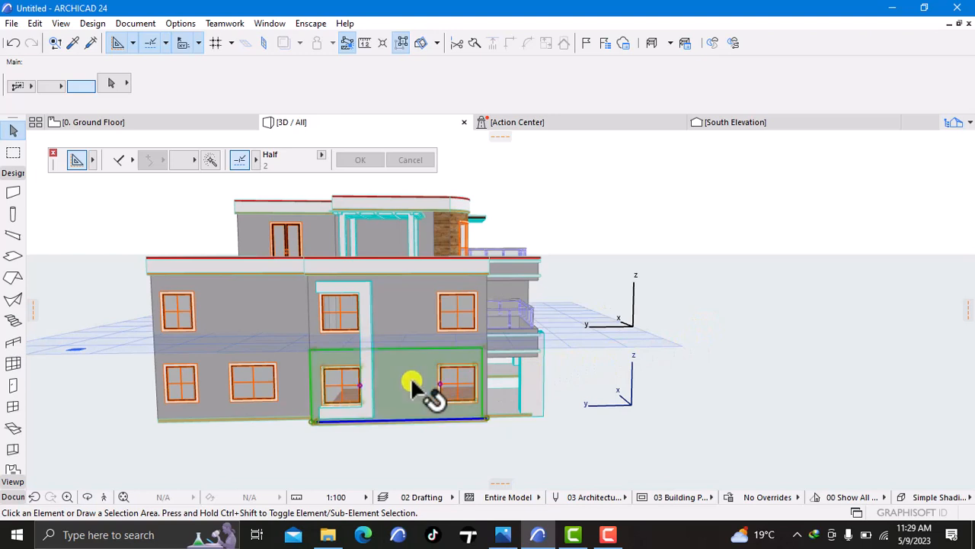
left_click(395, 317, "shift")
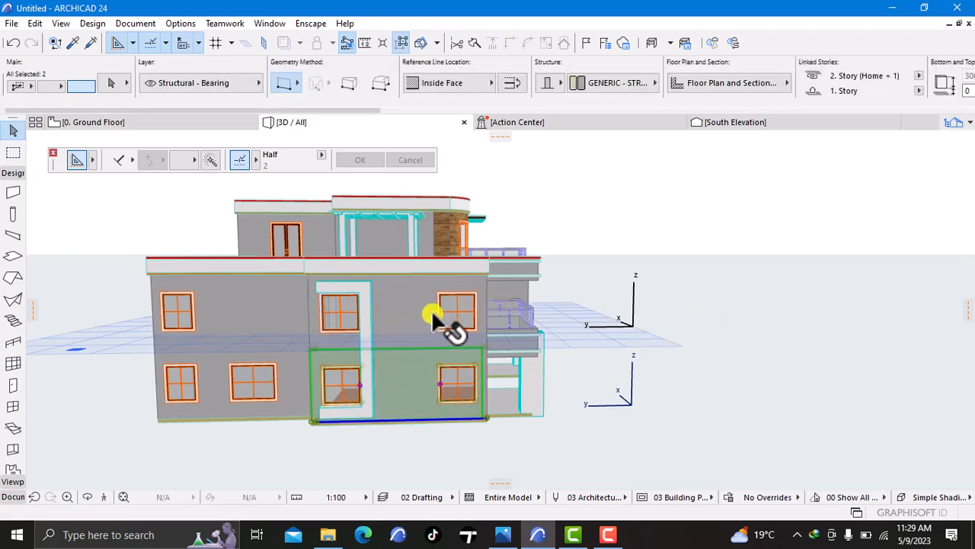
left_click(719, 347)
left_click(481, 365)
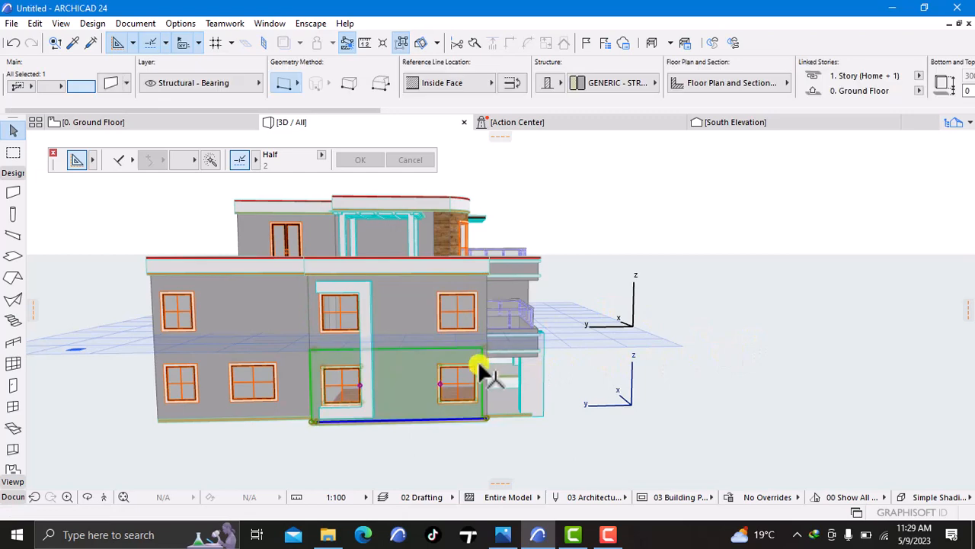
right_click(809, 275)
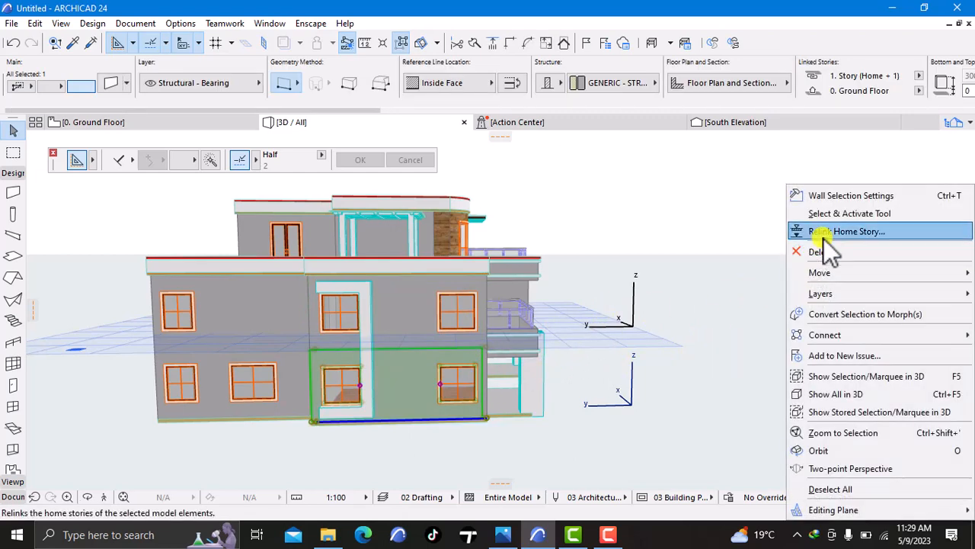
left_click(836, 198)
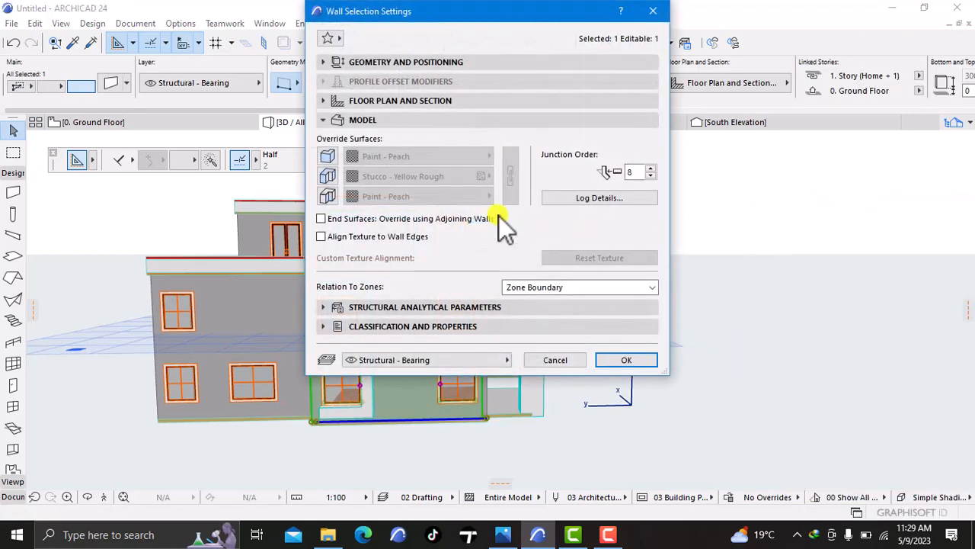
left_click(326, 178)
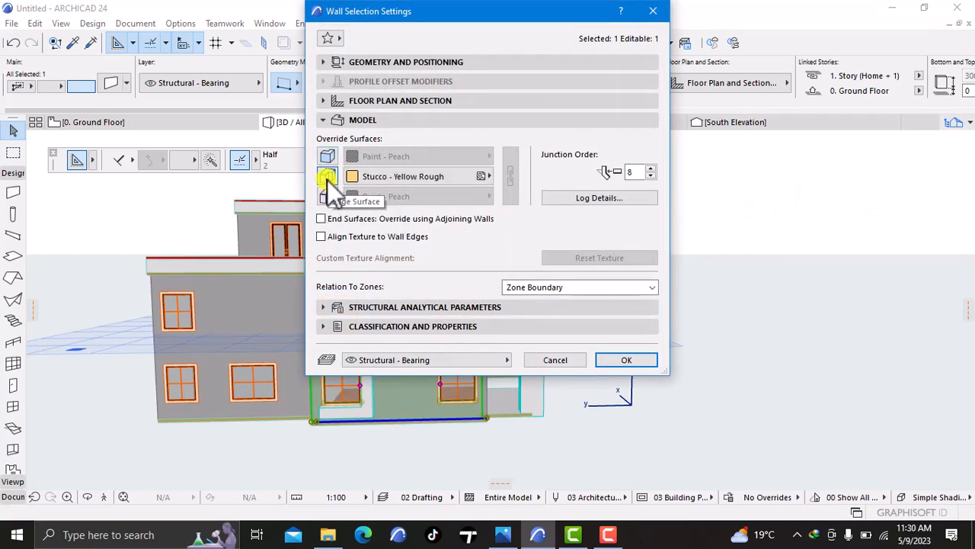
left_click(327, 177)
left_click(327, 195)
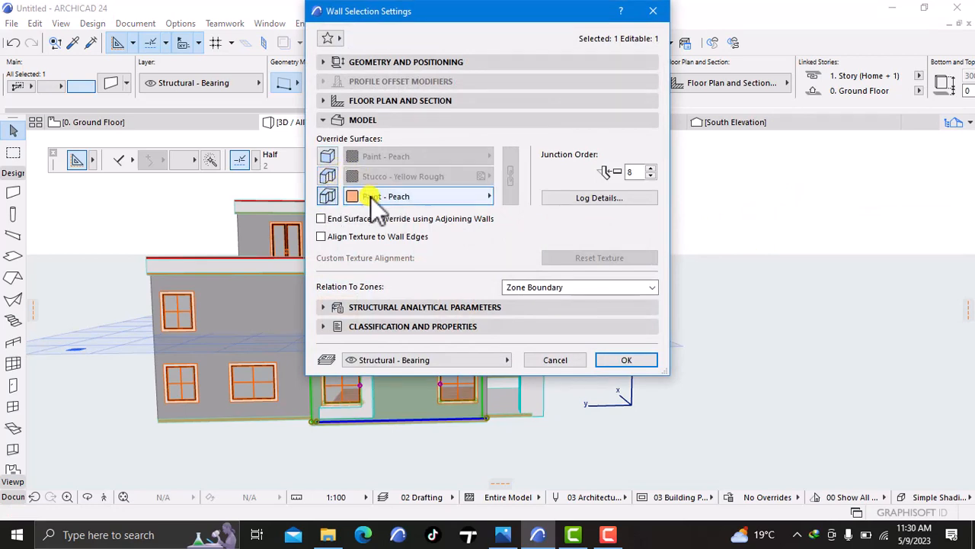
left_click(623, 359)
left_click(732, 339)
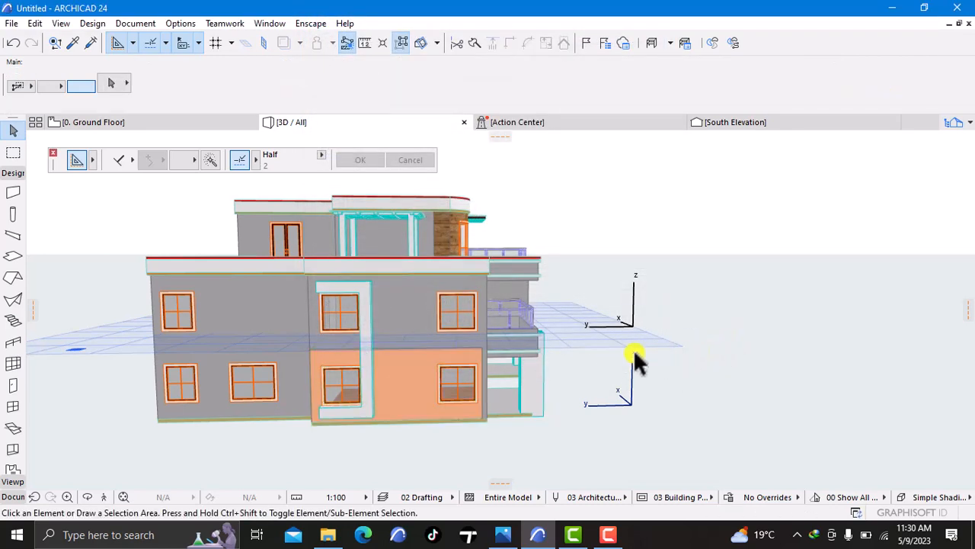
- Override the exterior face of the 1. Story wall directly above the peach wall with the Paint - Peach surface
left_click(402, 306)
right_click(705, 252)
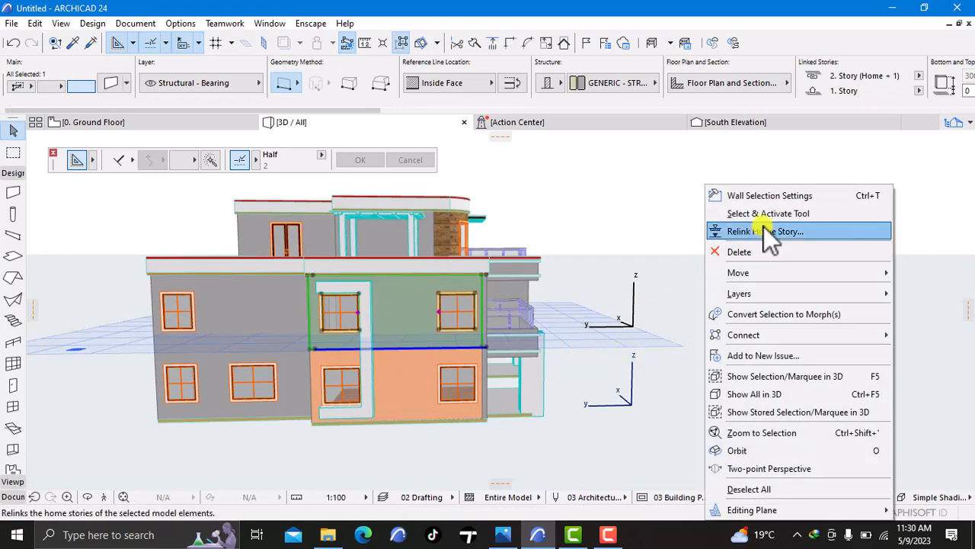
left_click(765, 196)
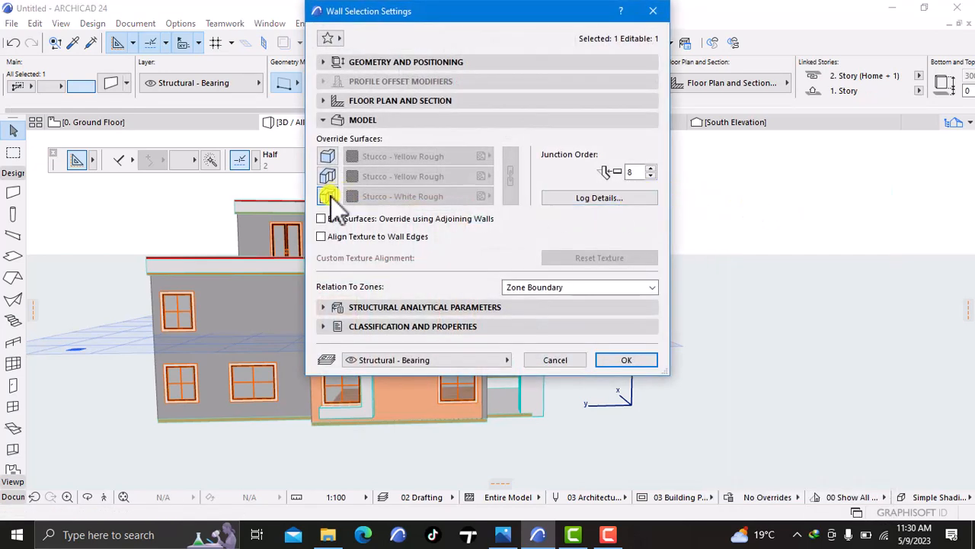
left_click(330, 197)
left_click(398, 199)
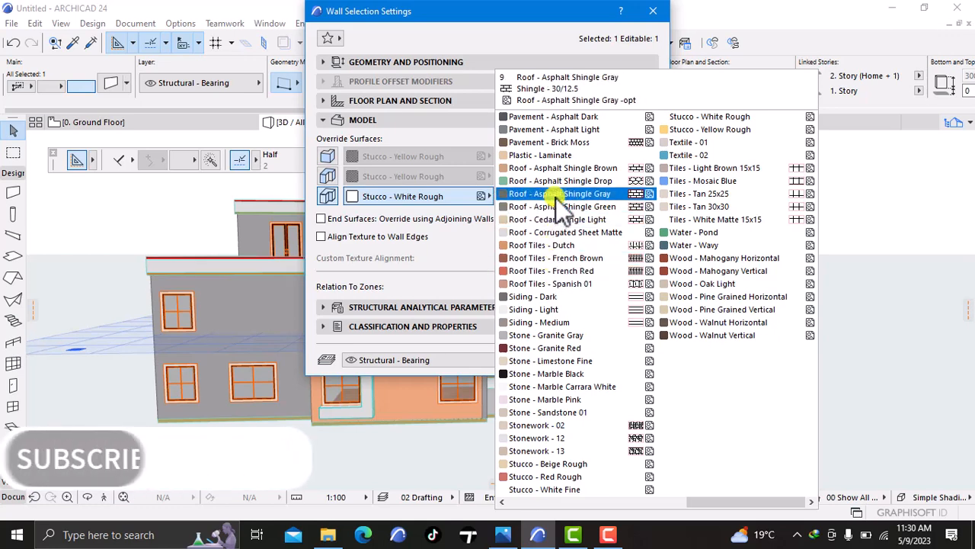
left_click(661, 501)
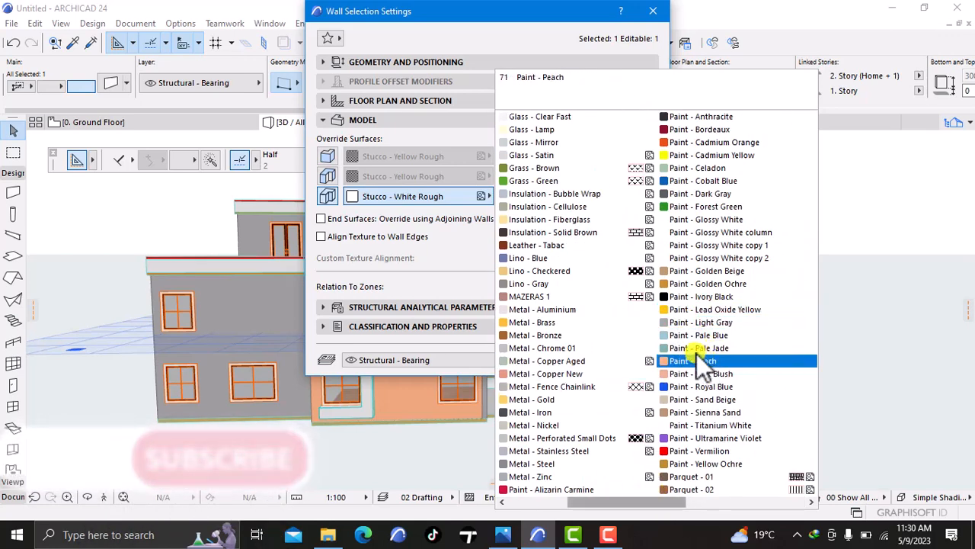
left_click(698, 359)
left_click(625, 359)
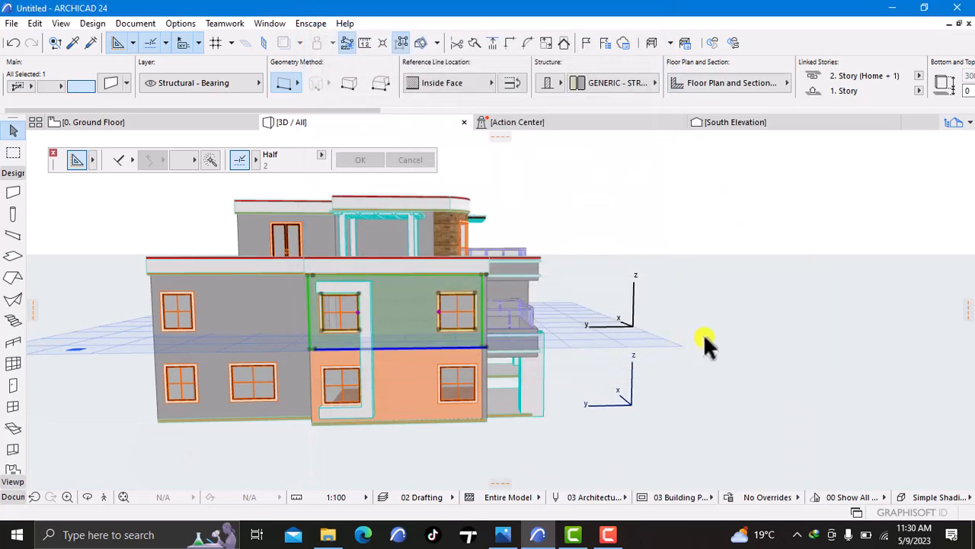
- Orbit the 3D model around the corner to inspect the gray walls beside and behind the peach facade
right_click(795, 323)
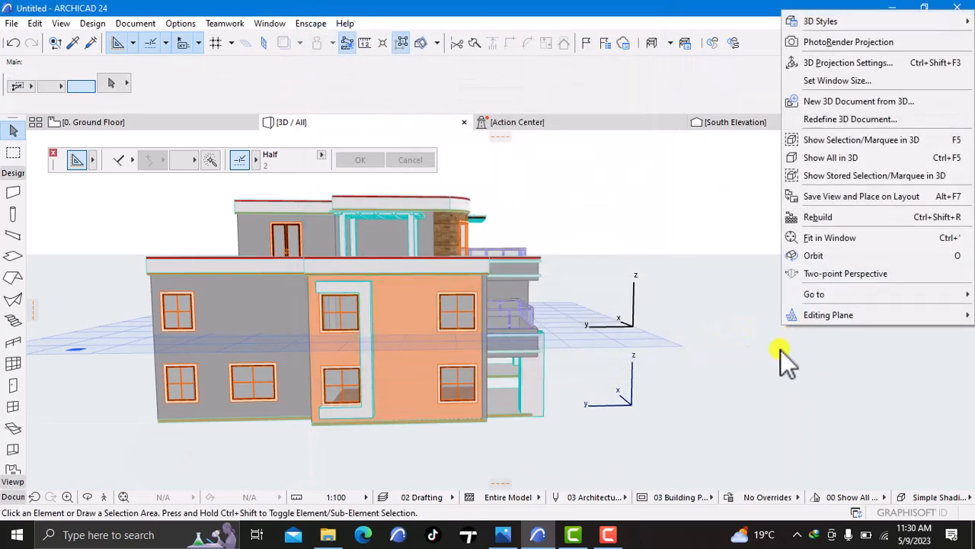
left_click(814, 259)
left_click_drag(768, 331, 723, 323)
left_click_drag(355, 411, 685, 405)
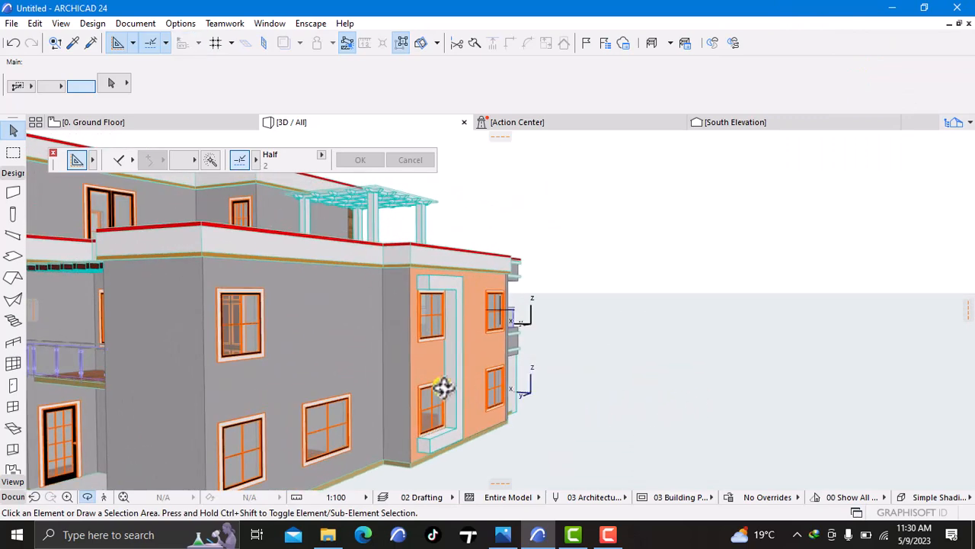
key("Escape")
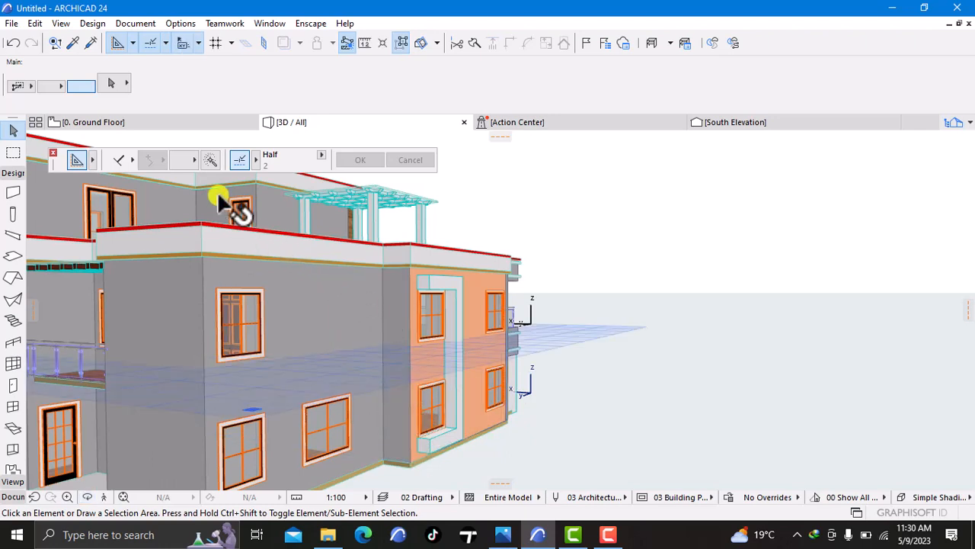
- Open the 1. Story floor plan at the wall corner near the West Elevation marker
right_click(156, 124)
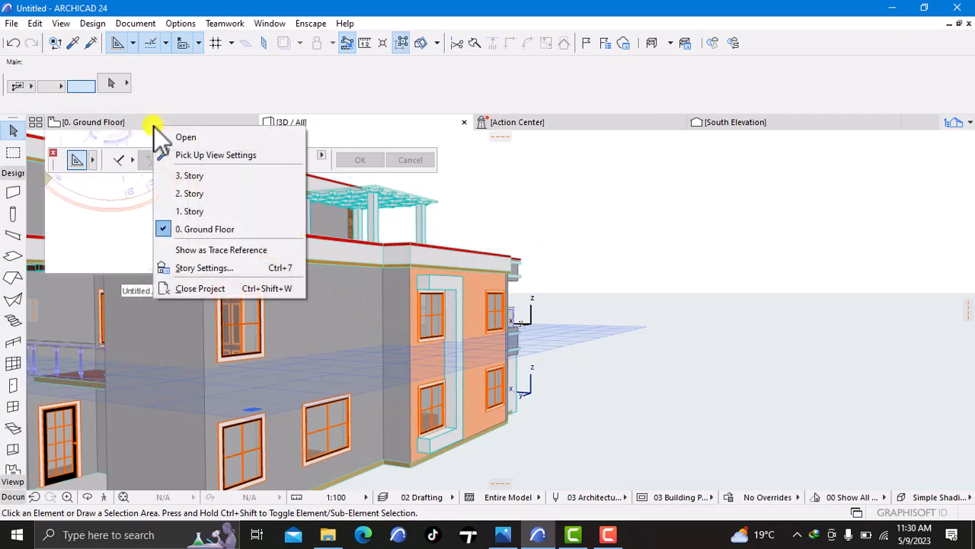
left_click(210, 209)
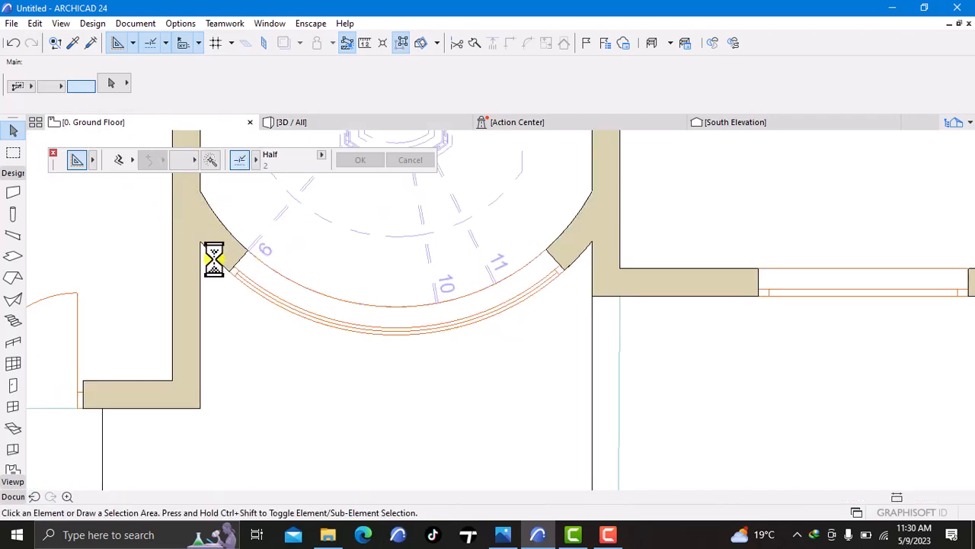
scroll(212, 262, "down", 7)
middle_click_drag(263, 283, 615, 281)
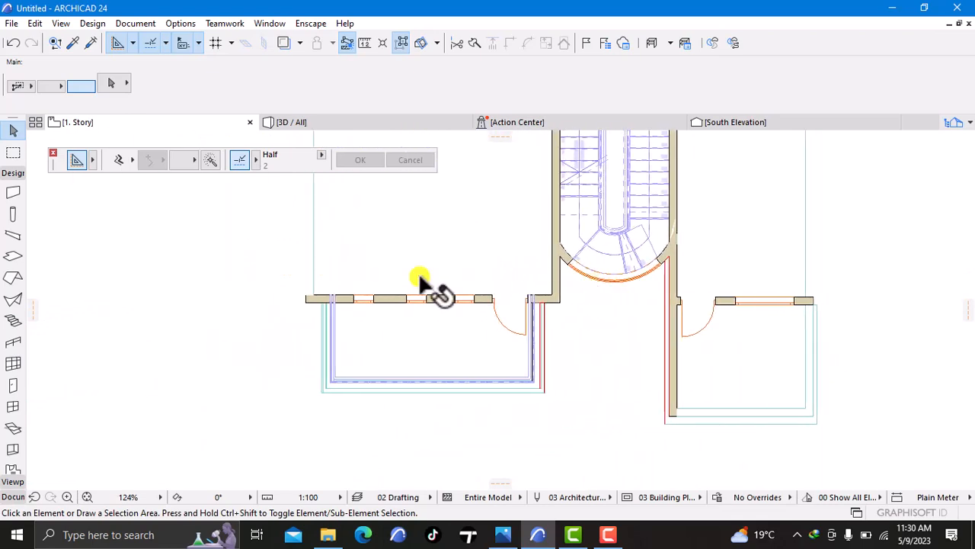
middle_click_drag(384, 266, 385, 386)
scroll(376, 279, "up", 2)
middle_click_drag(376, 280, 381, 483)
middle_click_drag(374, 349, 370, 399)
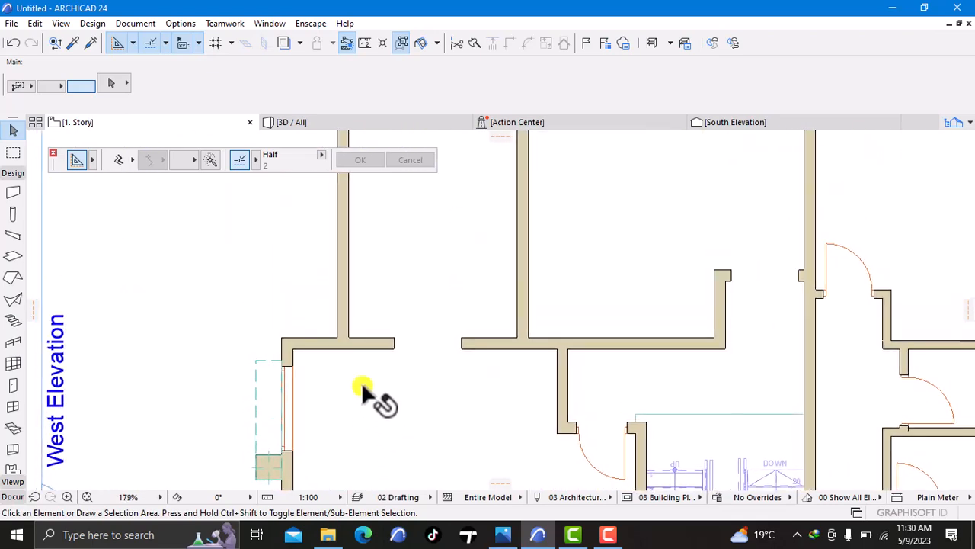
- Split the long horizontal wall near the West Elevation marker where the first vertical wall meets it
left_click(326, 343)
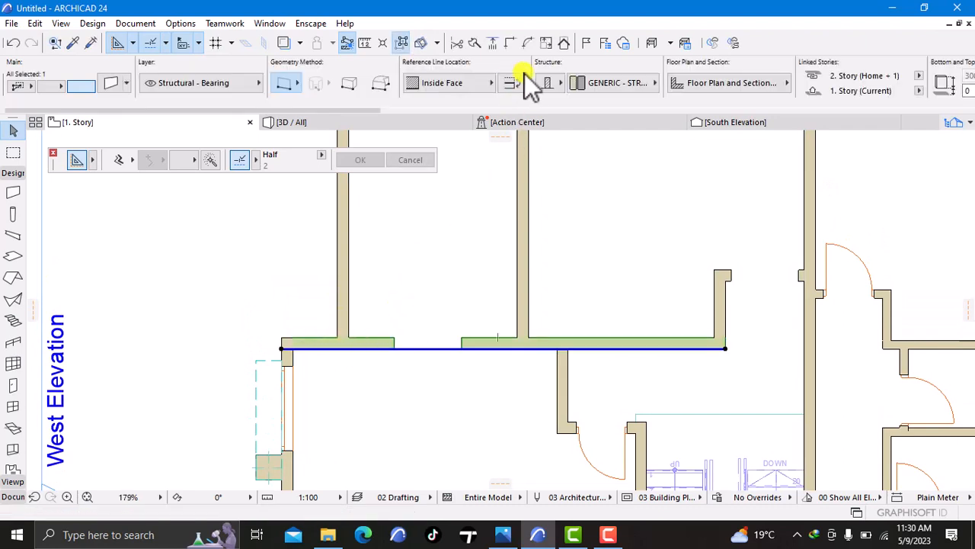
left_click(474, 42)
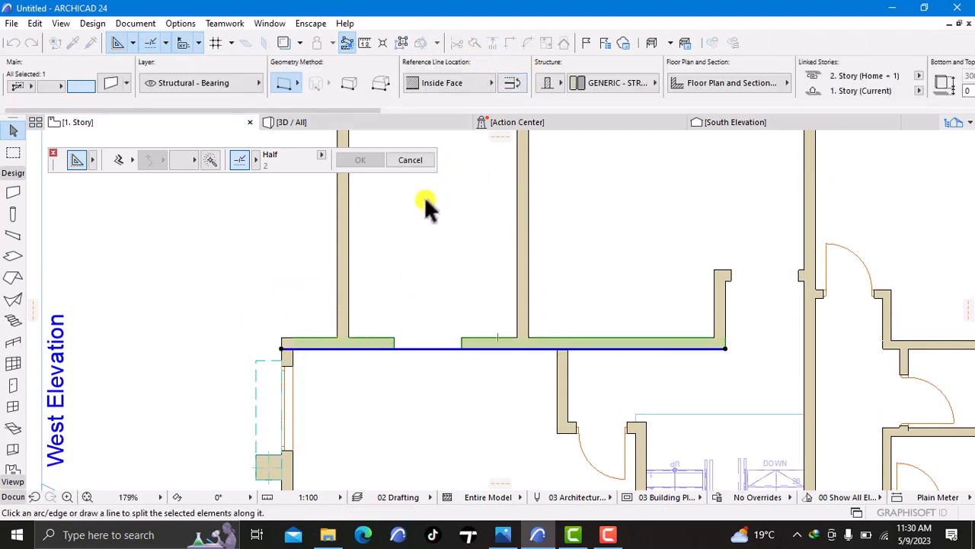
left_click(335, 342)
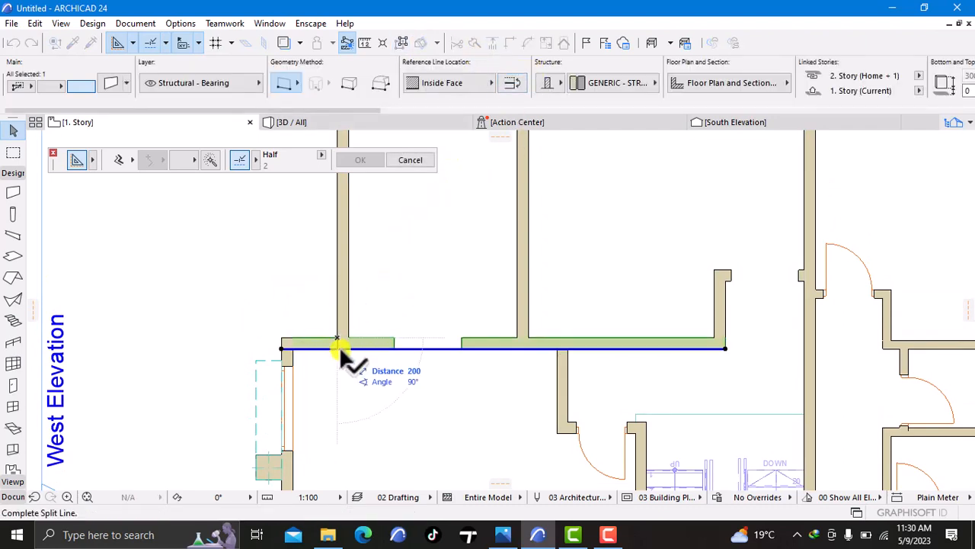
left_click(340, 347)
left_click(359, 357)
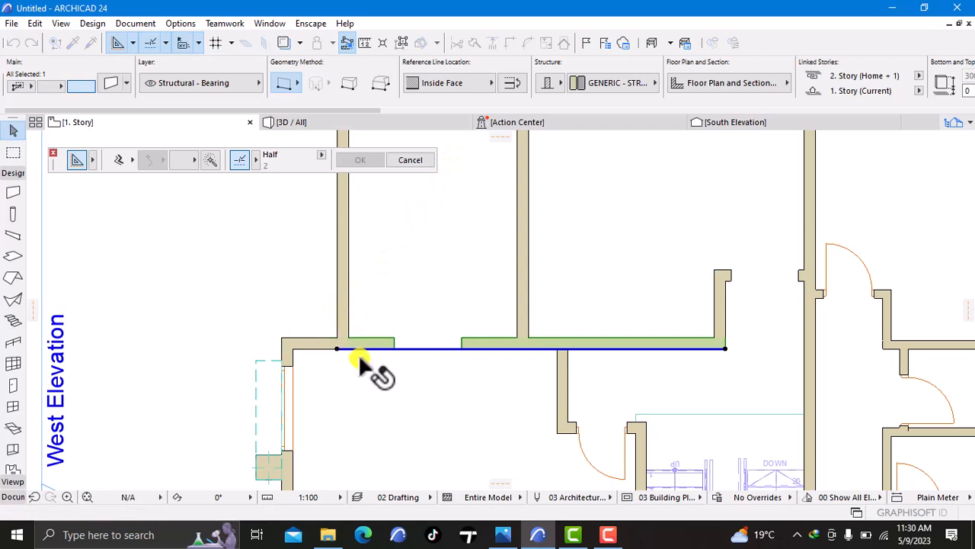
left_click(301, 282)
- Override the inside-face surface of the short wall segment at the west corner with Paint - Peach
left_click(318, 343)
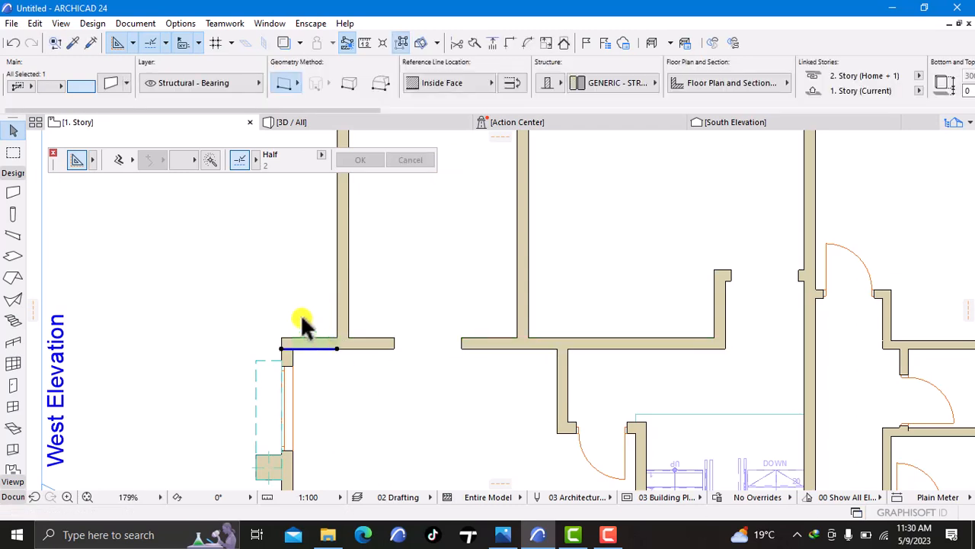
right_click(233, 242)
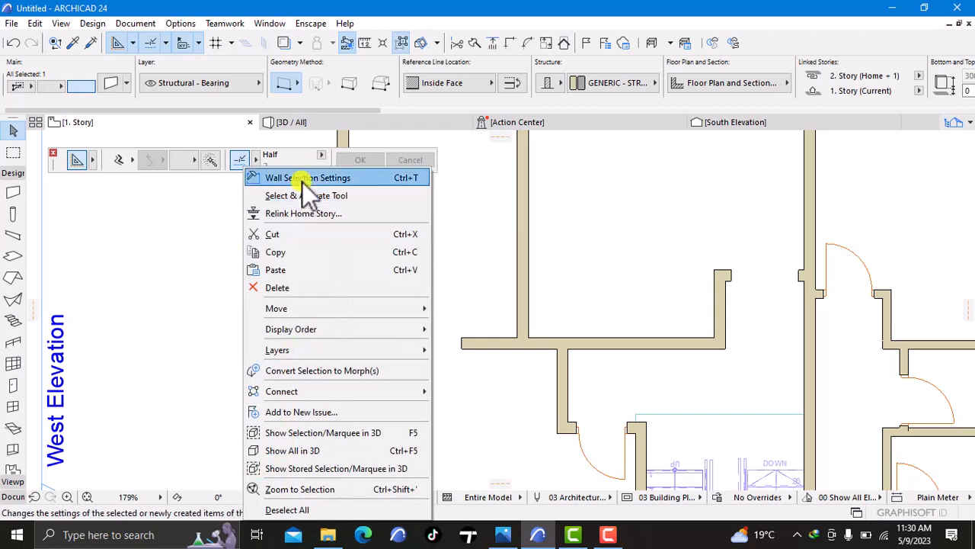
left_click(303, 182)
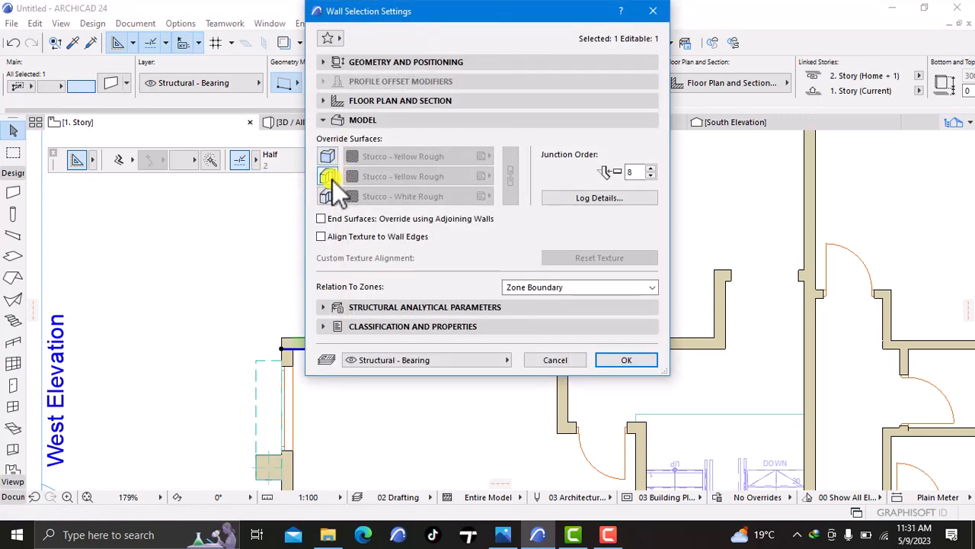
left_click(327, 196)
left_click(364, 197)
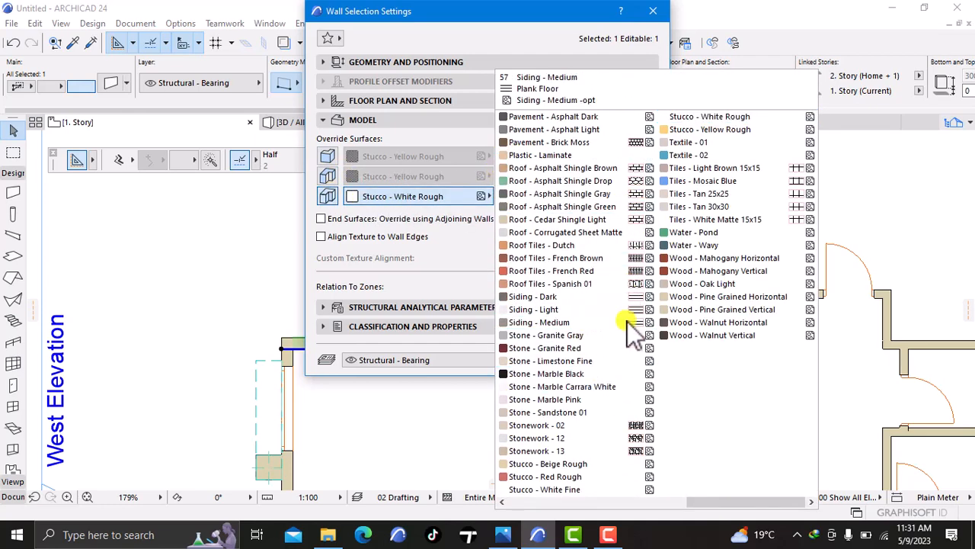
left_click(643, 501)
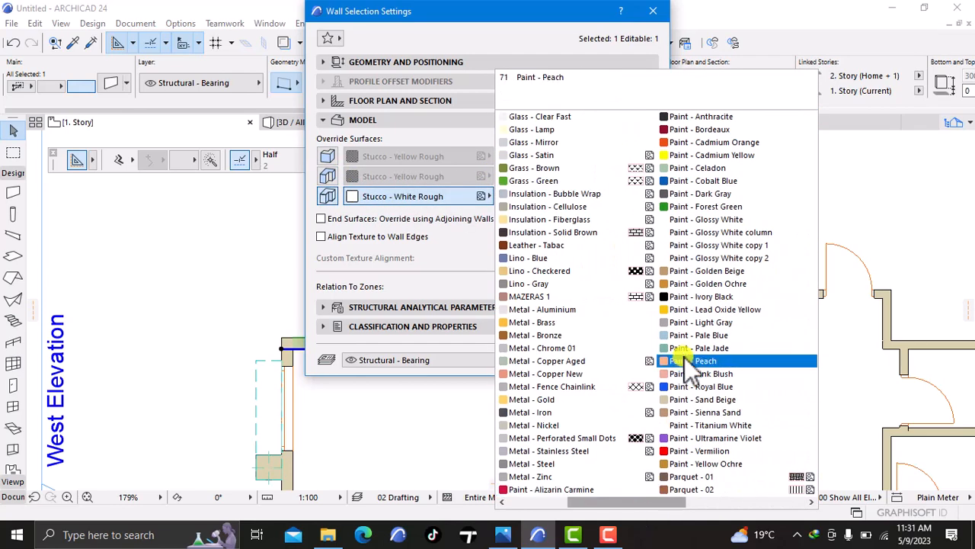
left_click(710, 362)
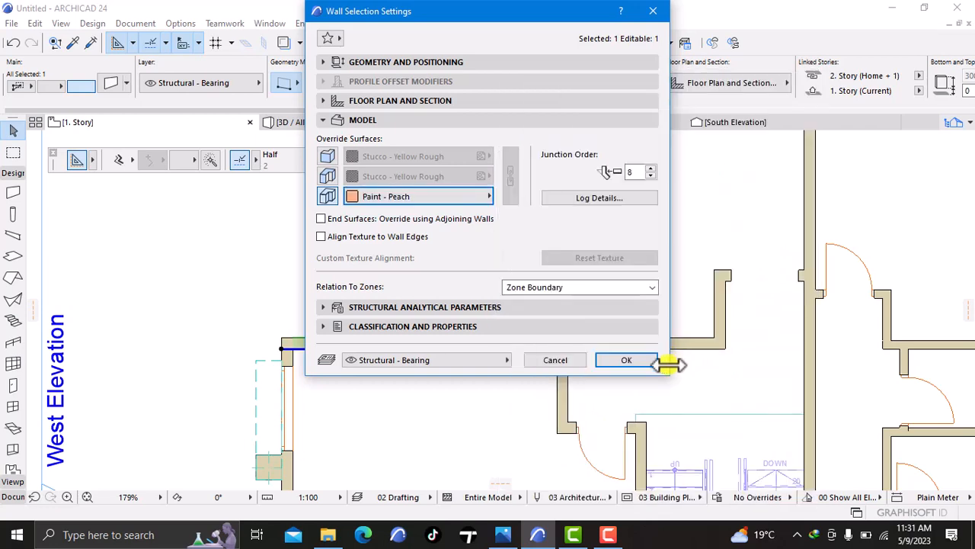
left_click(627, 360)
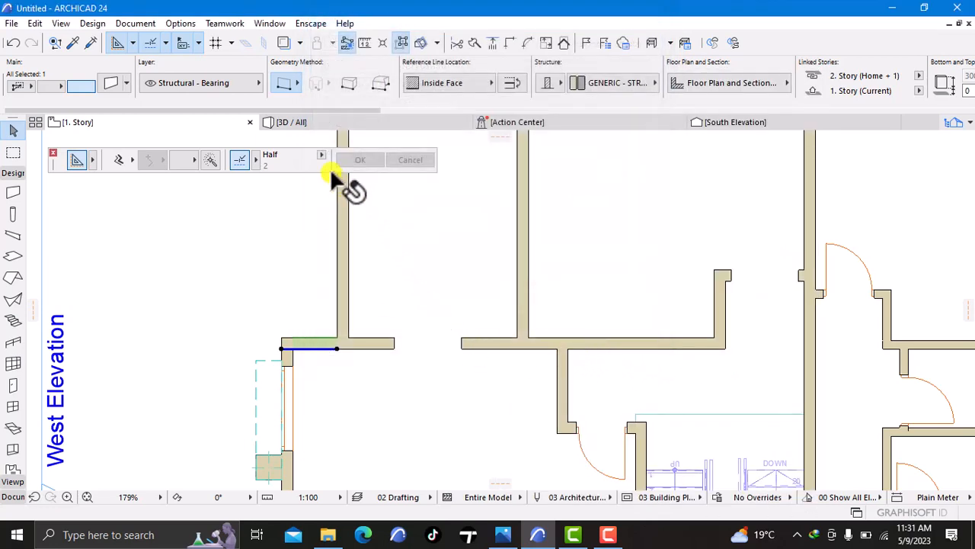
- Return to the 3D view and orbit to the gray return wall beside the peach facade
left_click(329, 123)
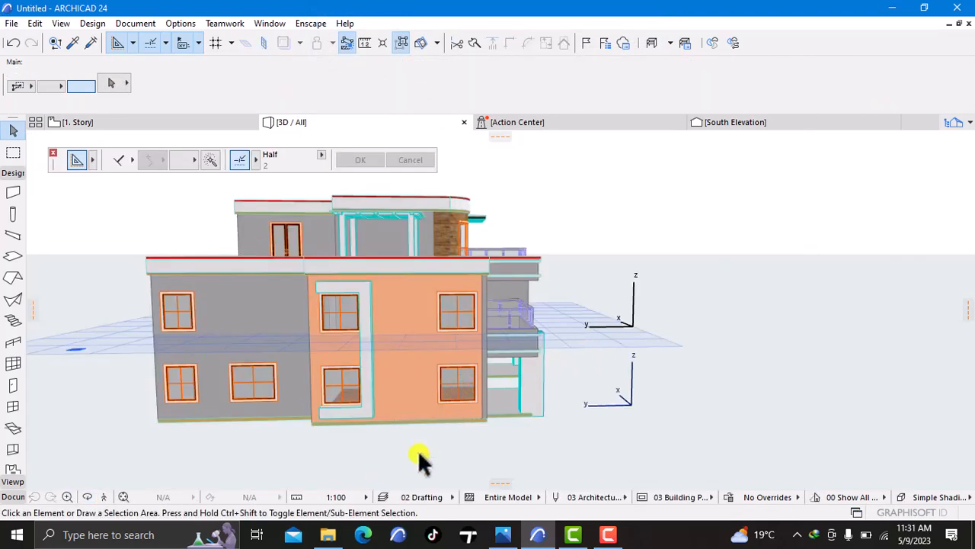
right_click(421, 458)
left_click(452, 387)
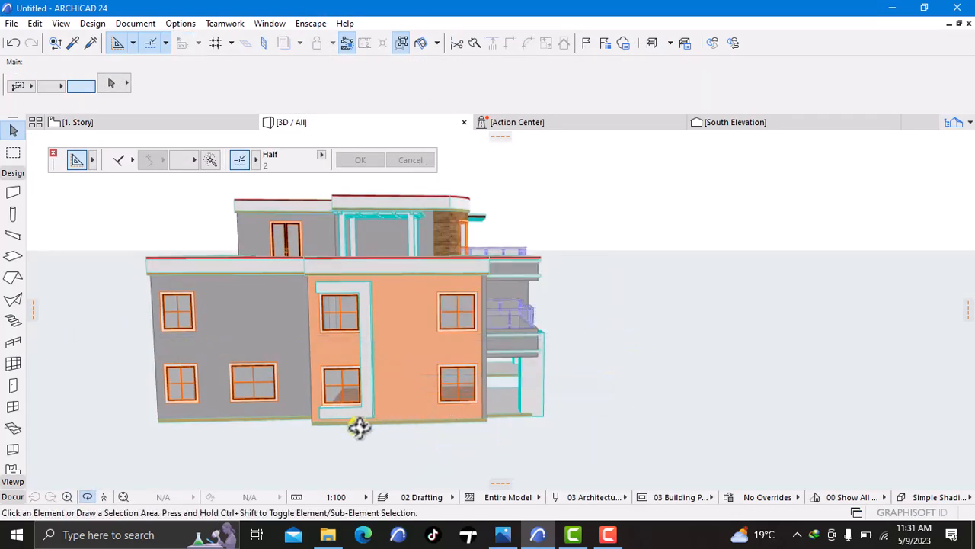
left_click_drag(359, 428, 702, 431)
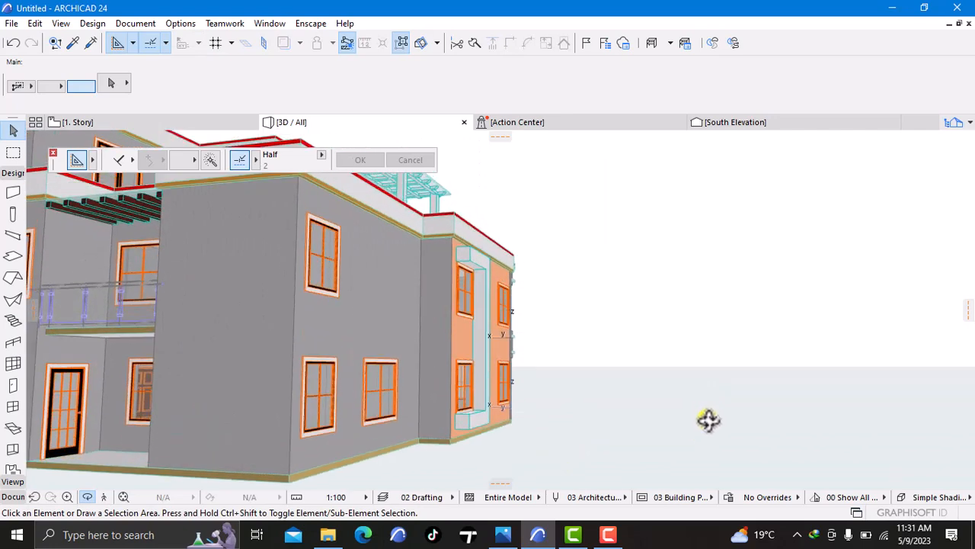
key("Escape")
- Turn off the upper return wall's inside-face override and override its outside face with Paint - Peach
left_click(436, 284)
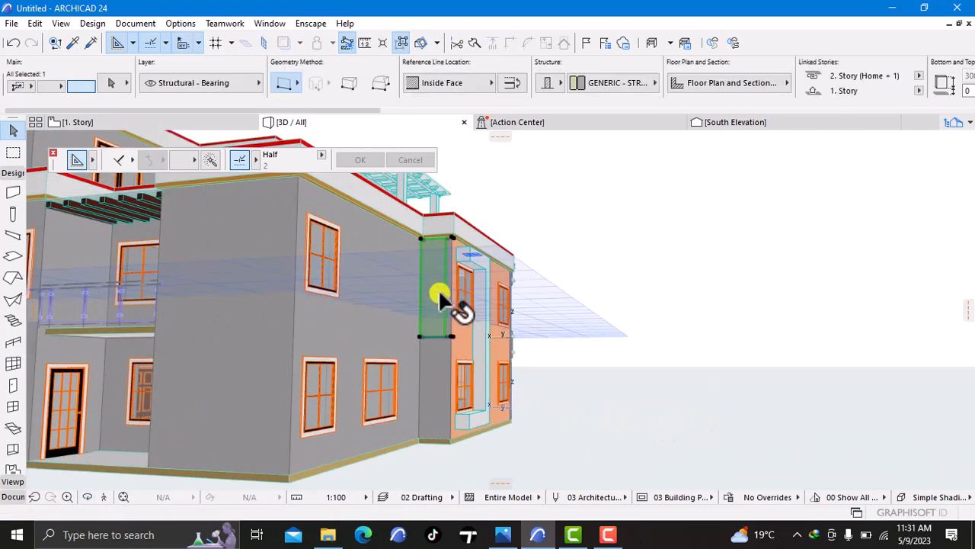
right_click(731, 274)
left_click(760, 195)
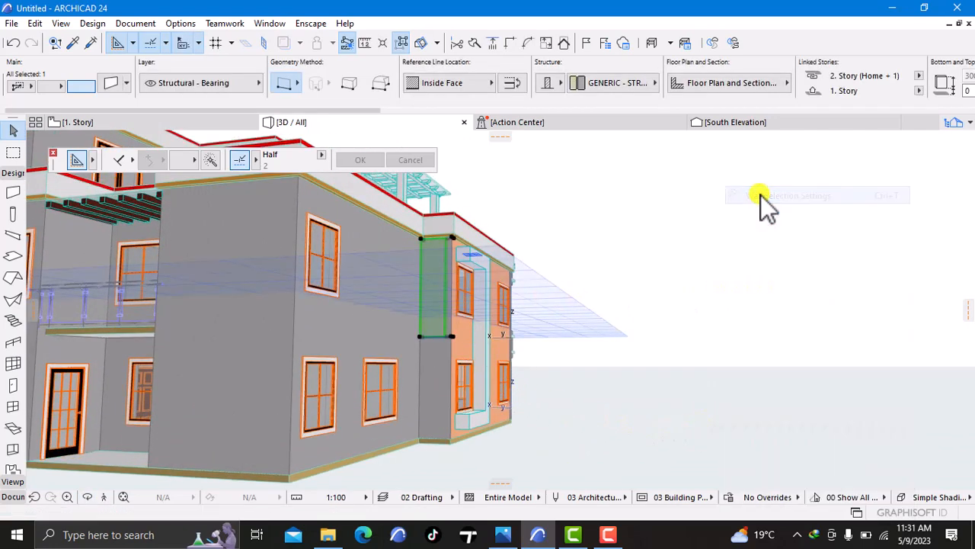
left_click(327, 196)
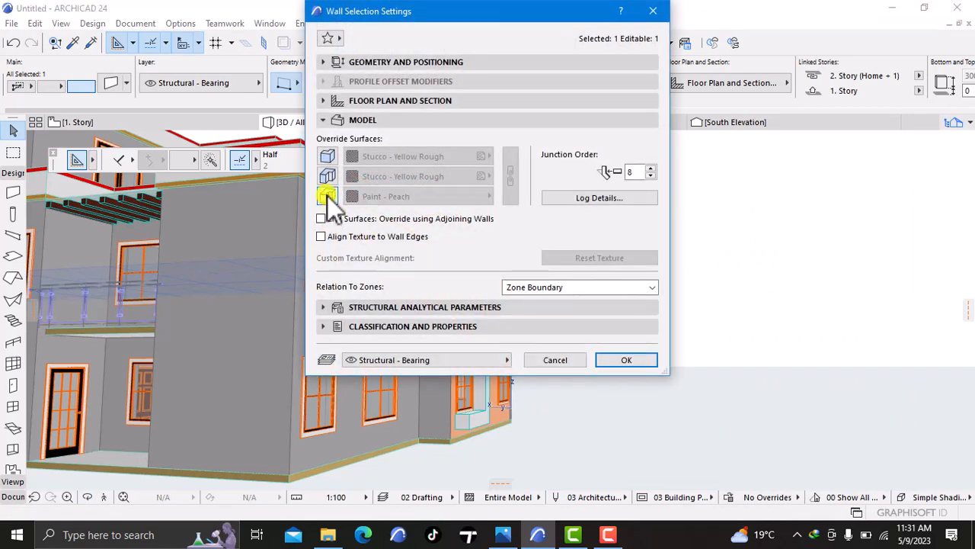
left_click(328, 156)
left_click(386, 156)
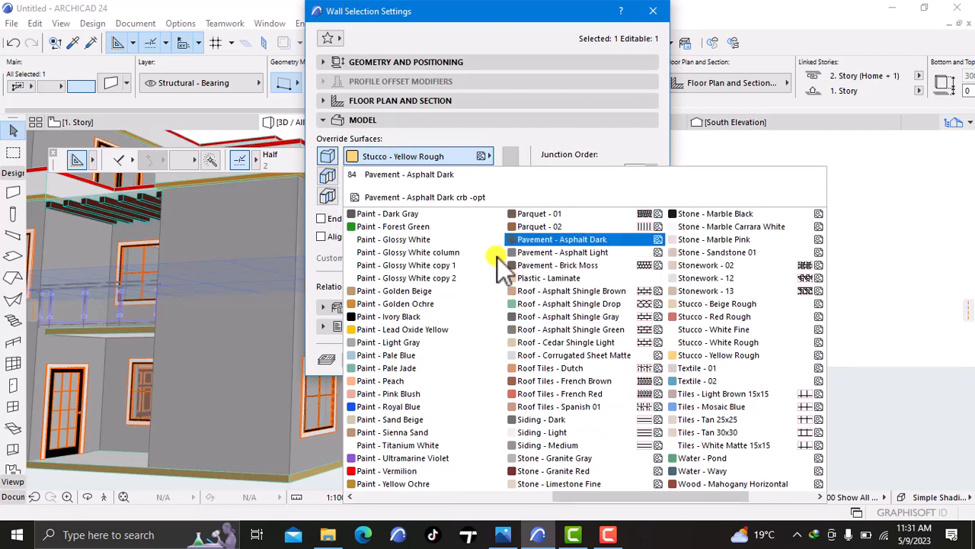
left_click(440, 382)
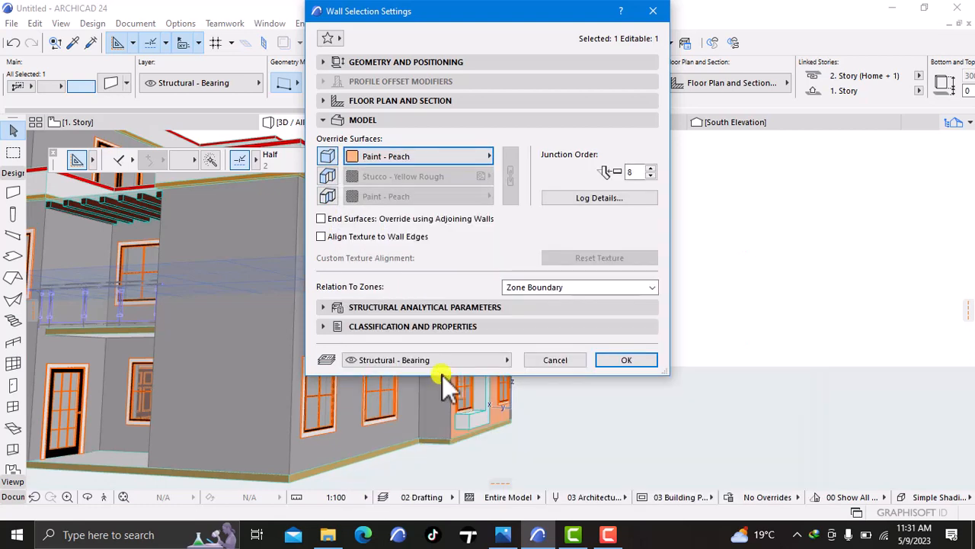
left_click(615, 360)
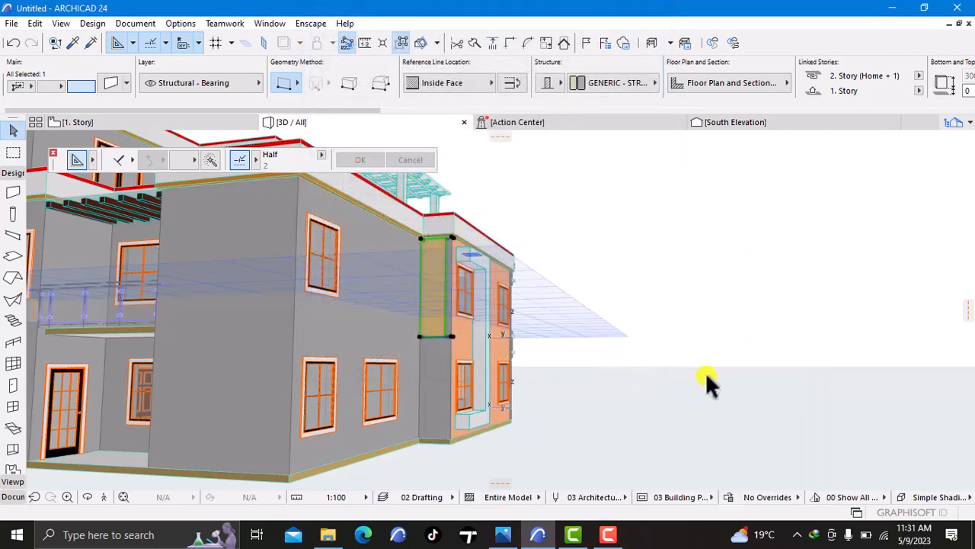
left_click(686, 387)
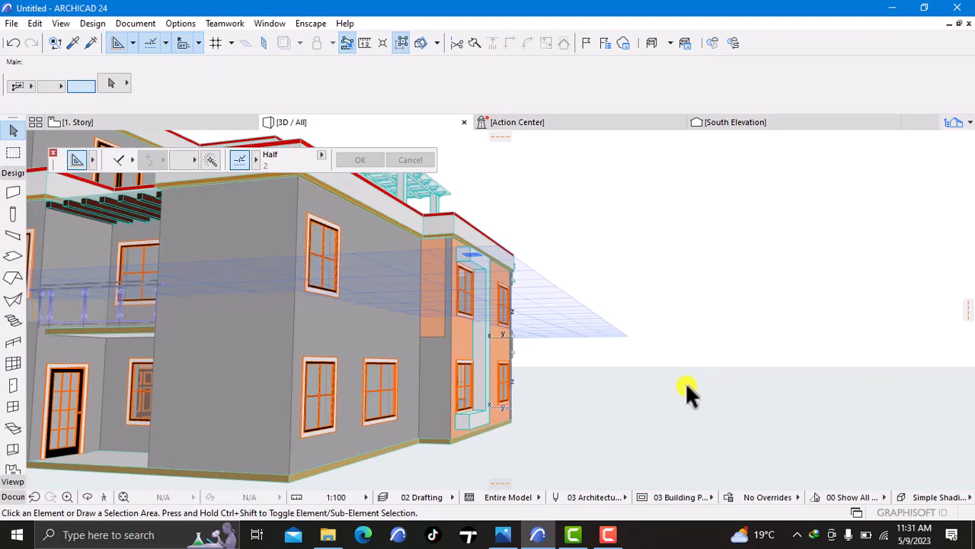
- Enable the edge surface override on the adjoining 1. Story peach facade wall and link it to the inside-face override
left_click(451, 302)
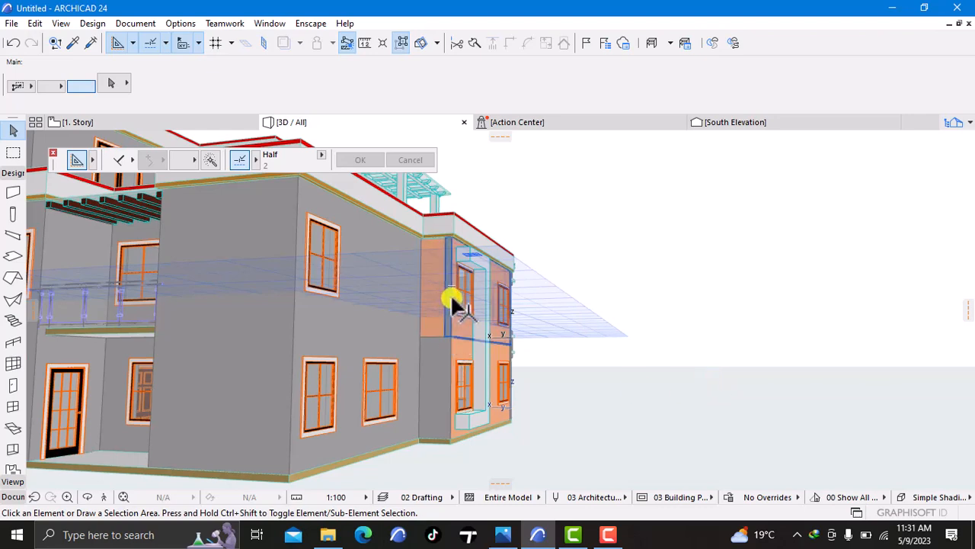
right_click(654, 293)
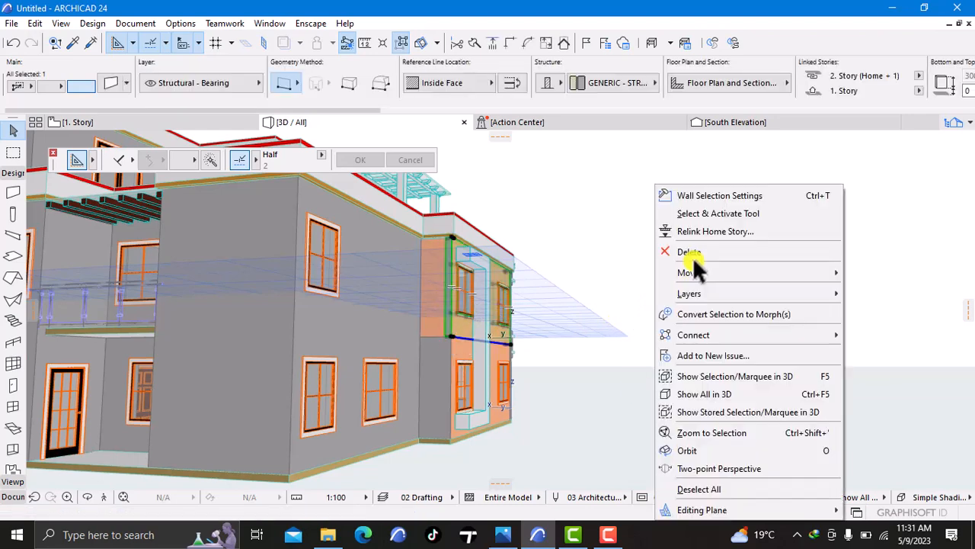
left_click(717, 197)
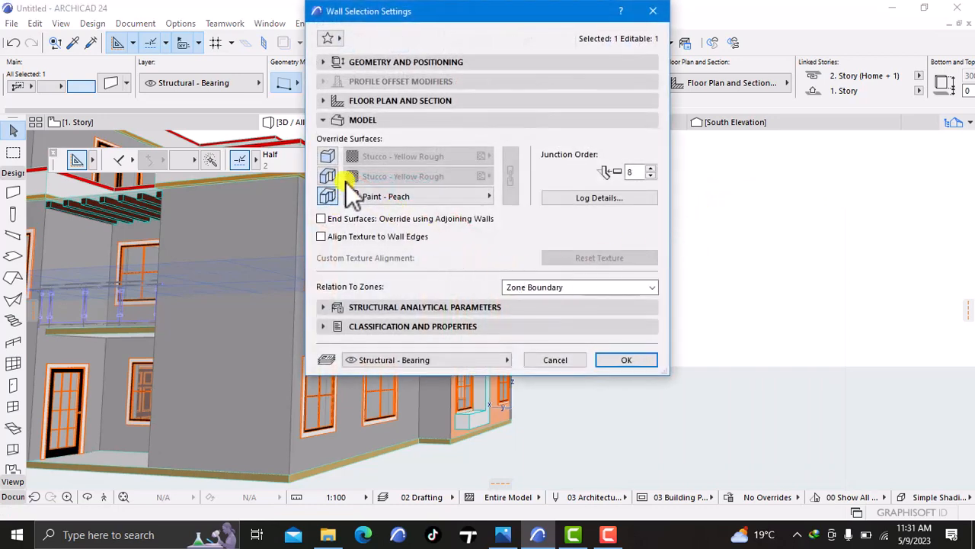
left_click(334, 174)
left_click(393, 176)
left_click(393, 176)
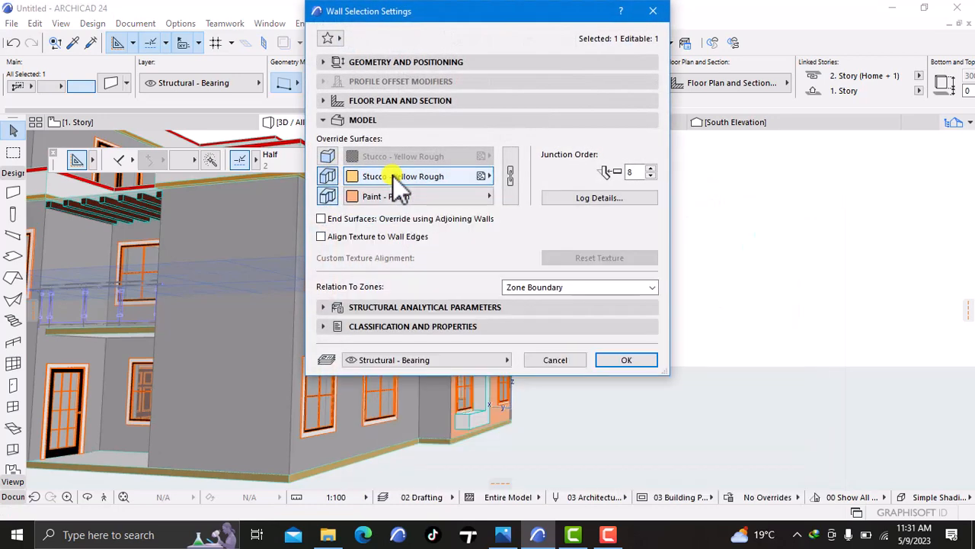
left_click(510, 183)
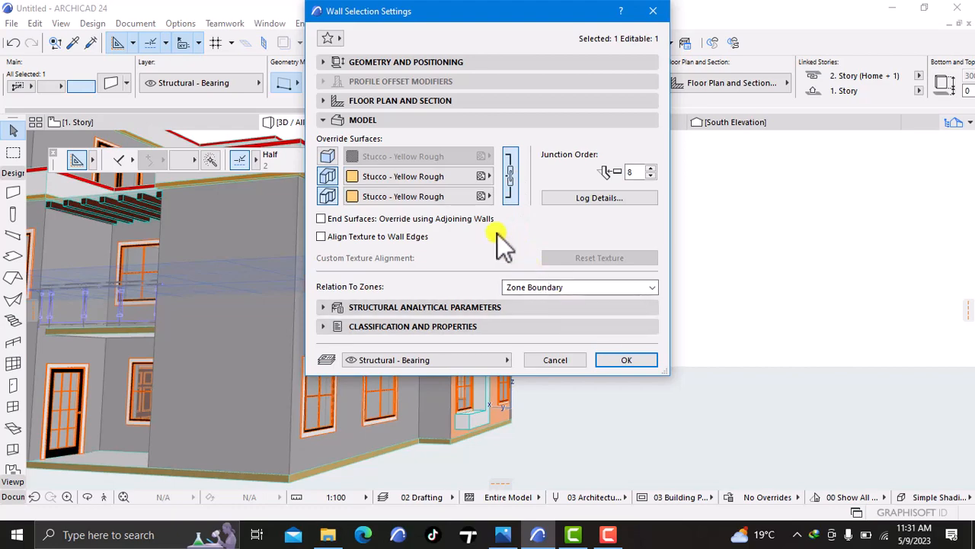
- Set the facade wall's linked edge and inside-face surfaces to Paint - Peach
left_click(445, 179)
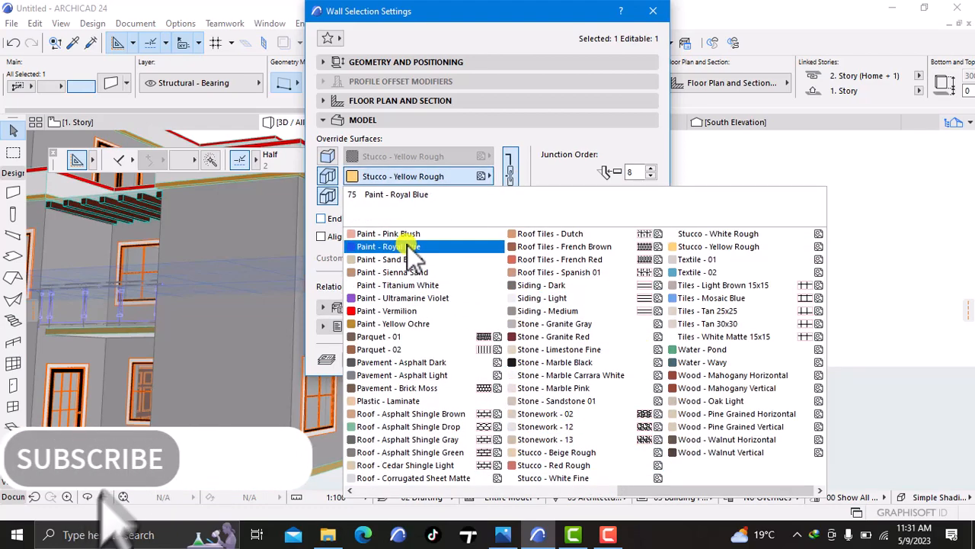
scroll(411, 239, "up", 1)
scroll(411, 240, "up", 1)
scroll(628, 388, "down", 1)
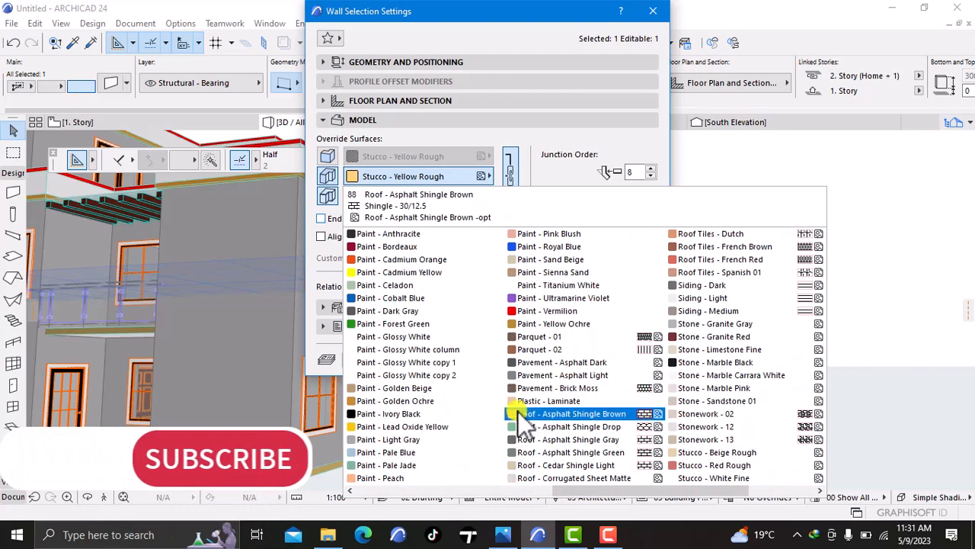
left_click(431, 477)
left_click(619, 360)
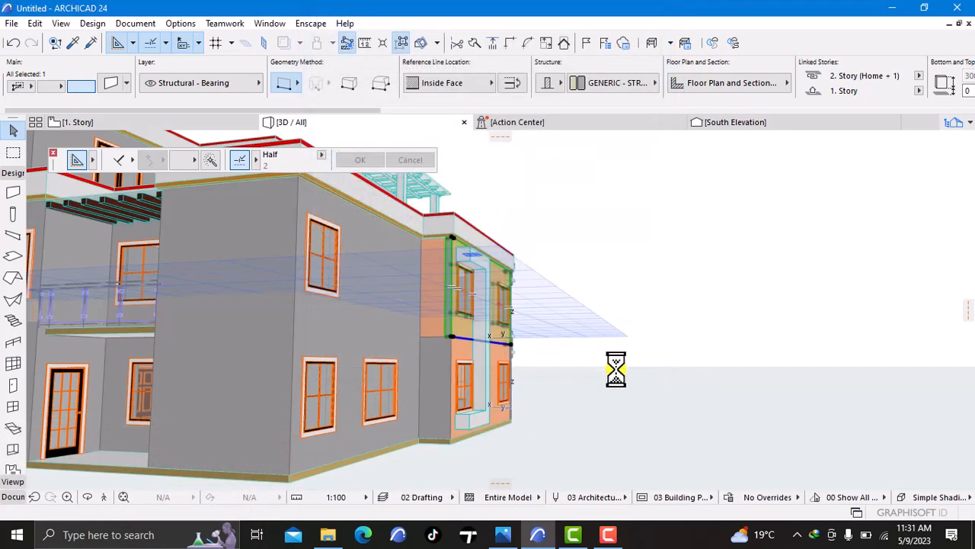
left_click(632, 416)
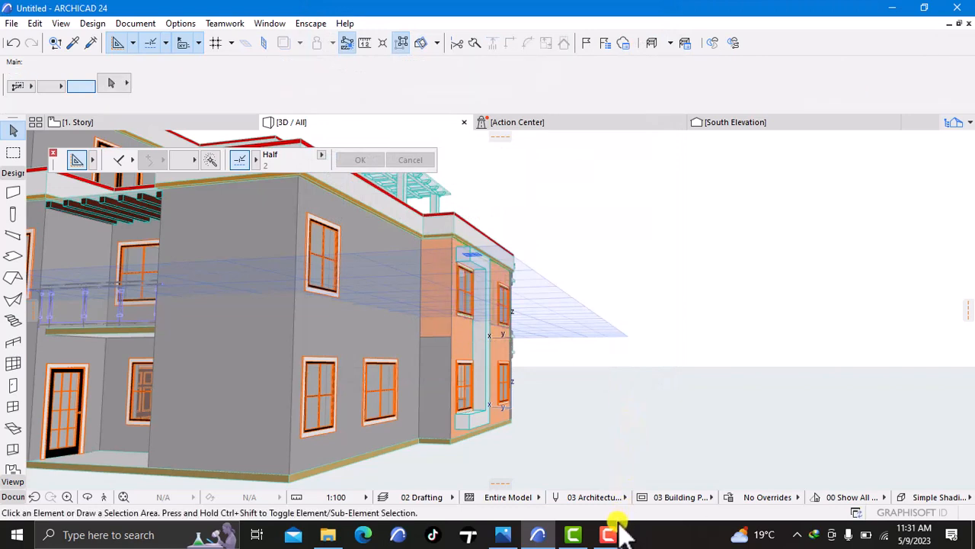
mouse_move(612, 535)
left_click(611, 493)
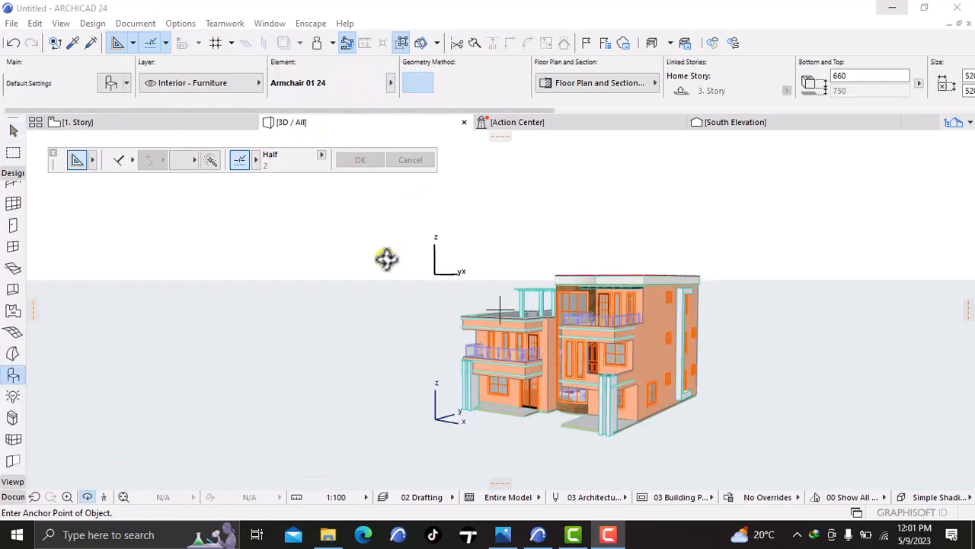
- Orbit around the whole house to check the peach finish on its front, side and rear exterior walls
scroll(357, 313, "up", 3)
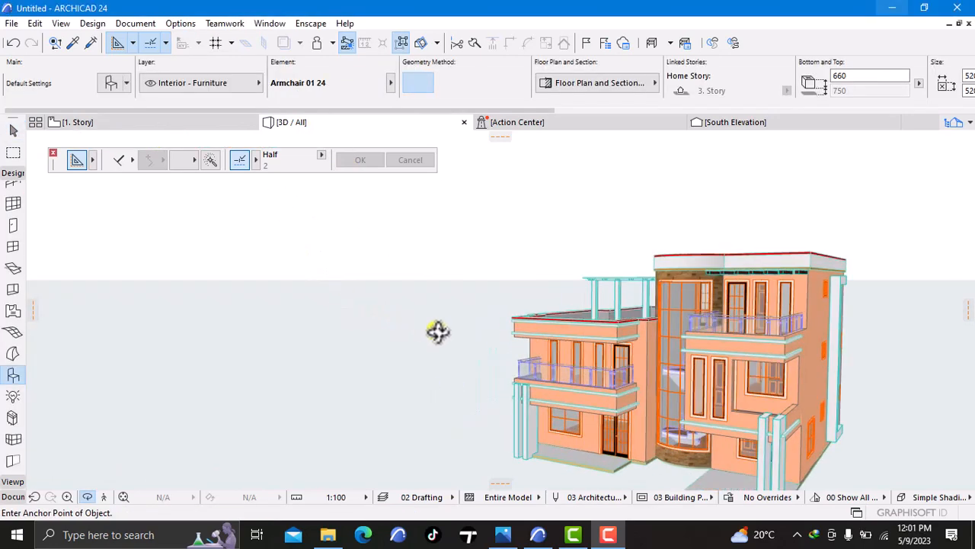
middle_click_drag(439, 342, 276, 310)
right_click(184, 370)
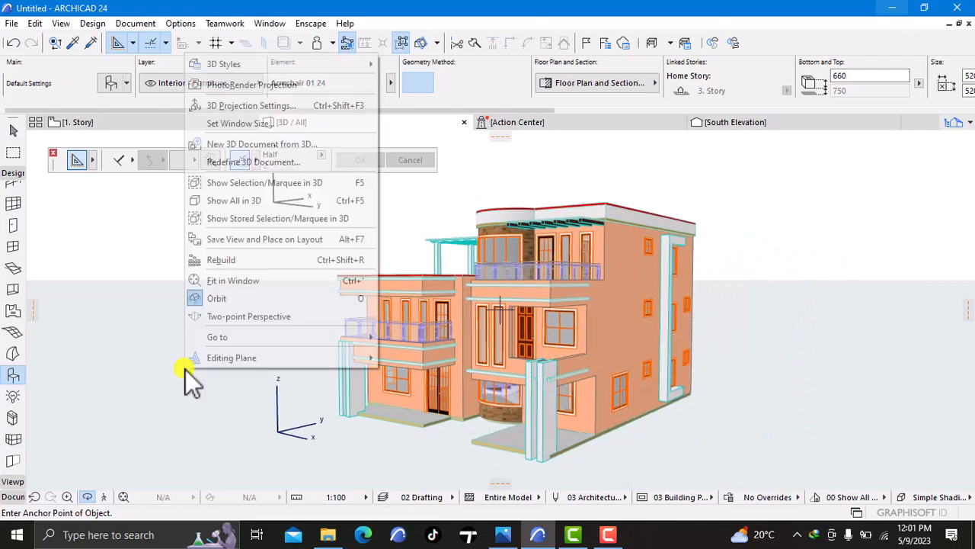
left_click(140, 335)
left_click_drag(140, 336, 513, 330)
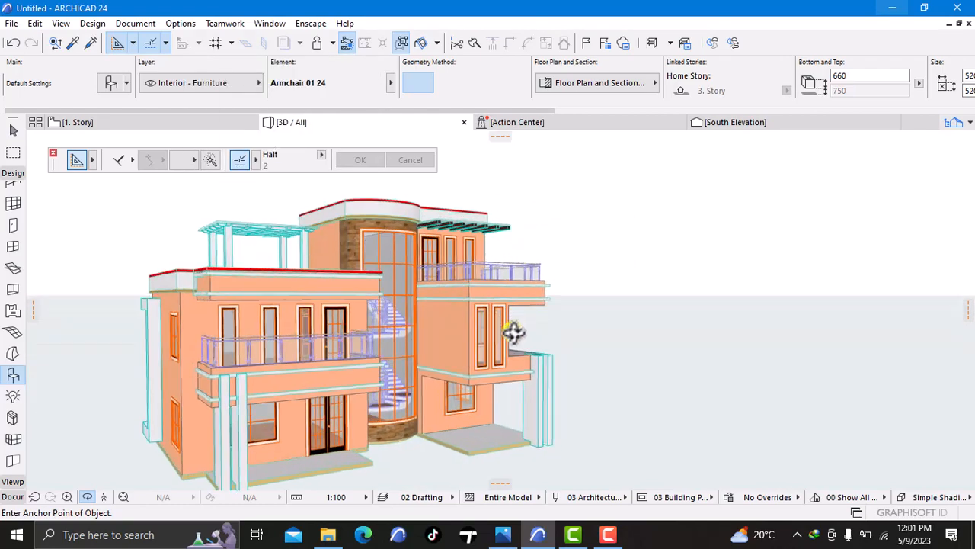
middle_click_drag(264, 370, 373, 314)
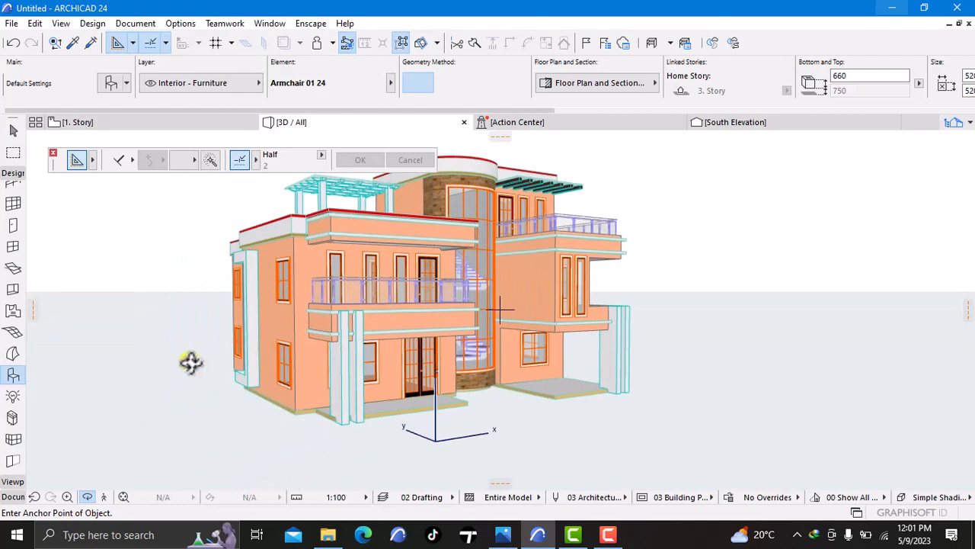
left_click_drag(191, 363, 583, 371)
left_click_drag(273, 393, 350, 403)
middle_click_drag(350, 403, 478, 294)
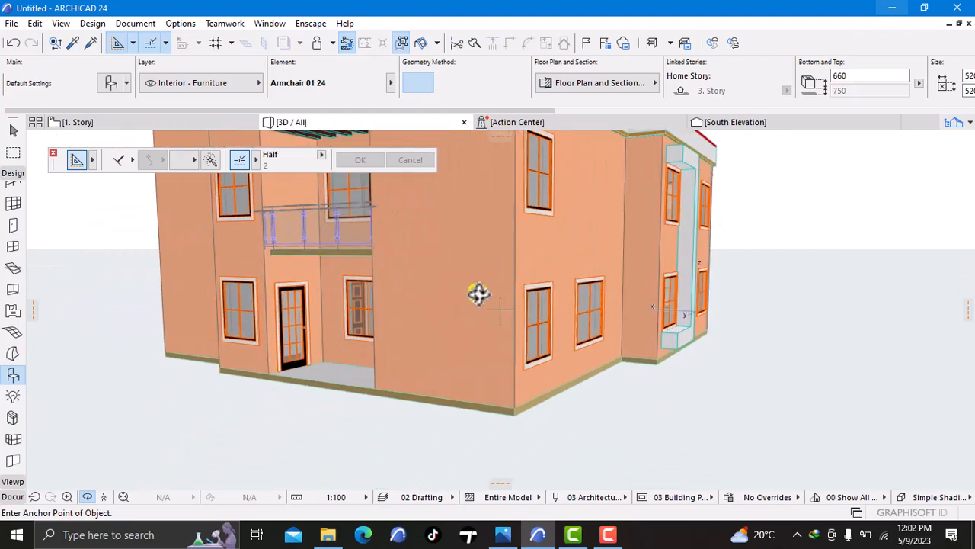
middle_click_drag(316, 371, 584, 364, "shift")
middle_click_drag(347, 378, 200, 392, "shift")
middle_click_drag(297, 392, 419, 389, "shift")
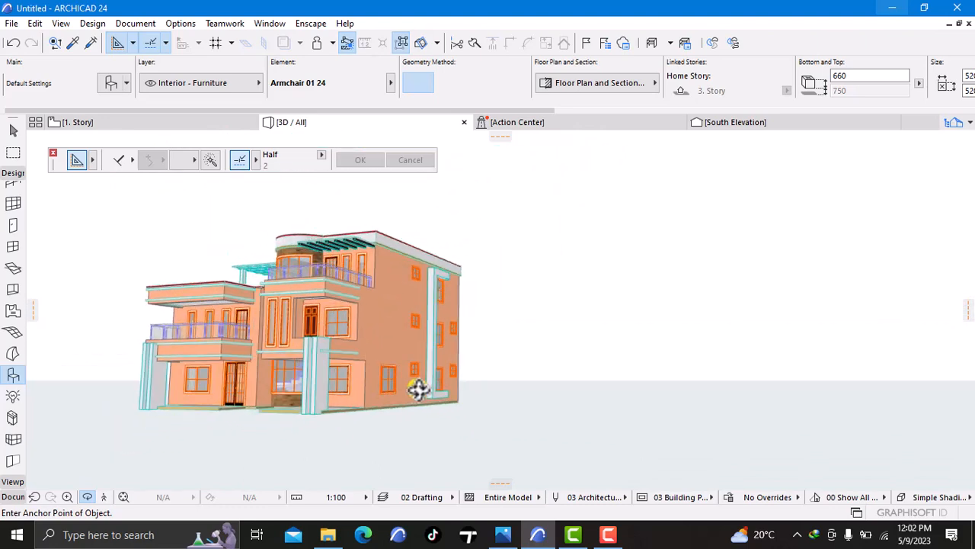
- Examine the front facade, entrance porches, columns and glazed stair tower of the house up close
middle_click_drag(206, 381, 235, 390, "shift")
middle_click_drag(156, 395, 383, 404, "shift")
middle_click_drag(456, 355, 536, 310, "shift")
scroll(590, 341, "up", 3)
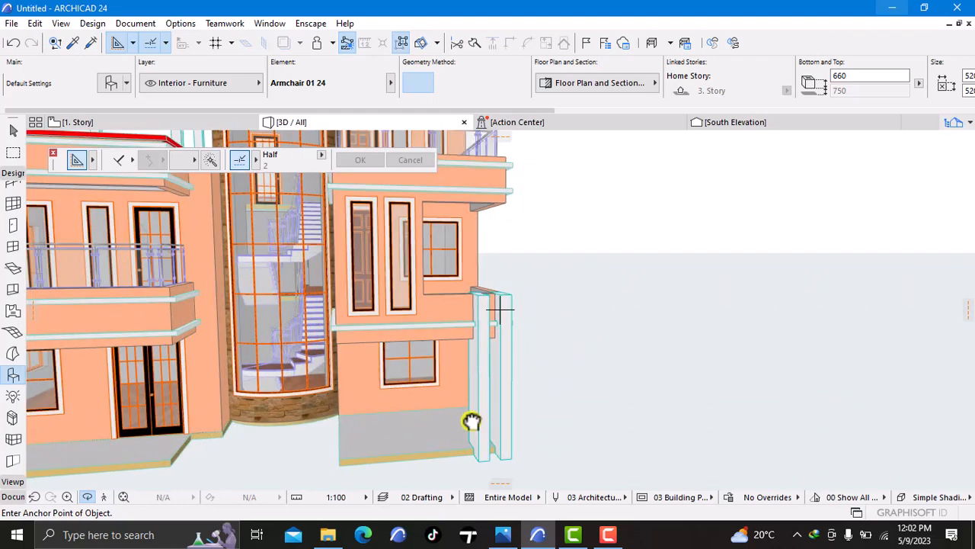
scroll(473, 421, "down", 5)
middle_click_drag(530, 365, 325, 388, "shift")
scroll(352, 392, "up", 3)
scroll(352, 392, "up", 8)
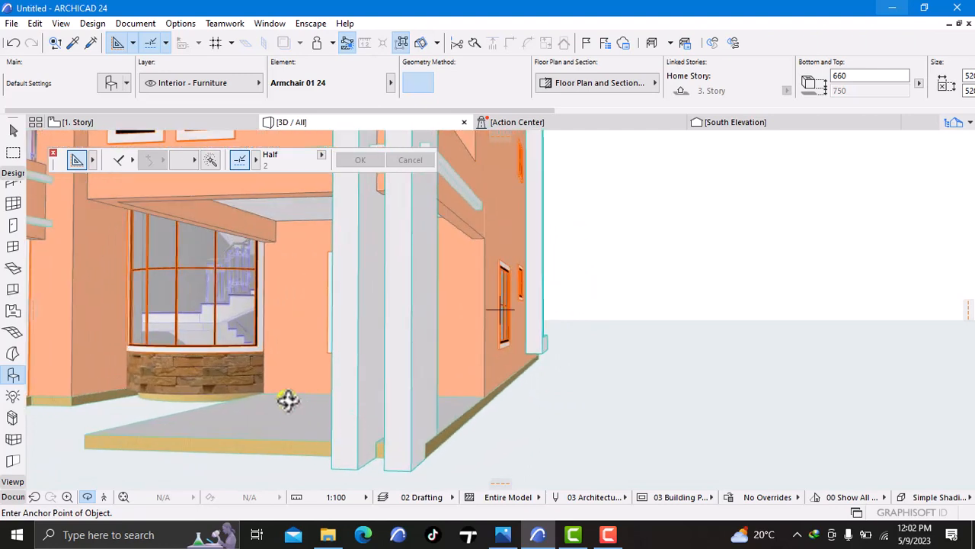
scroll(288, 399, "down", 4)
scroll(471, 308, "down", 3)
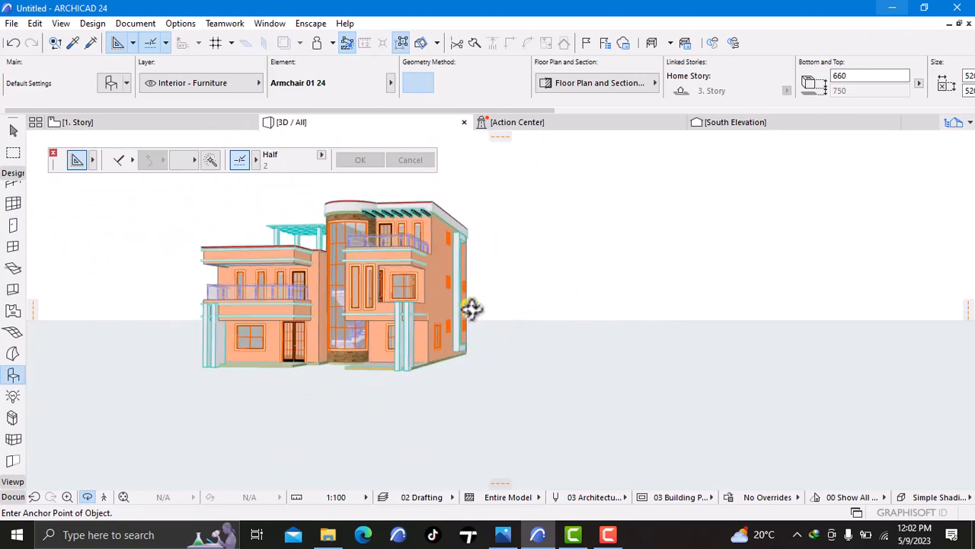
scroll(516, 329, "up", 3)
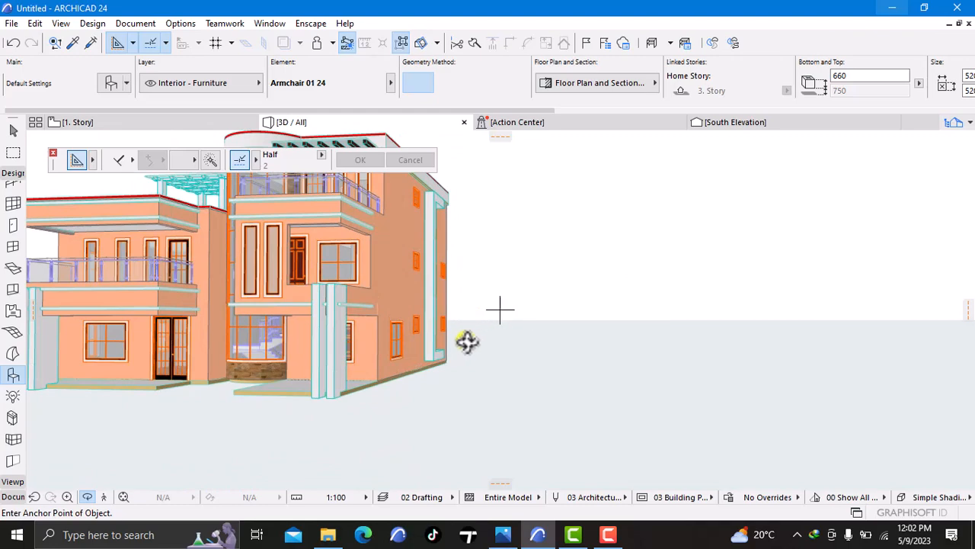
middle_click_drag(467, 342, 640, 343, "shift")
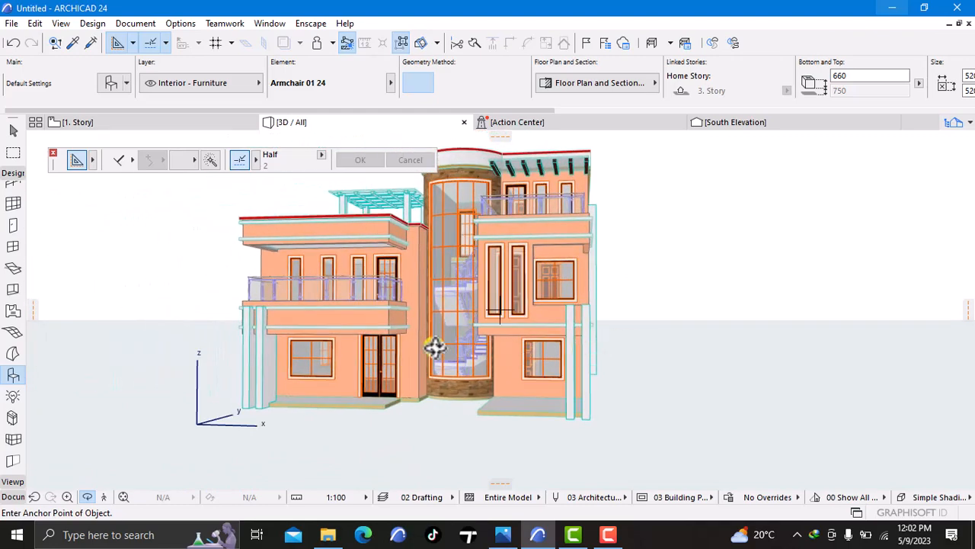
scroll(435, 346, "up", 5)
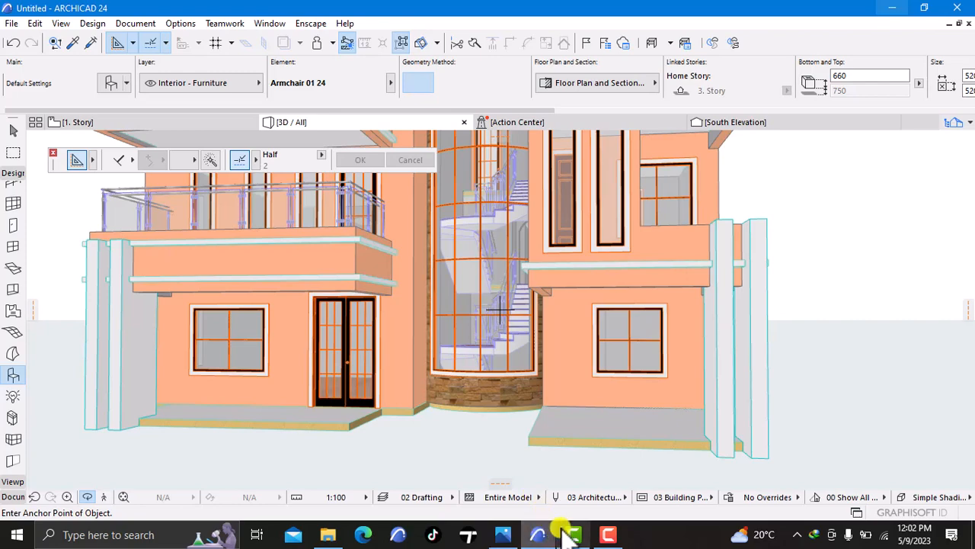
- Switch to the image viewer, examine the facade colours in reference renders Image5.png and Image6.png, and return to the model
mouse_move(503, 534)
left_click(507, 479)
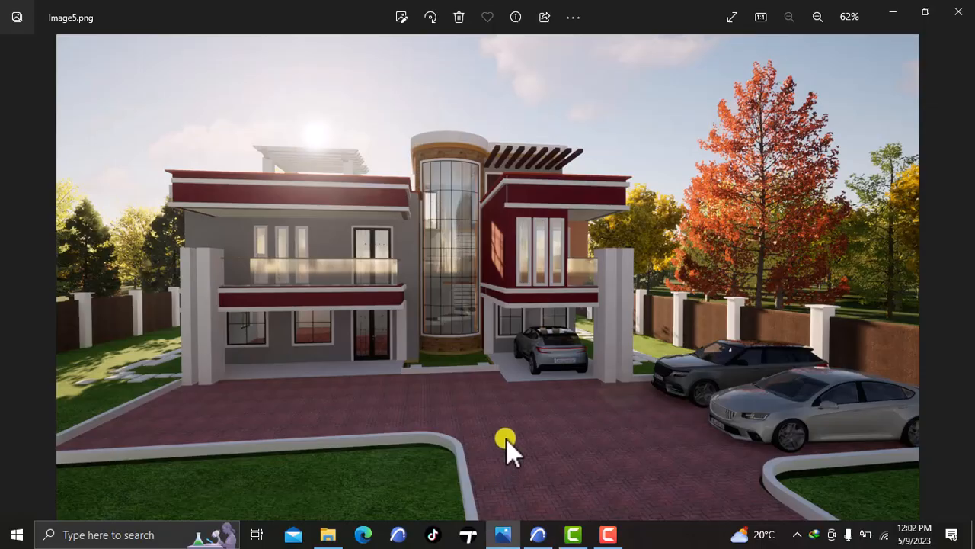
scroll(369, 204, "up", 1)
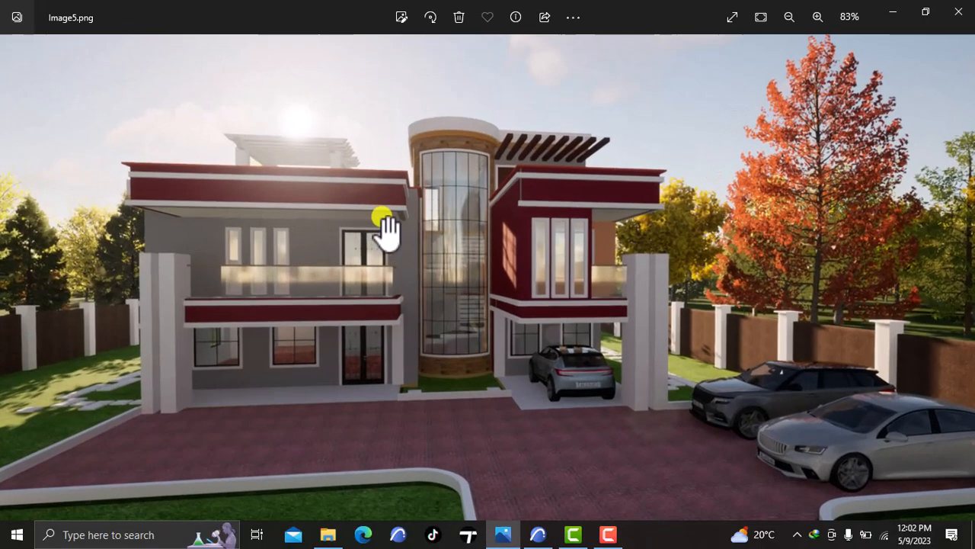
left_click(961, 282)
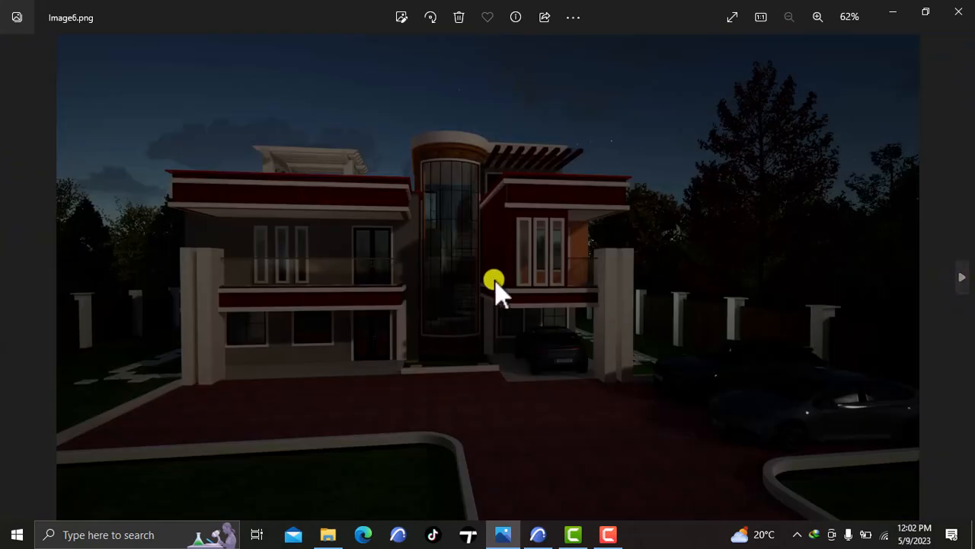
scroll(405, 251, "up", 3)
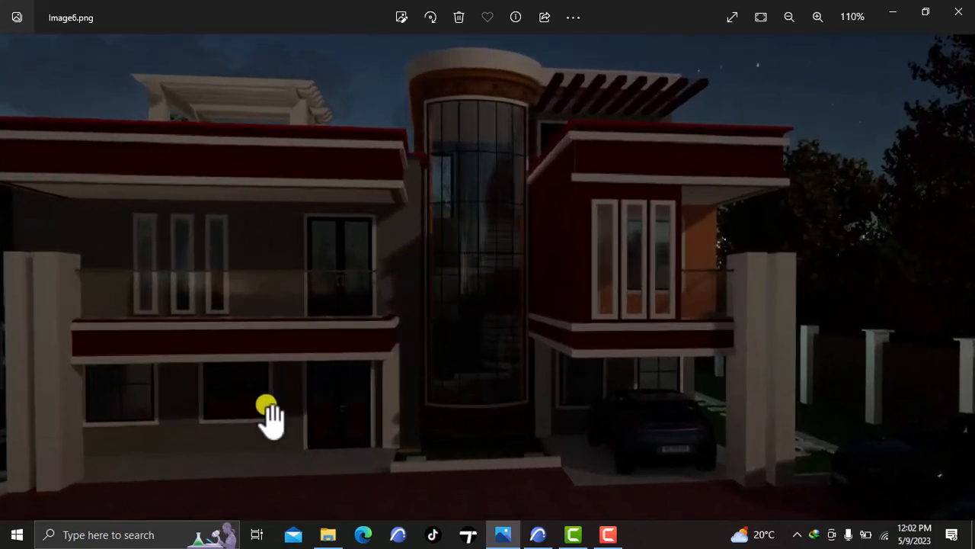
scroll(211, 379, "down", 3)
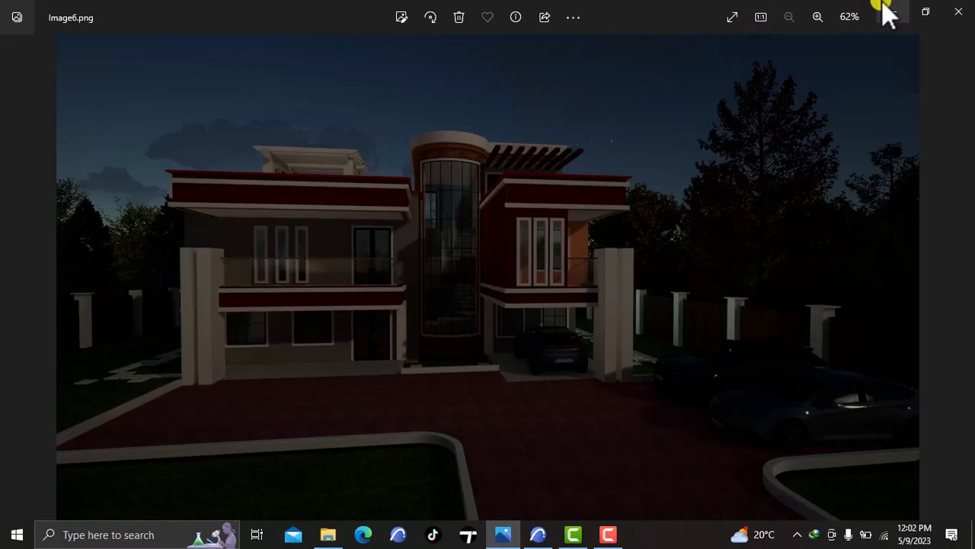
left_click(890, 14)
- Orbit the house model to compare its front and side walls with the reference renders
scroll(324, 362, "down", 3)
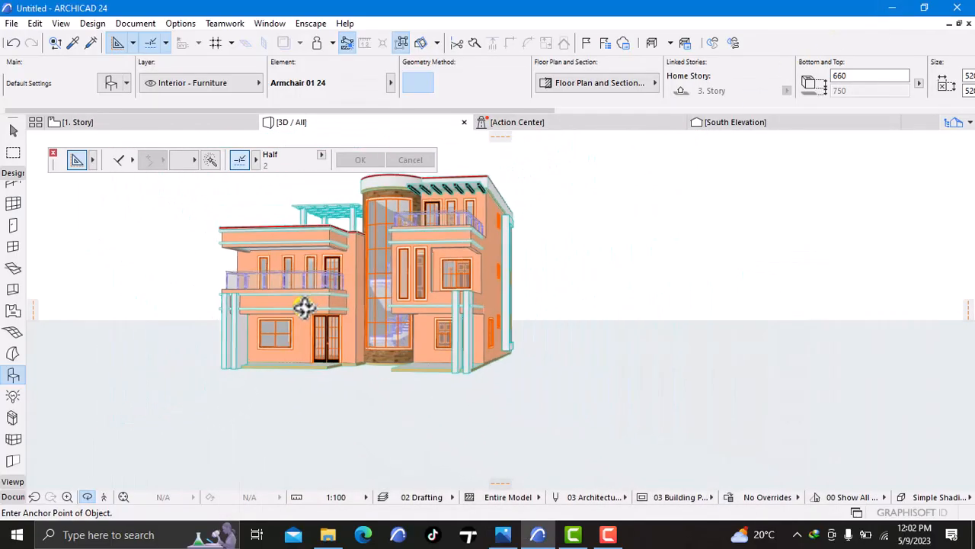
middle_click_drag(304, 306, 288, 321, "shift")
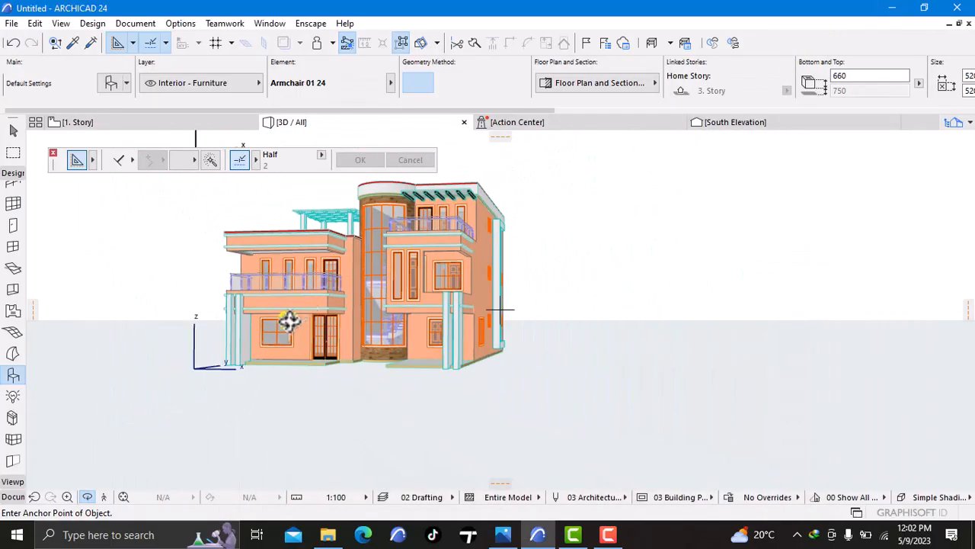
right_click(634, 325)
right_click(607, 330)
left_click(600, 335)
right_click(600, 335)
left_click(557, 309)
left_click_drag(557, 308, 479, 292)
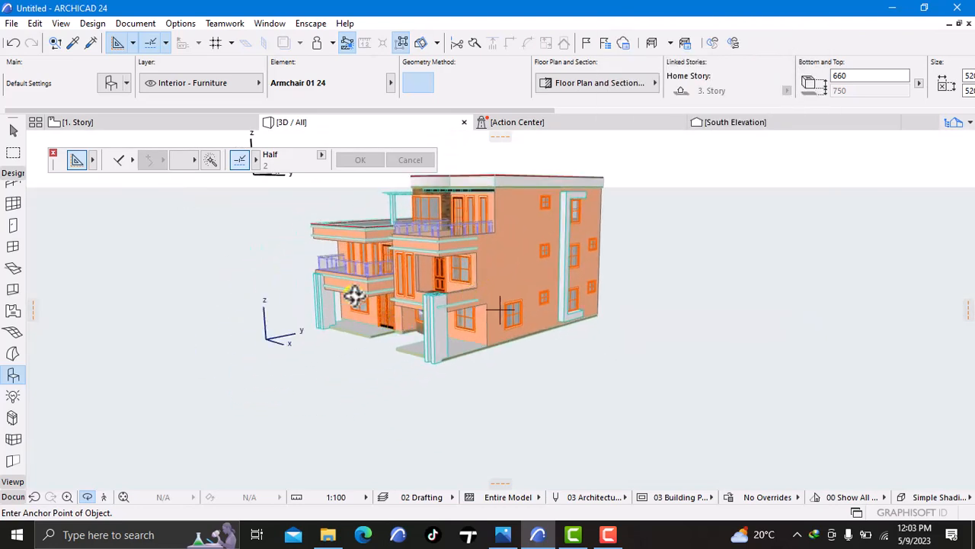
scroll(438, 354, "down", 3)
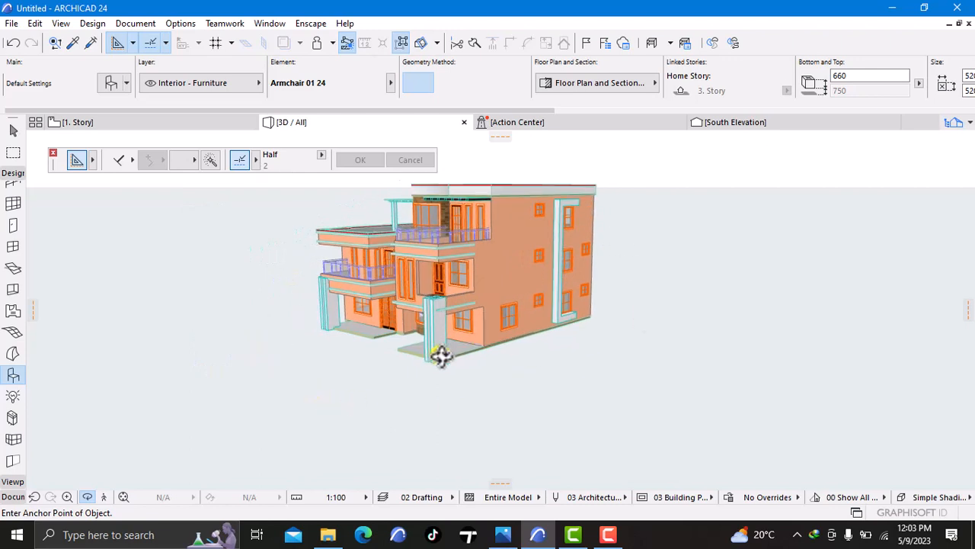
middle_click_drag(470, 367, 491, 370)
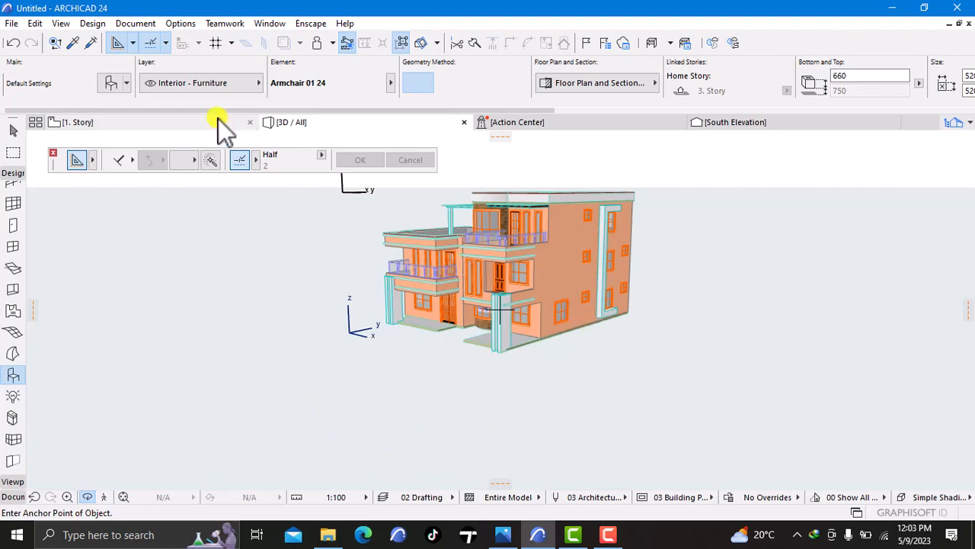
left_click(190, 23)
left_click(187, 24)
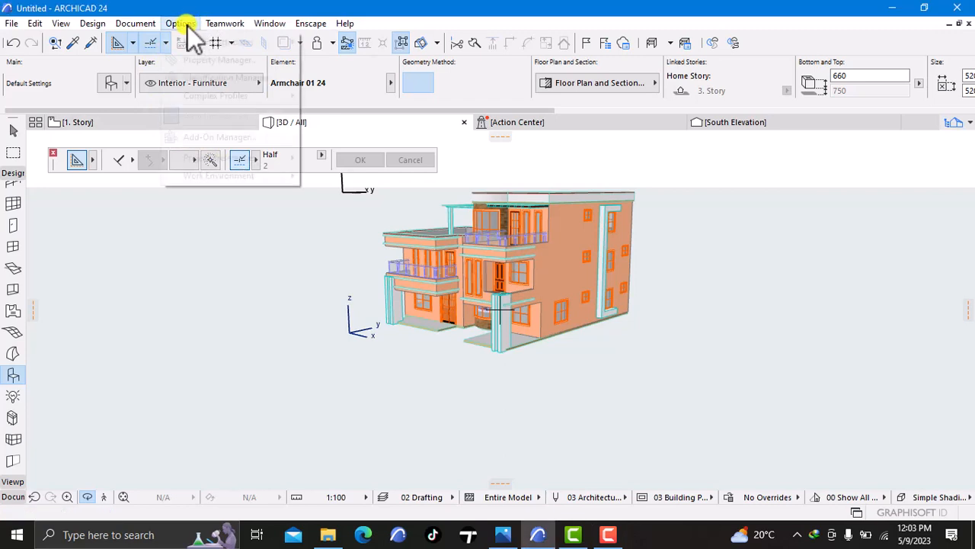
mouse_move(202, 43)
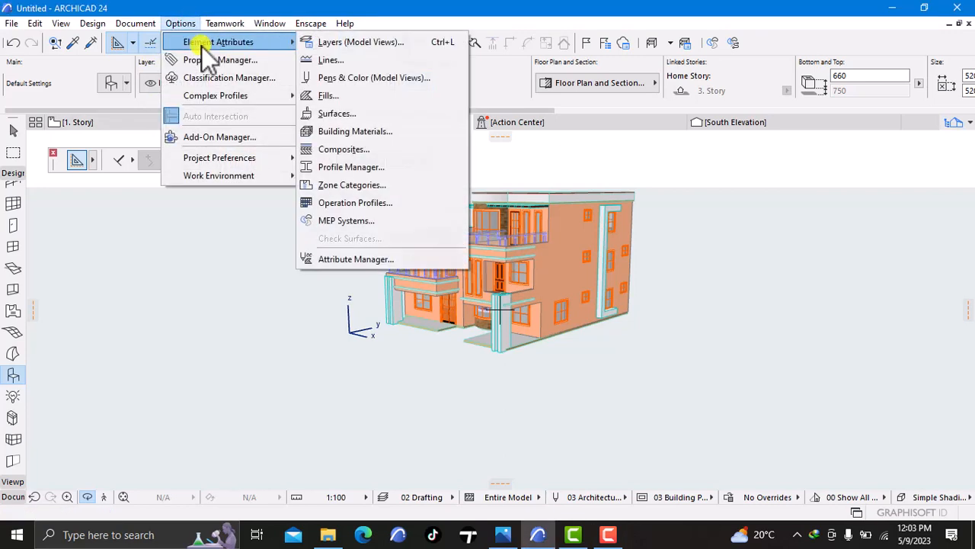
left_click(221, 244)
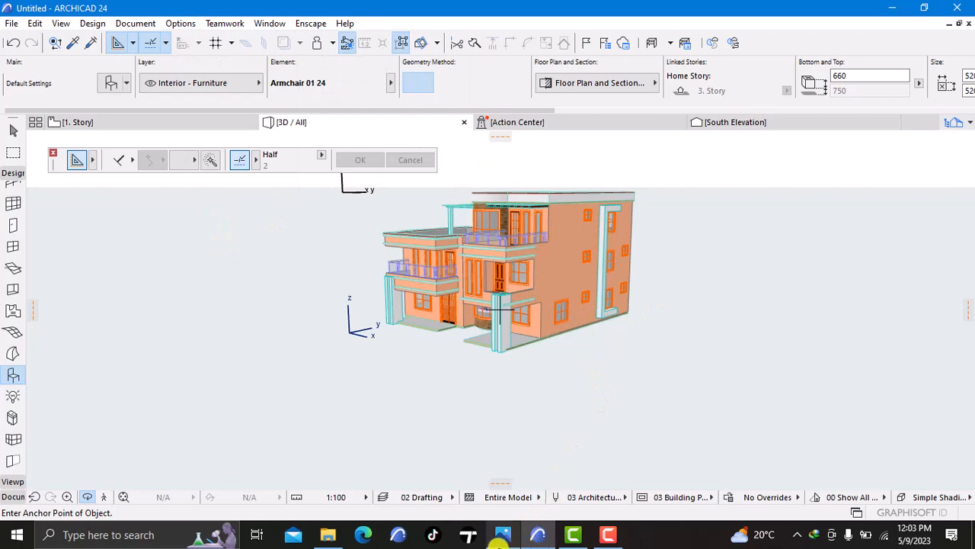
- Switch to the image viewer and examine the boundary columns and facade in reference render Image6.png
mouse_move(503, 534)
left_click(491, 467)
scroll(739, 327, "up", 5)
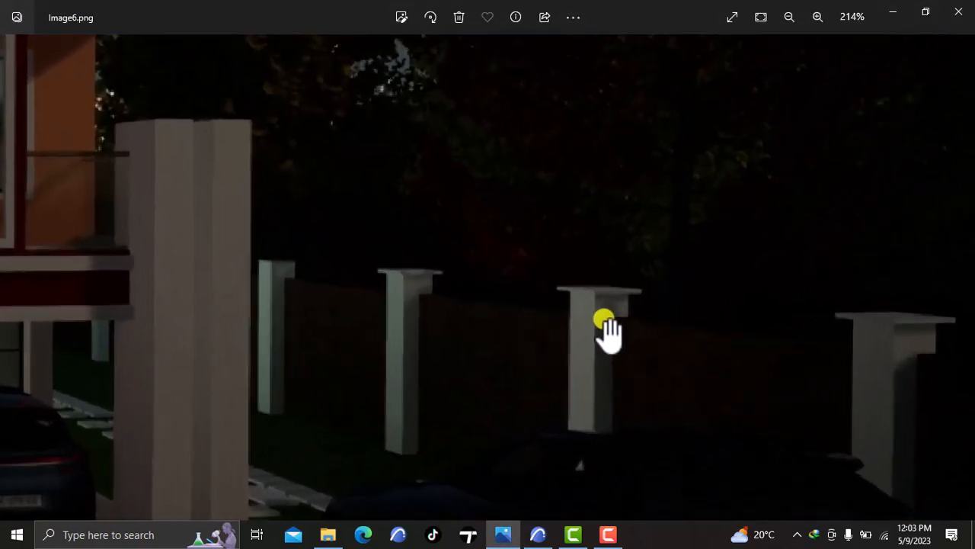
scroll(447, 339, "down", 2)
scroll(448, 350, "down", 4)
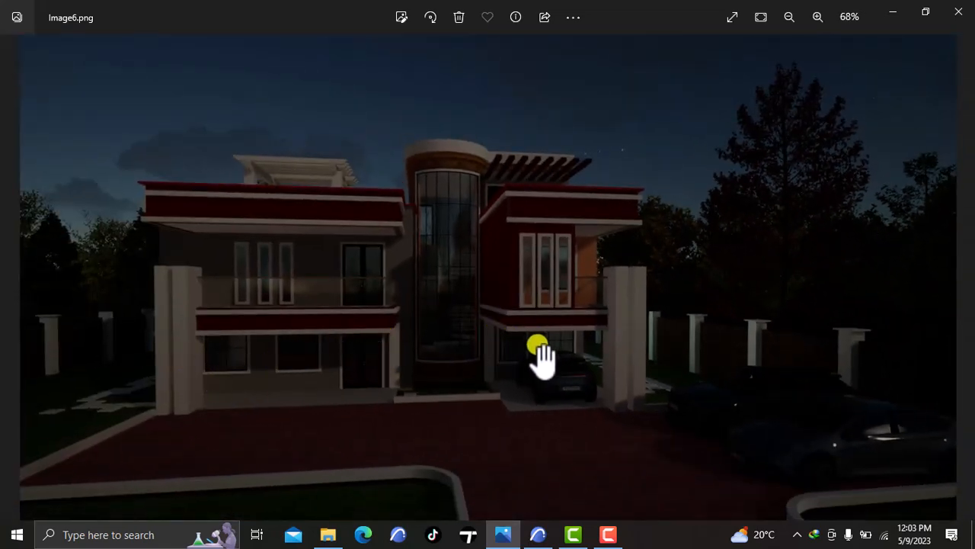
scroll(539, 359, "down", 1)
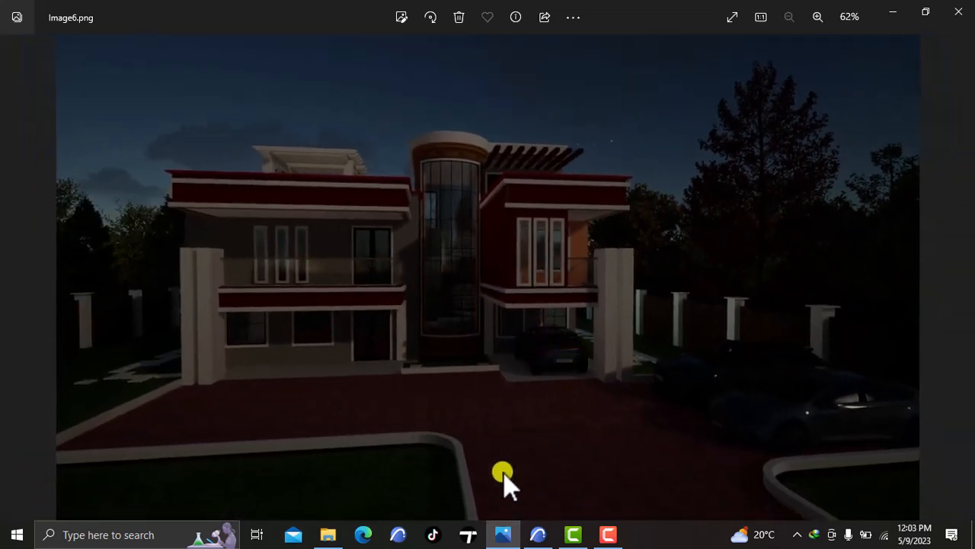
- Return to ARCHICAD and open the Surfaces attribute settings with Earth - Brown as the surface for editing
left_click(537, 534)
left_click(183, 24)
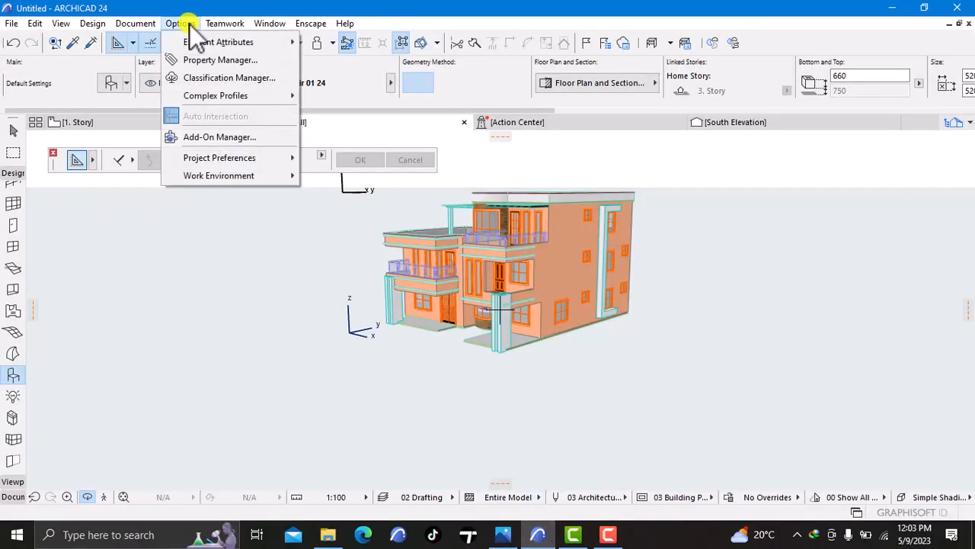
mouse_move(203, 39)
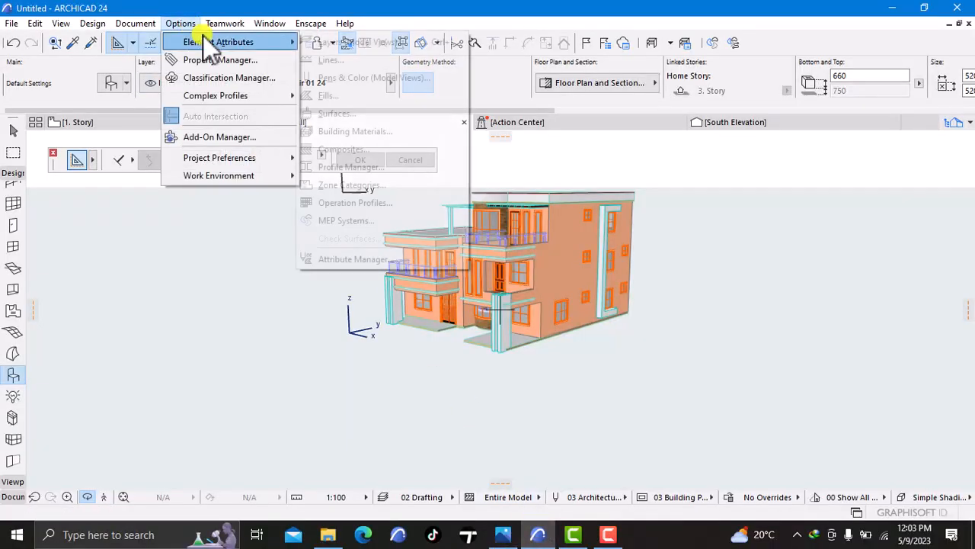
left_click(338, 116)
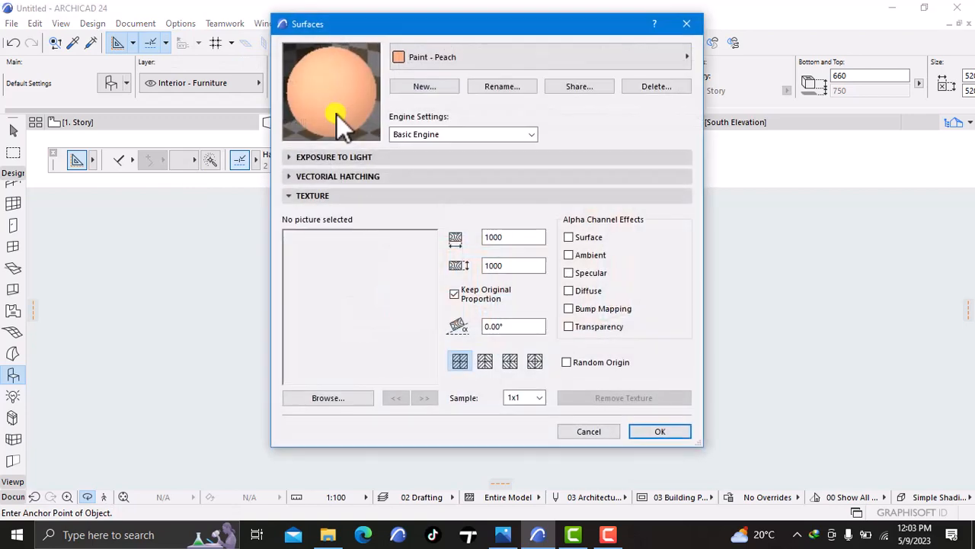
left_click(427, 58)
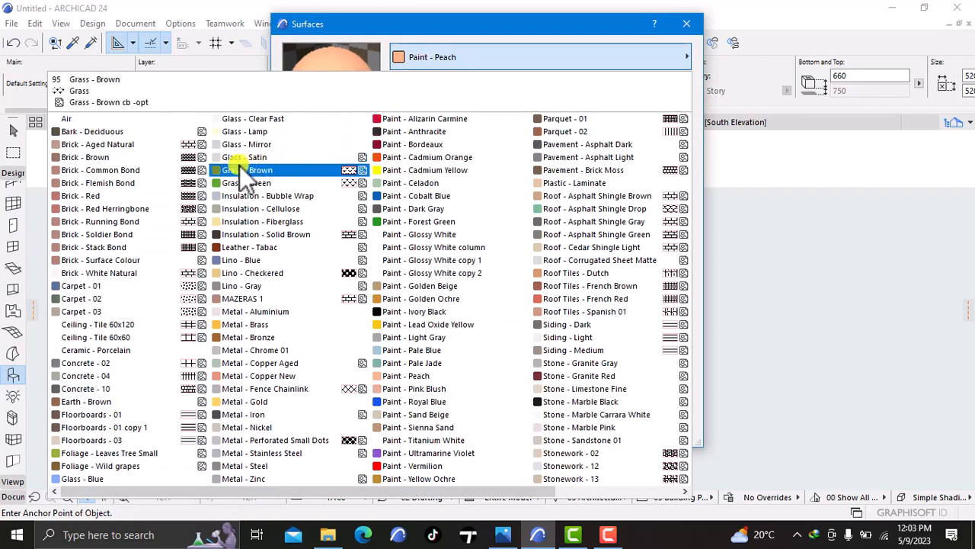
left_click(140, 405)
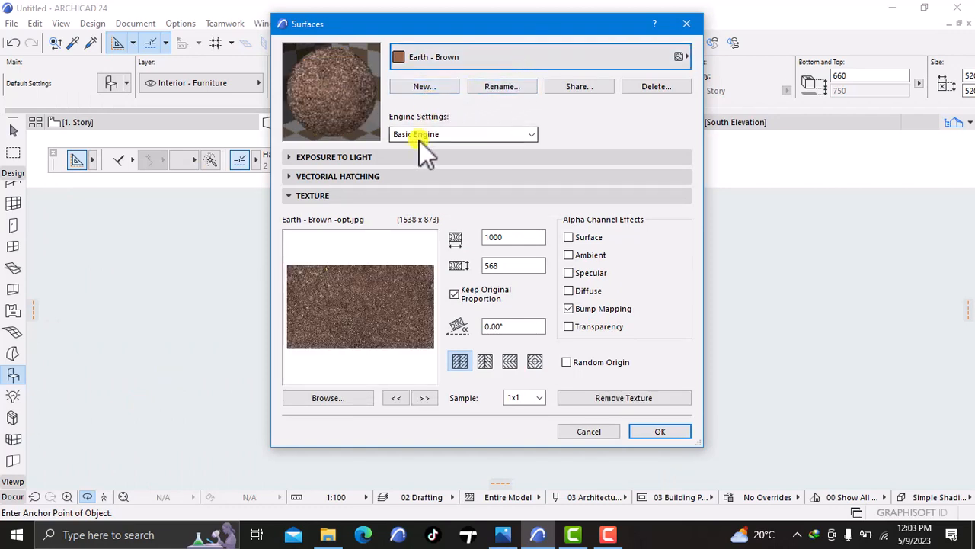
- Create a new surface named Earth - Brown copy 1 as a duplicate of Earth - Brown
left_click(418, 83)
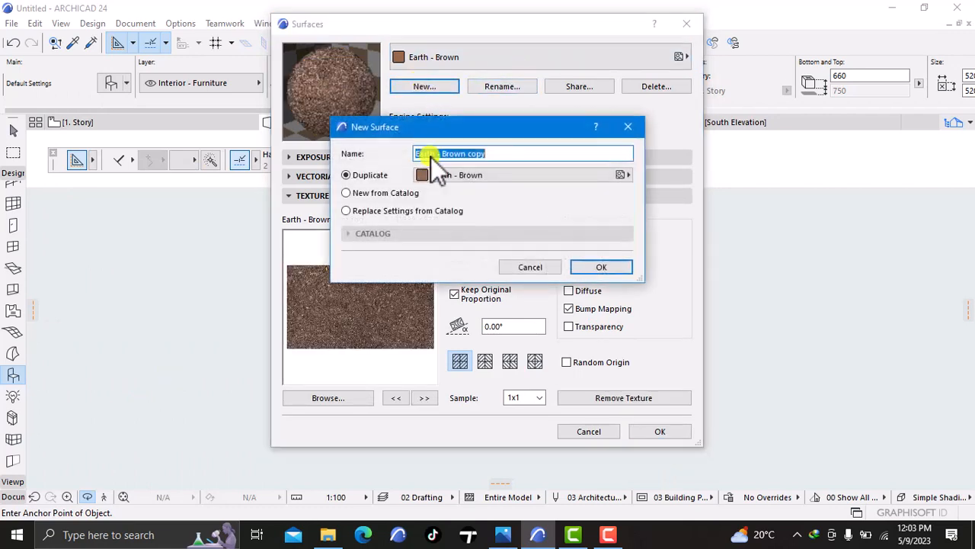
left_click(489, 154)
type("1")
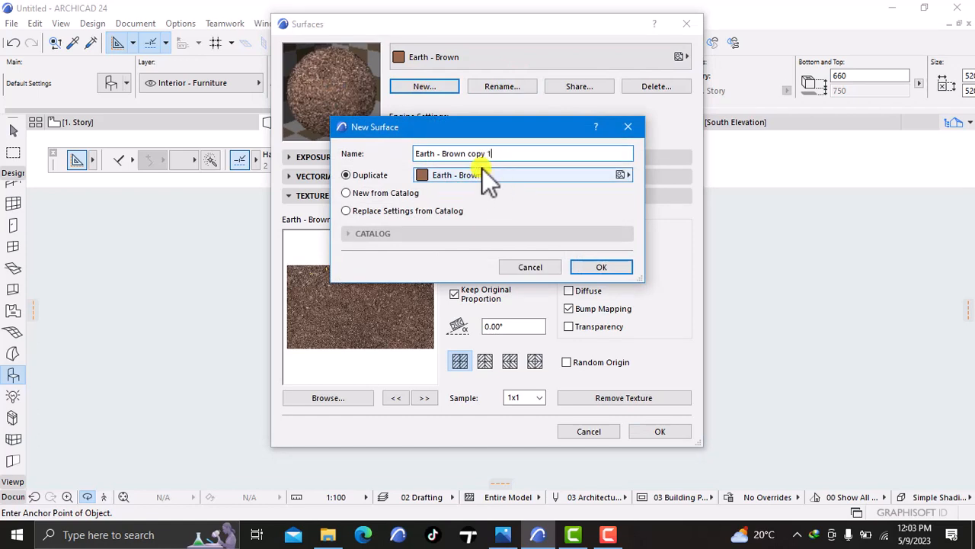
left_click(583, 267)
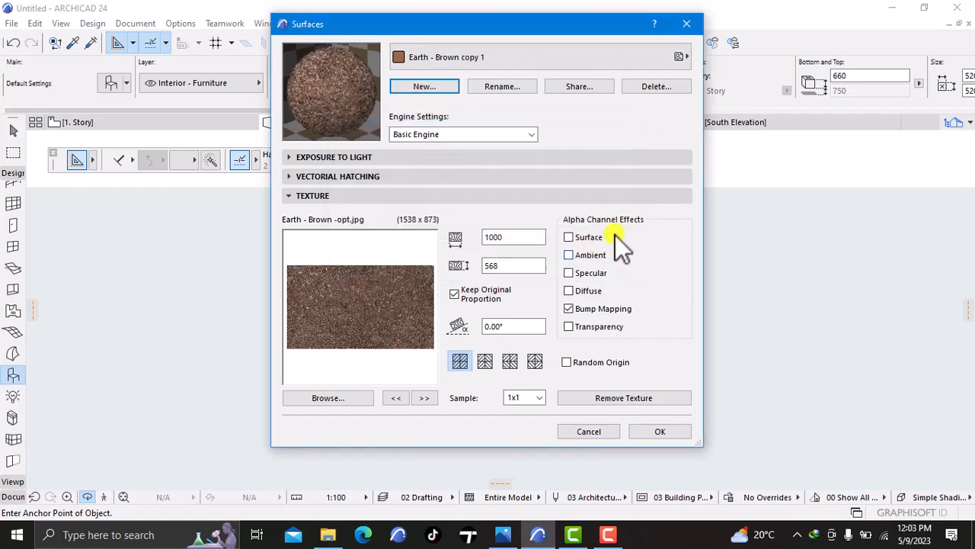
left_click(660, 431)
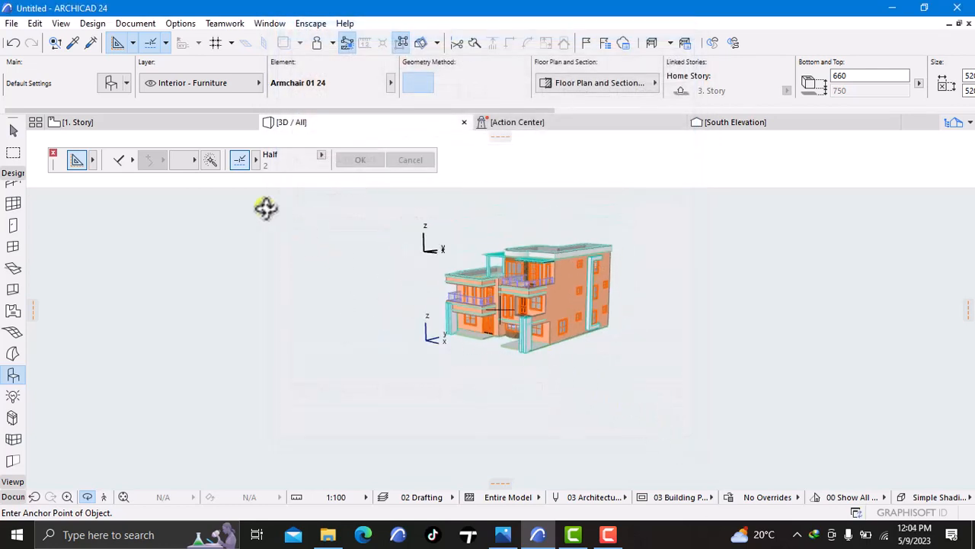
- Switch from the 3D view to the floor plans and display the 0. Ground Floor plan of the whole house
left_click(151, 122)
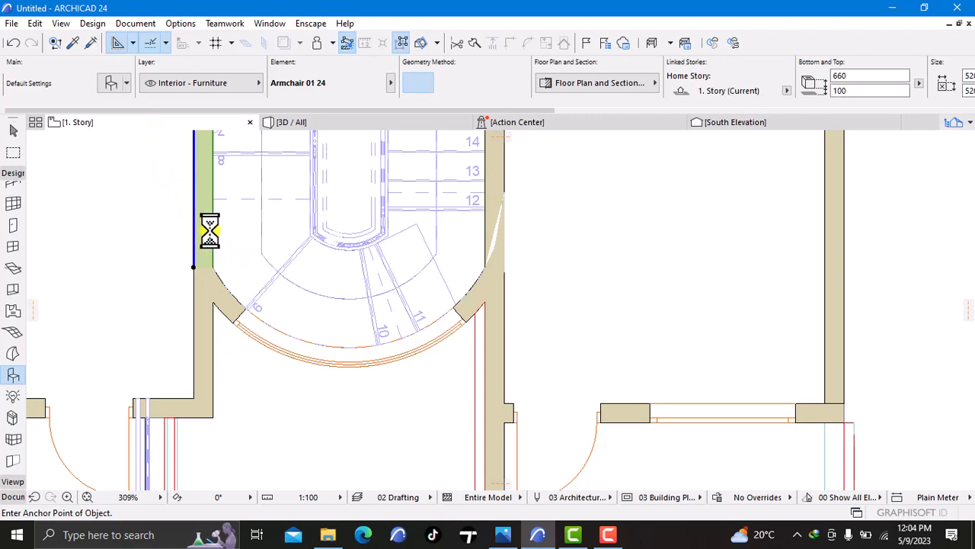
right_click(95, 122)
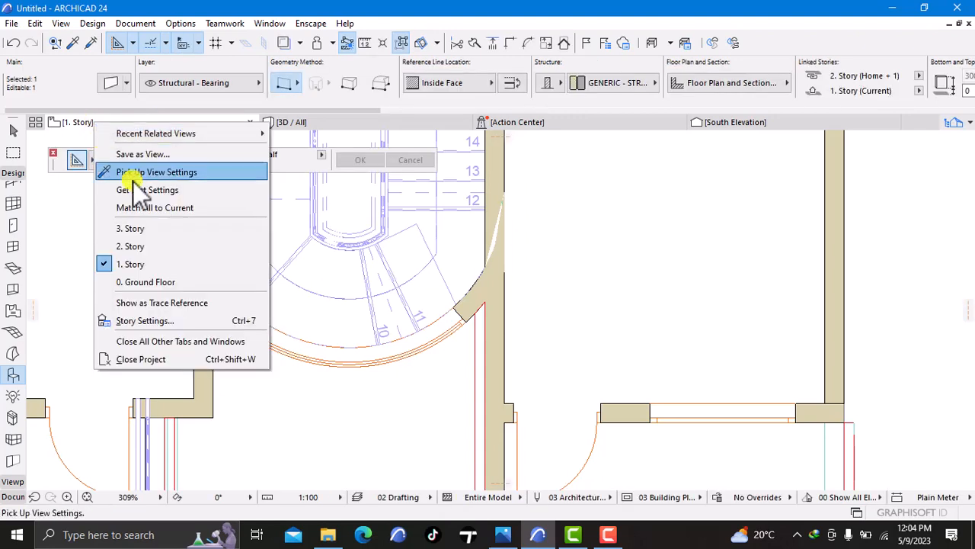
left_click(156, 289)
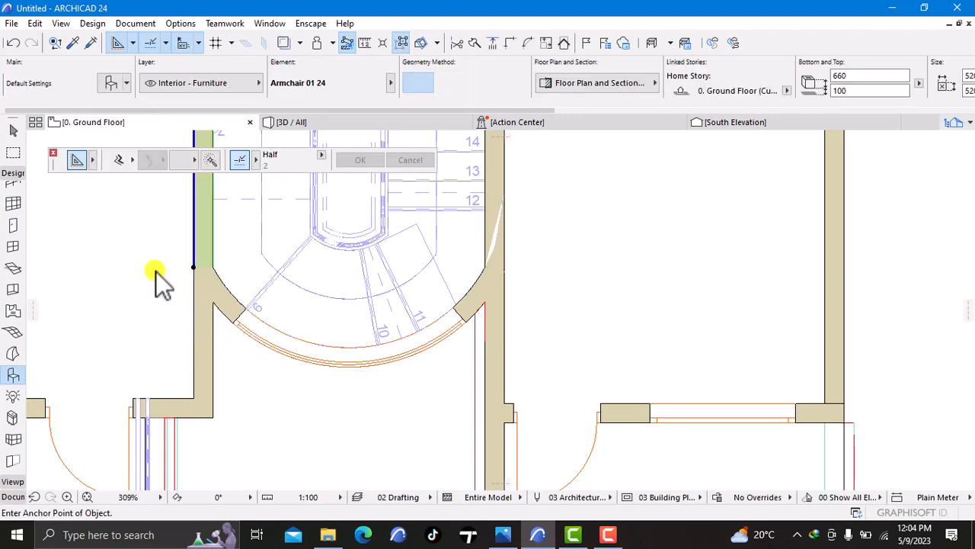
scroll(154, 267, "down", 10)
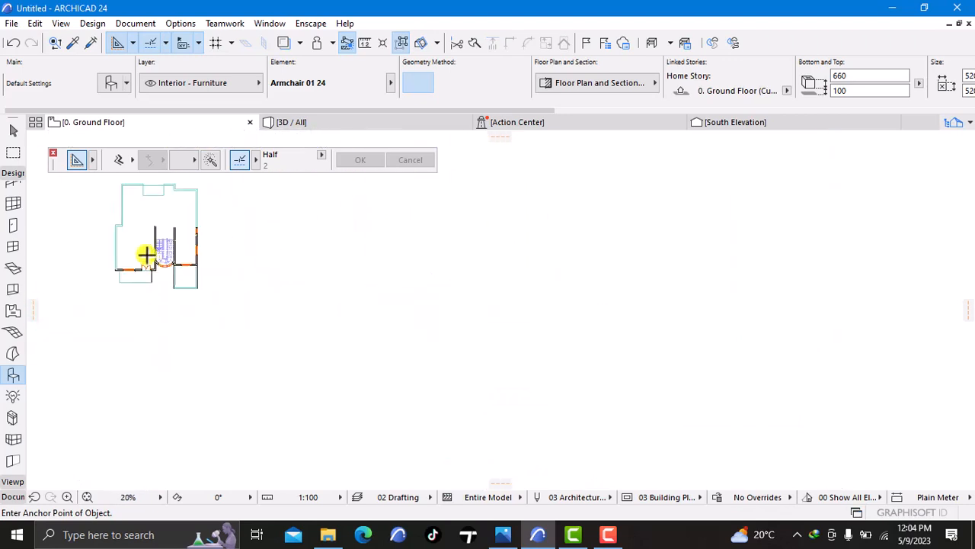
scroll(262, 283, "down", 3)
middle_click_drag(264, 305, 396, 282)
scroll(398, 270, "up", 1)
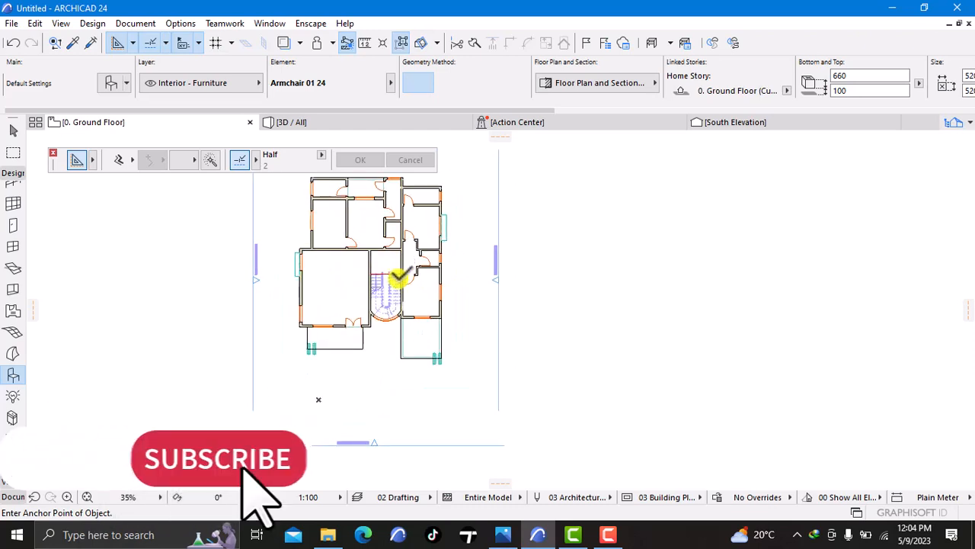
scroll(431, 300, "up", 2)
scroll(365, 301, "up", 1)
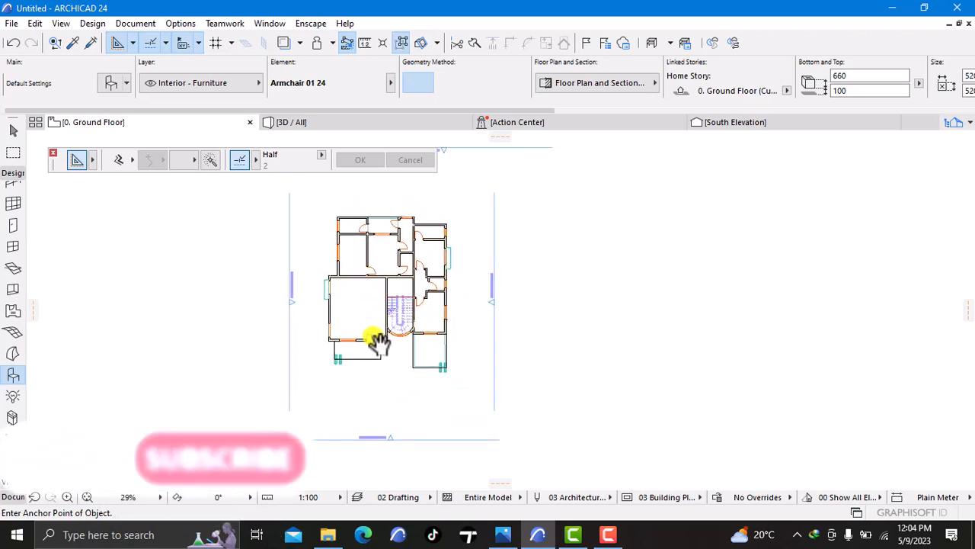
scroll(14, 200, "up", 5)
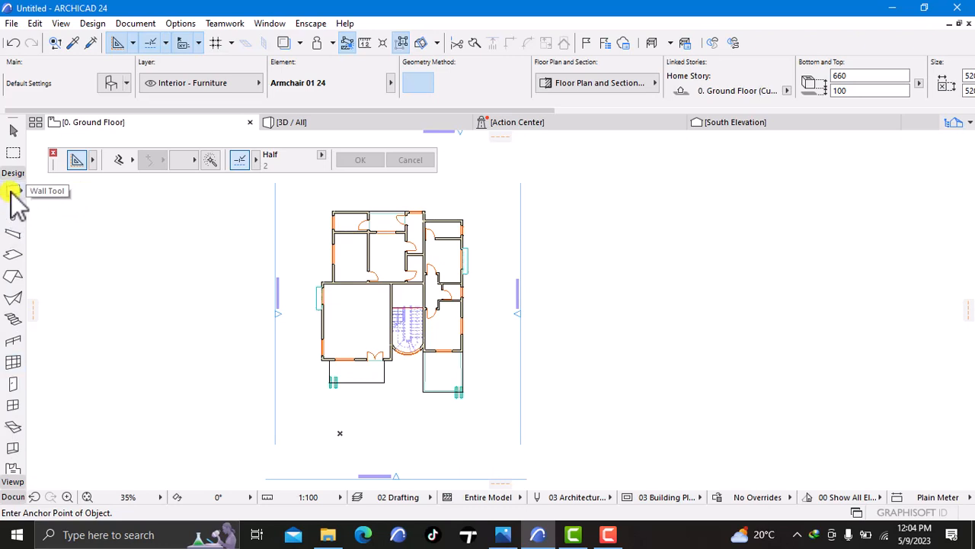
left_click(12, 194)
middle_click_drag(295, 198, 305, 348)
left_click(302, 287)
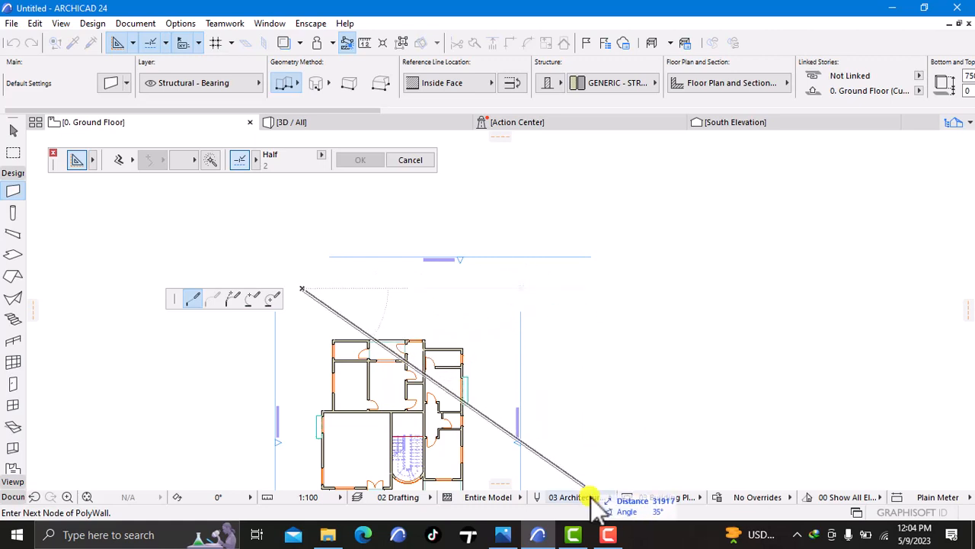
left_click(608, 529)
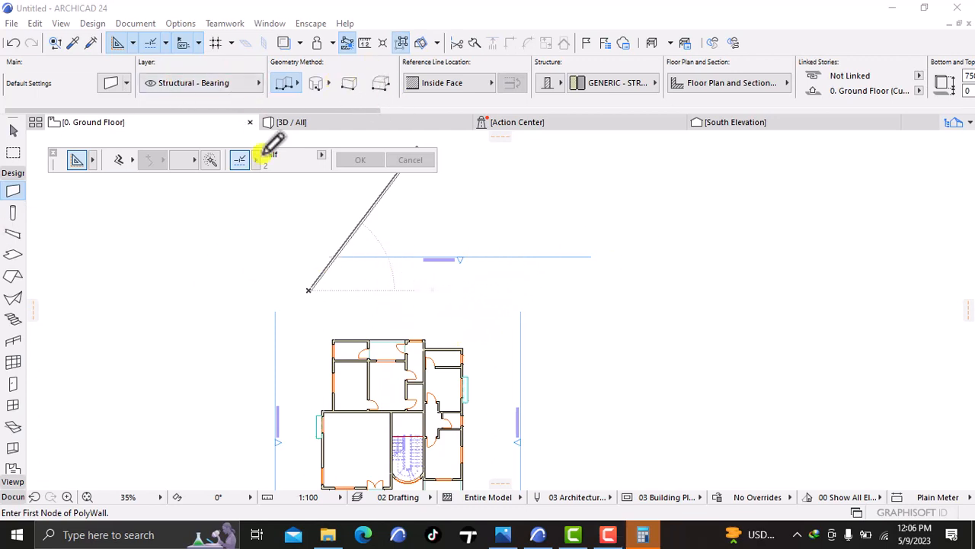
scroll(439, 336, "down", 4)
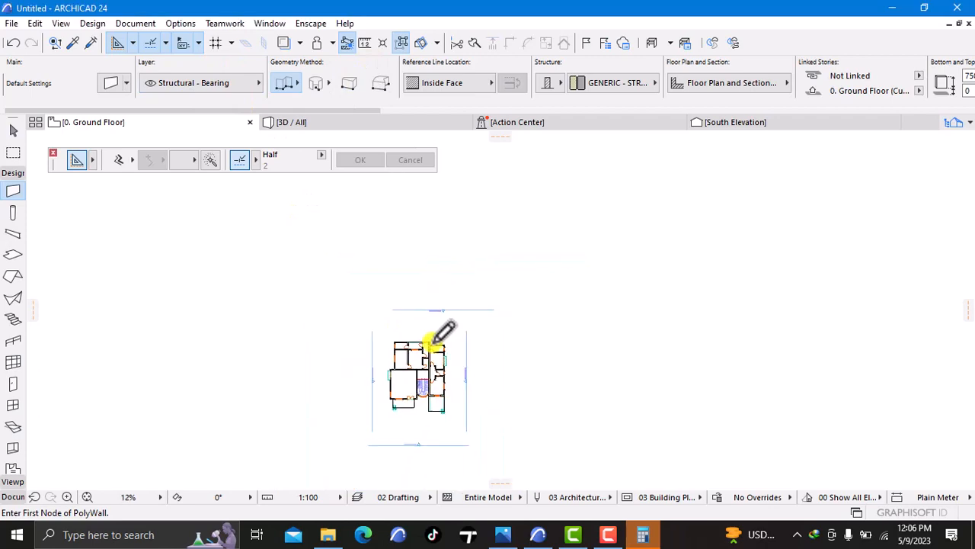
scroll(442, 330, "up", 4)
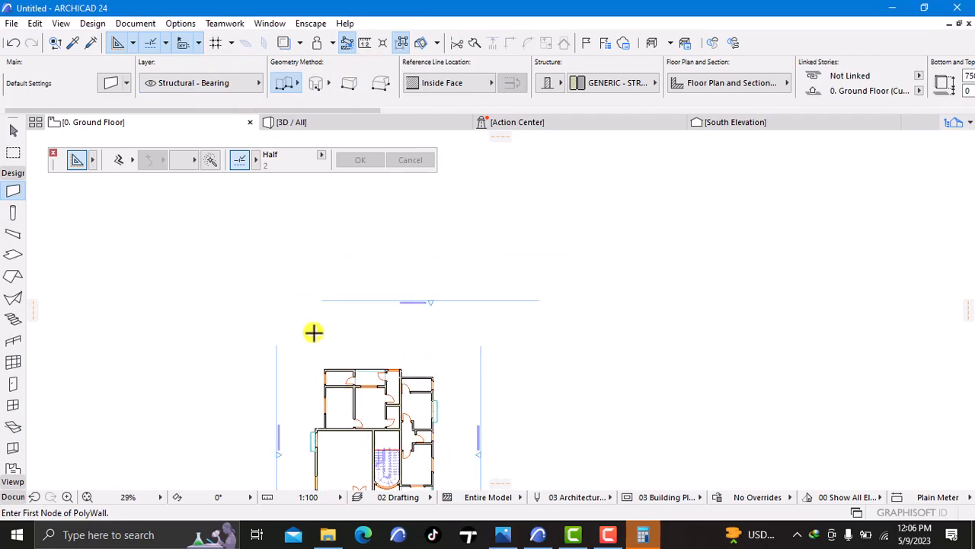
- Open the Wall tool's default settings and set the wall height to 2400 mm
double_click(12, 190)
left_click(382, 63)
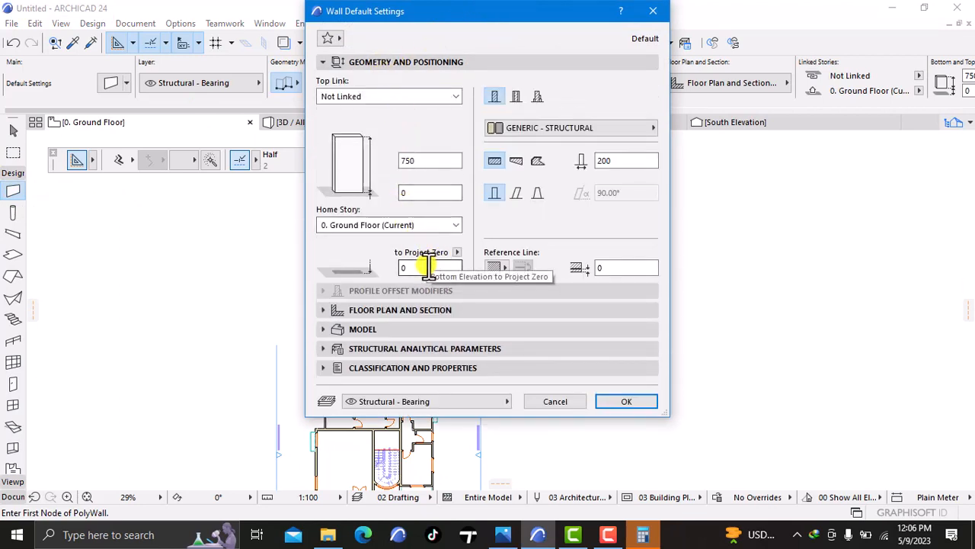
left_click(432, 166)
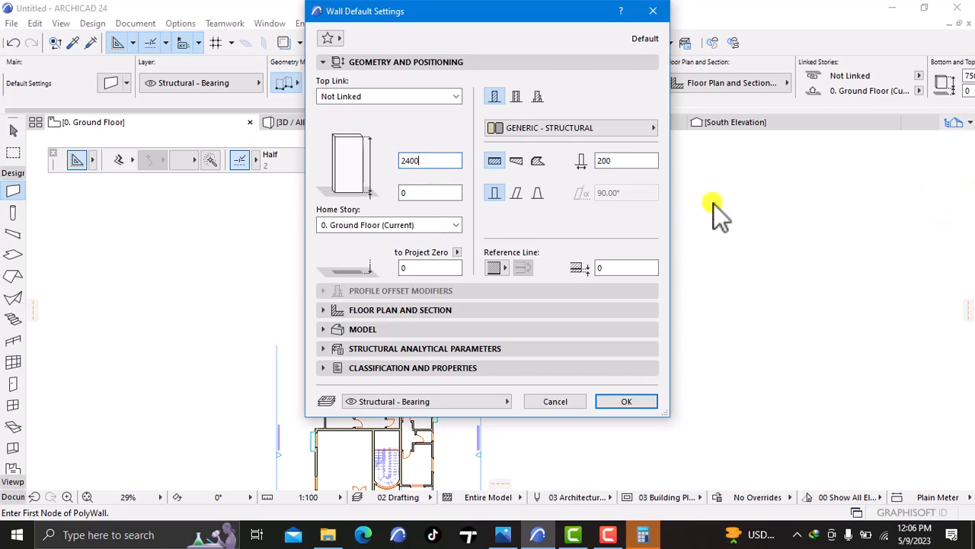
- Override all three default wall surfaces with Earth - Brown copy 1, linking them together, and accept the wall settings
left_click(390, 329)
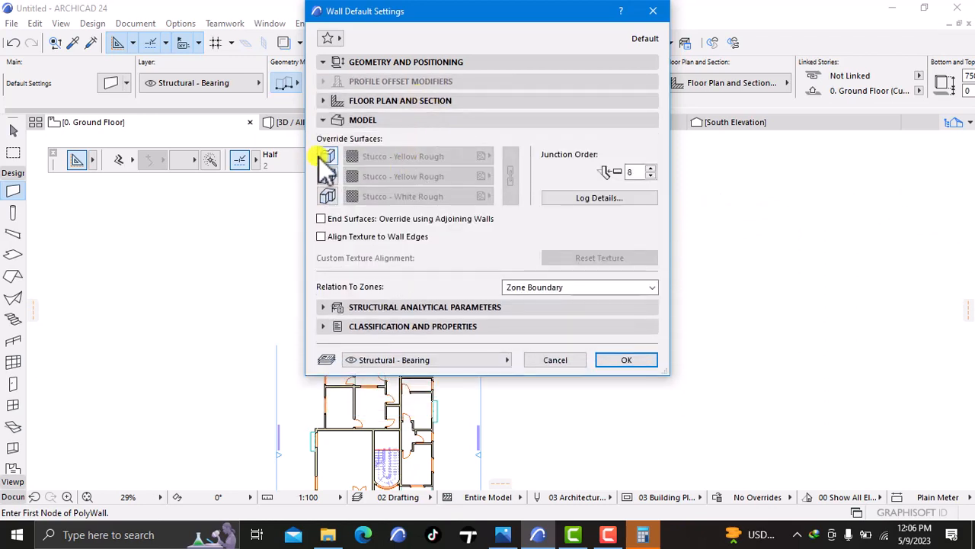
left_click(328, 156)
left_click(328, 176)
left_click(328, 196)
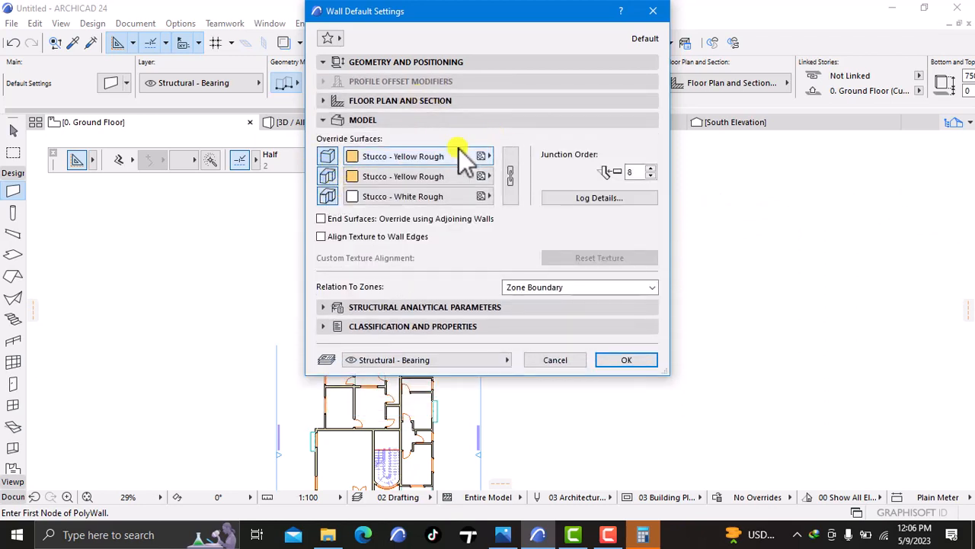
left_click(416, 157)
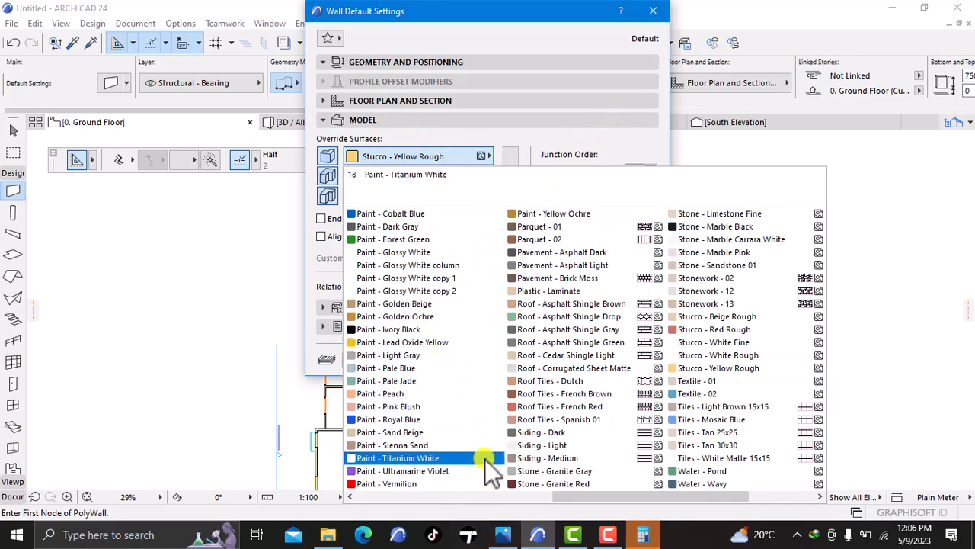
left_click(431, 497)
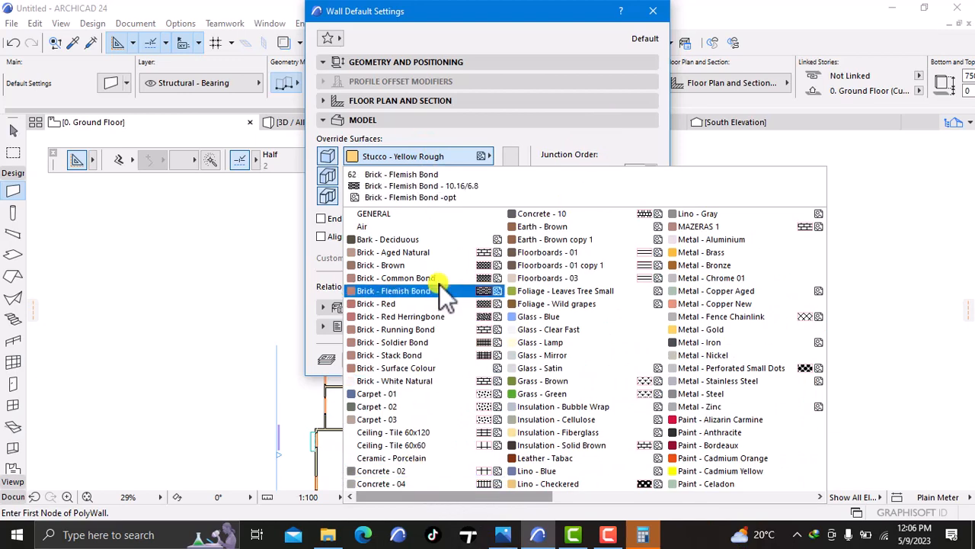
left_click(533, 239)
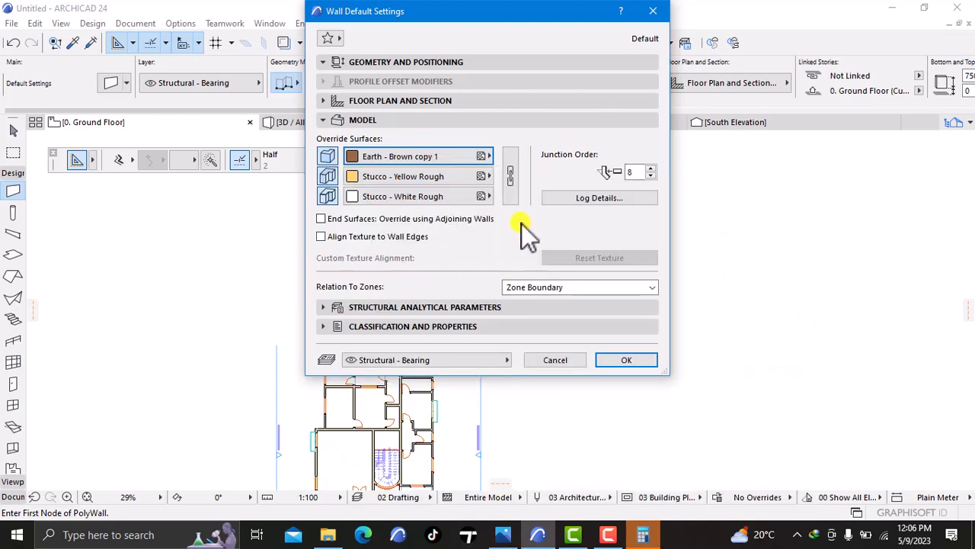
left_click(506, 187)
left_click(630, 361)
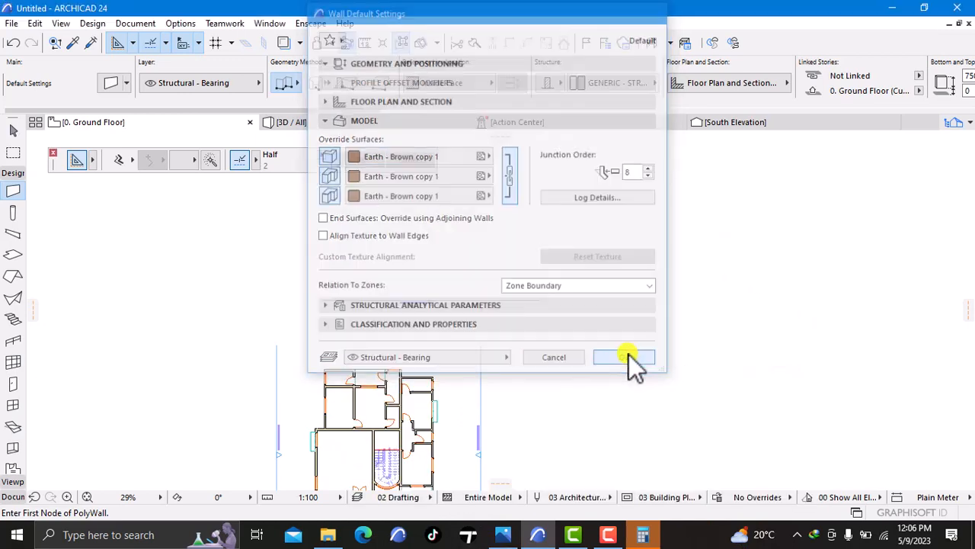
- Draw the boundary wall's rear side 18000 mm long behind the house, continuing with a perpendicular side about 30000 mm long
middle_click_drag(315, 352, 281, 233)
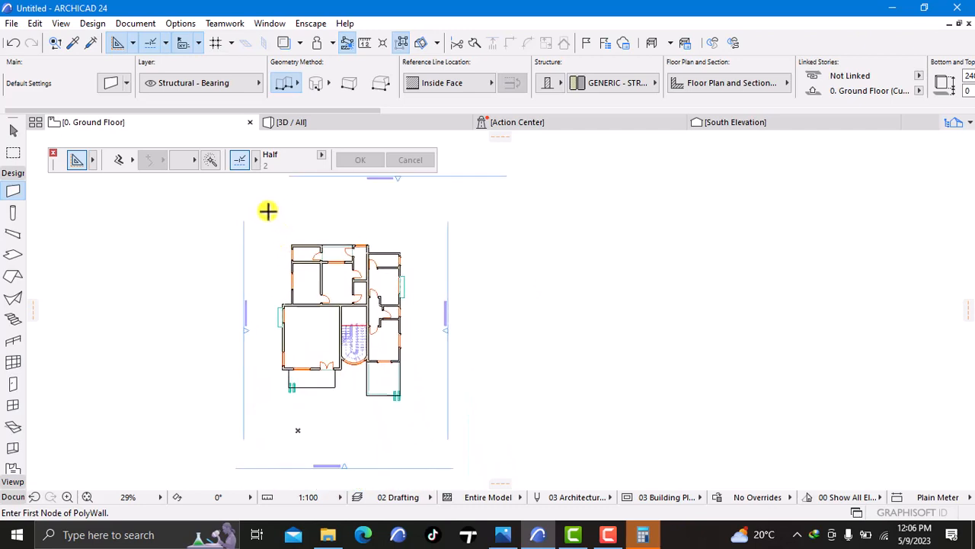
left_click(268, 205)
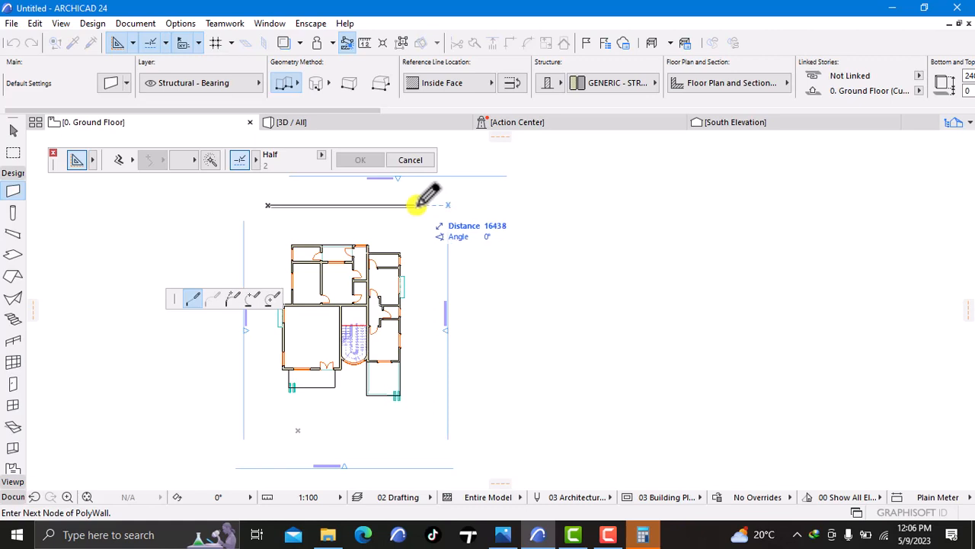
type("18000")
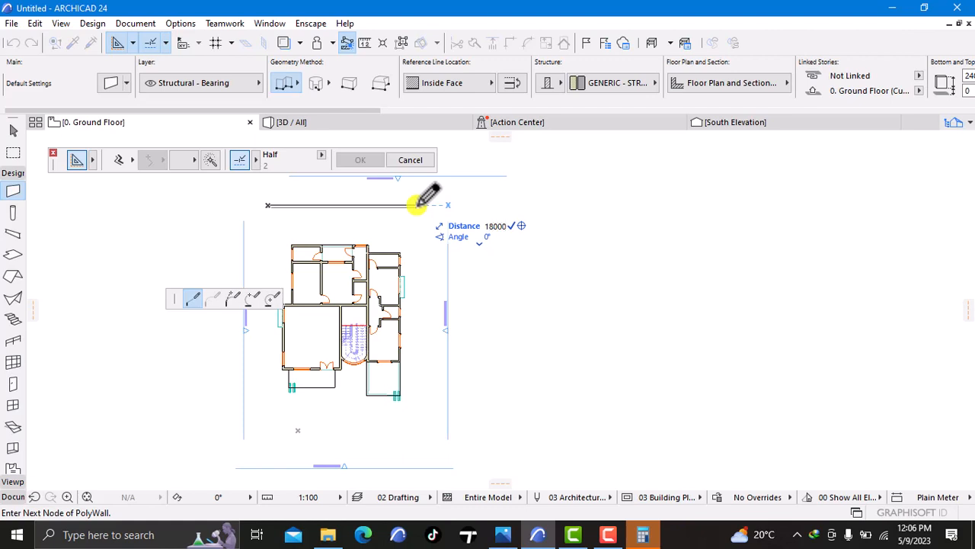
left_click(432, 206)
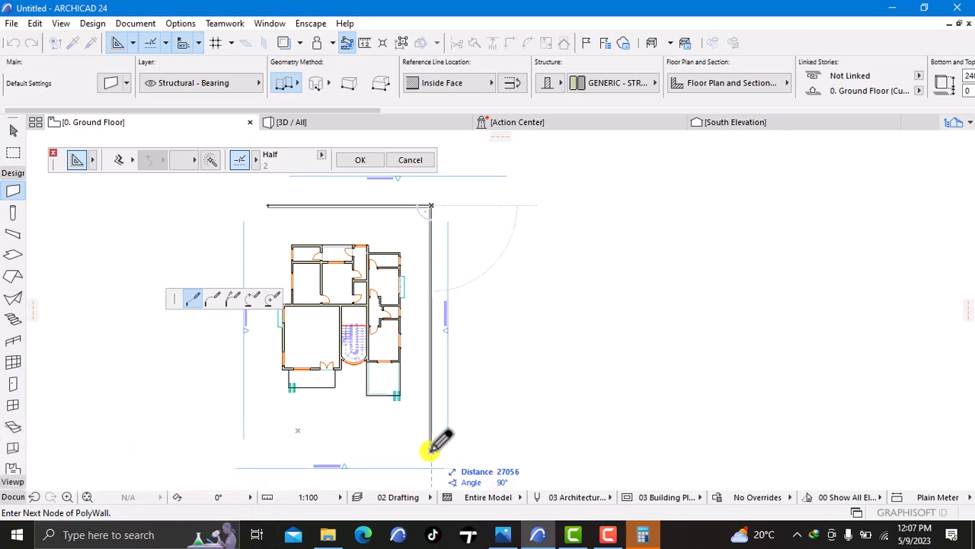
middle_click_drag(430, 448, 420, 290)
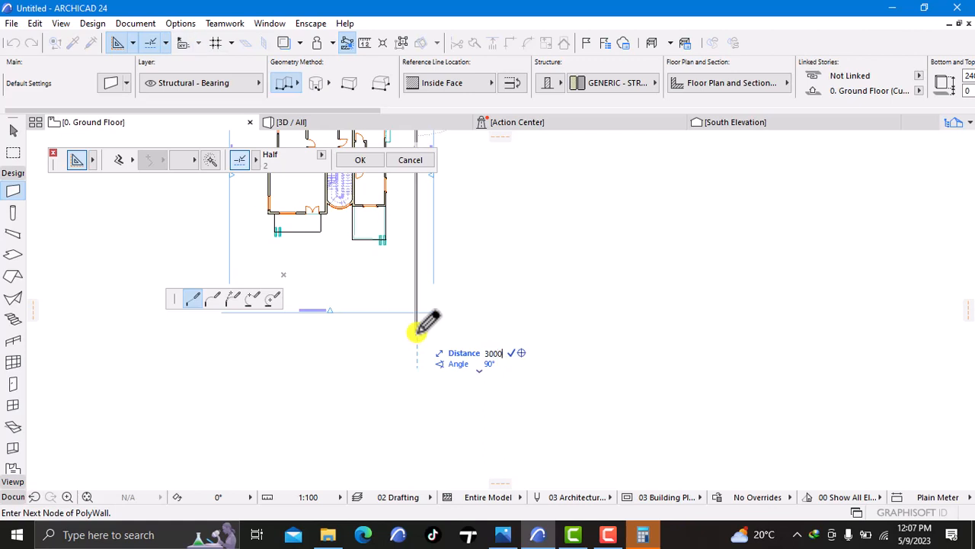
key("Return")
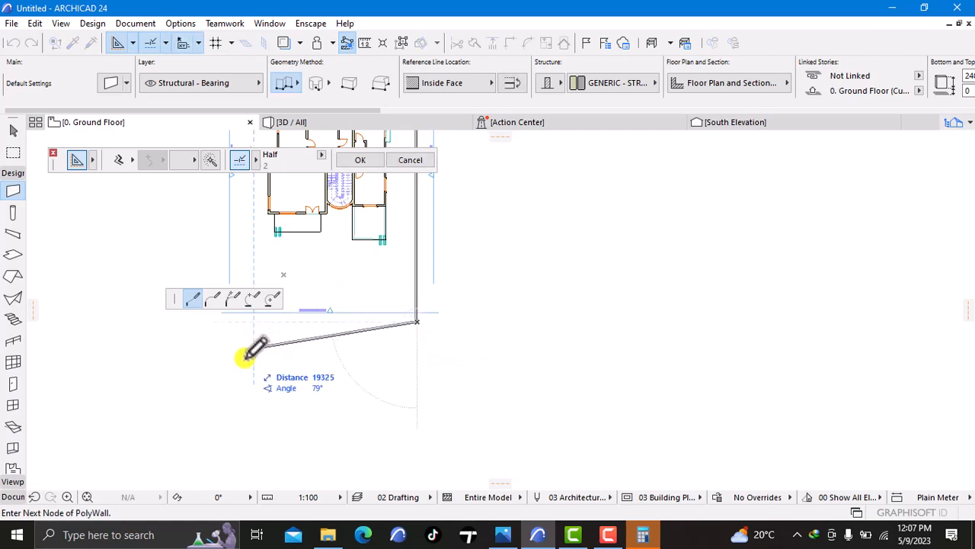
- Complete the rectangular boundary wall with an 18000 mm front side and a remaining side back to the starting corner
middle_click_drag(255, 344, 348, 474)
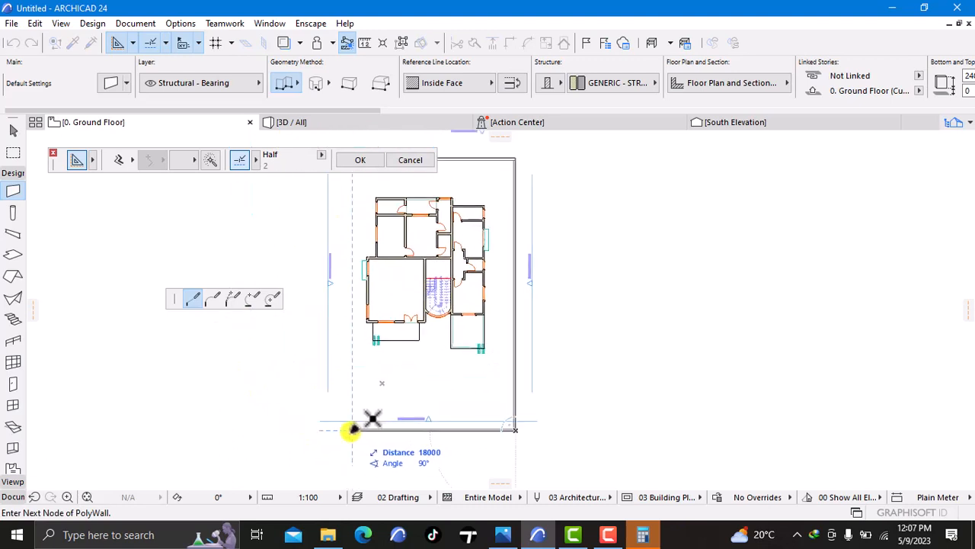
left_click(350, 429)
middle_click_drag(359, 214, 348, 272)
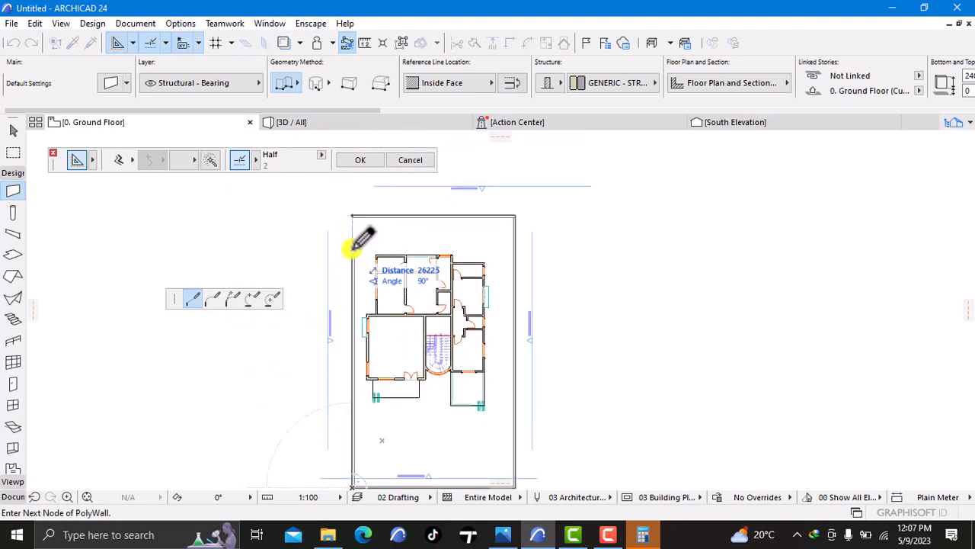
left_click(355, 216)
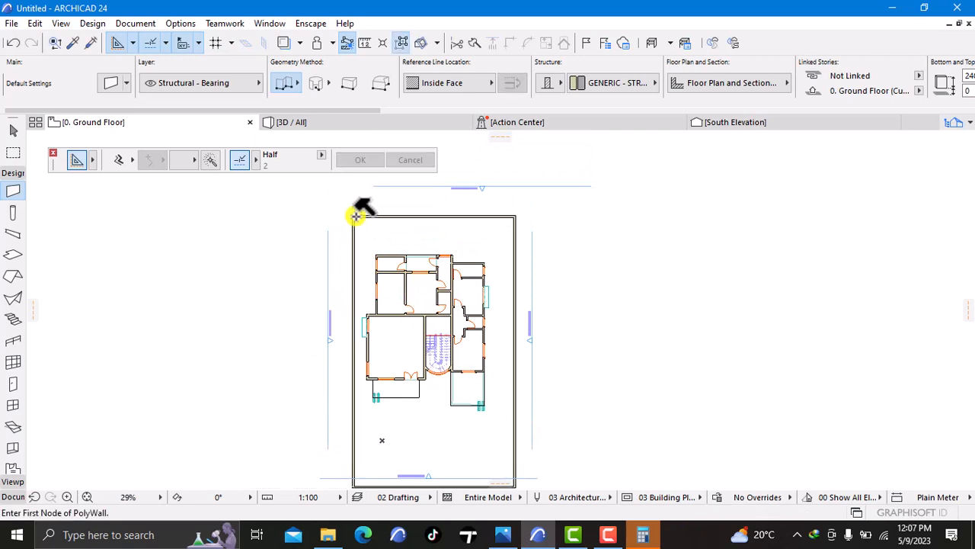
- Move the South Elevation marker outward so it lies clear of the boundary wall's front side
middle_click_drag(433, 396, 364, 268)
scroll(442, 357, "up", 3)
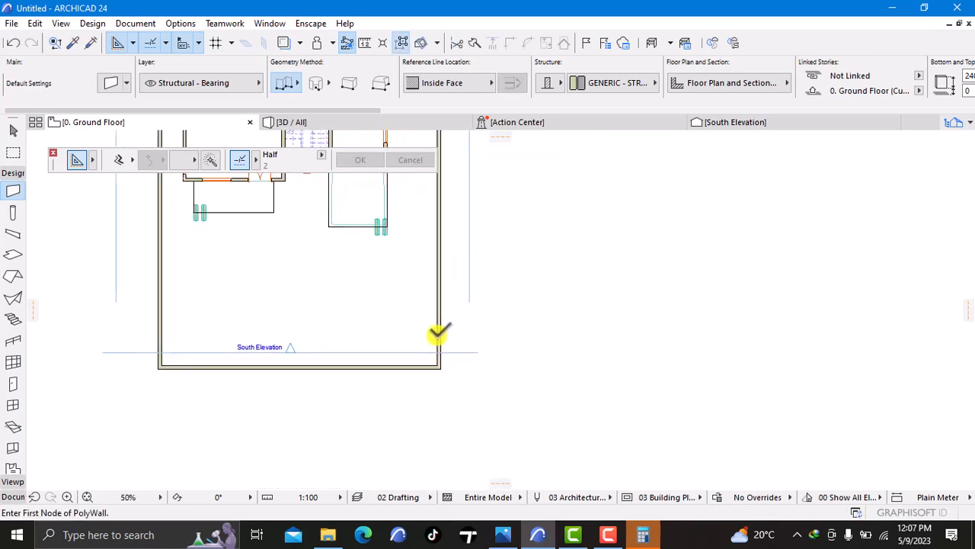
left_click(413, 349, "shift")
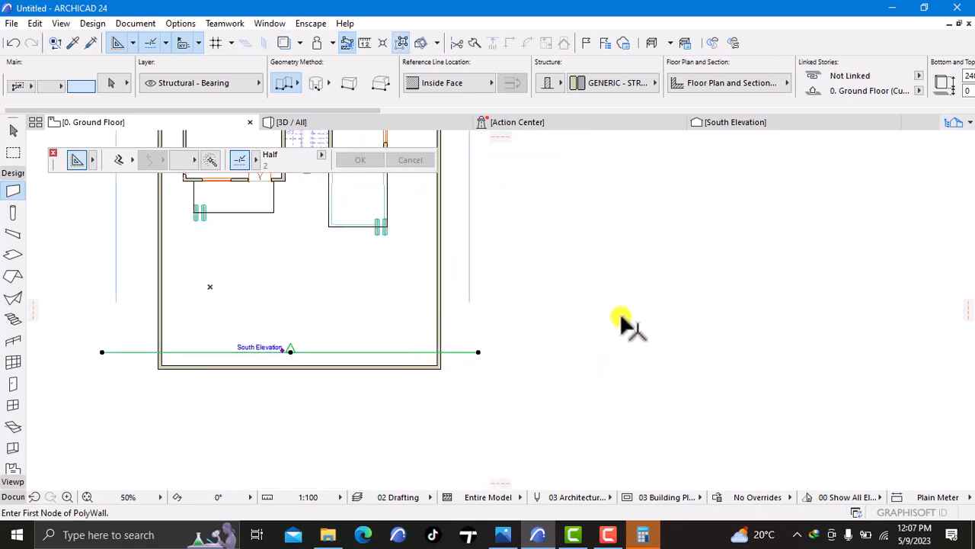
right_click(624, 322)
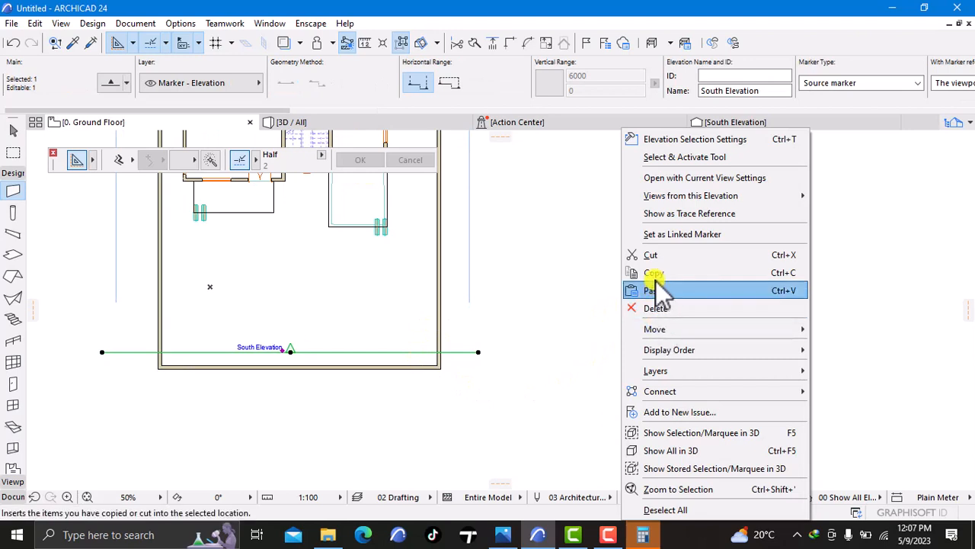
mouse_move(666, 331)
left_click(857, 332)
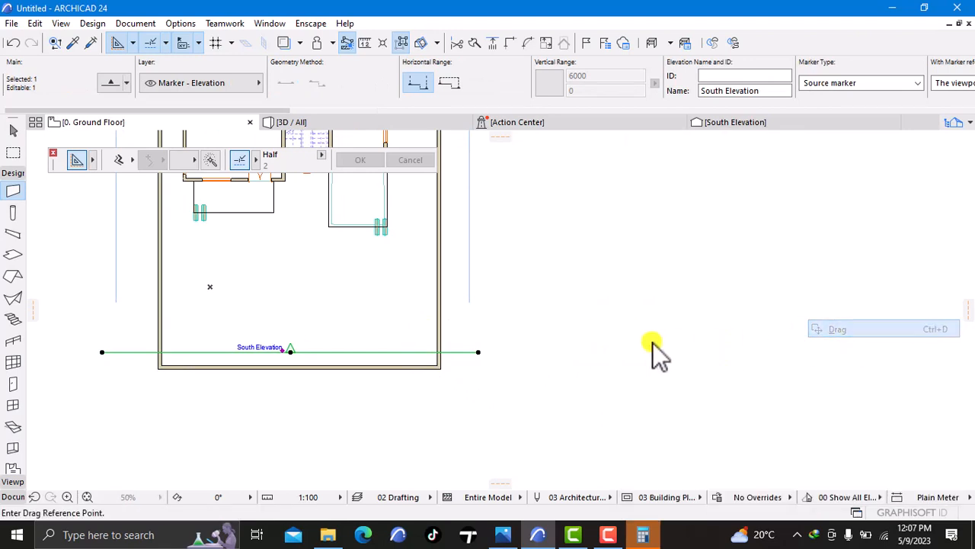
left_click(582, 325)
left_click(579, 352)
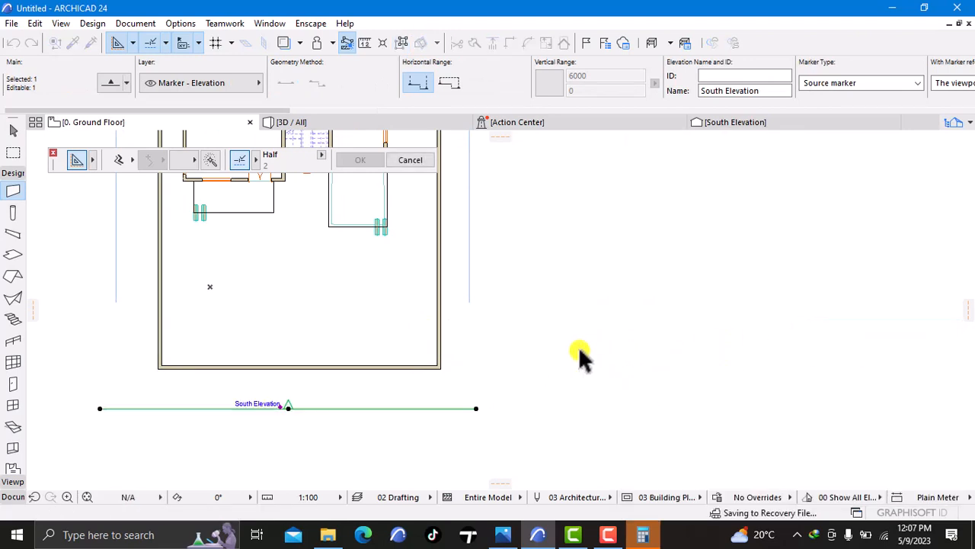
key("Escape")
- Select all four grouped boundary walls with Suspend Groups off and move them about 2000 mm straight toward the front of the plot
scroll(563, 303, "down", 2)
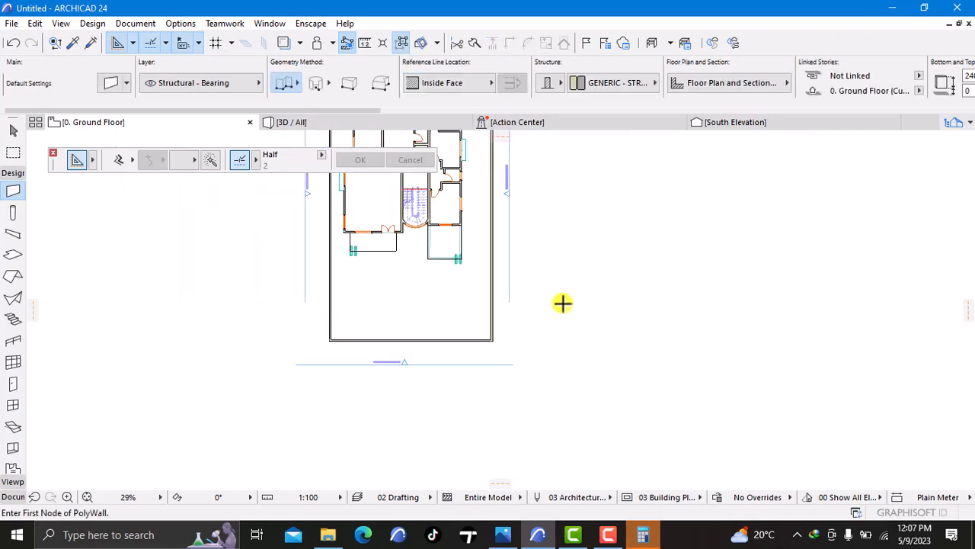
middle_click_drag(562, 303, 509, 412)
middle_click_drag(362, 346, 385, 427)
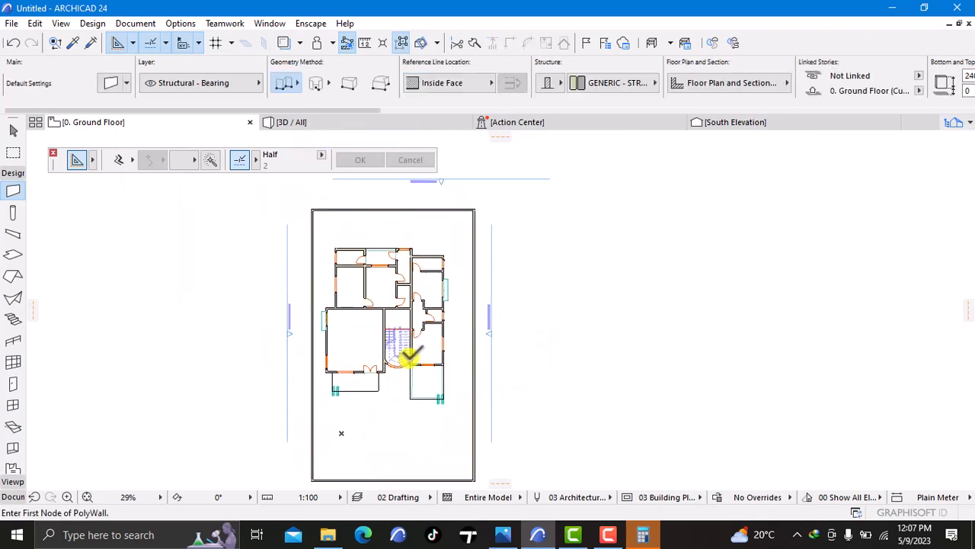
middle_click_drag(440, 393, 435, 347)
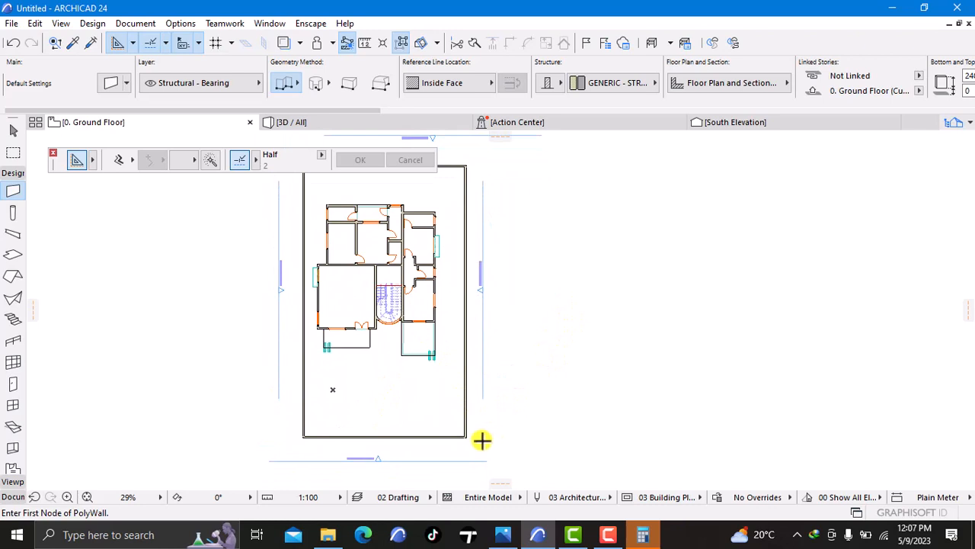
left_click(467, 434, "shift")
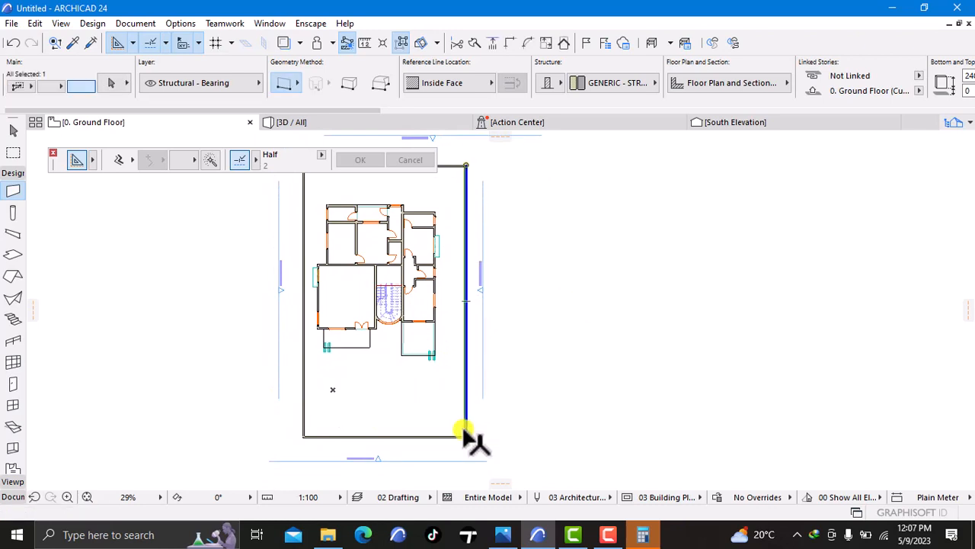
left_click(404, 42)
right_click(685, 323)
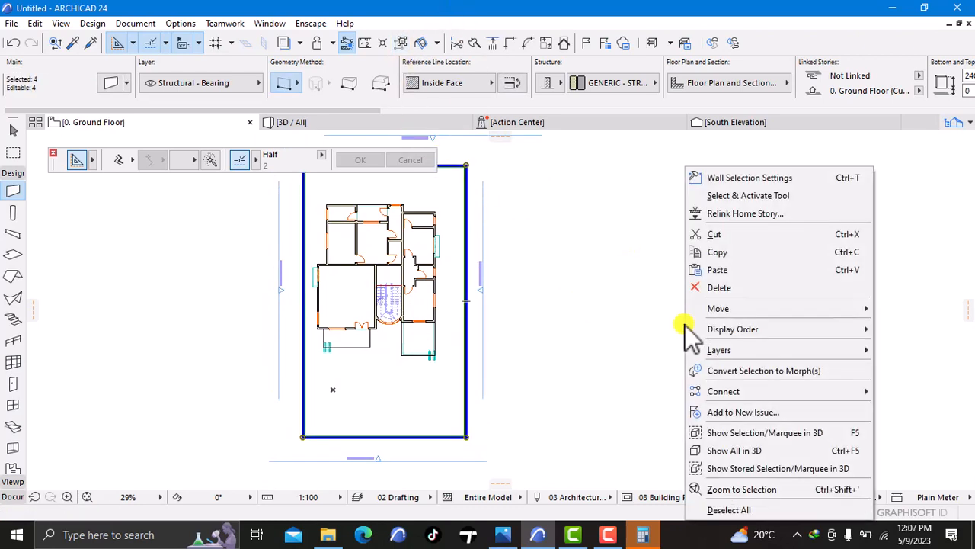
mouse_move(698, 309)
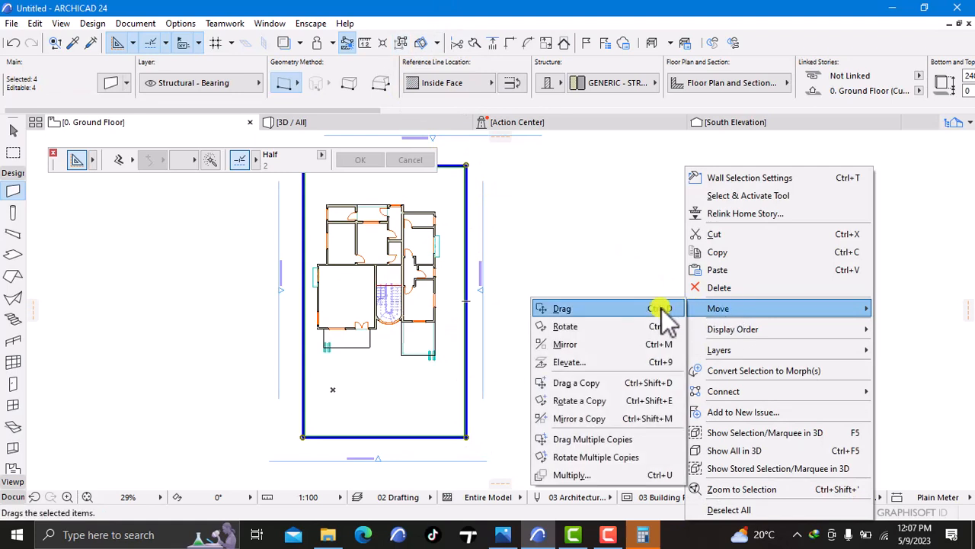
left_click(661, 308)
left_click(677, 299)
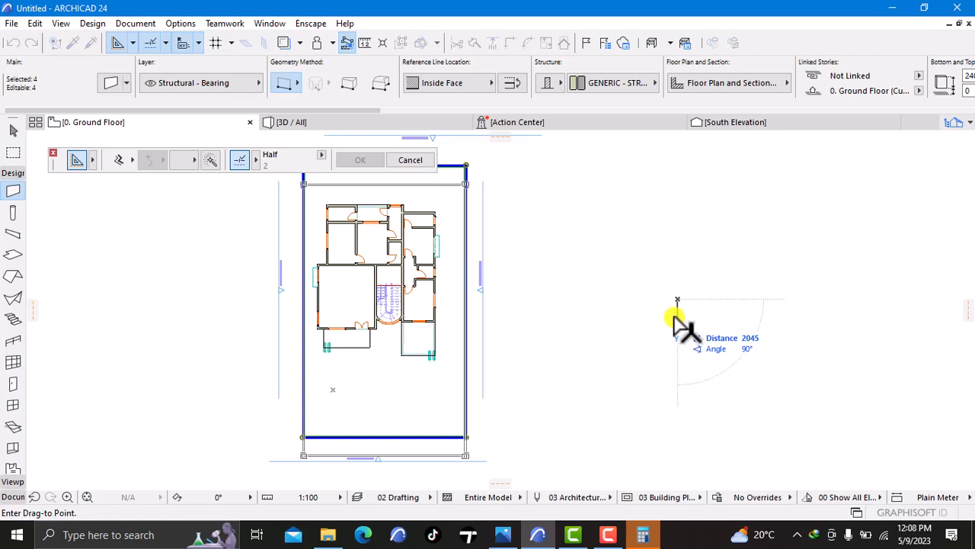
key("Escape")
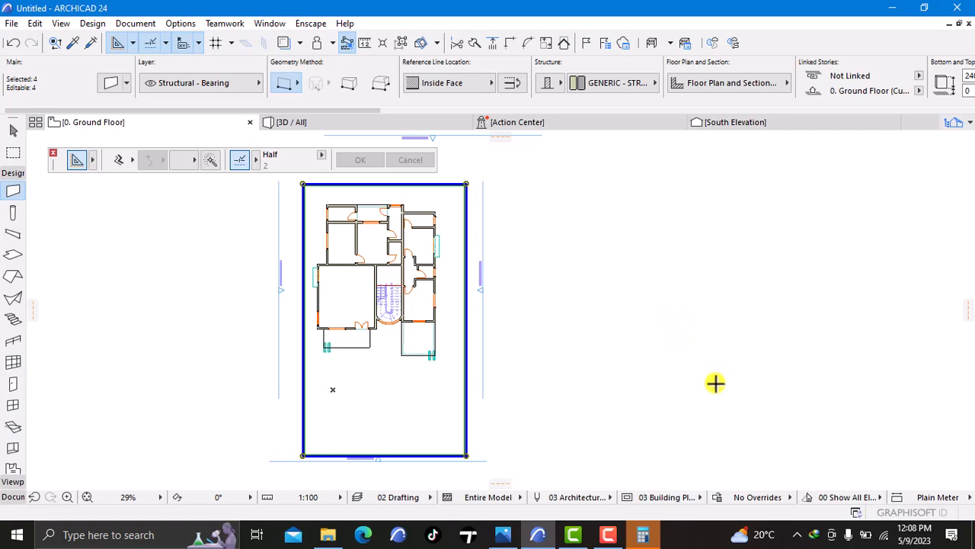
key("Escape")
- Examine the boundary wall's position around the house on the ground floor plan and in the 3D view
scroll(343, 183, "up", 5)
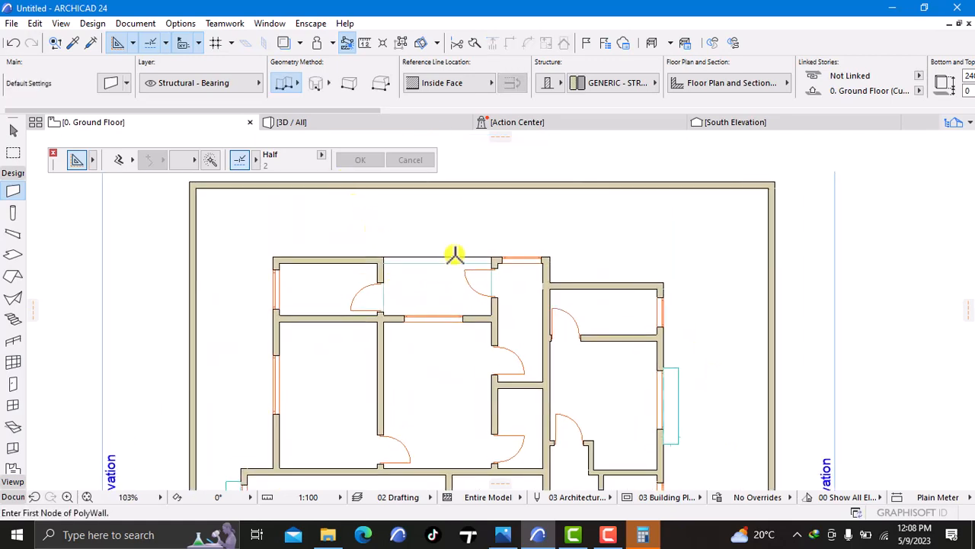
scroll(428, 212, "down", 2)
middle_click_drag(436, 227, 412, 221)
scroll(435, 309, "down", 2)
middle_click_drag(421, 258, 404, 213)
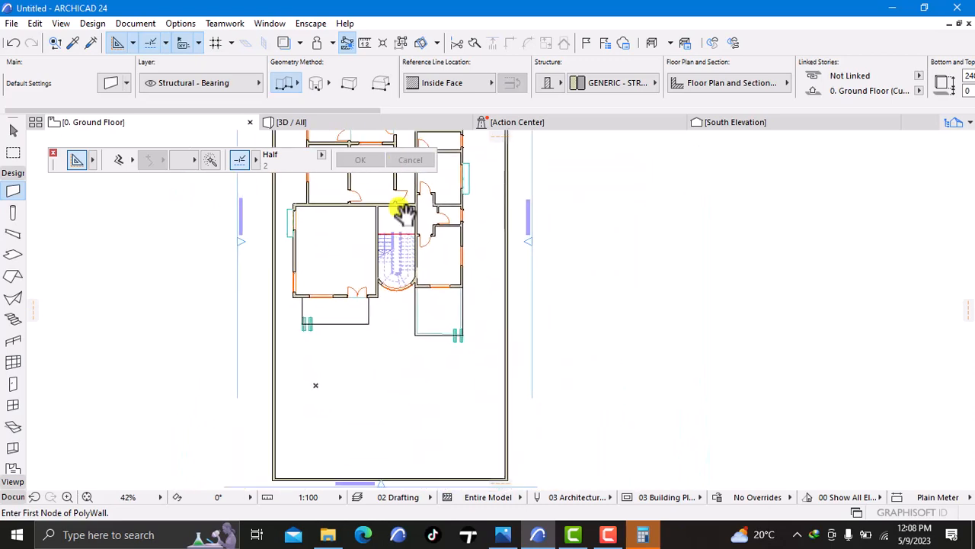
scroll(418, 350, "up", 5)
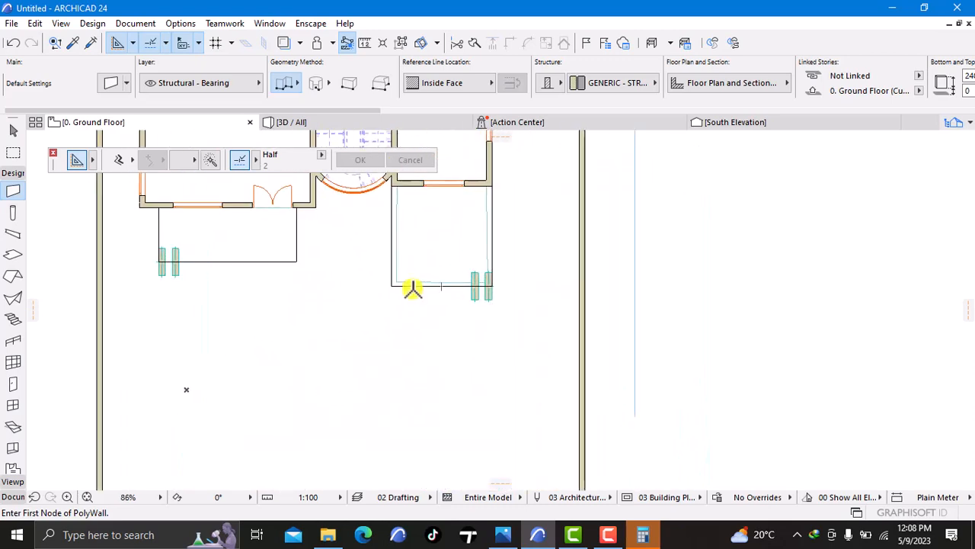
scroll(425, 265, "up", 2)
scroll(425, 264, "down", 6)
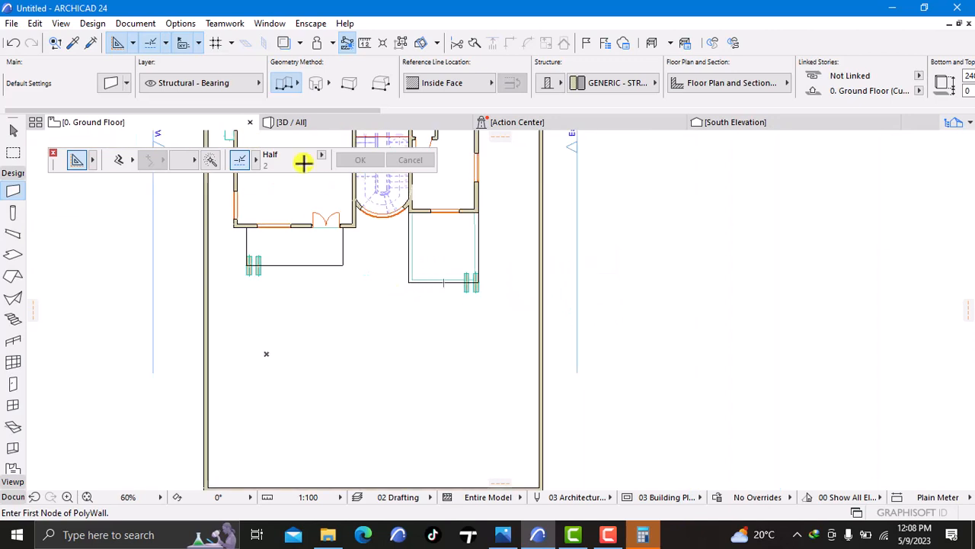
left_click(297, 122)
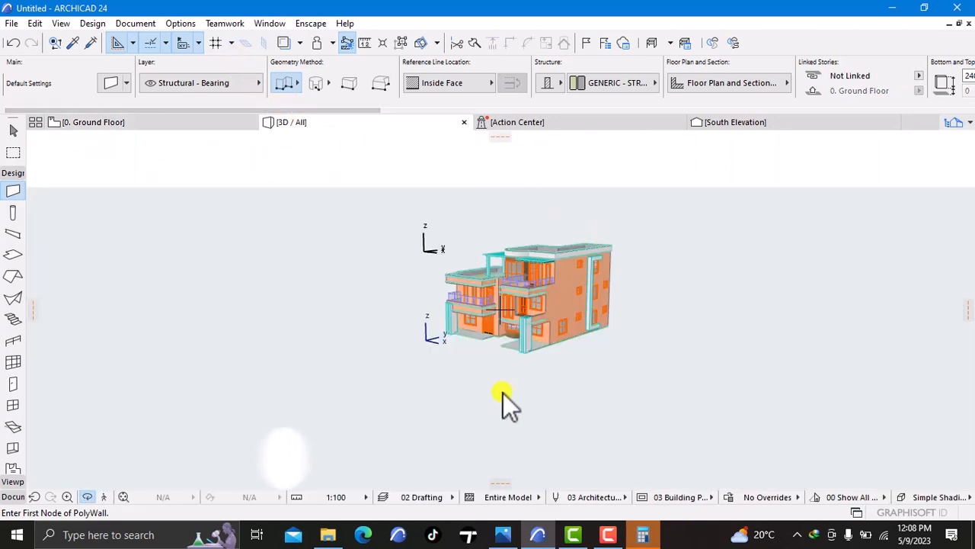
scroll(505, 367, "up", 2)
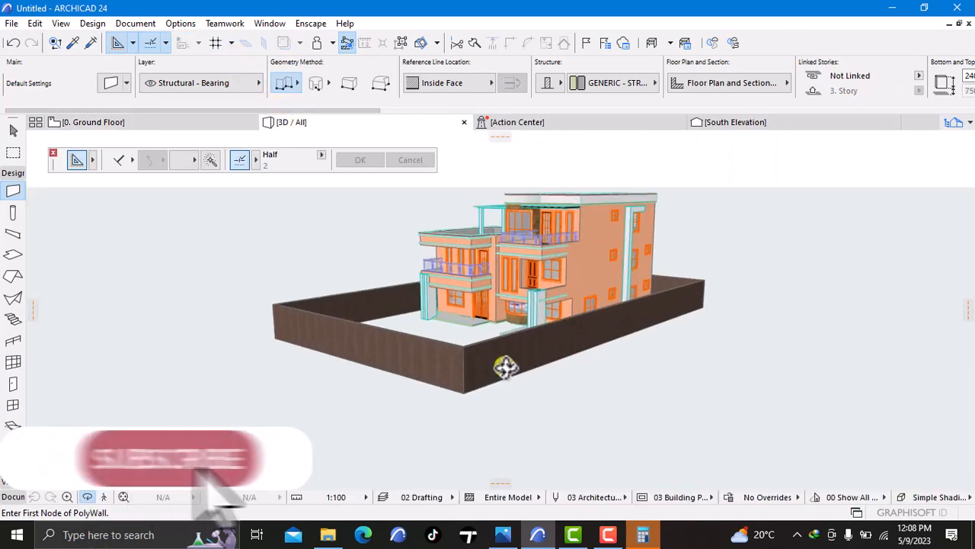
right_click(577, 404)
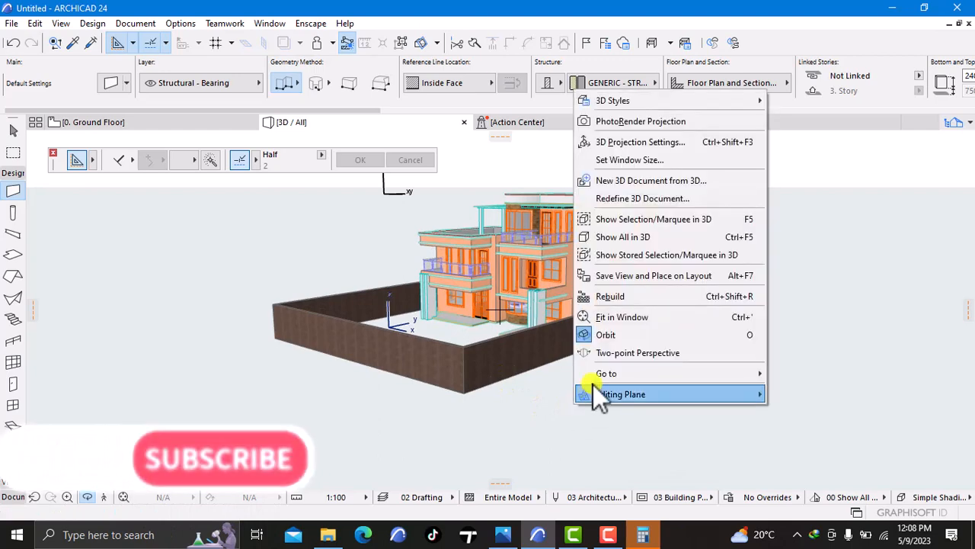
left_click(507, 436)
left_click_drag(505, 438, 568, 474)
- Draw a solid 2D line on the ground floor plan from the carport's inner front corner perpendicular to the boundary wall's front side
left_click(148, 122)
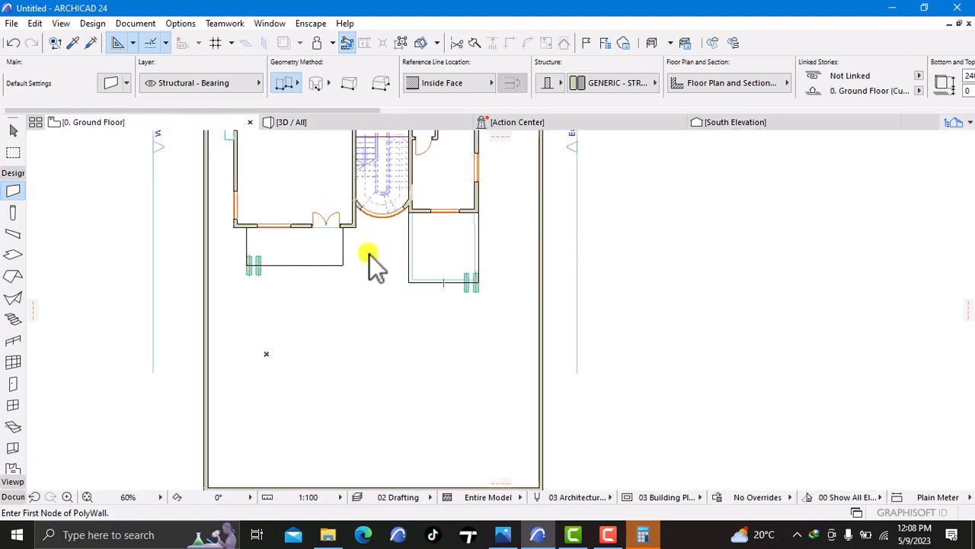
scroll(399, 275, "down", 1)
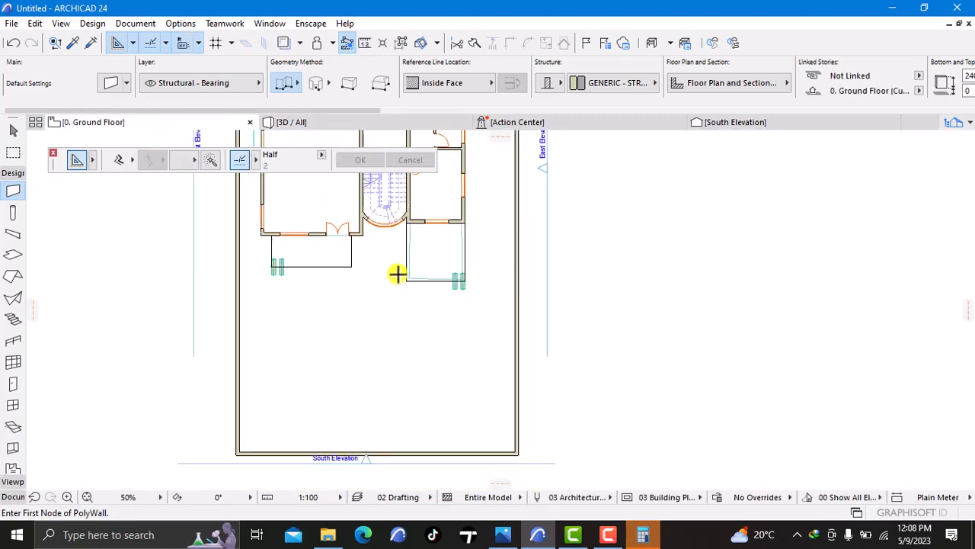
scroll(393, 284, "up", 1)
middle_click_drag(392, 288, 383, 181)
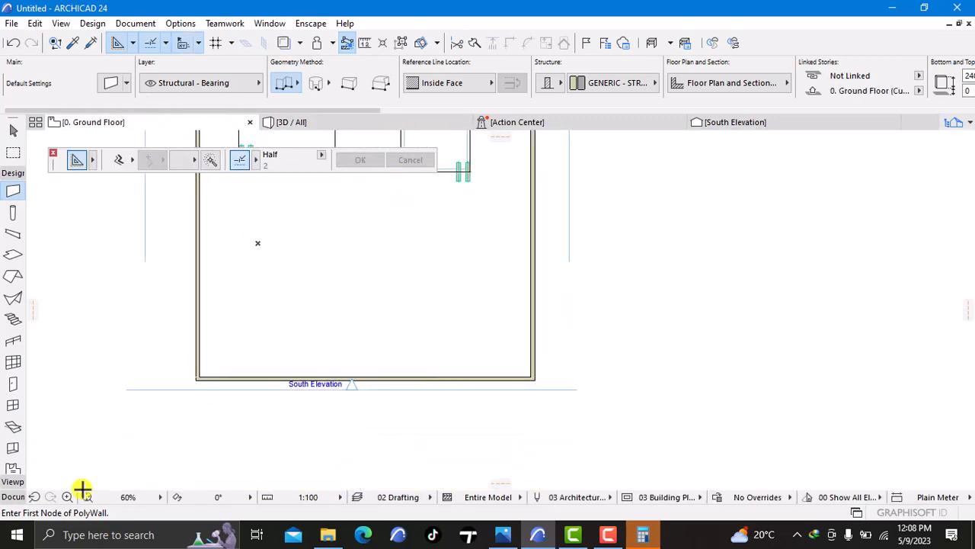
left_click(13, 497)
left_click(13, 415)
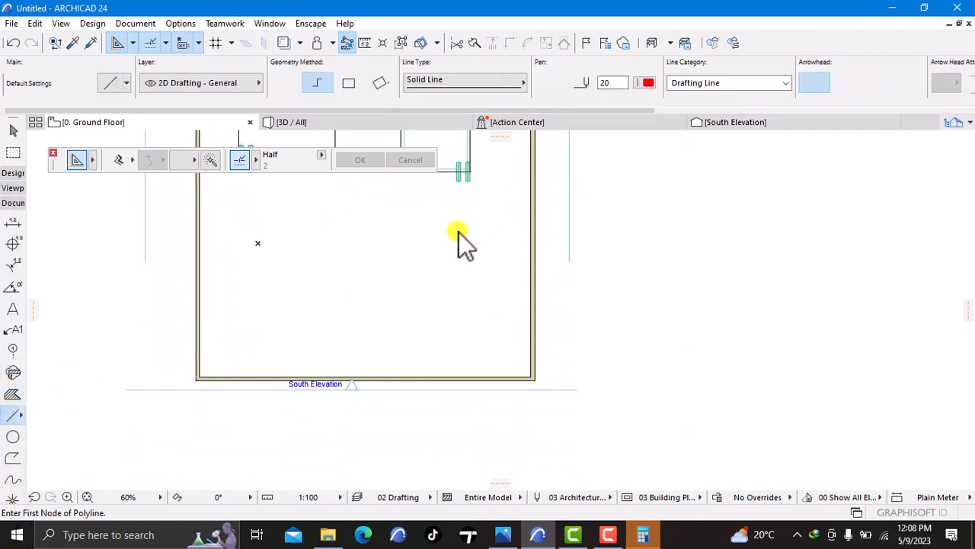
middle_click_drag(459, 232, 441, 342)
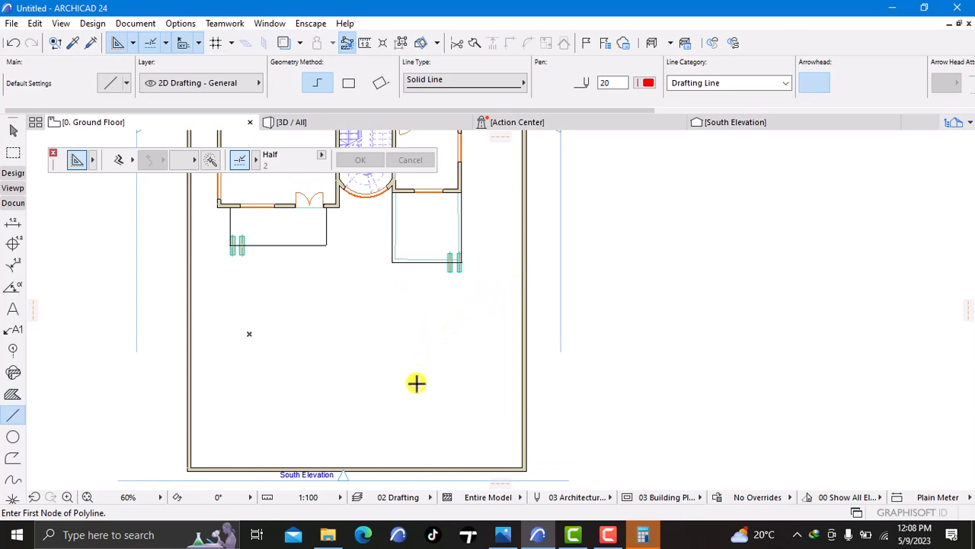
scroll(391, 260, "up", 5)
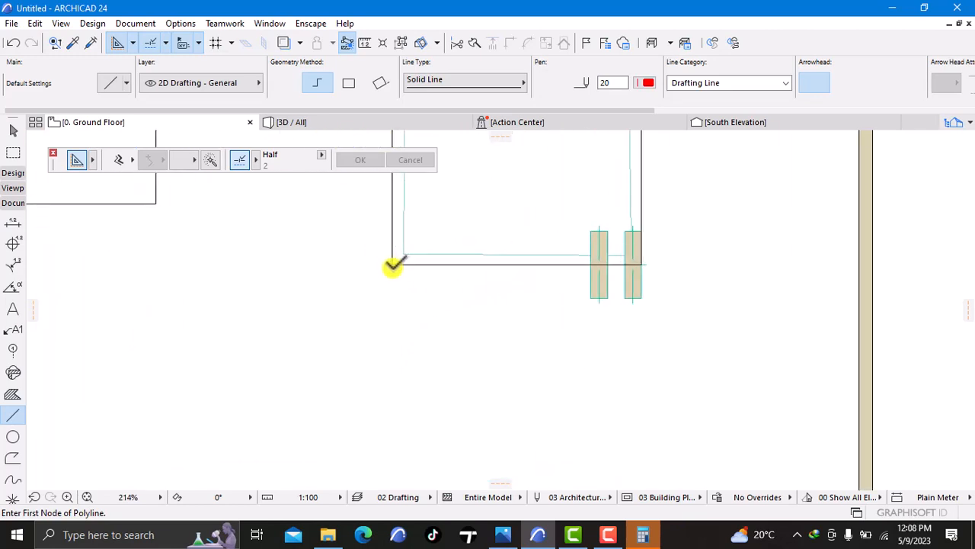
left_click(391, 260)
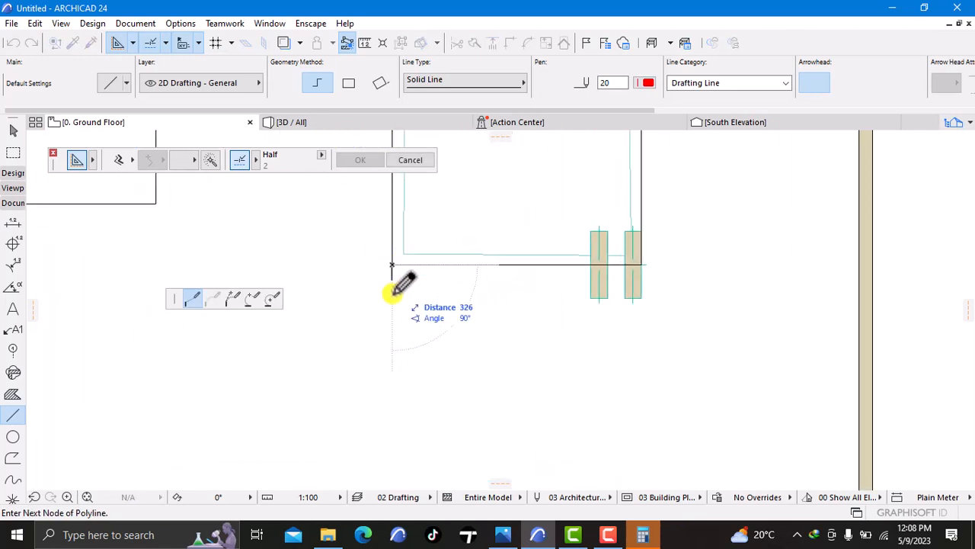
scroll(358, 180, "down", 2)
middle_click_drag(425, 364, 397, 198)
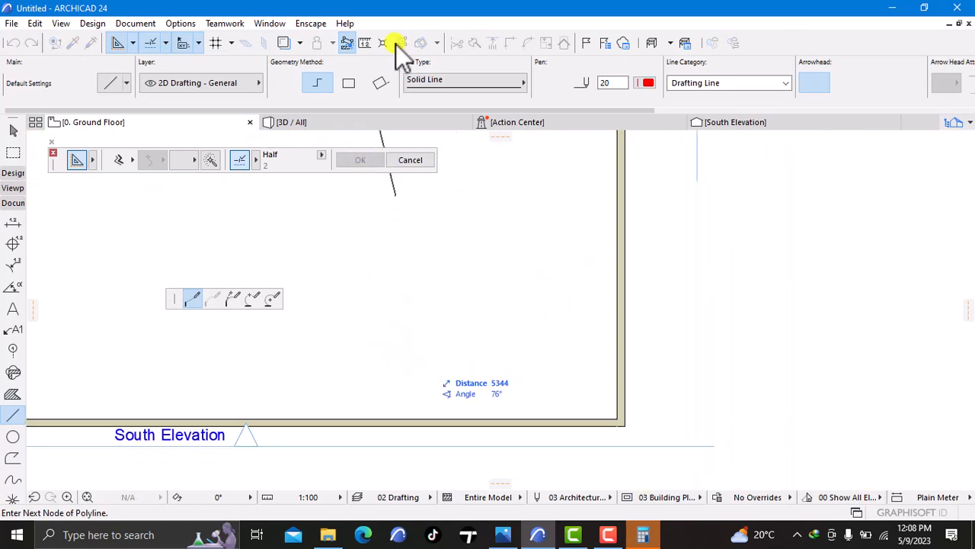
double_click(347, 417)
- Examine the plan's front yard, switch to the reference renders in the image viewer and study the gate and wall pillars in Image7.png
scroll(401, 300, "down", 6)
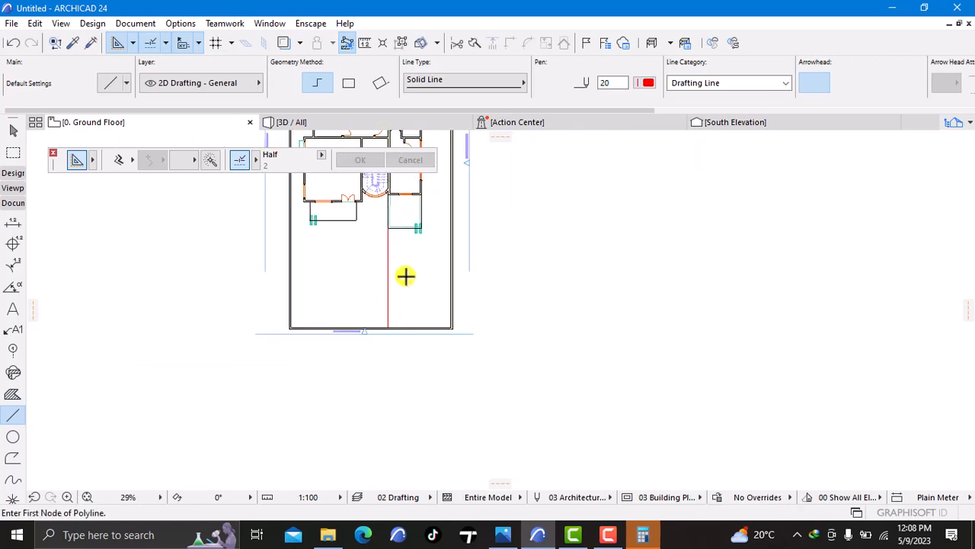
scroll(329, 257, "up", 5)
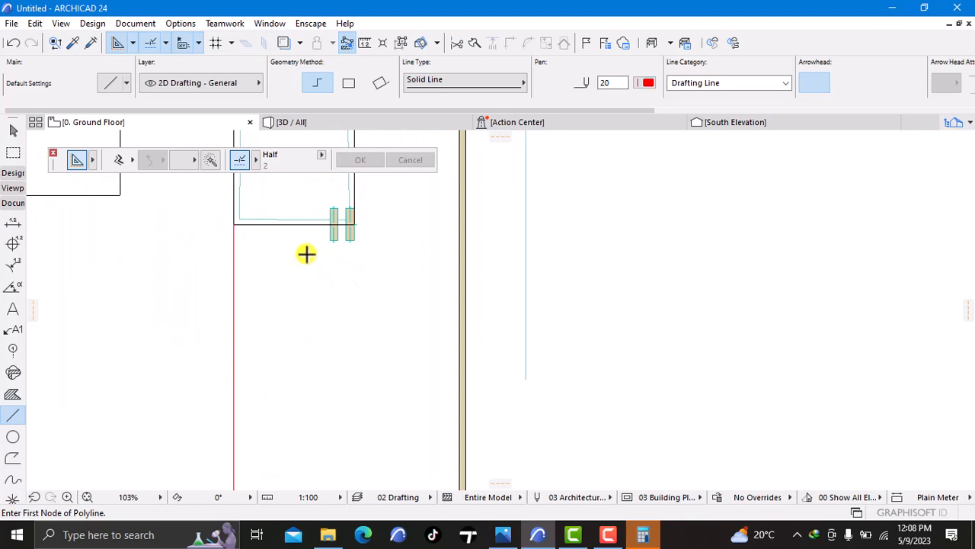
scroll(306, 254, "down", 4)
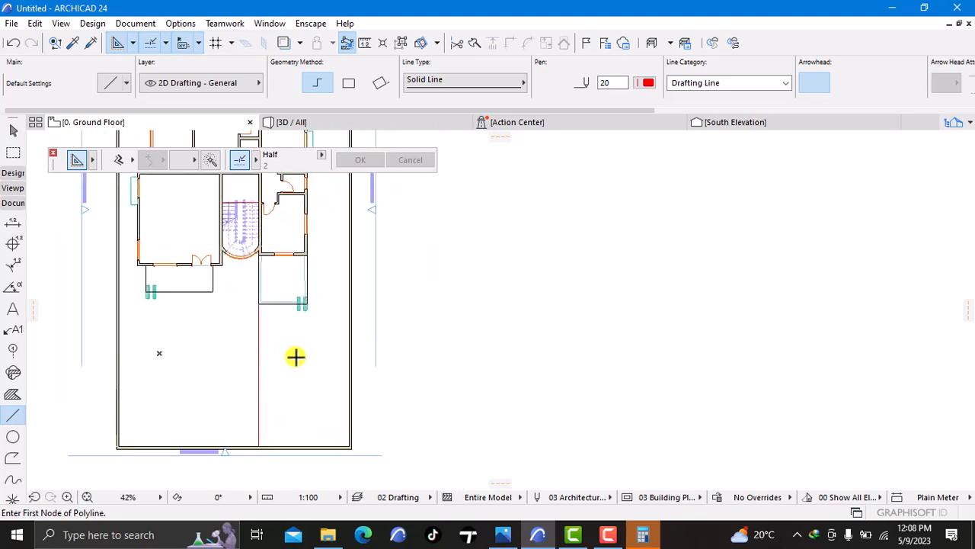
middle_click_drag(303, 403, 285, 274)
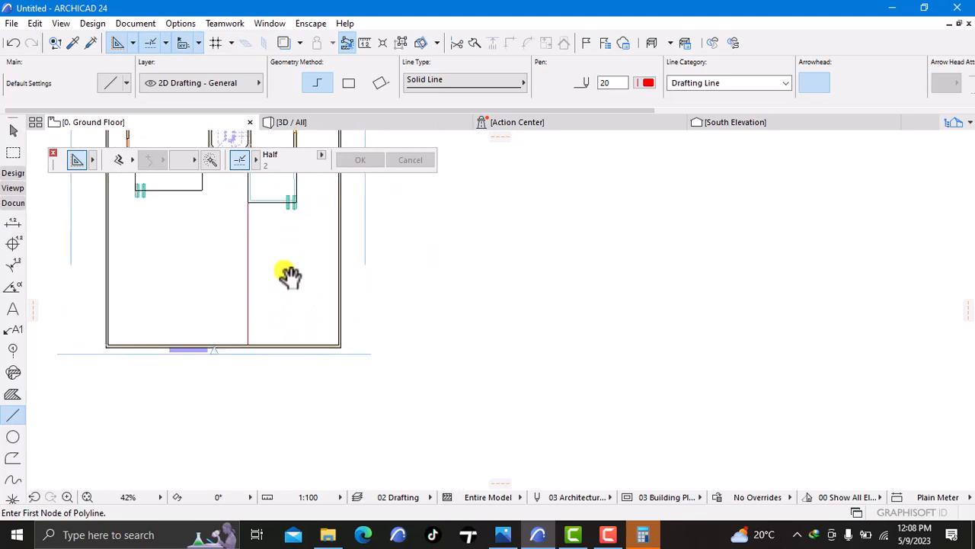
scroll(274, 302, "up", 4)
scroll(313, 316, "down", 5)
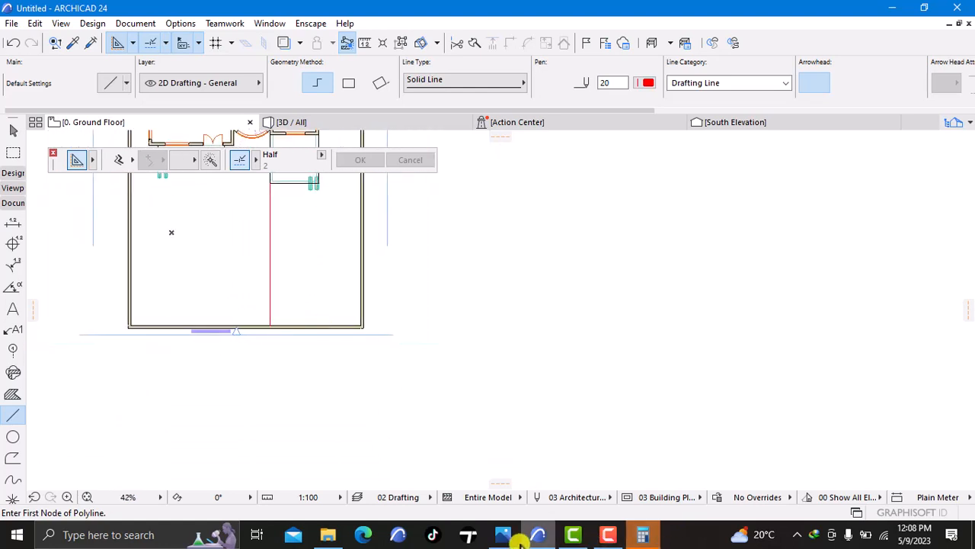
mouse_move(503, 534)
left_click(515, 468)
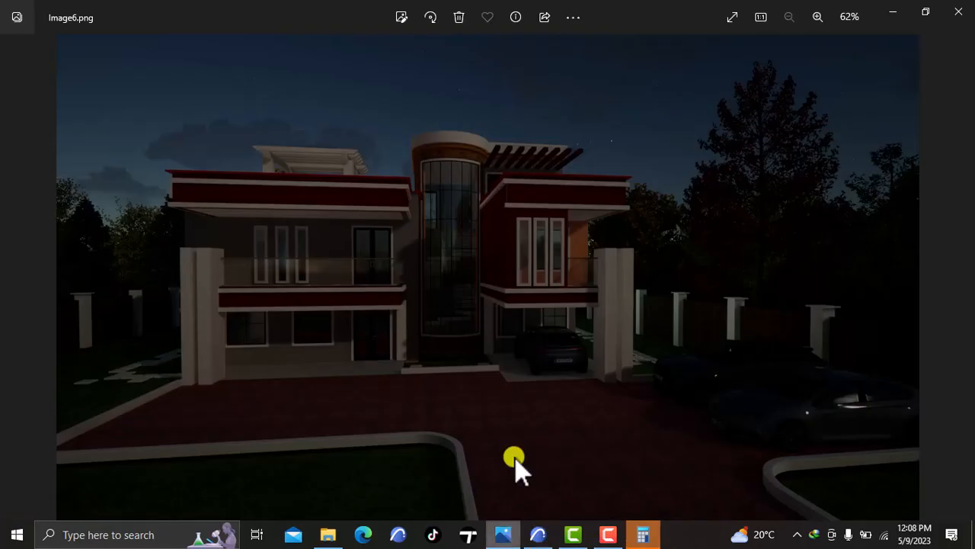
left_click(961, 279)
scroll(435, 374, "up", 3)
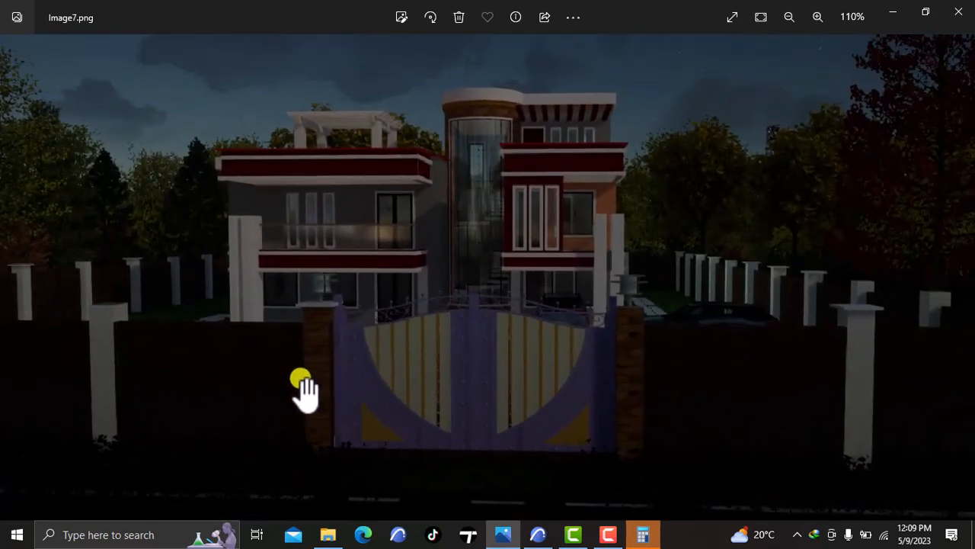
- View the whole front boundary wall and its pillars in Image7.png, and switch back to ARCHICAD
scroll(305, 377, "up", 1)
scroll(318, 347, "down", 3)
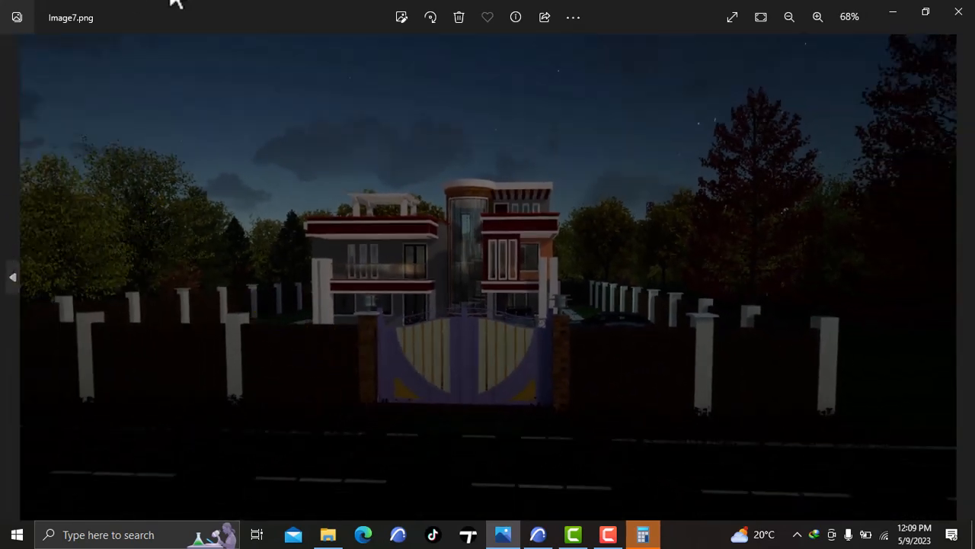
left_click(893, 12)
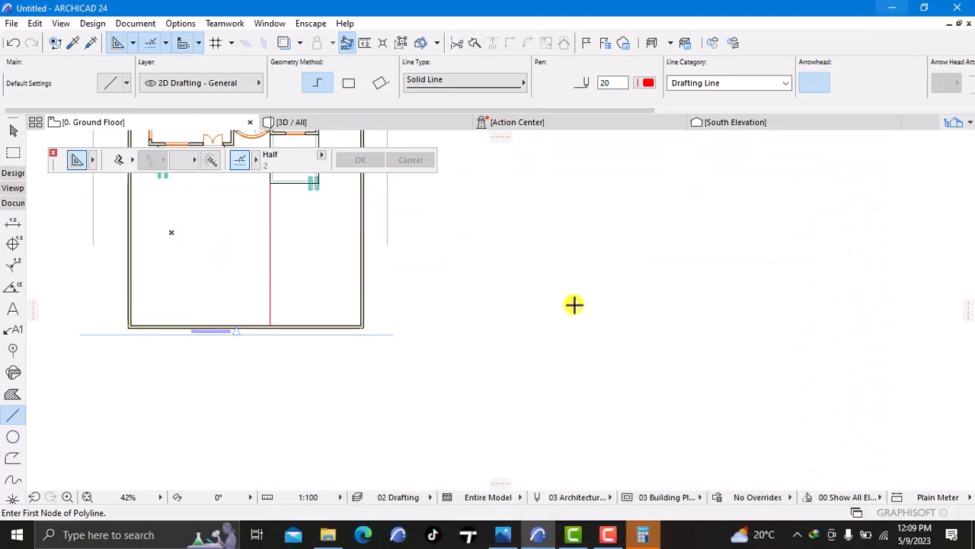
- Draw a second line parallel to the first, starting 3500 mm along the front boundary wall's inner face and ending at the carport's front edge
scroll(286, 279, "up", 3)
middle_click_drag(286, 293, 307, 221)
scroll(284, 259, "up", 4)
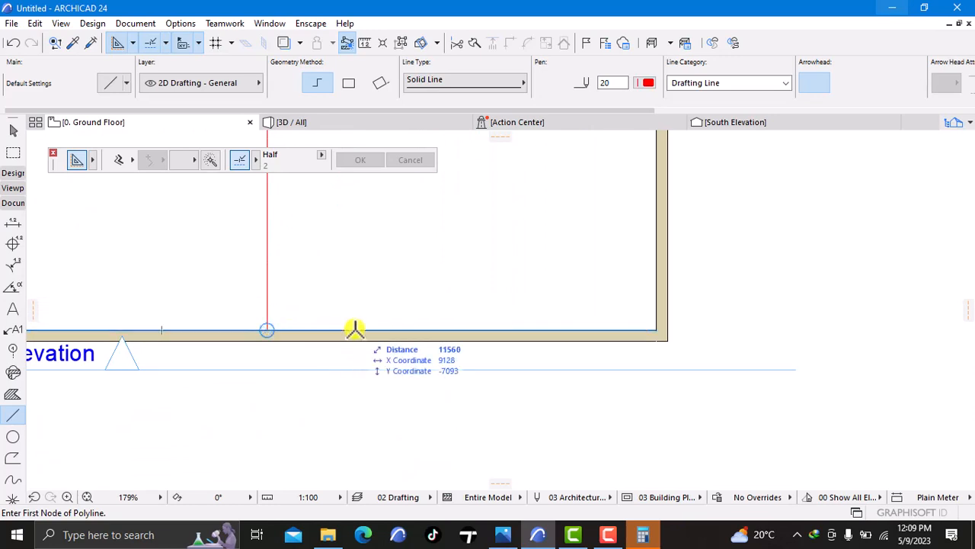
type("3")
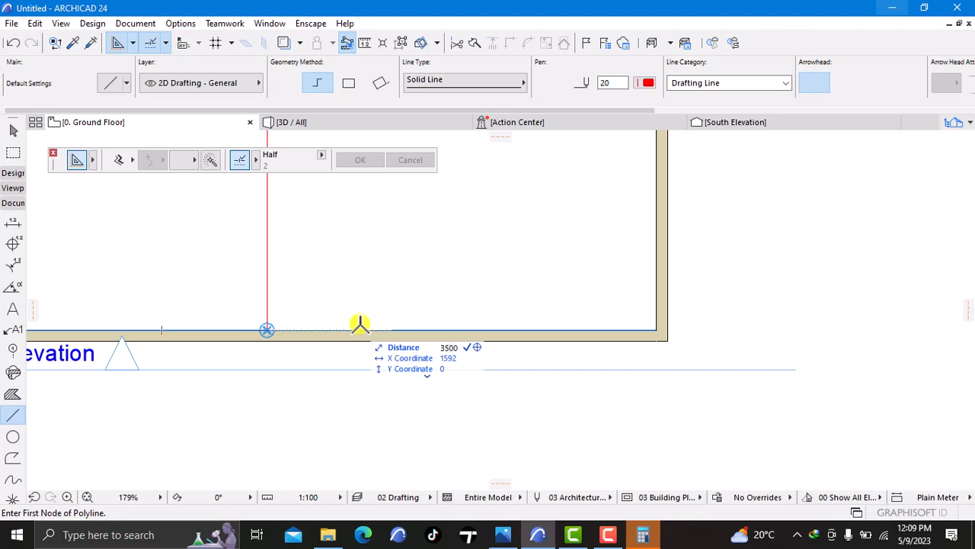
type("500")
key("Return")
scroll(463, 262, "down", 3)
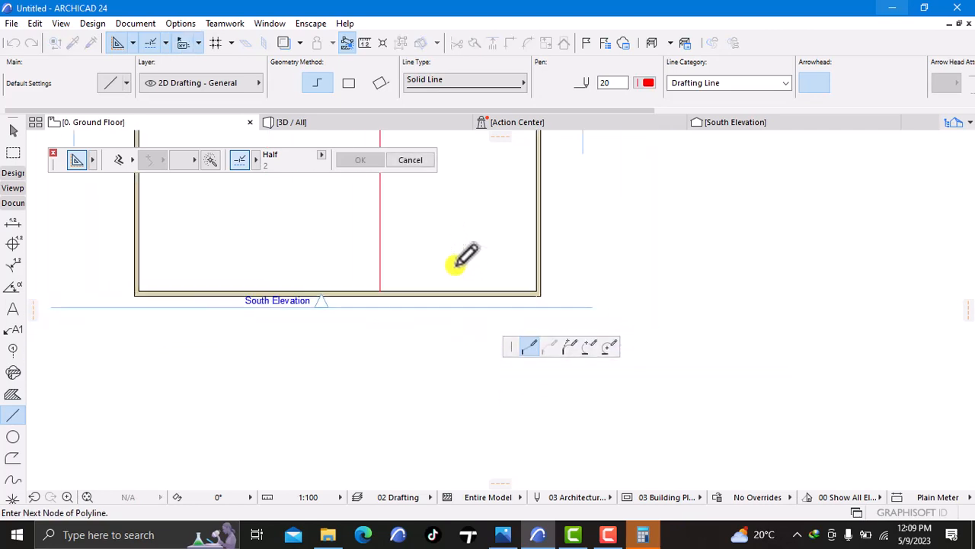
middle_click_drag(456, 327, 456, 476)
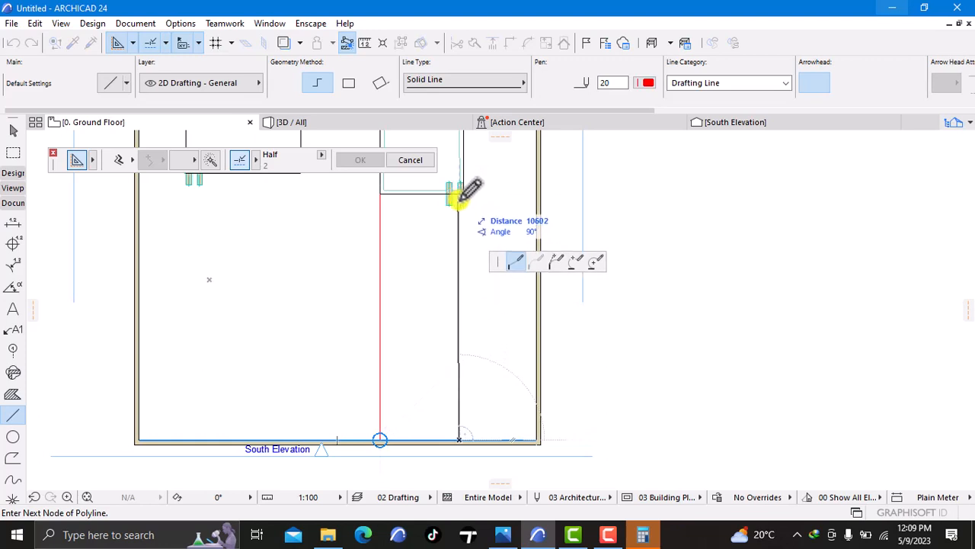
middle_click_drag(457, 219, 429, 327)
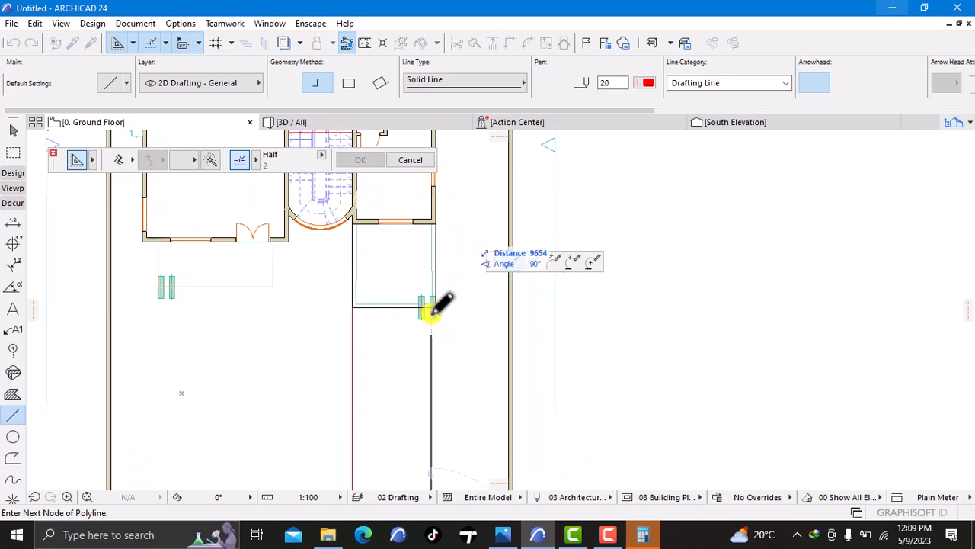
scroll(430, 304, "up", 3)
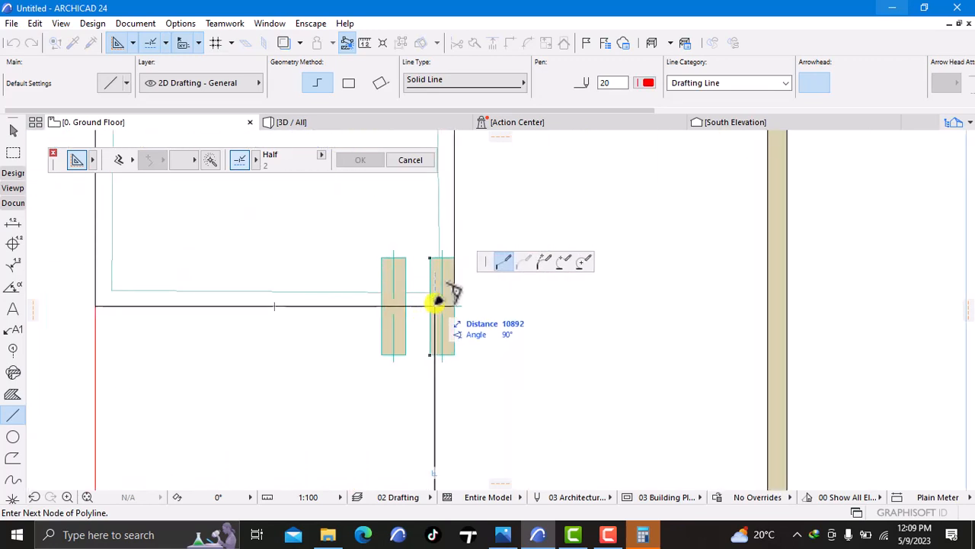
double_click(435, 305)
scroll(444, 366, "down", 3)
middle_click_drag(440, 361, 409, 212)
scroll(394, 307, "down", 3)
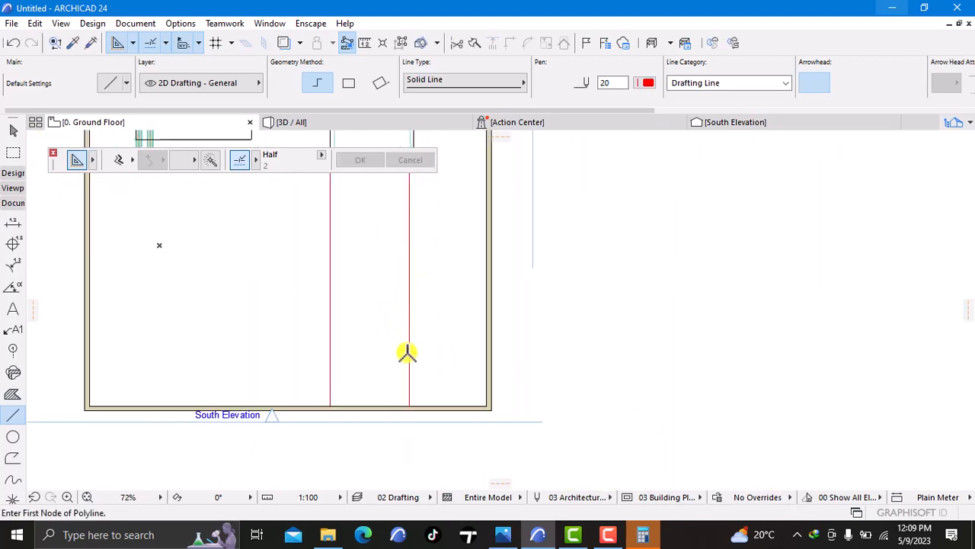
- Draw a straight line from the carport's outer front corner perpendicular to the inner face of the adjacent side boundary wall
scroll(419, 377, "up", 2)
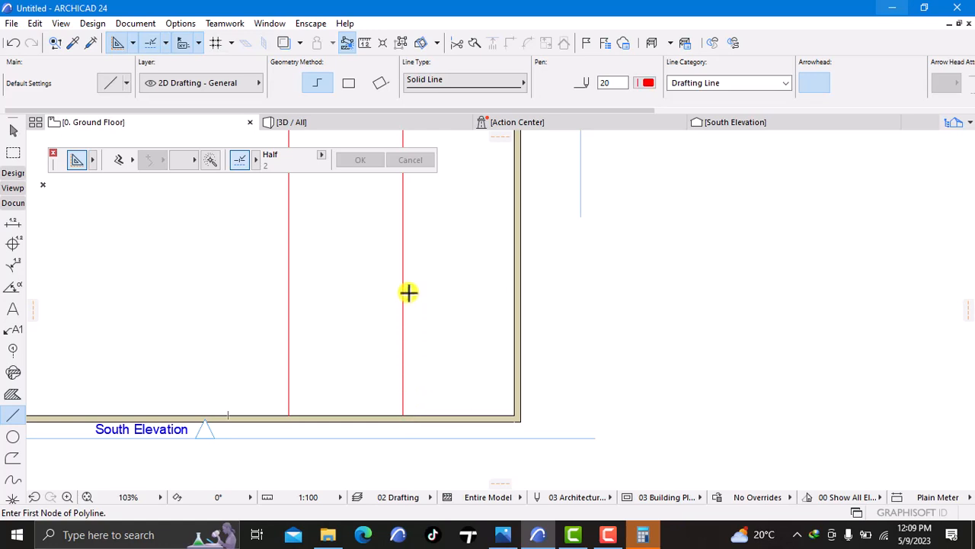
middle_click_drag(409, 360, 409, 464)
scroll(412, 201, "down", 1)
middle_click_drag(416, 276, 387, 457)
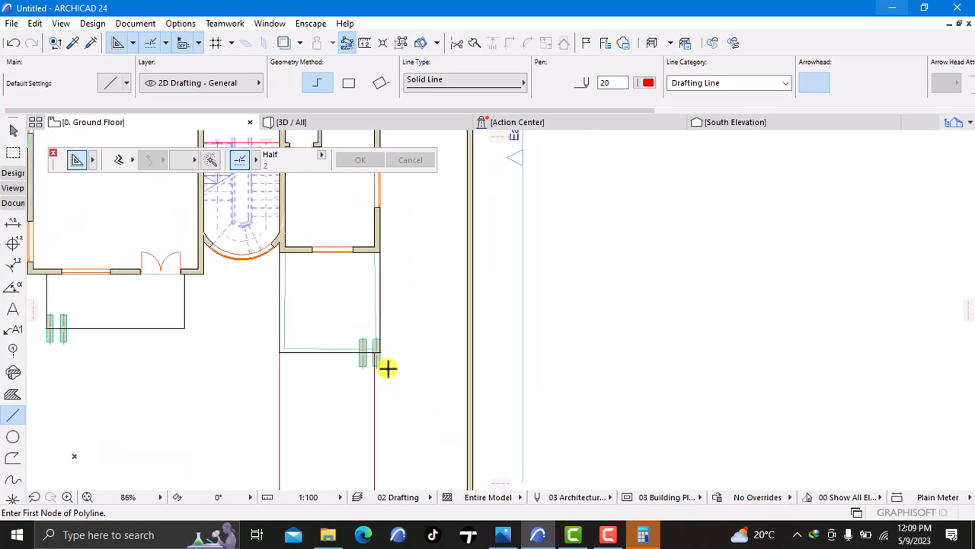
middle_click_drag(383, 348, 379, 255)
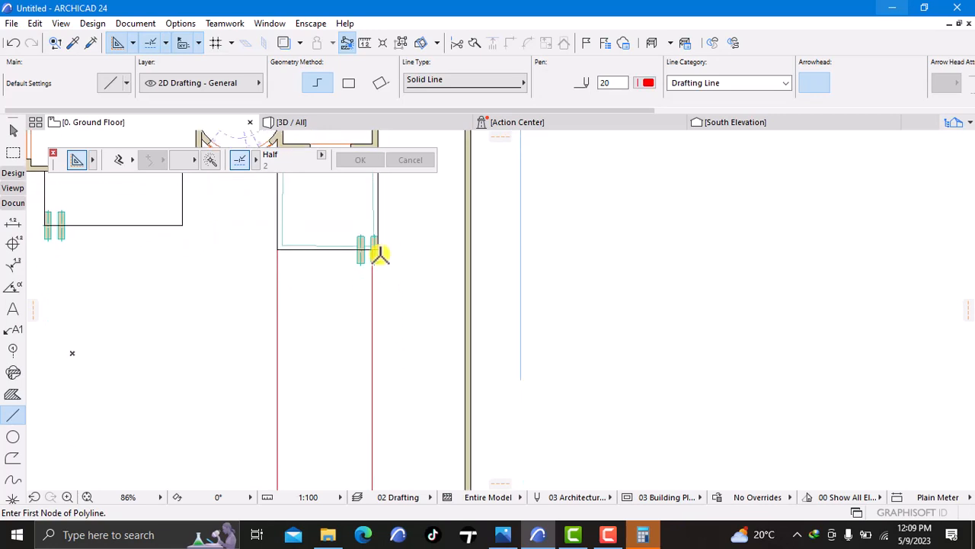
scroll(378, 246, "up", 2)
scroll(381, 242, "up", 3)
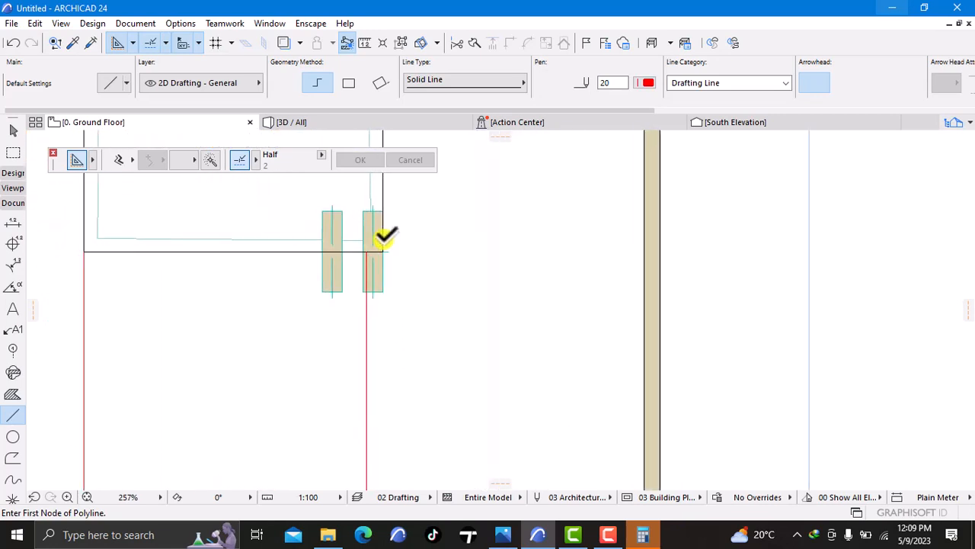
left_click(382, 251)
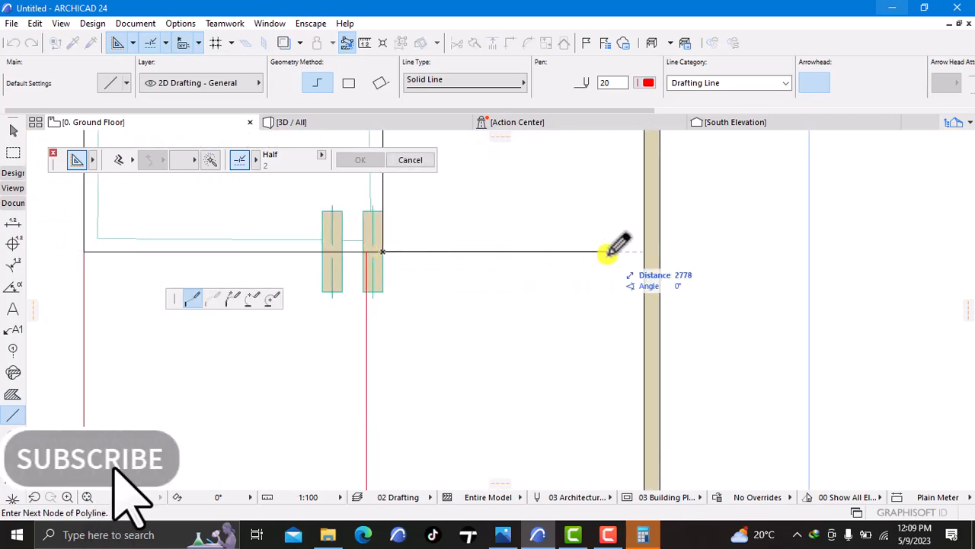
left_click(644, 251)
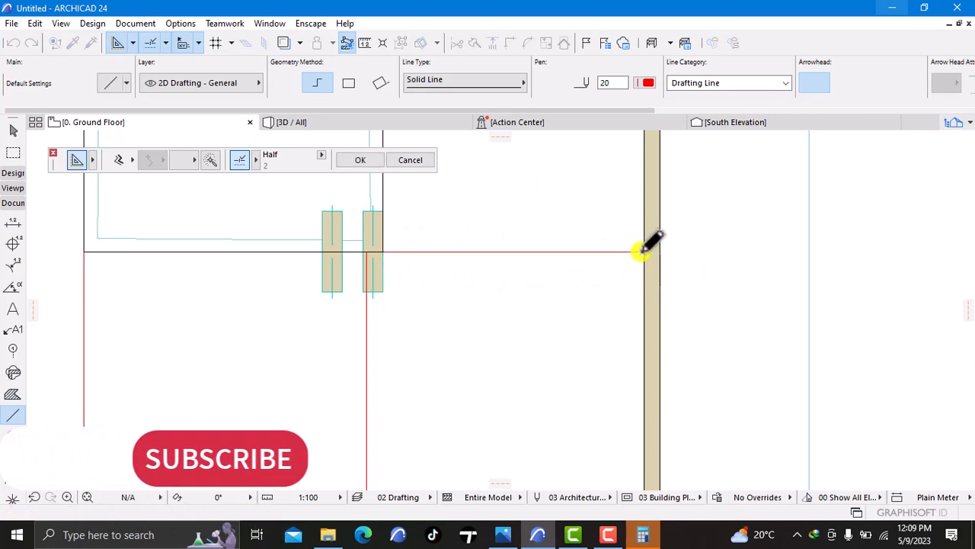
left_click(643, 251)
scroll(577, 405, "down", 5)
scroll(556, 407, "up", 2)
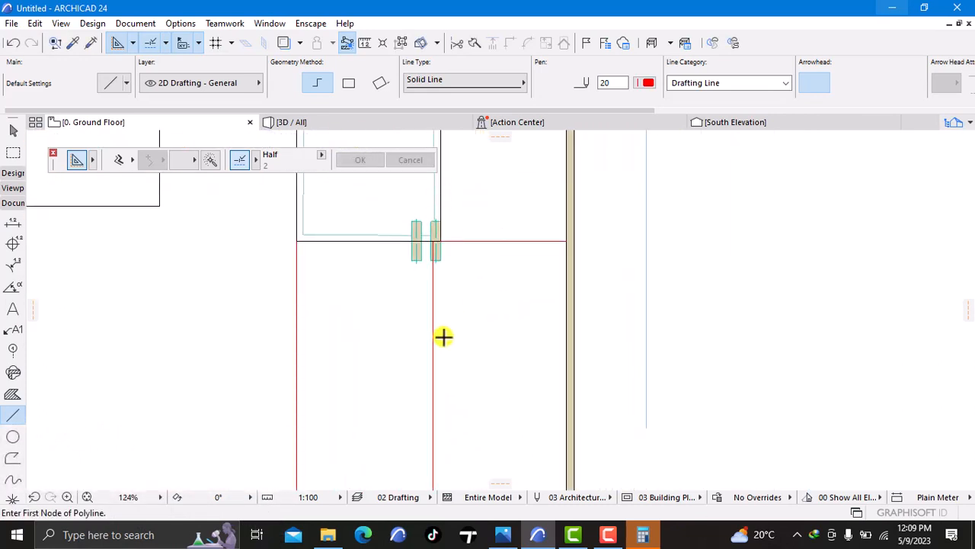
scroll(443, 336, "down", 2)
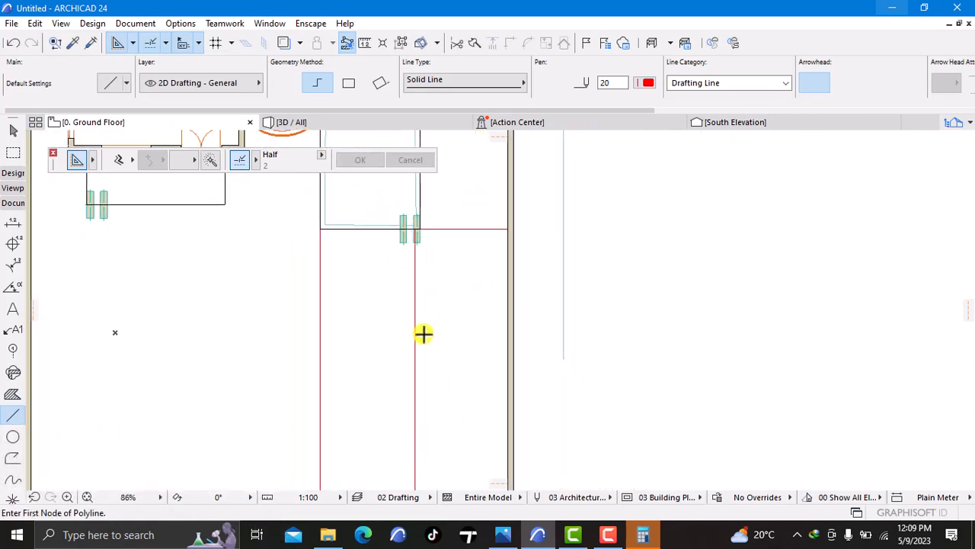
scroll(427, 342, "down", 3)
scroll(392, 321, "up", 1)
scroll(392, 320, "up", 1)
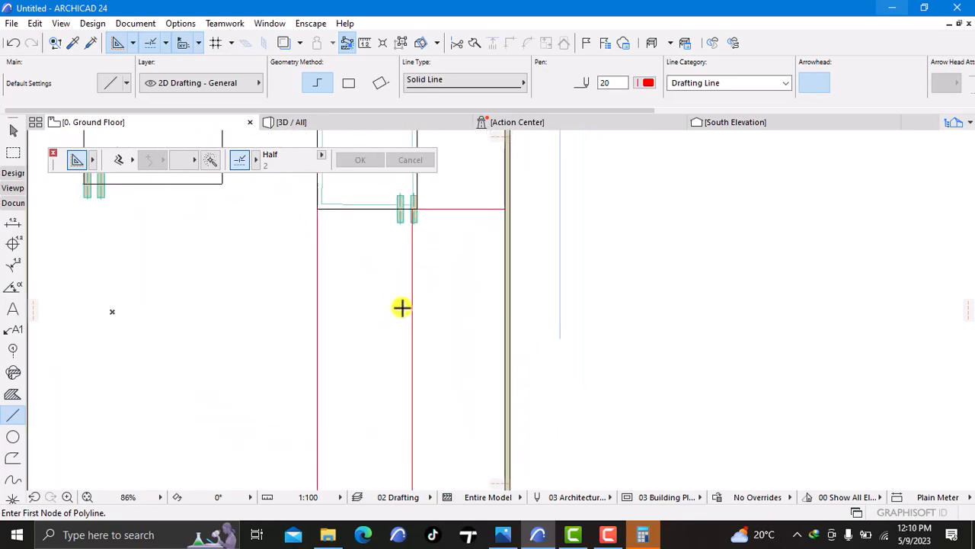
middle_click_drag(401, 307, 218, 322)
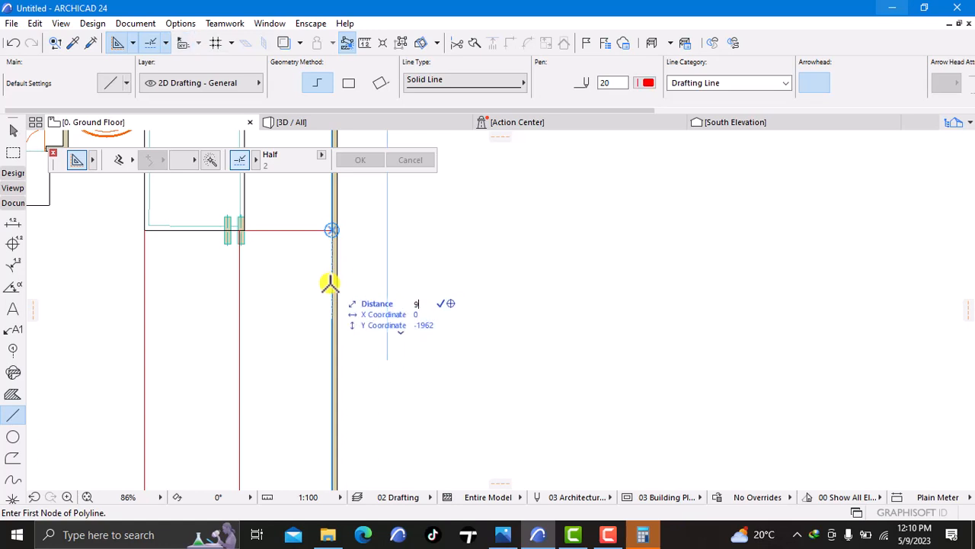
left_click(332, 471)
middle_click_drag(316, 435, 301, 236)
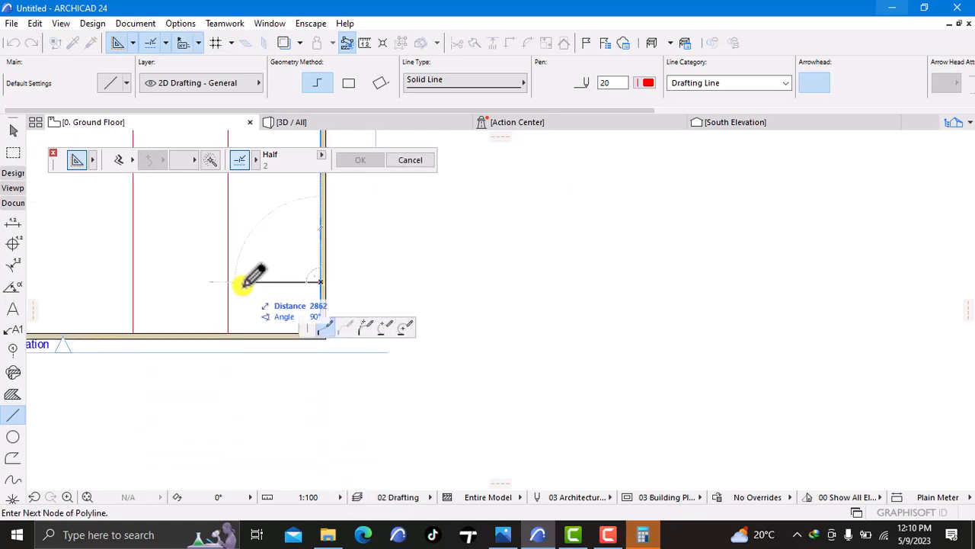
middle_click_drag(257, 330, 274, 446)
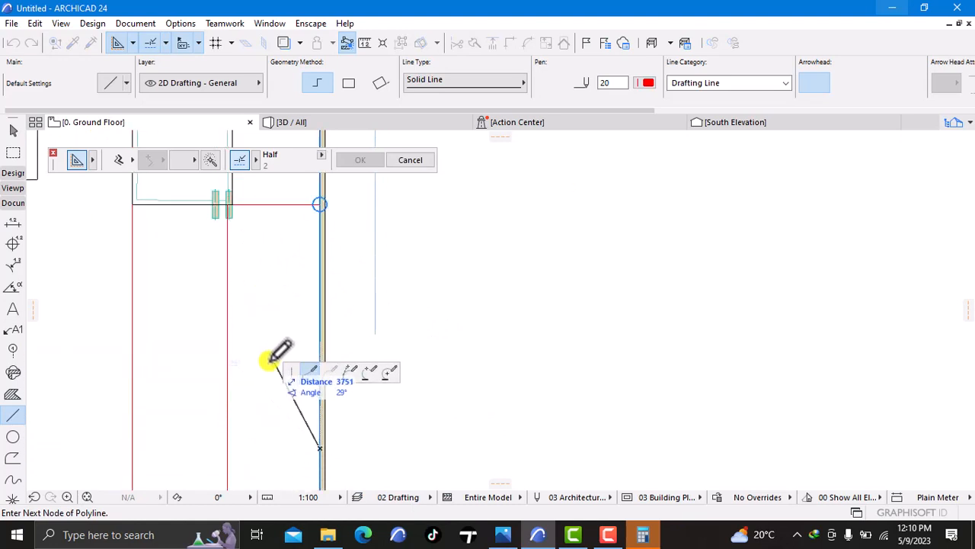
key("Escape")
- Draw a cross line from the side boundary wall to the second driveway line, 4500 mm in front of the carport-corner line
scroll(317, 205, "up", 4)
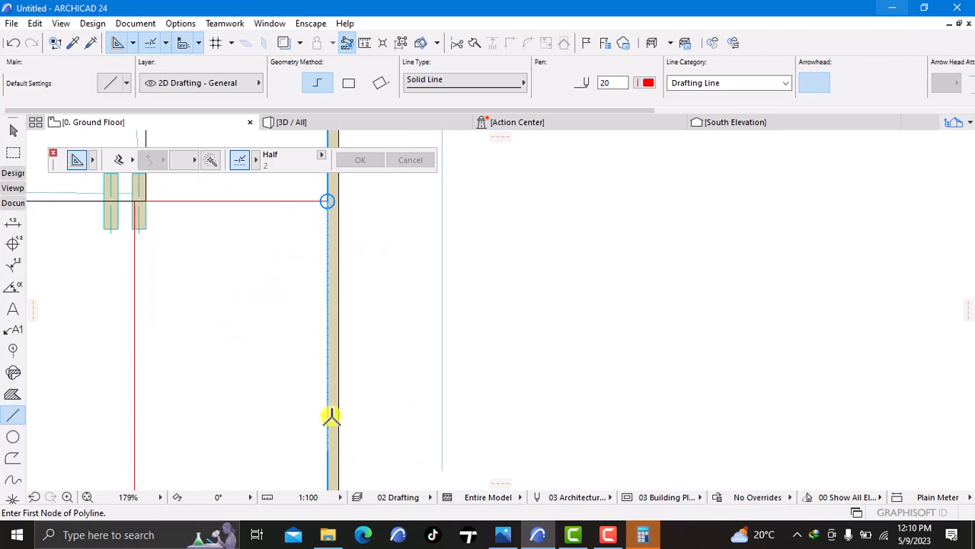
middle_click_drag(322, 414, 381, 270)
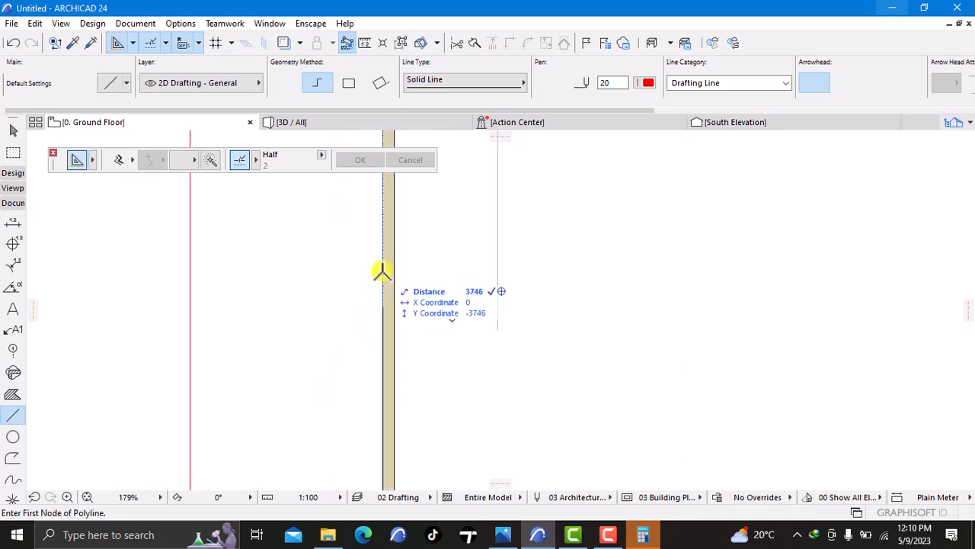
type("4500")
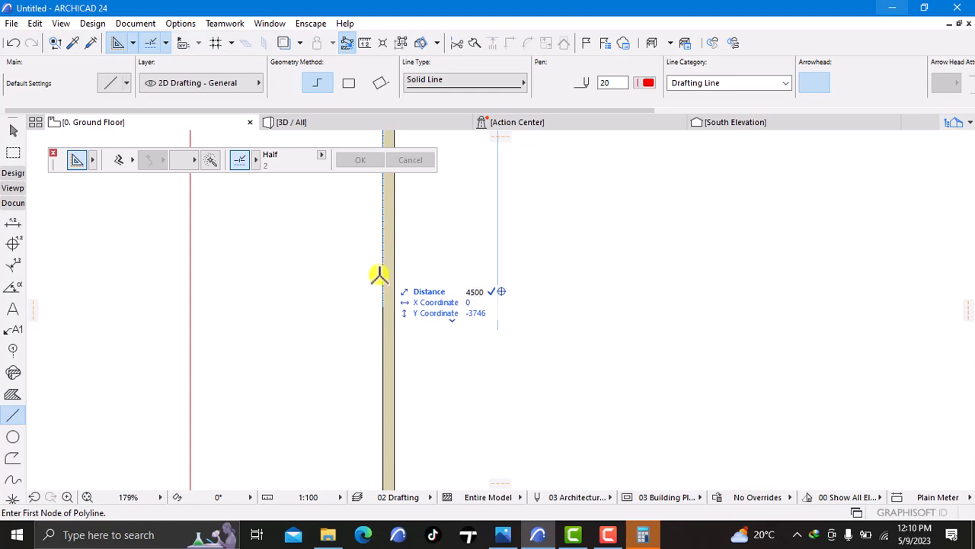
key("Return")
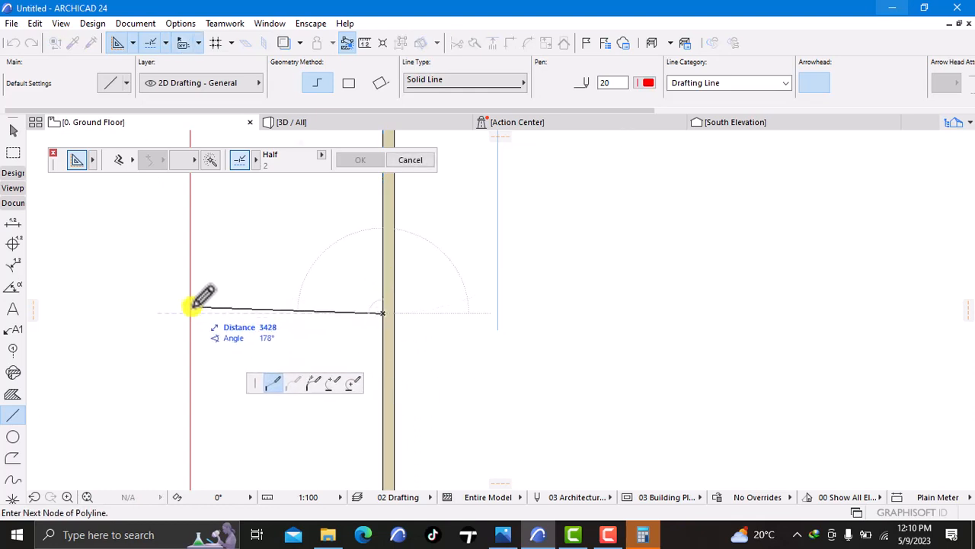
double_click(191, 311)
scroll(218, 362, "down", 5)
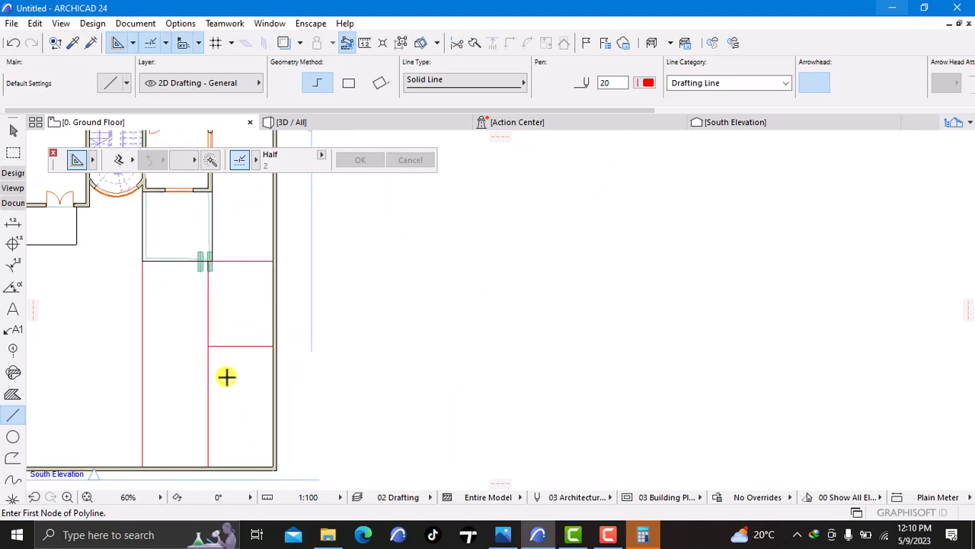
- Examine the driveway and parking bay lines between the carport and front wall, and the open yard before the veranda
middle_click_drag(226, 377, 289, 416)
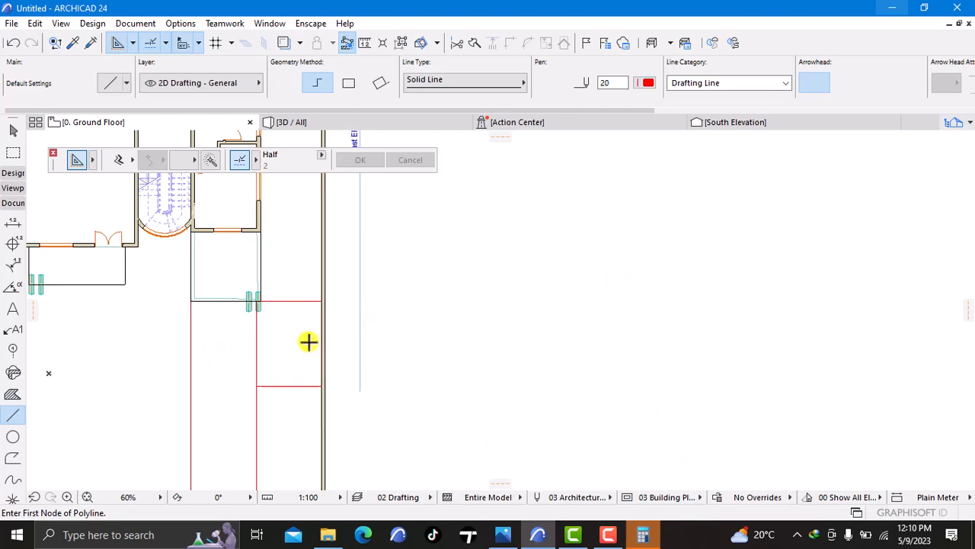
middle_click_drag(309, 342, 294, 267)
scroll(294, 267, "up", 1)
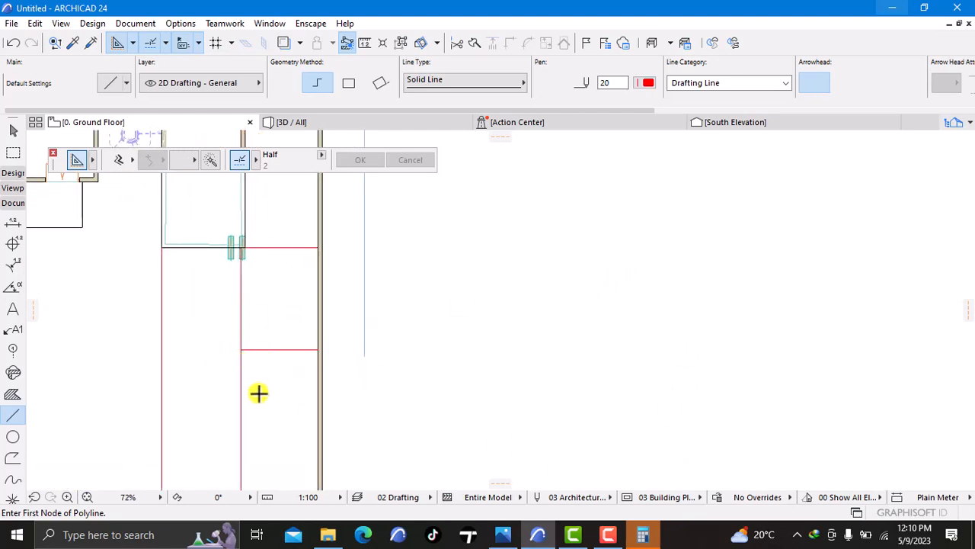
scroll(263, 290, "up", 4)
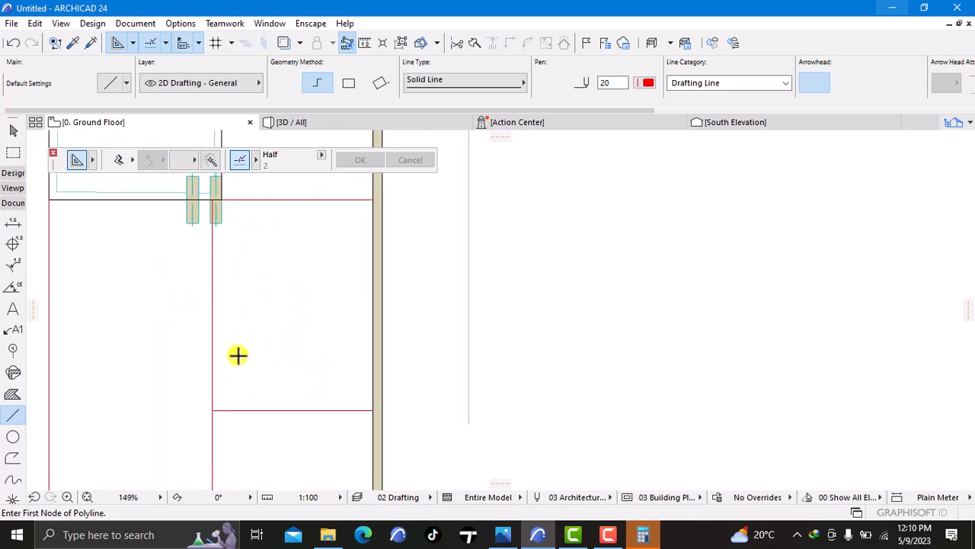
scroll(325, 373, "down", 1)
middle_click_drag(324, 373, 367, 401)
scroll(368, 432, "down", 2)
middle_click_drag(370, 437, 369, 429)
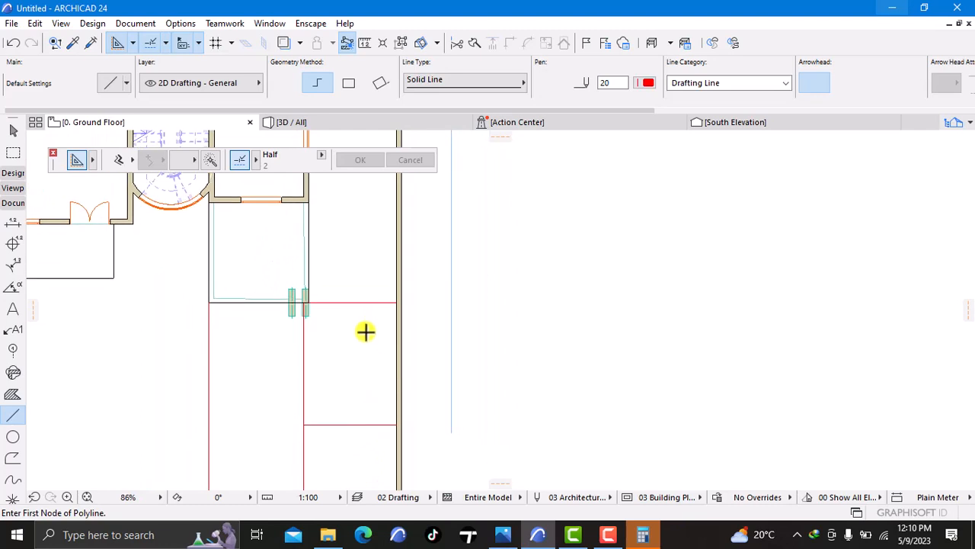
mouse_move(216, 358)
middle_mouse_down()
mouse_move(228, 277)
mouse_move(255, 227)
middle_mouse_up()
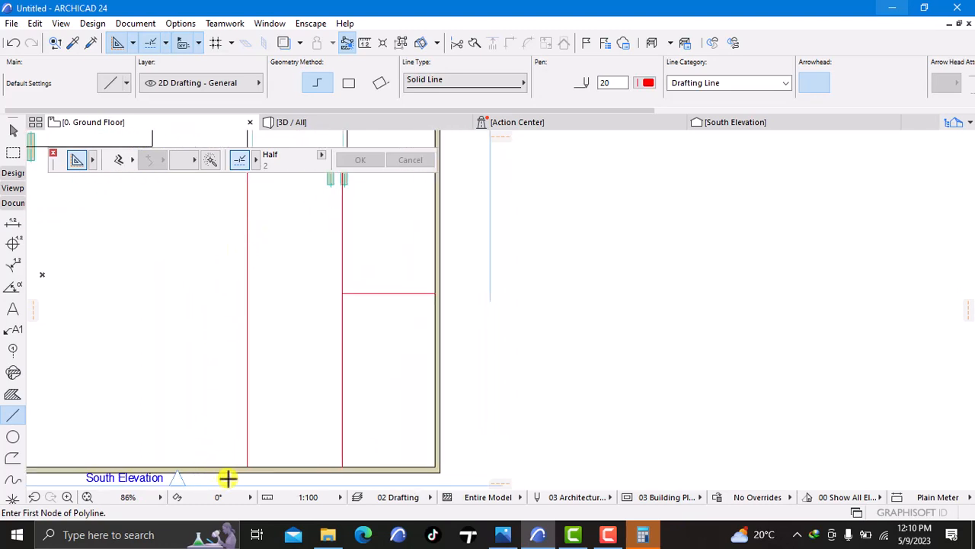
middle_click_drag(256, 355, 266, 471)
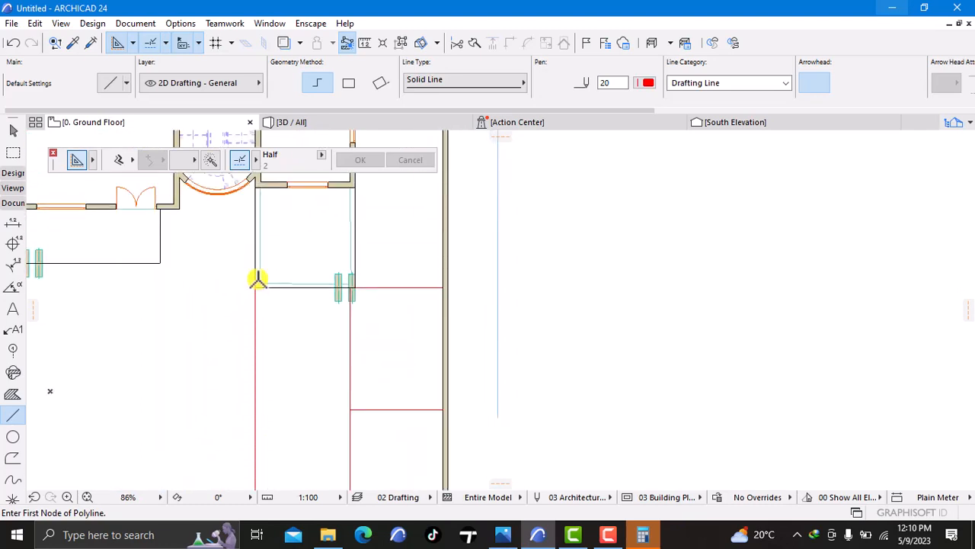
scroll(318, 396, "down", 1)
middle_click_drag(333, 358, 442, 339)
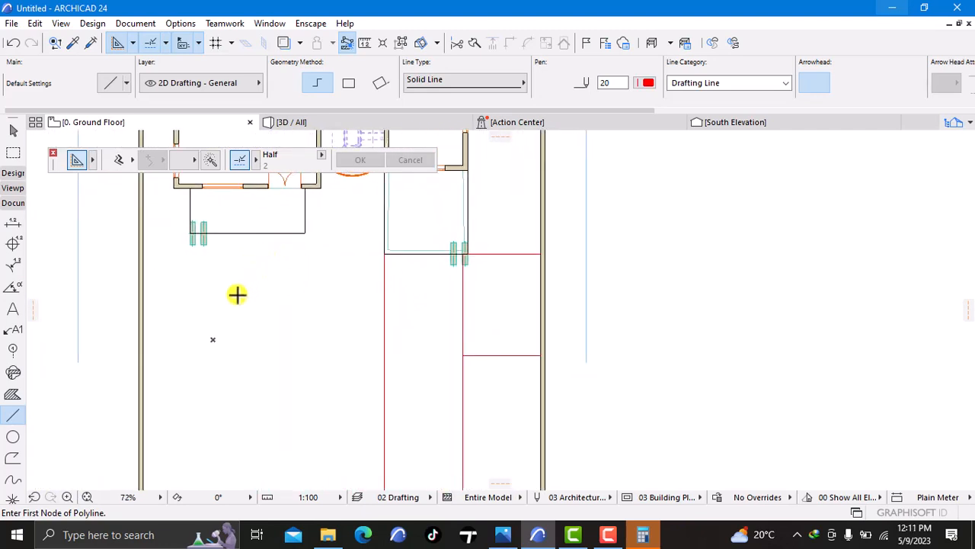
middle_click_drag(176, 318, 323, 252)
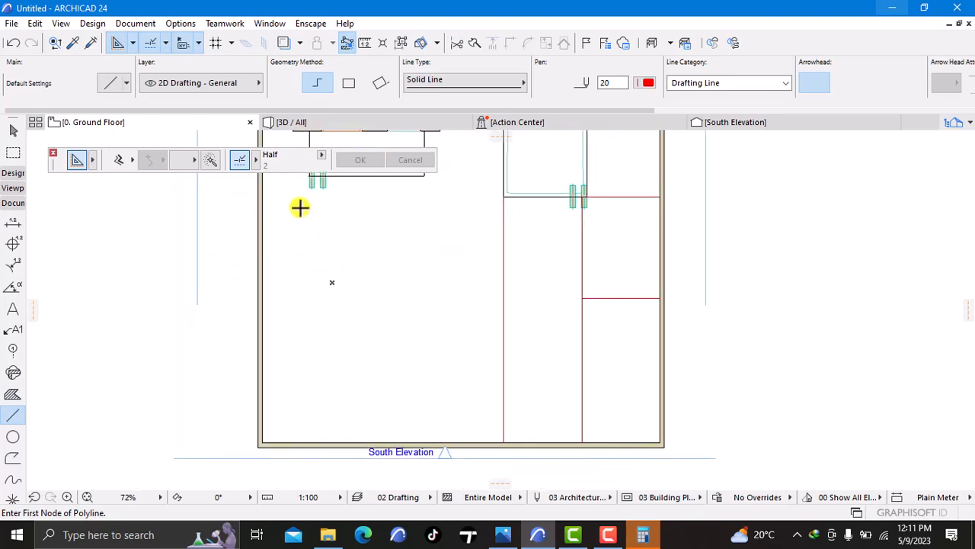
middle_click_drag(324, 215, 318, 242)
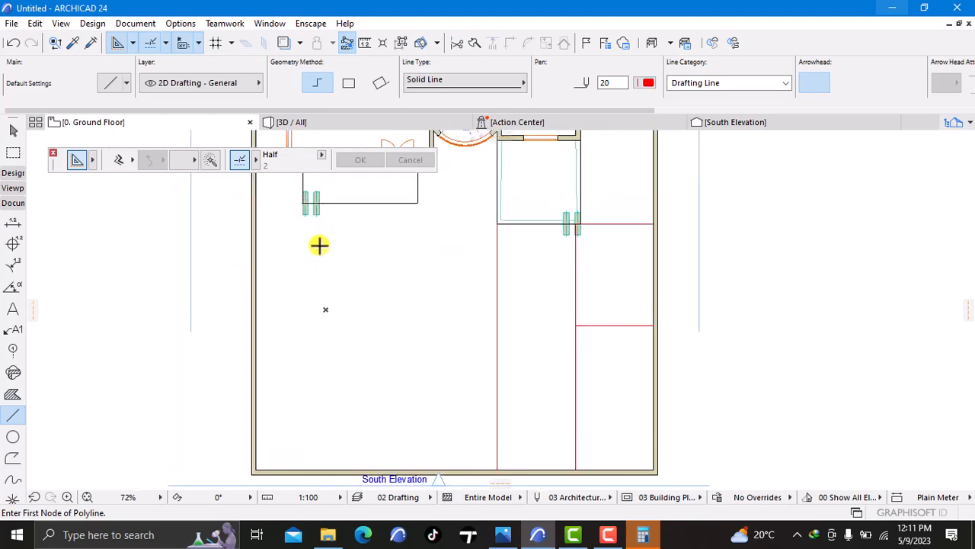
- Draw a polyline from the veranda's outer front corner 3000 mm toward the front wall, continuing perpendicular to the nearer driveway line
left_click(304, 203)
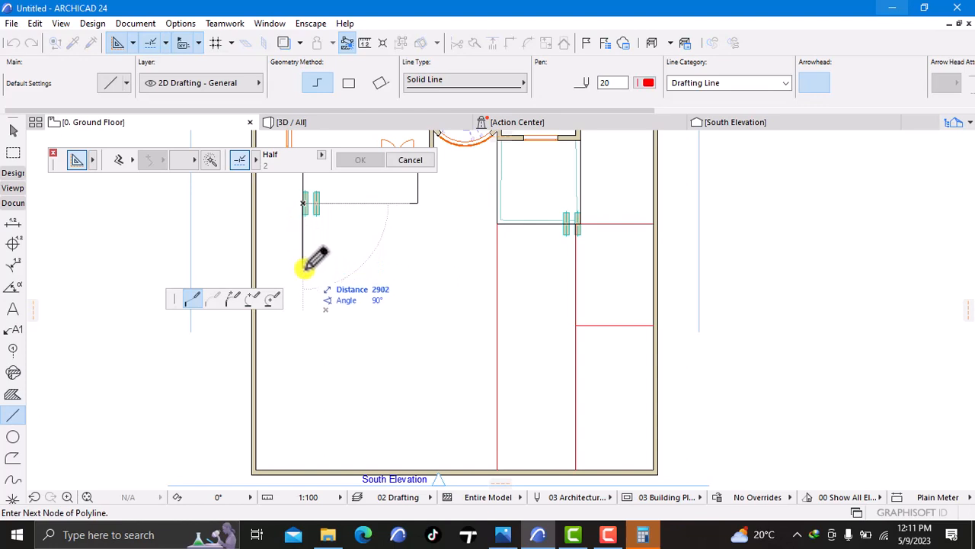
type("3000")
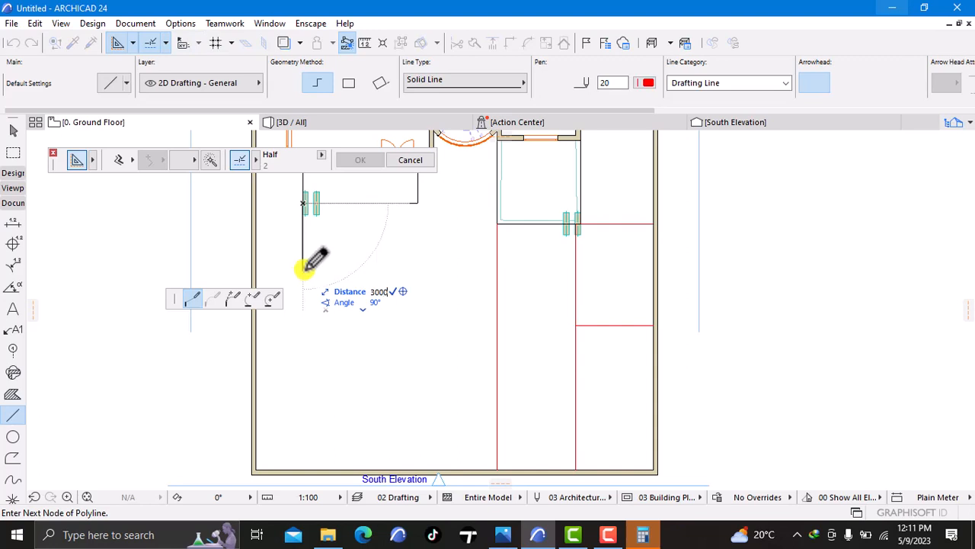
key("Return")
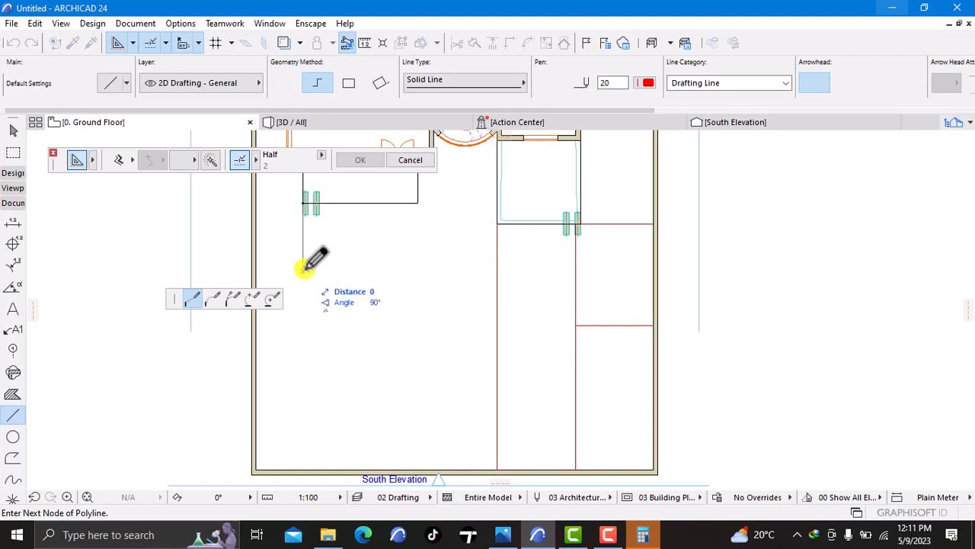
double_click(497, 271)
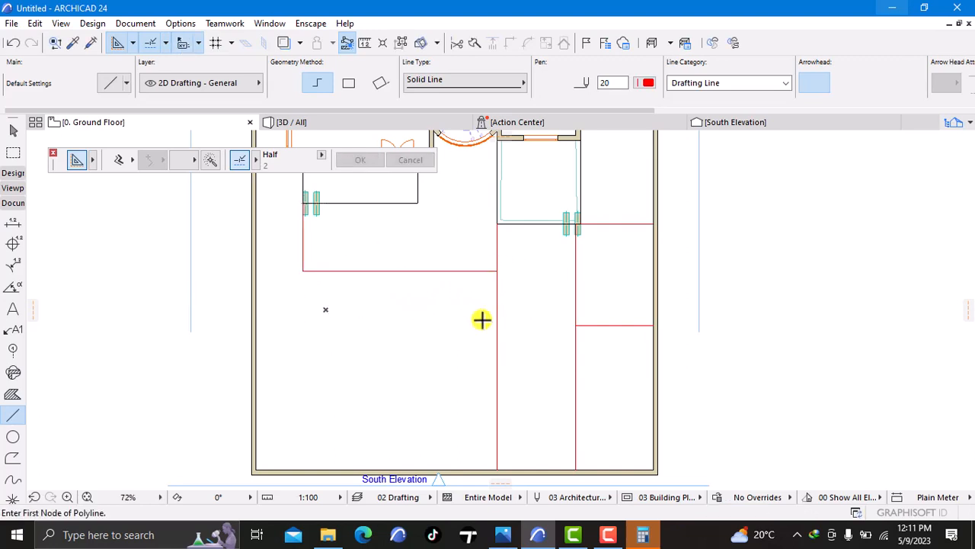
- Examine the new outline in front of the veranda and how it meets the driveway and parking lines
middle_click_drag(500, 263, 444, 305)
scroll(462, 304, "up", 2)
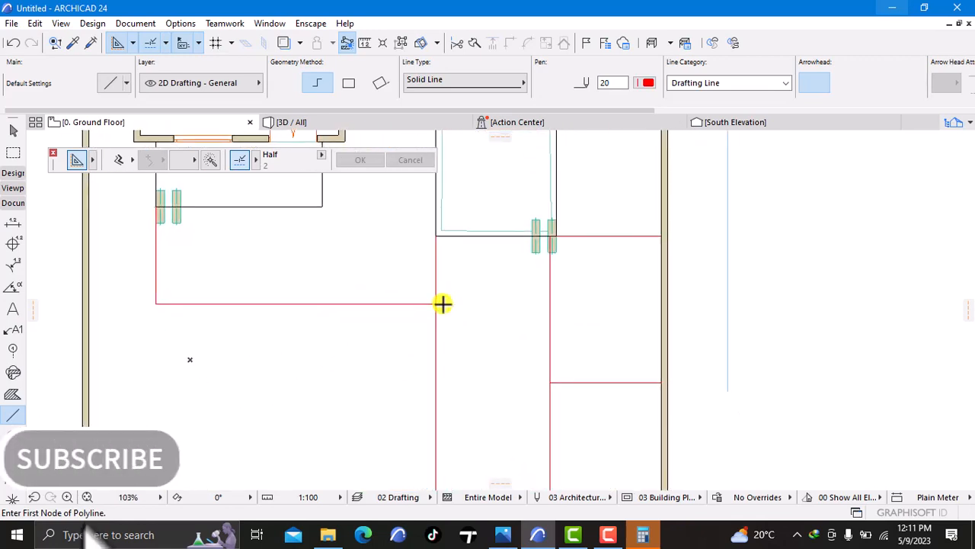
middle_click(442, 305)
middle_click(443, 305)
scroll(496, 394, "up", 5)
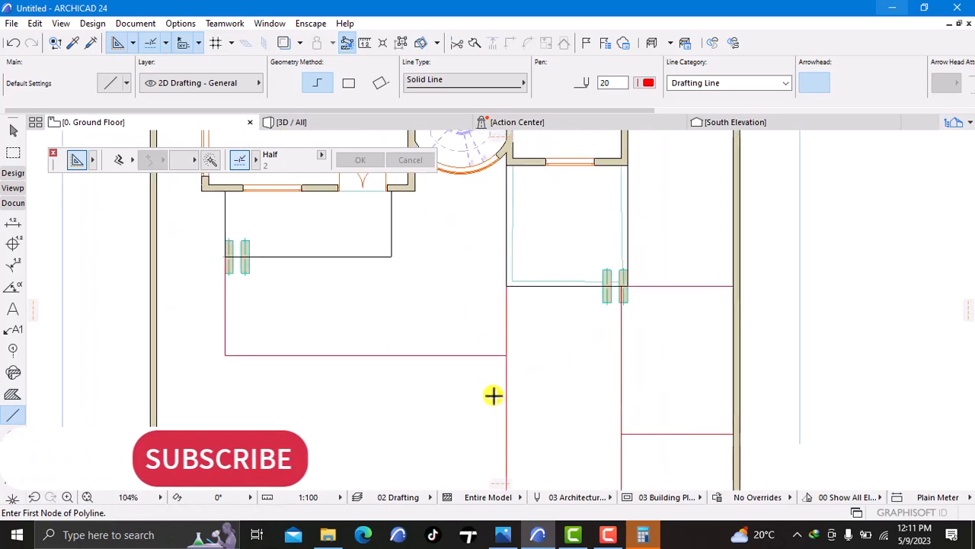
mouse_move(496, 394)
middle_mouse_down()
mouse_move(501, 410)
mouse_move(479, 442)
mouse_move(488, 388)
middle_mouse_up()
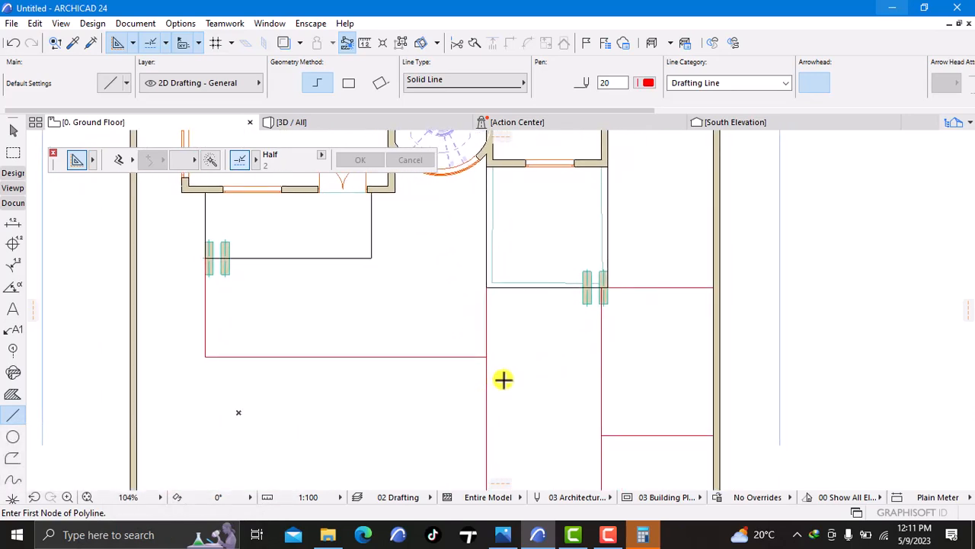
scroll(282, 315, "down", 3)
mouse_move(307, 343)
middle_mouse_down()
mouse_move(315, 403)
mouse_move(304, 343)
middle_mouse_up()
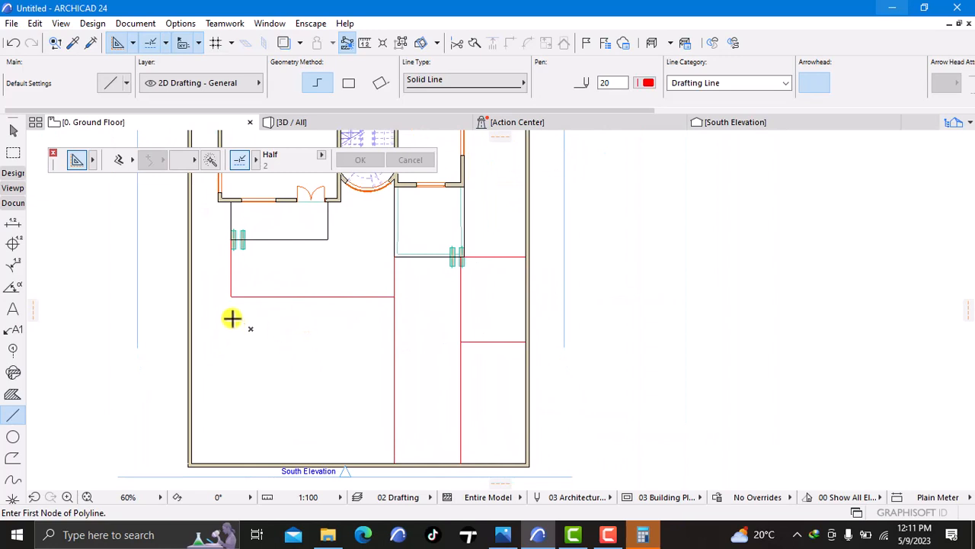
- Draw a polyline from the house's outer front corner about 5000 mm forward, then across to beside the veranda outline's corner
scroll(202, 214, "up", 4)
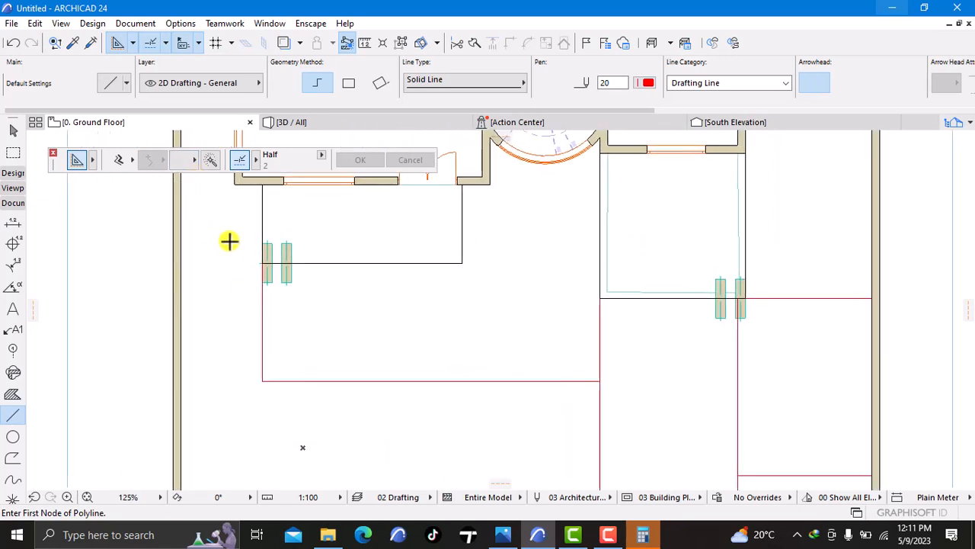
middle_click_drag(229, 241, 230, 253)
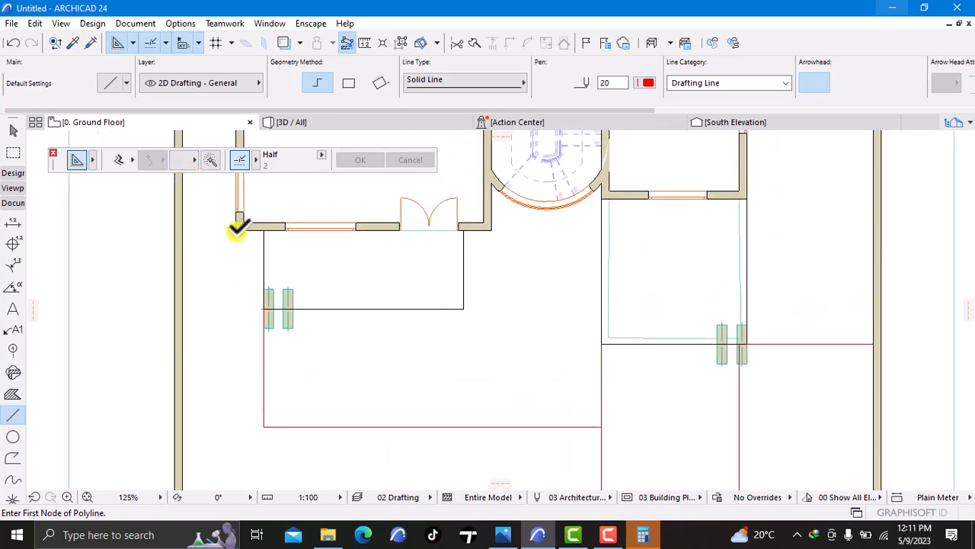
left_click(237, 229)
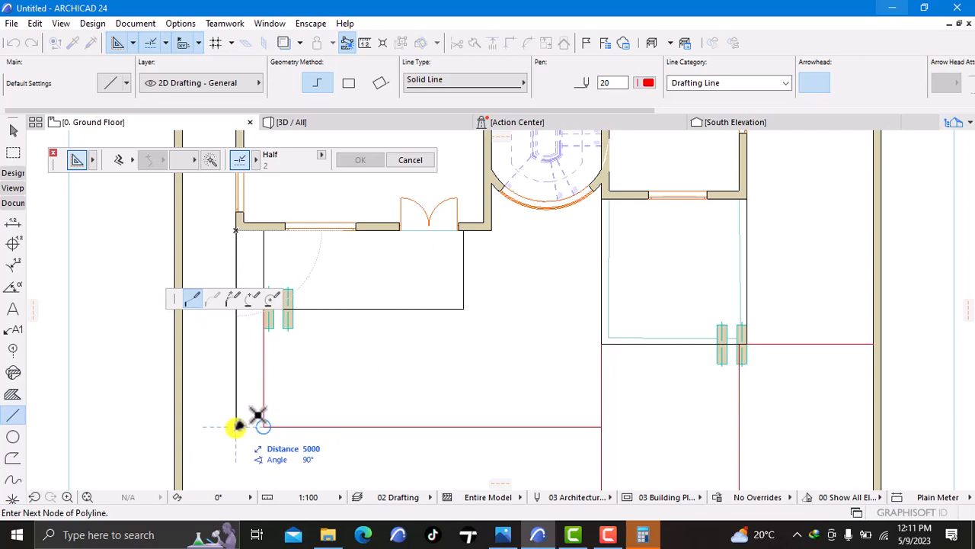
left_click(237, 427)
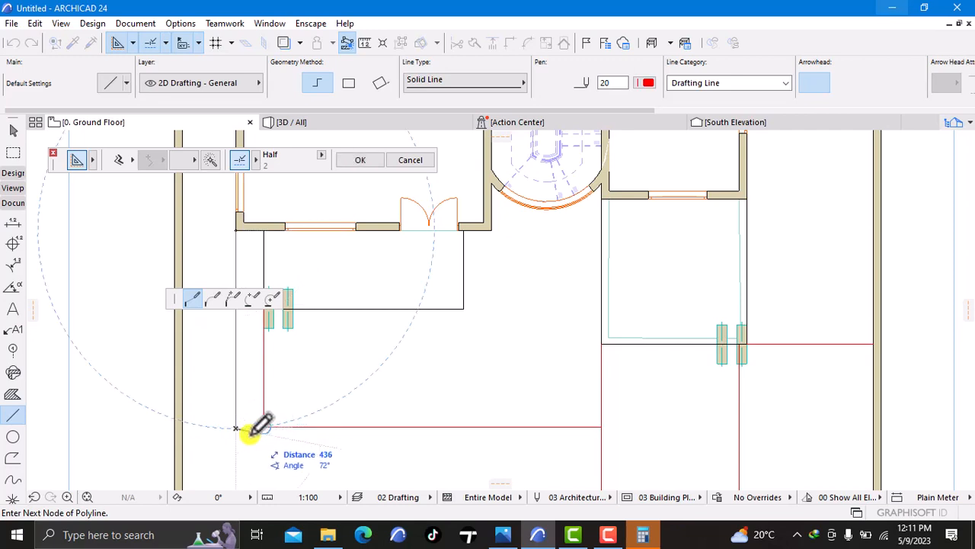
scroll(260, 425, "up", 4)
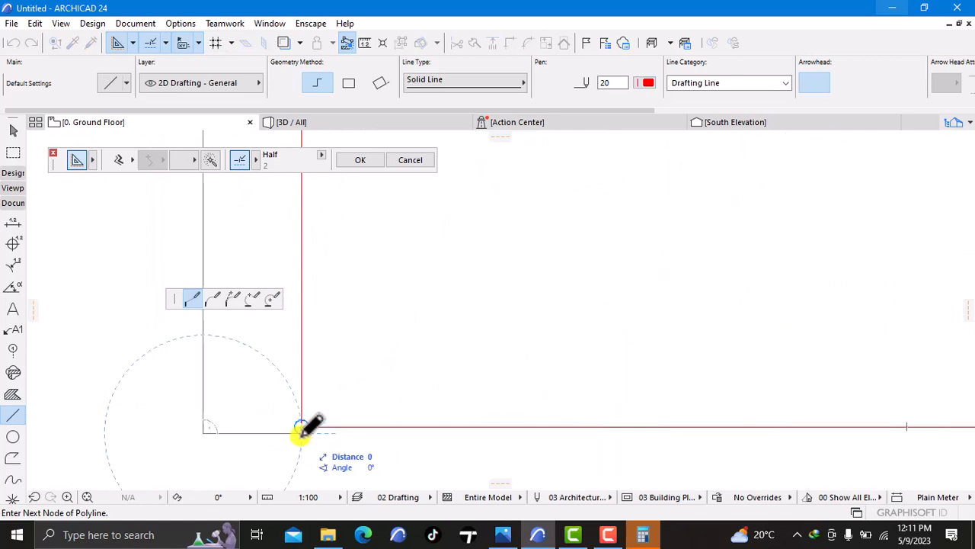
left_click(303, 427)
scroll(302, 426, "up", 2)
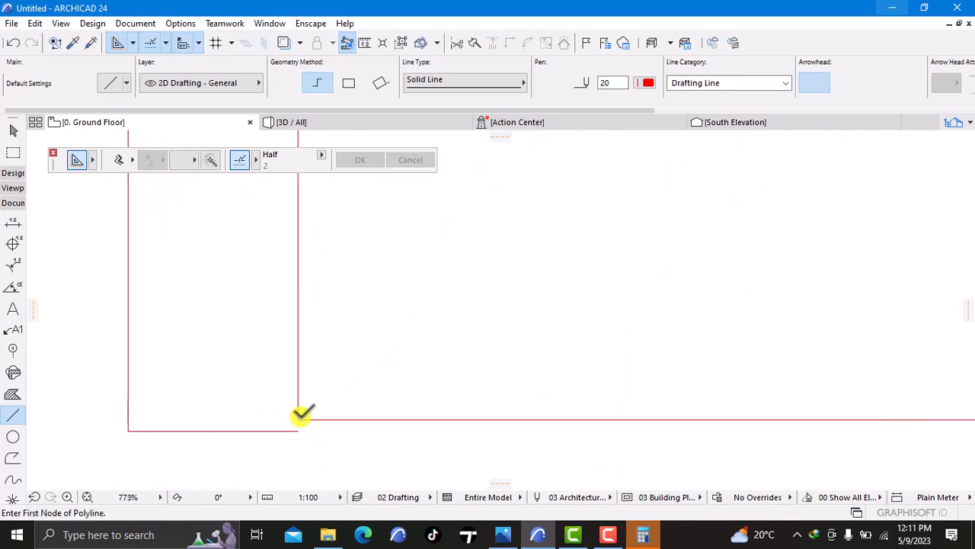
- Draw a short connecting line from the veranda outline's corner straight across to the new line from the house corner
left_click(297, 419)
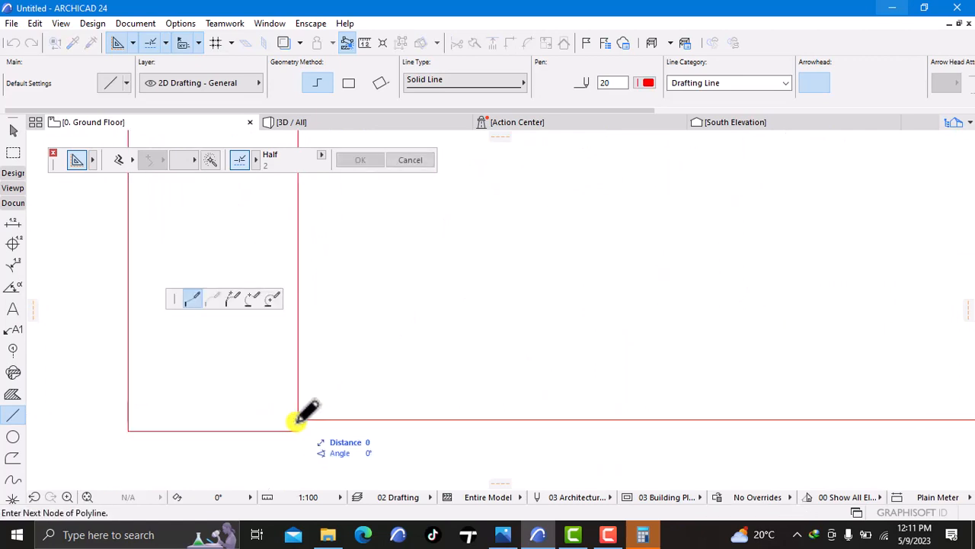
left_click(129, 419)
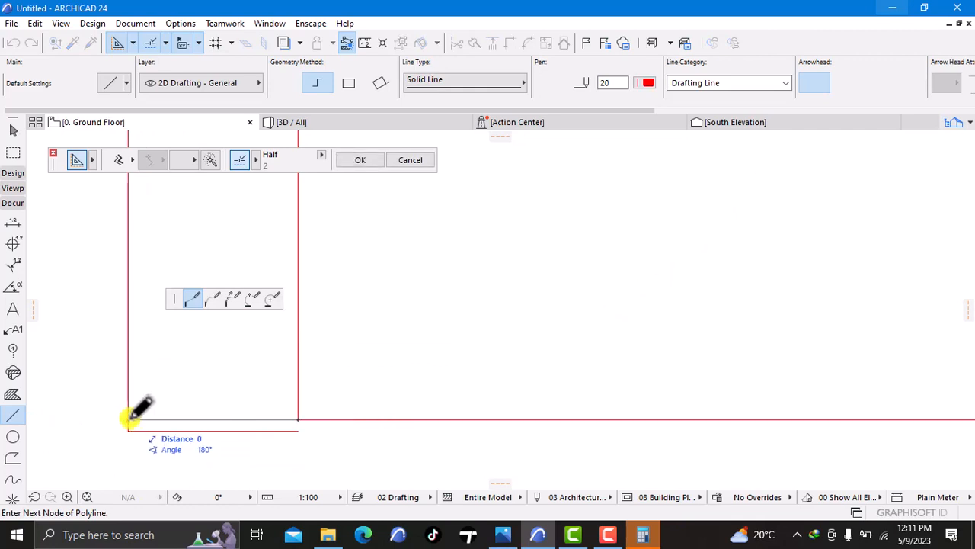
left_click(129, 419)
scroll(222, 441, "up", 1)
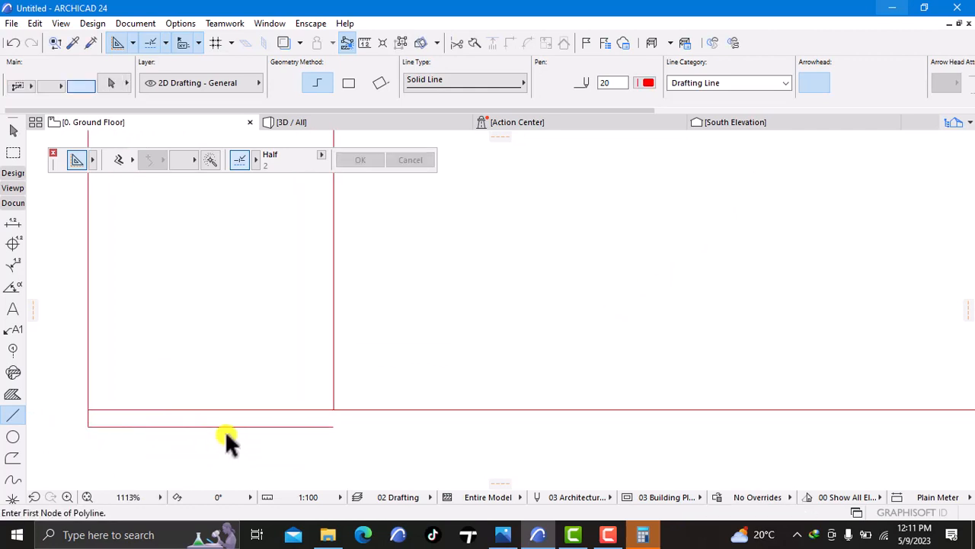
- Suspend grouping and delete the short misaligned line just in front of the connecting line
left_click(229, 428, "shift")
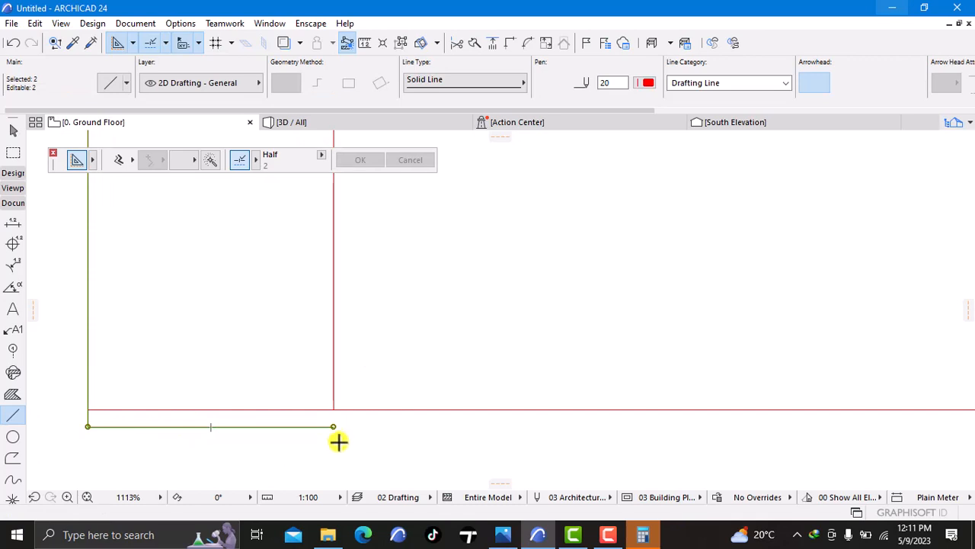
key("Escape")
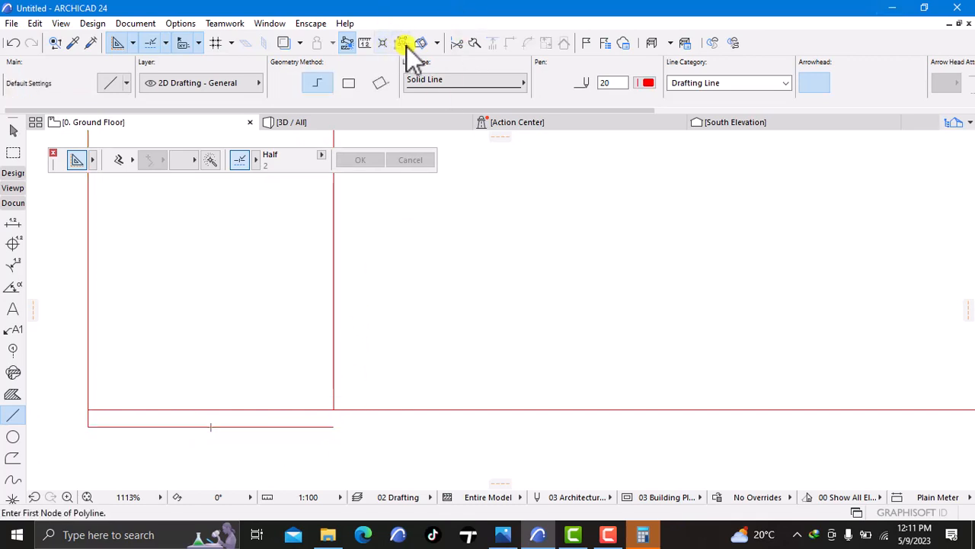
key("Escape")
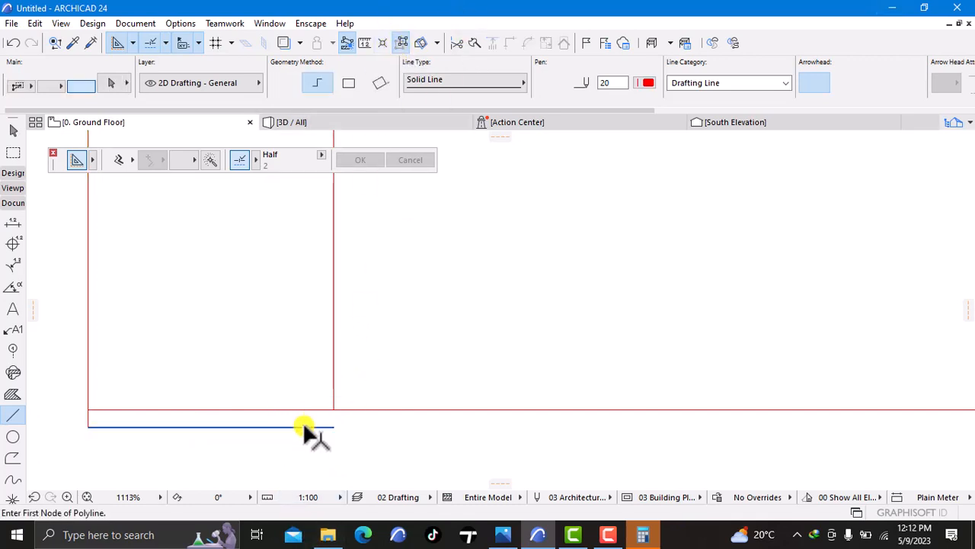
left_click(303, 426, "shift")
key("Delete")
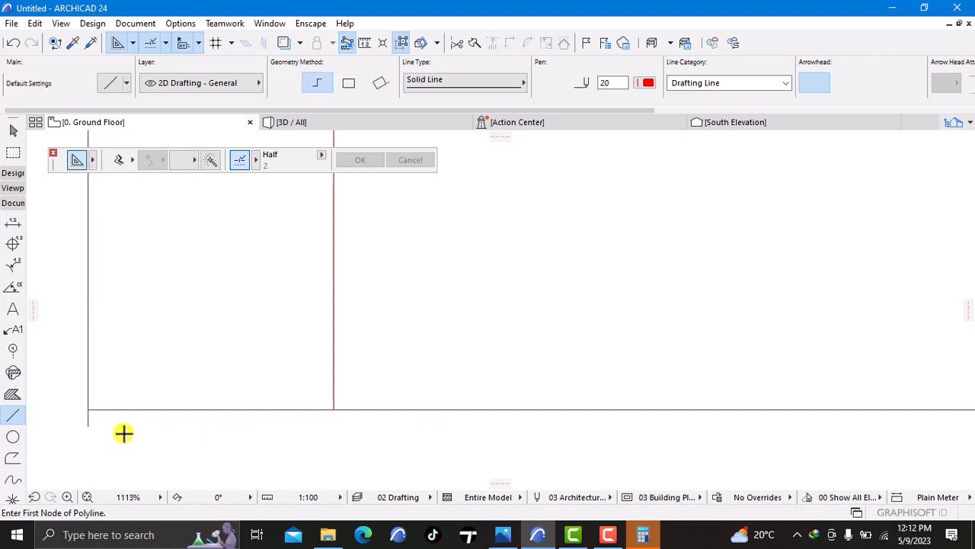
- Shorten the line from the house corner so that it ends exactly on the connecting line
left_click(88, 421, "shift")
scroll(88, 423, "up", 3)
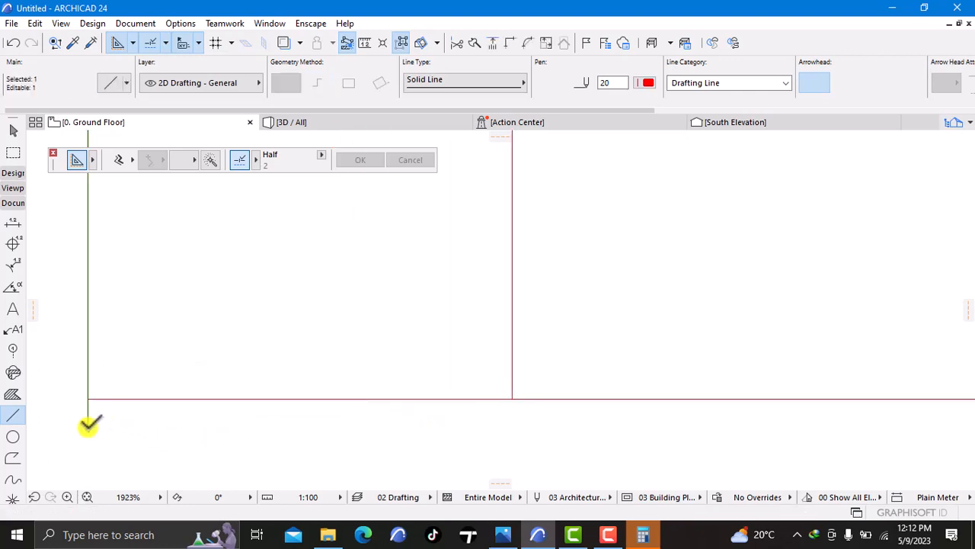
left_click(88, 427)
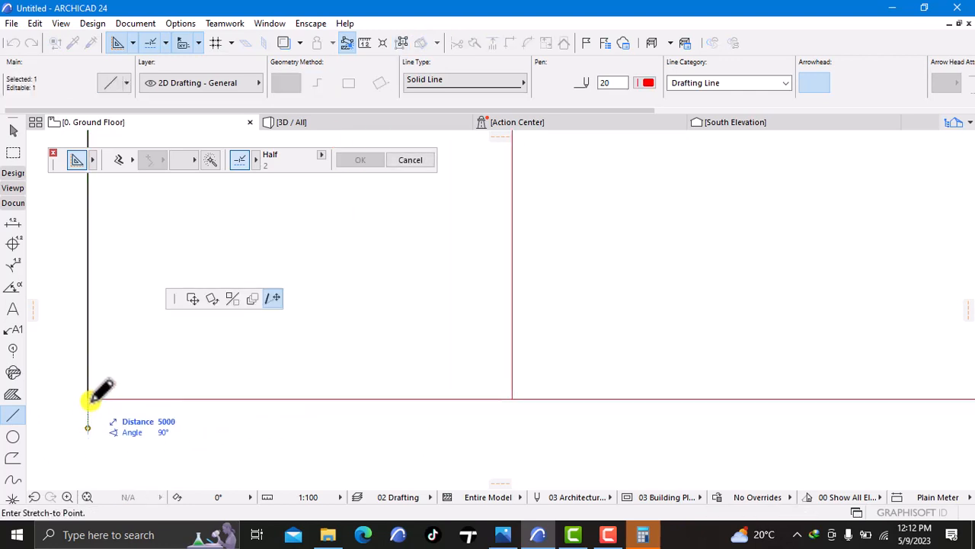
left_click(87, 397)
key("Escape")
- Delete the inner line running from the veranda's outer front corner to the front outline
scroll(183, 412, "down", 7)
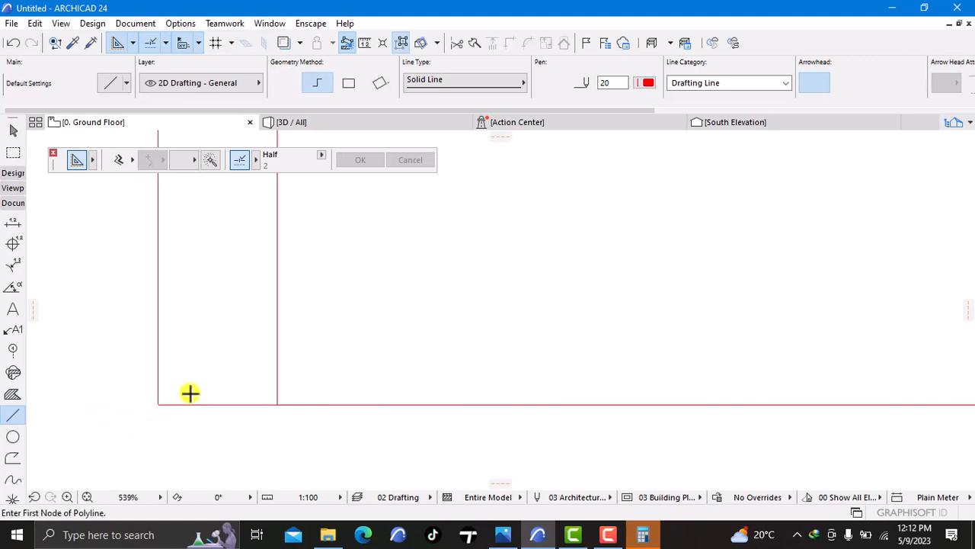
scroll(190, 385, "down", 7)
middle_click_drag(190, 374, 184, 308)
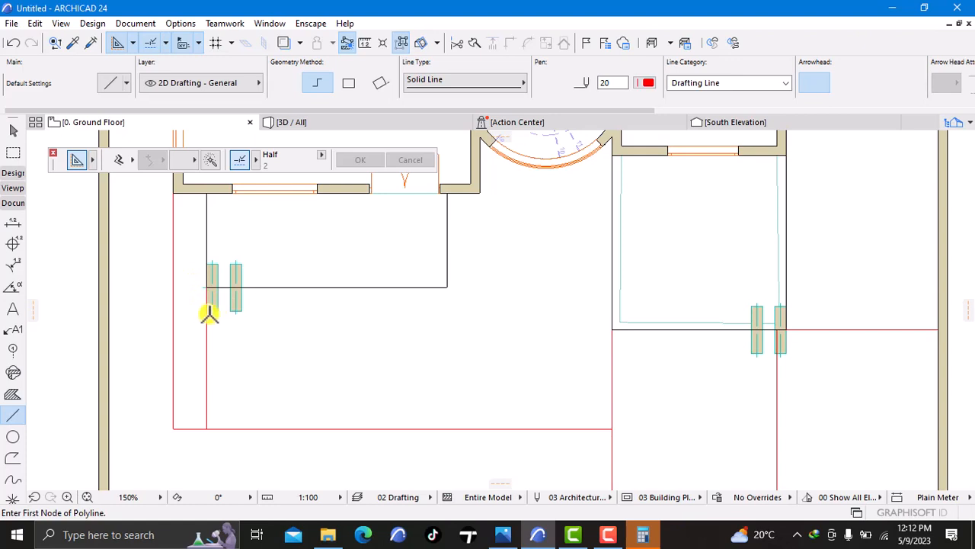
scroll(205, 305, "up", 2)
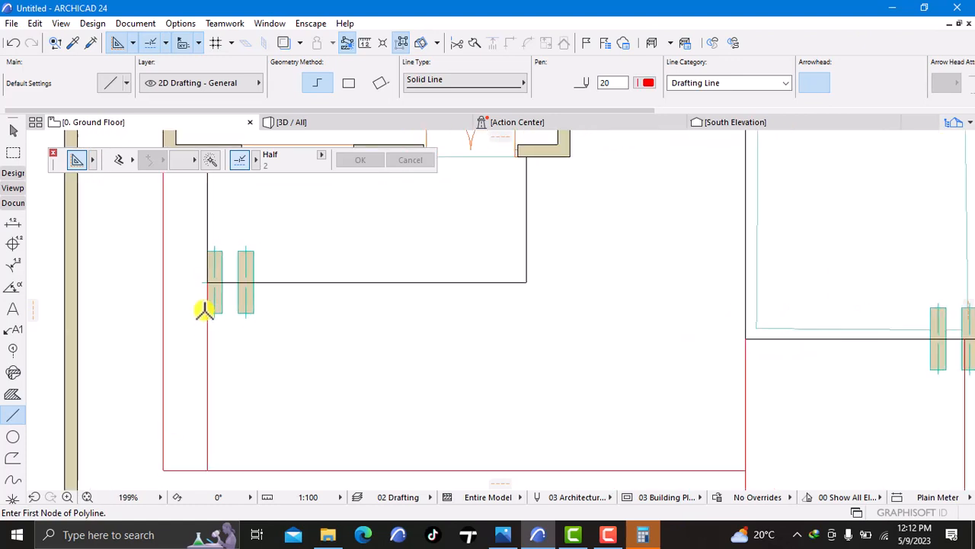
left_click(207, 358, "shift")
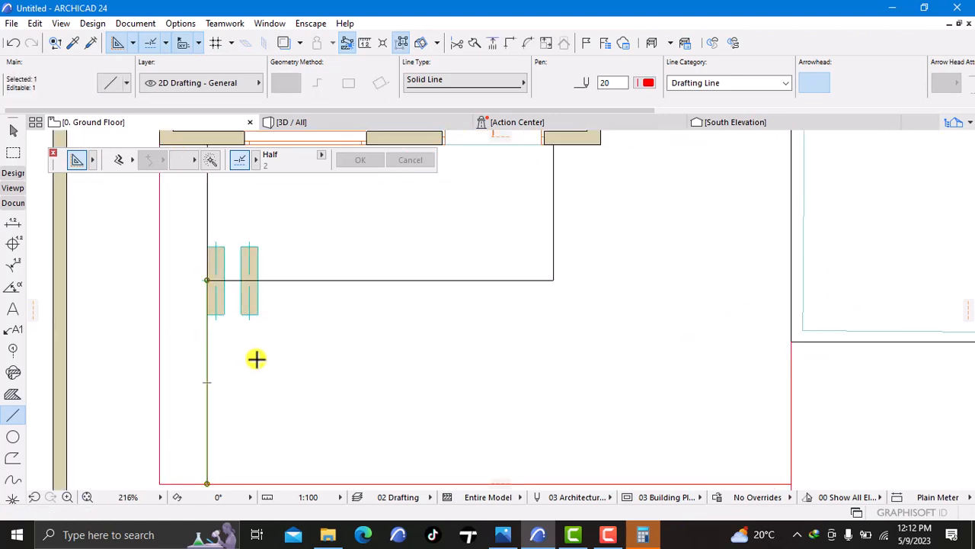
key("Escape")
- Draw a straight line from the veranda's inner front corner across to the side of the carport
scroll(281, 351, "down", 5)
middle_click_drag(333, 339, 272, 333)
scroll(350, 289, "up", 2)
middle_click_drag(348, 307, 299, 328)
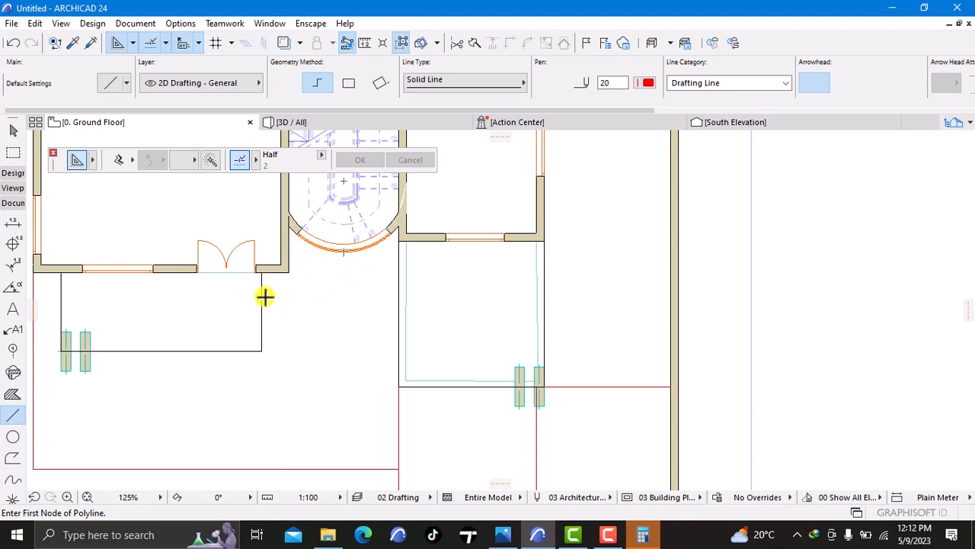
left_click(262, 349)
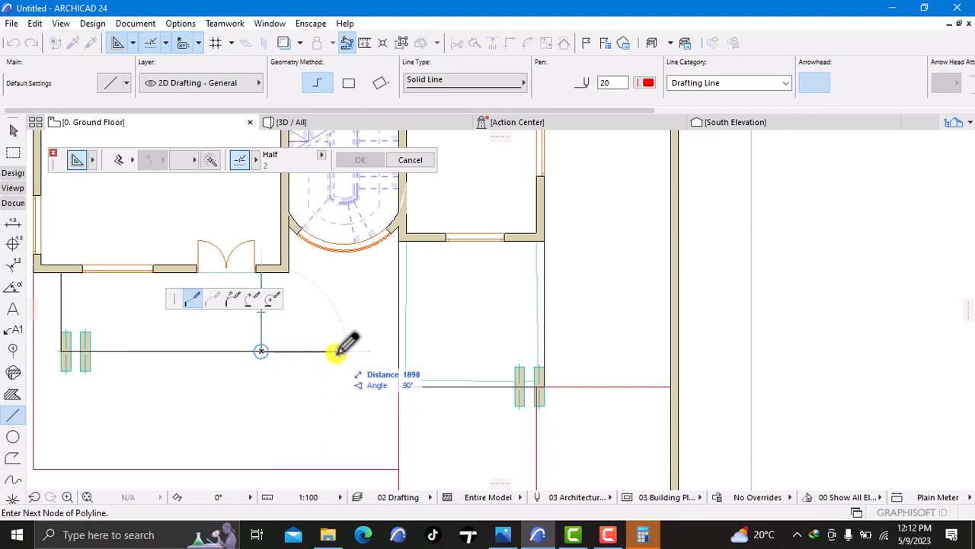
left_click(398, 350)
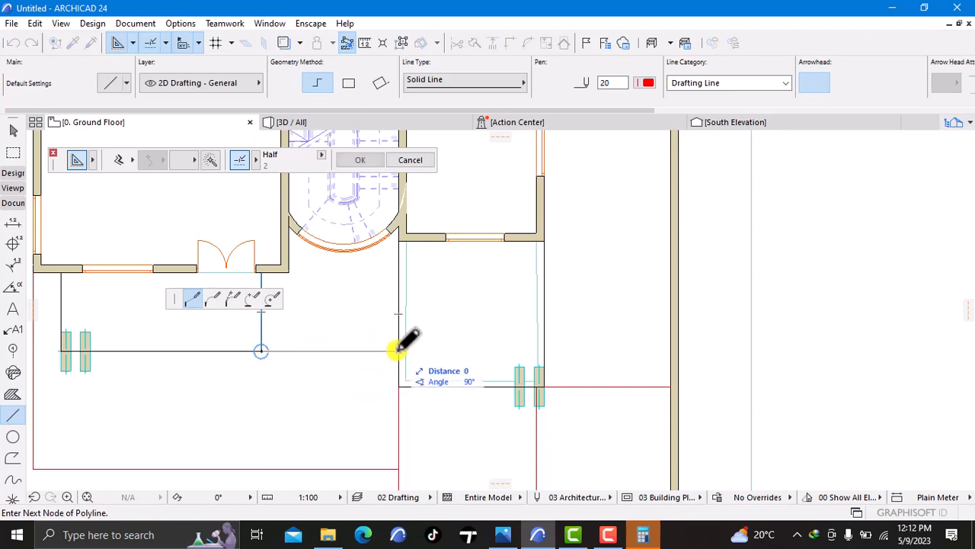
left_click(397, 350)
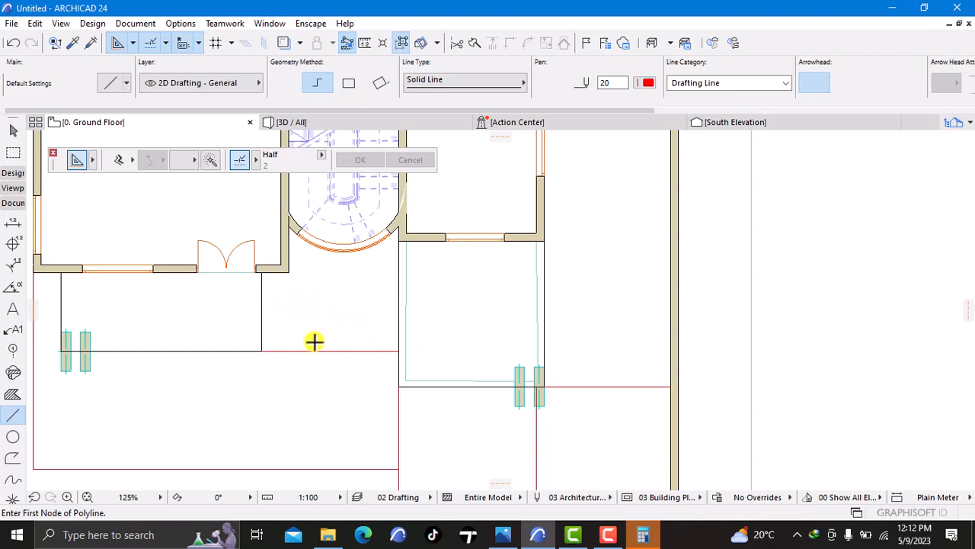
- Shorten the nearer driveway line, moving its end from the carport's front corner to the end of the veranda's front outline
scroll(315, 342, "down", 1)
middle_click_drag(356, 380, 298, 307)
scroll(320, 333, "up", 3)
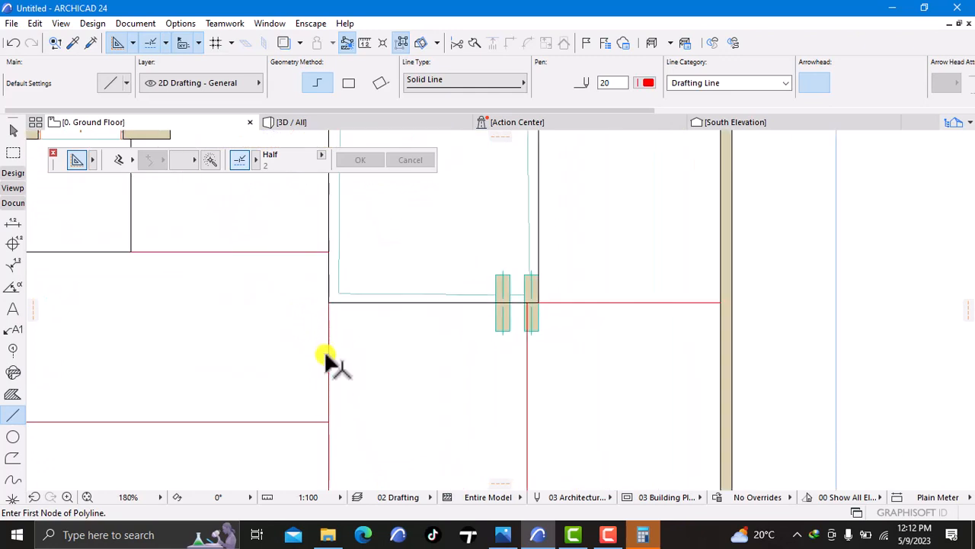
left_click(330, 438, "shift")
scroll(333, 339, "up", 4)
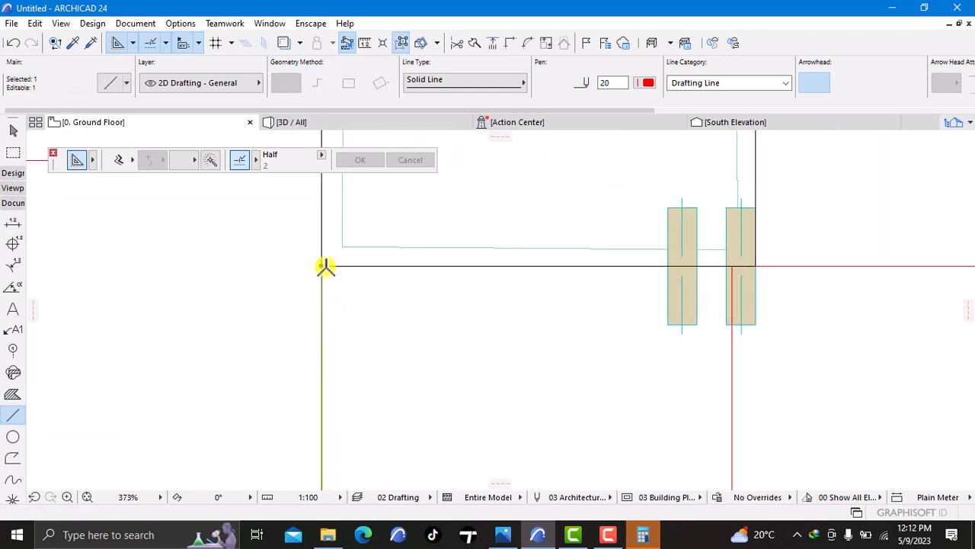
left_click(323, 262)
scroll(331, 297, "down", 4)
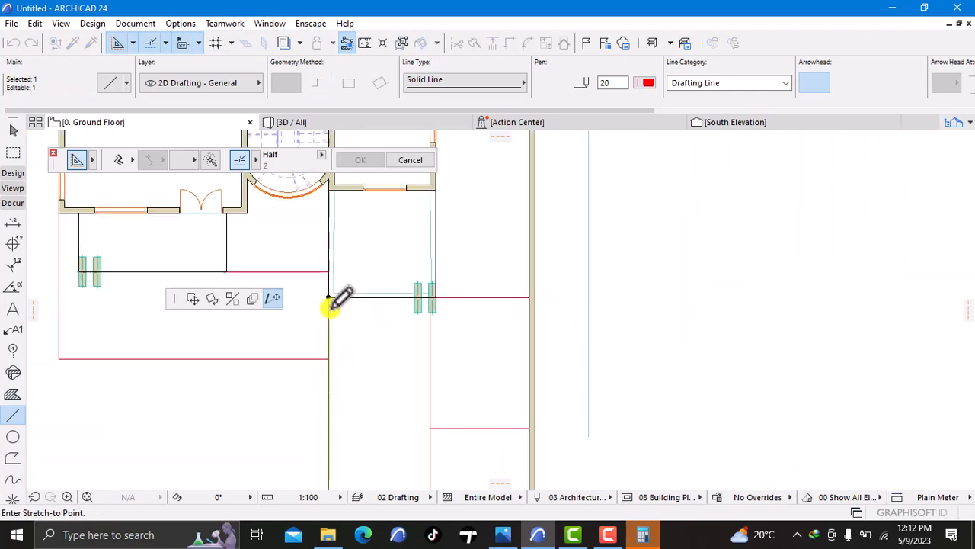
scroll(329, 344, "up", 2)
scroll(329, 343, "up", 2)
left_click(336, 350)
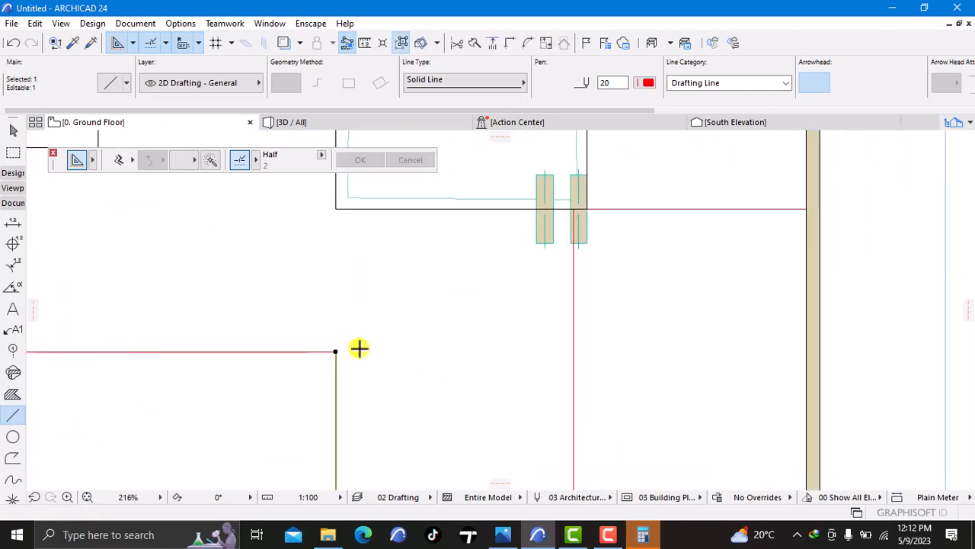
- Shorten the driveway line at the carport corner so that it ends at the parking line running to the boundary wall
scroll(434, 344, "down", 6)
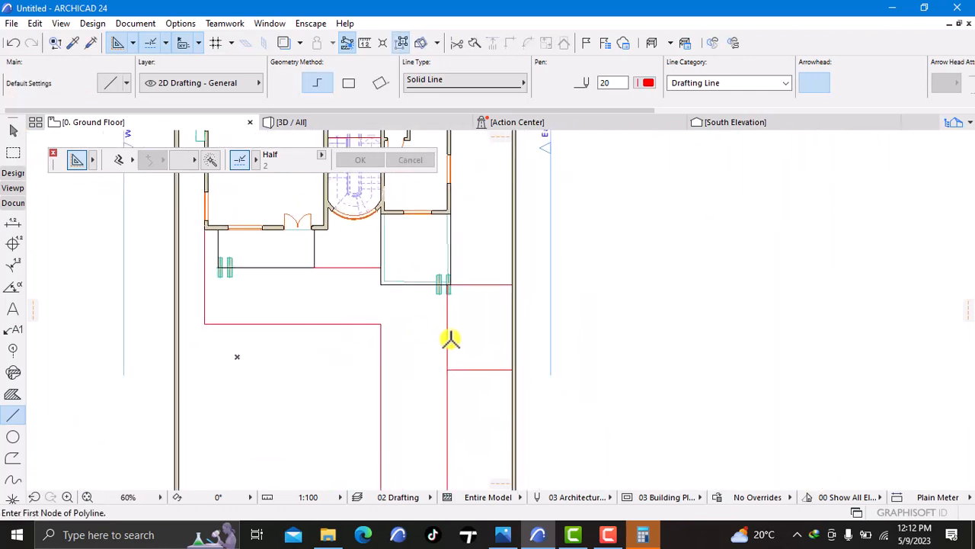
scroll(461, 347, "up", 2)
left_click(445, 347)
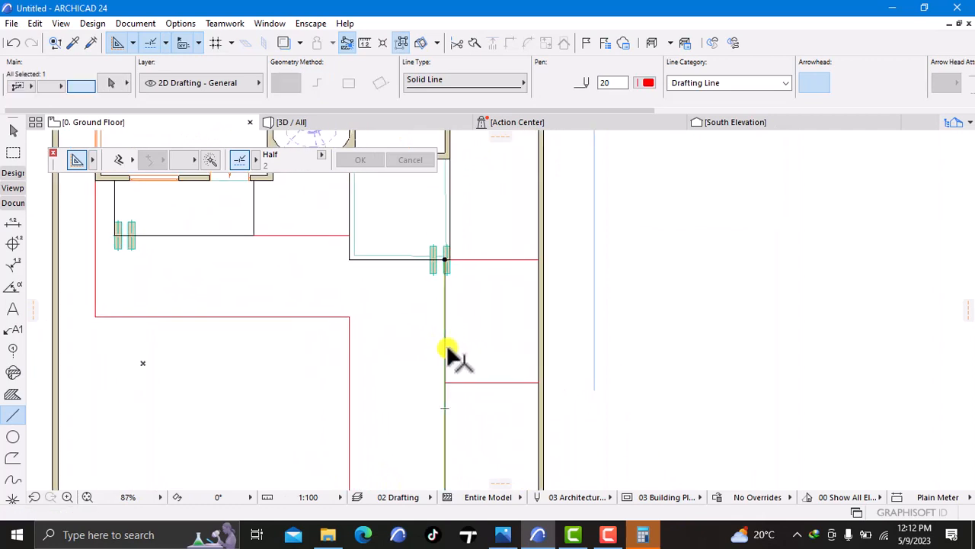
left_click(445, 261)
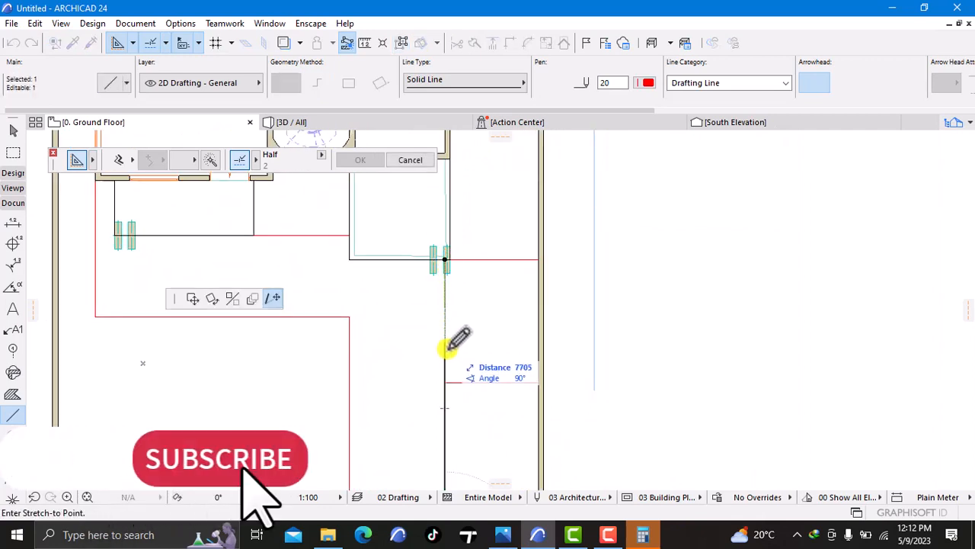
left_click(446, 382)
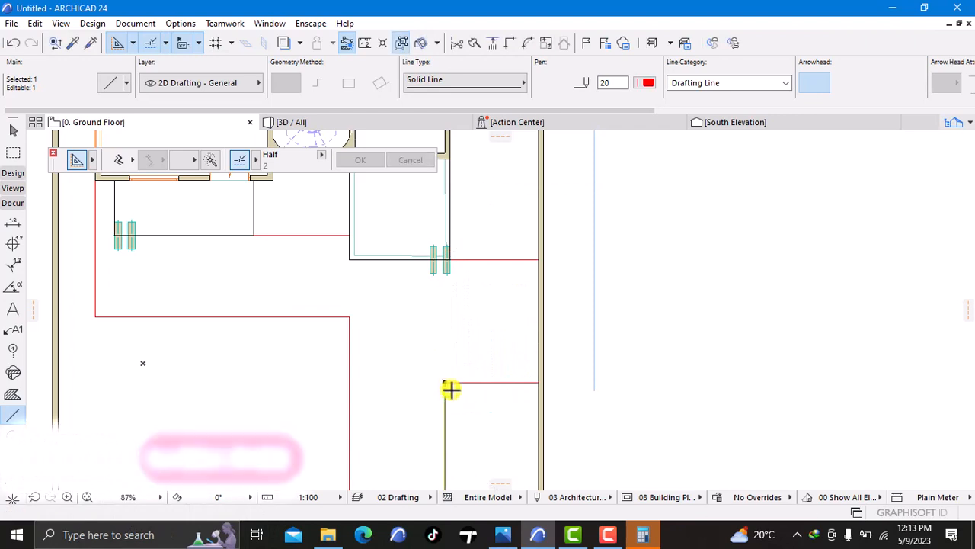
key("Escape")
scroll(462, 400, "down", 2)
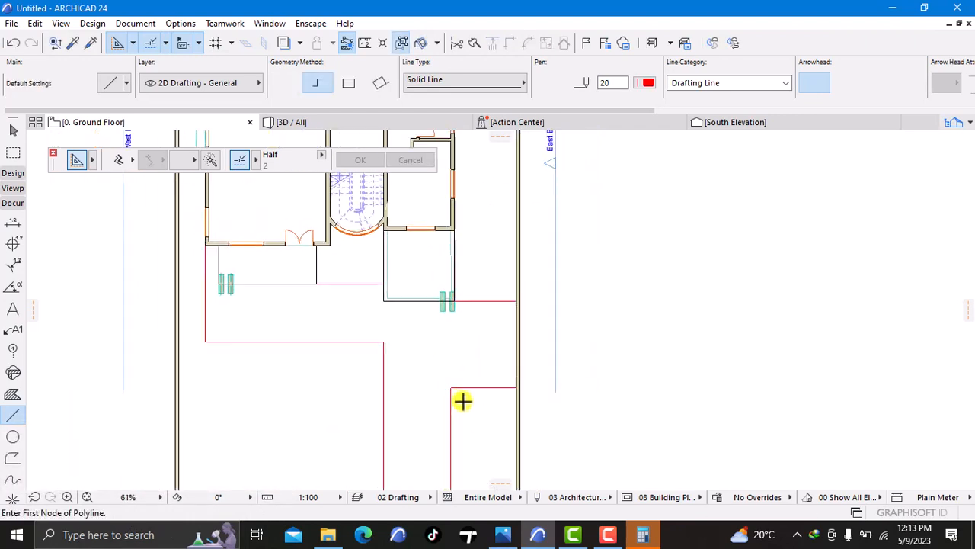
- Examine the driveway, parking and veranda outlines across the whole front yard of the ground floor plan
middle_click_drag(456, 400, 331, 343)
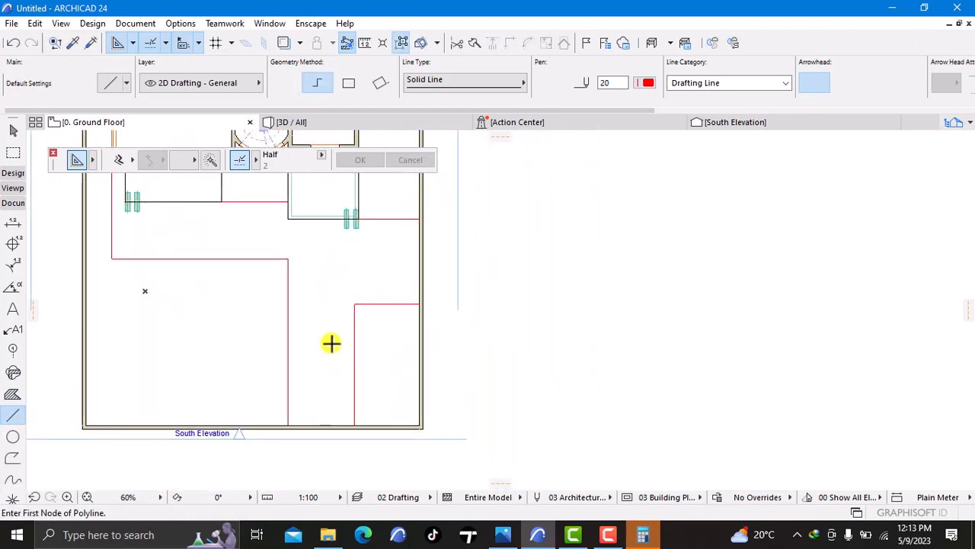
scroll(337, 339, "up", 2)
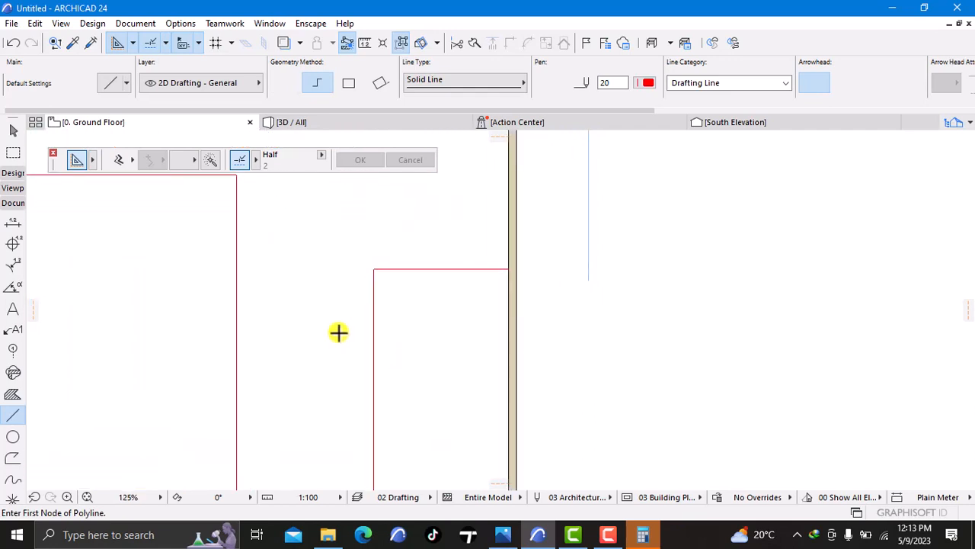
scroll(338, 335, "down", 2)
middle_click_drag(333, 336, 307, 374)
scroll(303, 370, "down", 2)
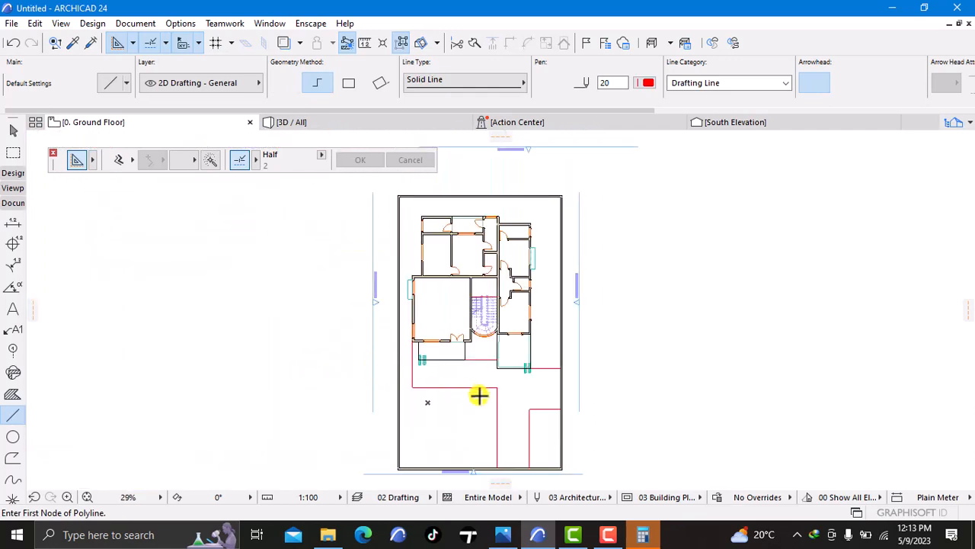
scroll(478, 399, "down", 1)
middle_click_drag(479, 398, 305, 333)
scroll(358, 361, "up", 6)
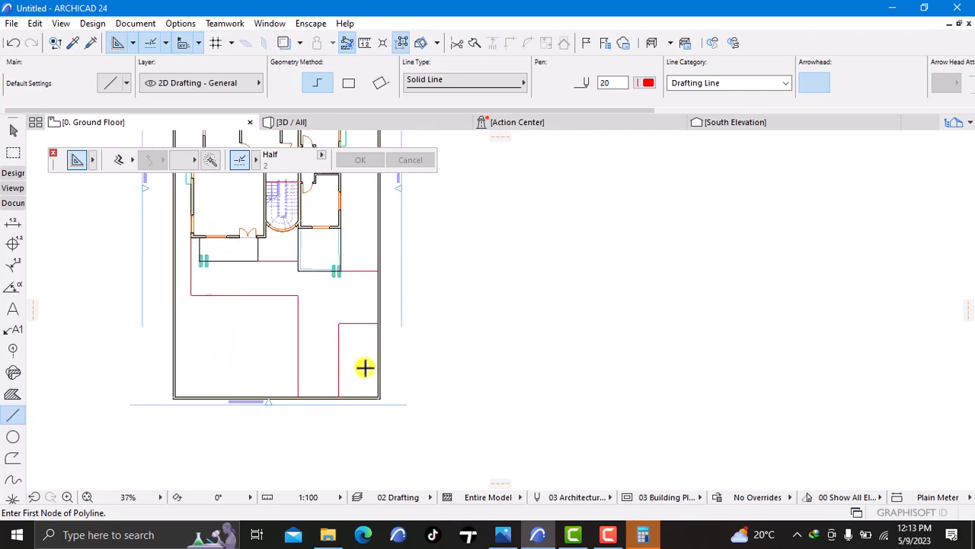
scroll(343, 330, "down", 1)
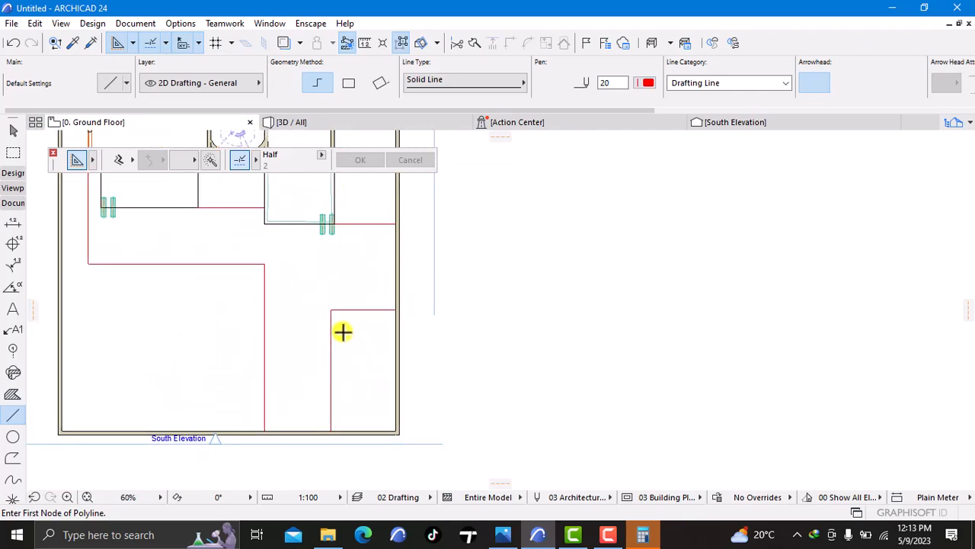
middle_click_drag(277, 309, 320, 383)
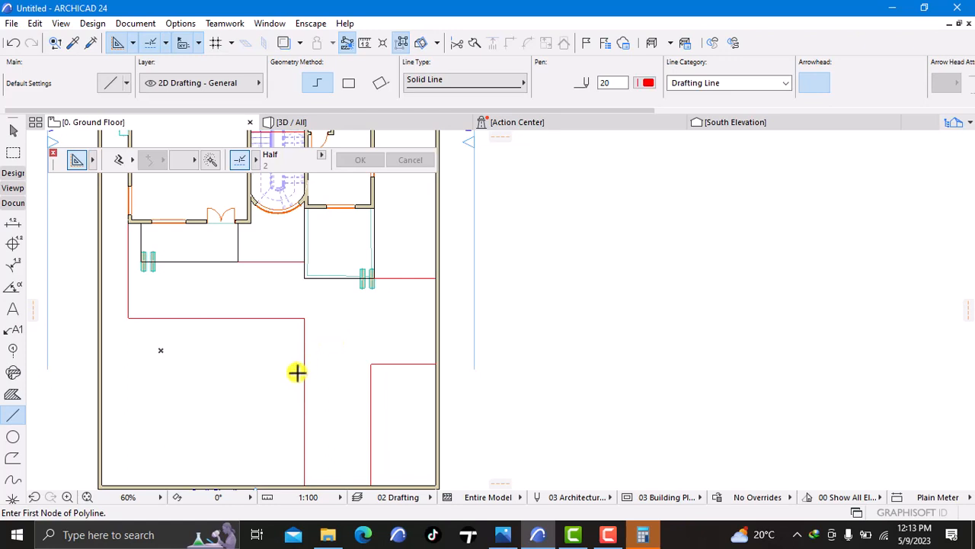
scroll(296, 372, "down", 4)
scroll(294, 373, "up", 5)
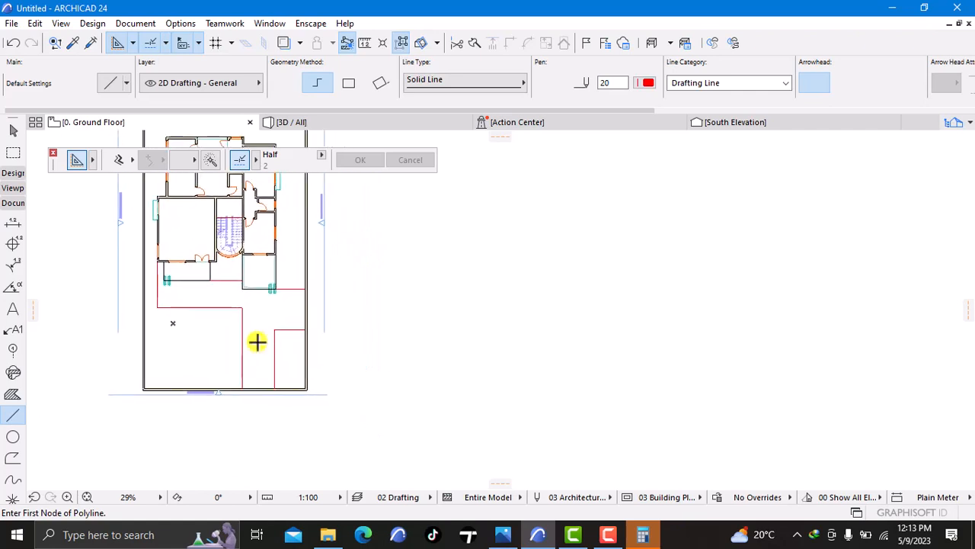
middle_click_drag(310, 300, 294, 361)
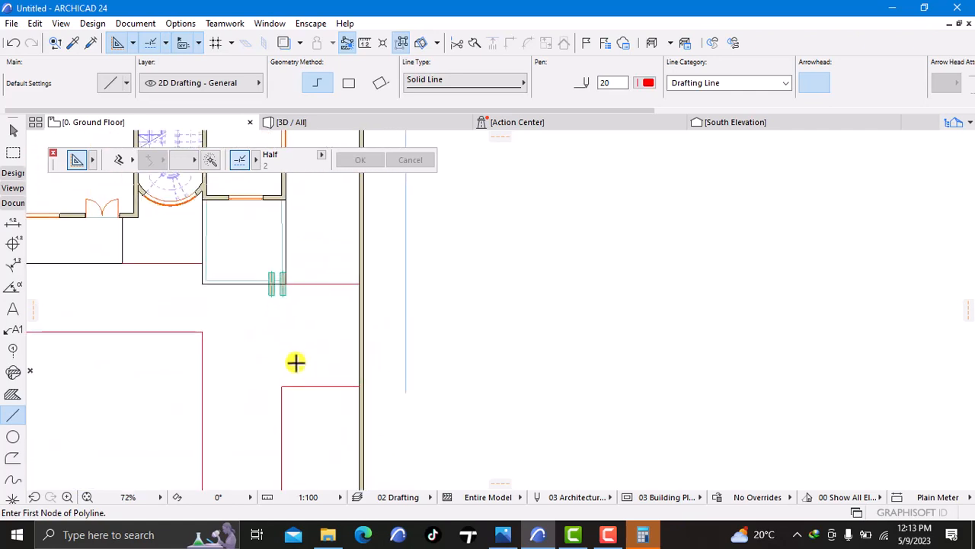
scroll(305, 344, "down", 4)
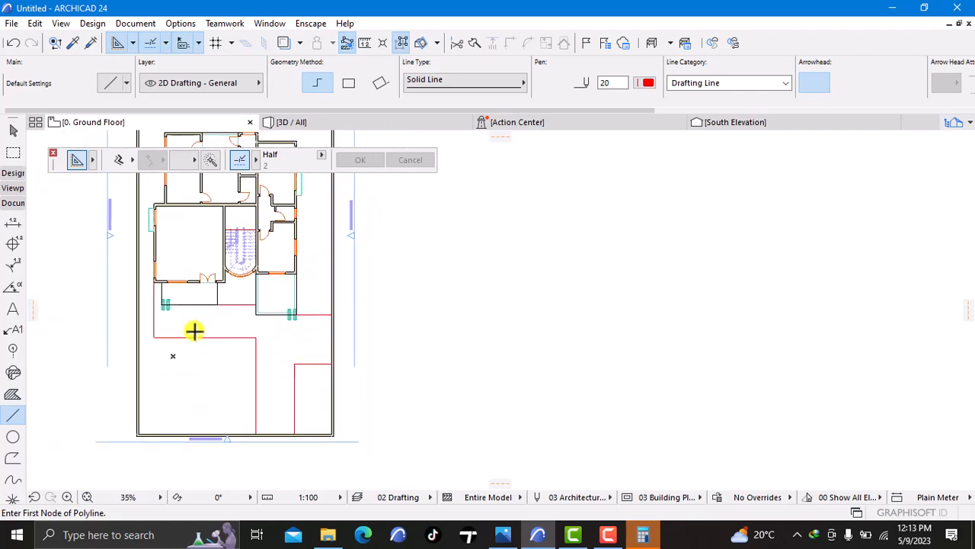
middle_click_drag(263, 391, 250, 368)
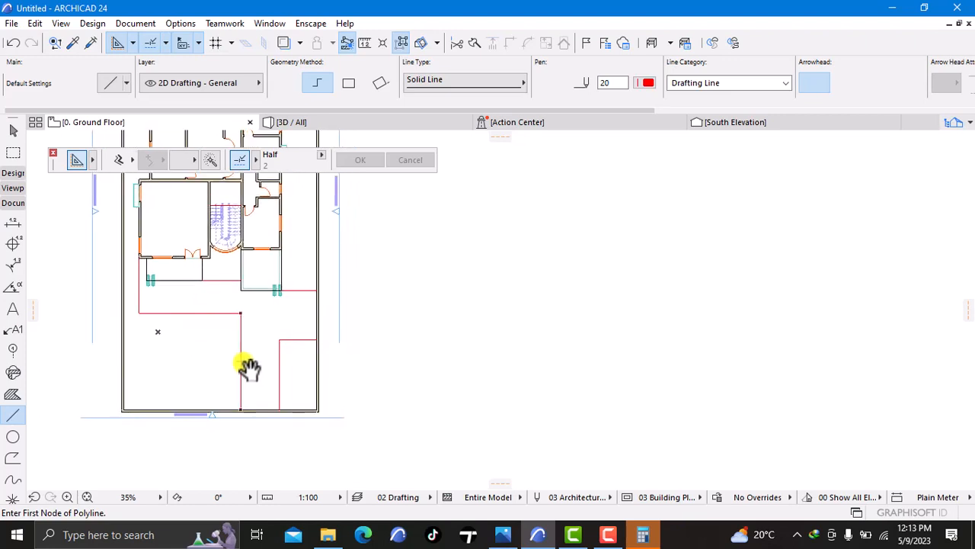
scroll(244, 365, "up", 1)
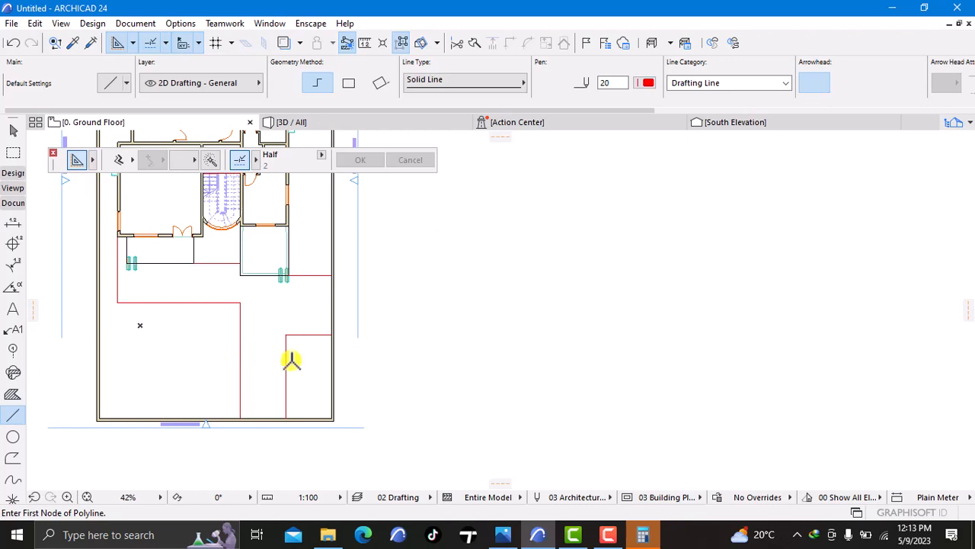
left_click(608, 534)
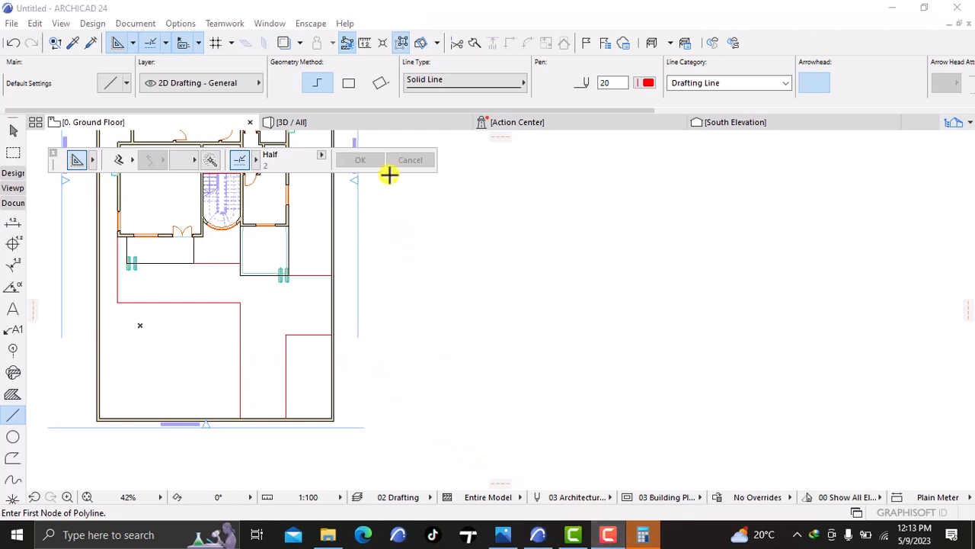
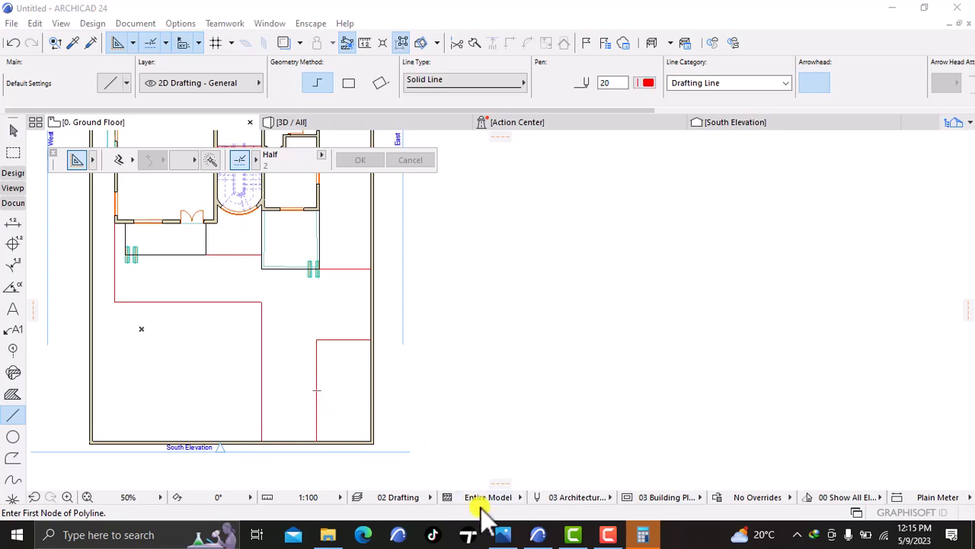
- Switch to the Photos app, examine the paving and driveway edges in Image6.png, and return to the ARCHICAD plan
left_click(503, 534)
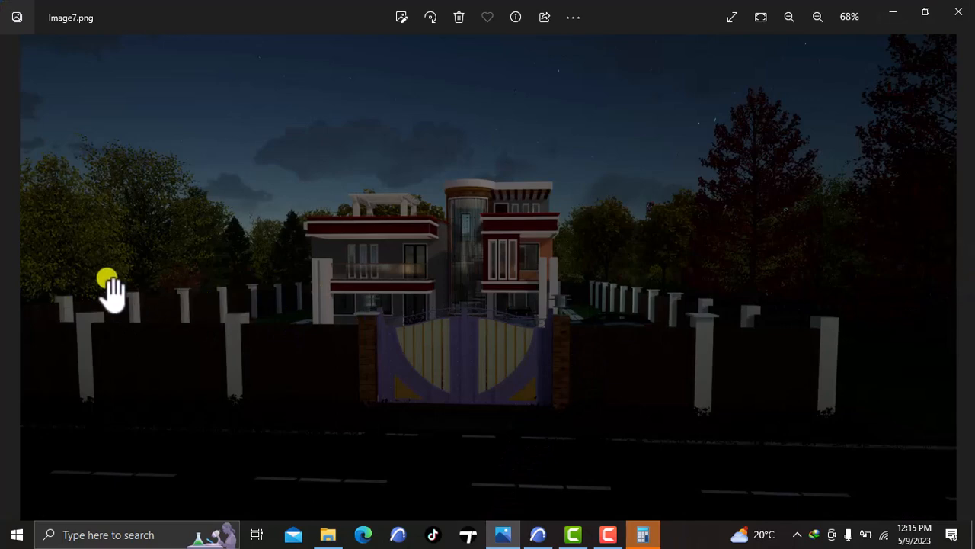
left_click(8, 280)
scroll(585, 376, "up", 1)
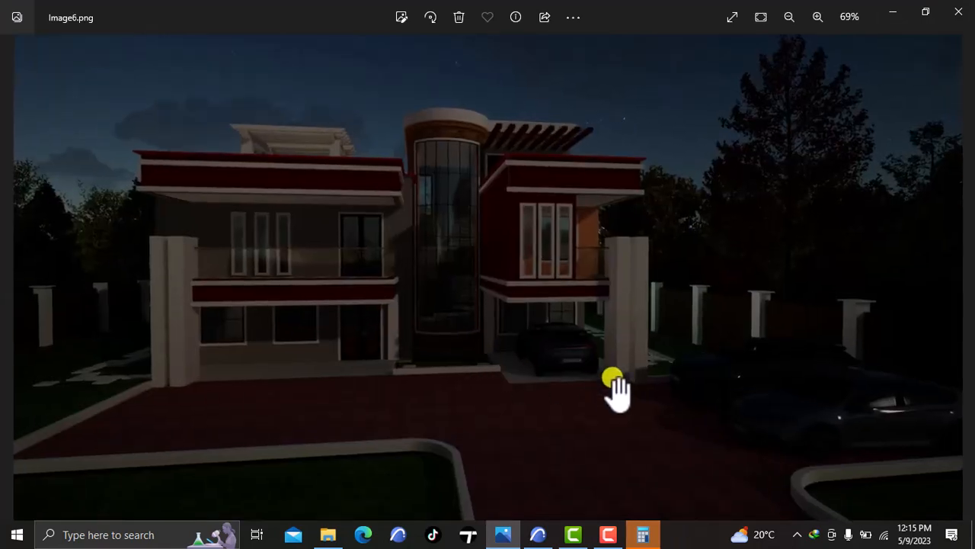
scroll(616, 381, "down", 1)
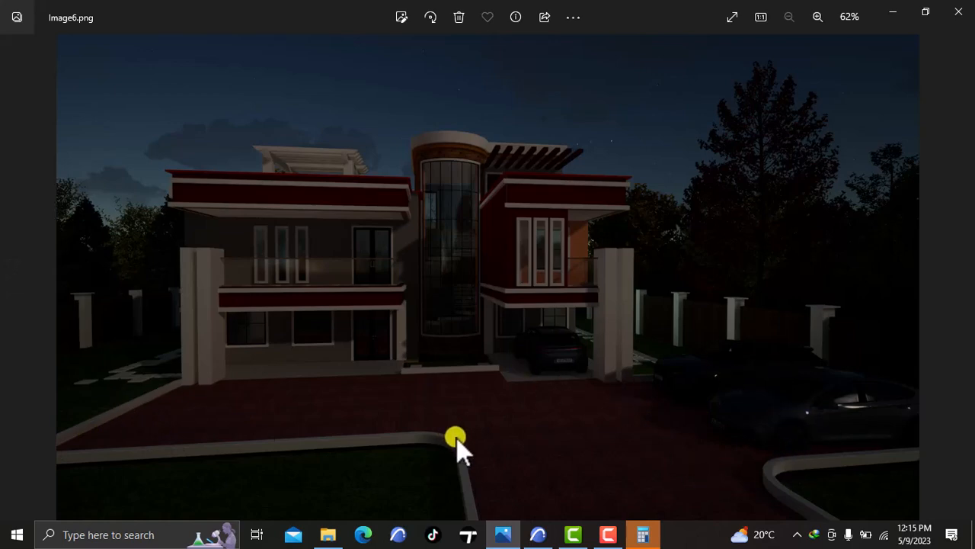
left_click(538, 533)
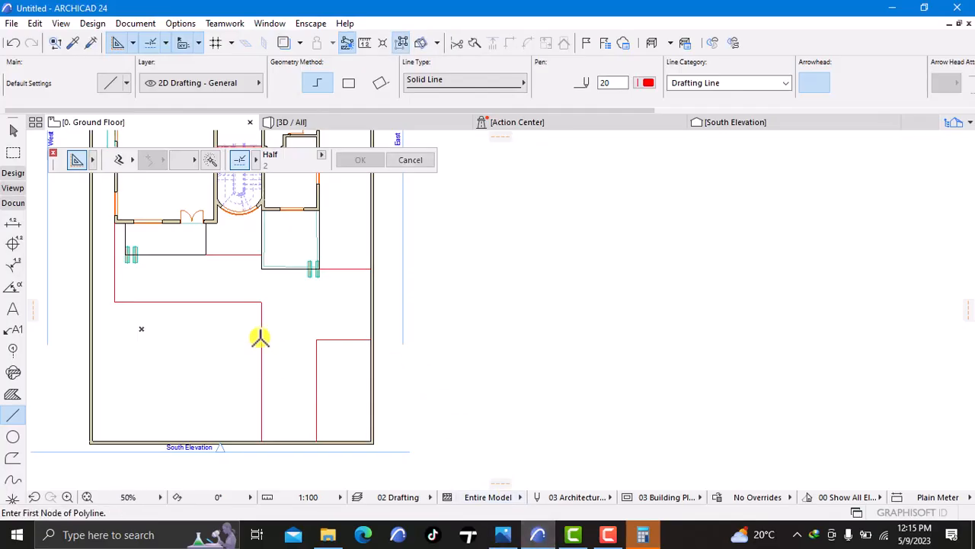
- Delete the driveway line nearest the boundary wall and the two parking lines that run to that wall
left_click(312, 408, "shift")
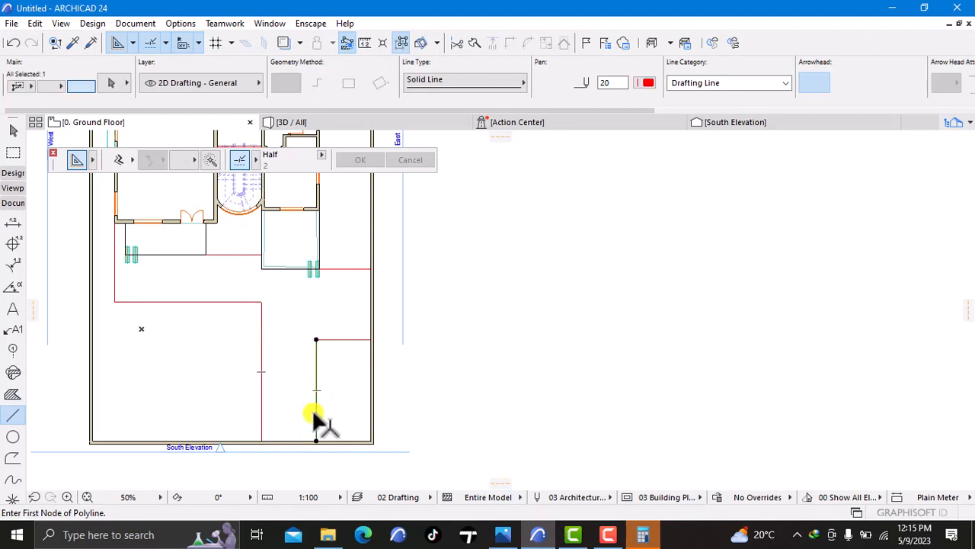
left_click(333, 340, "shift")
left_click(328, 269, "shift")
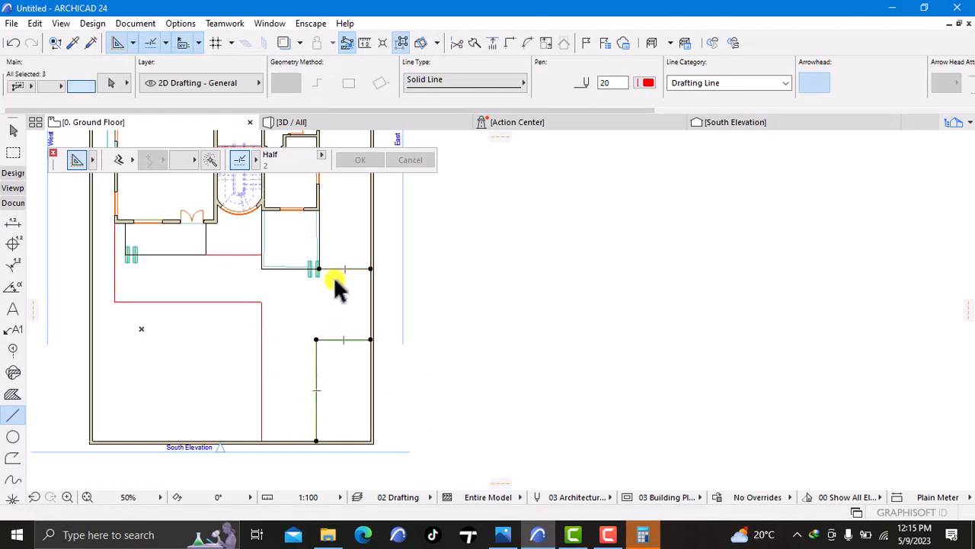
key("Delete")
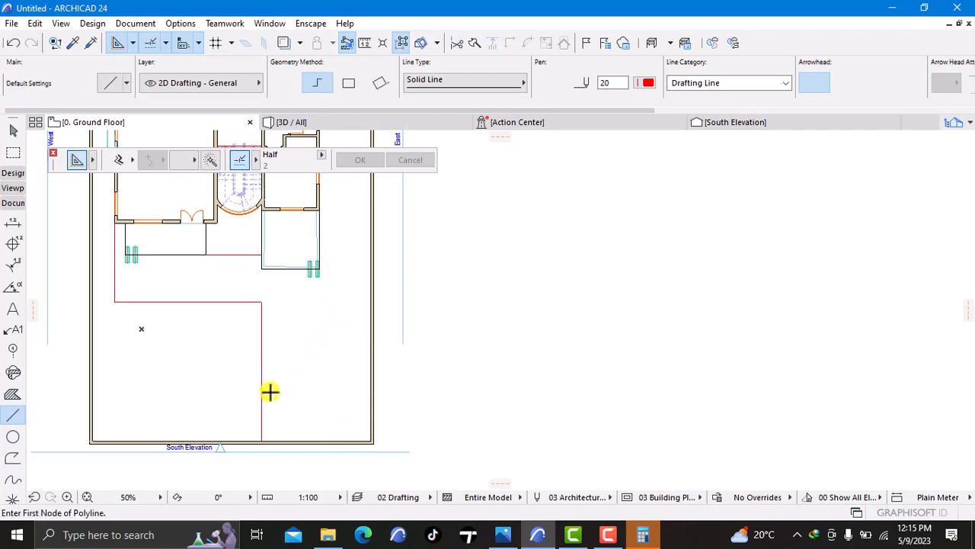
- Draw a vertical driveway line 3500 mm from the remaining one, on its garden side, from the front boundary wall to the horizontal paving edge
scroll(260, 437, "up", 5)
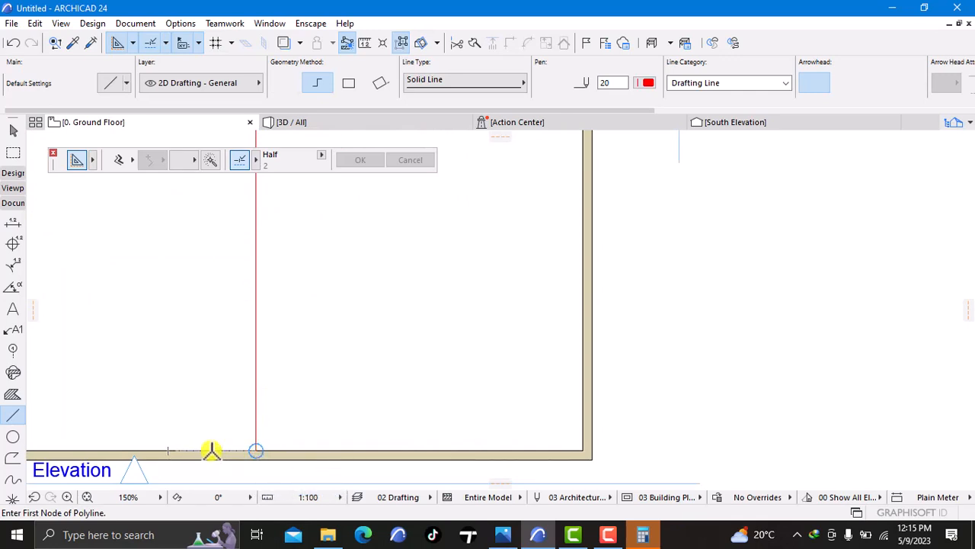
key("Tab")
type("3")
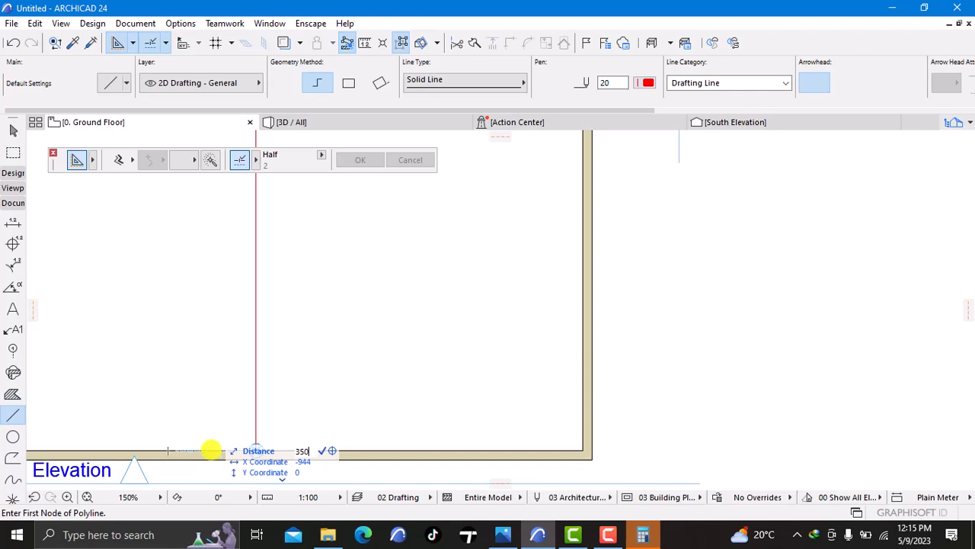
key("Return")
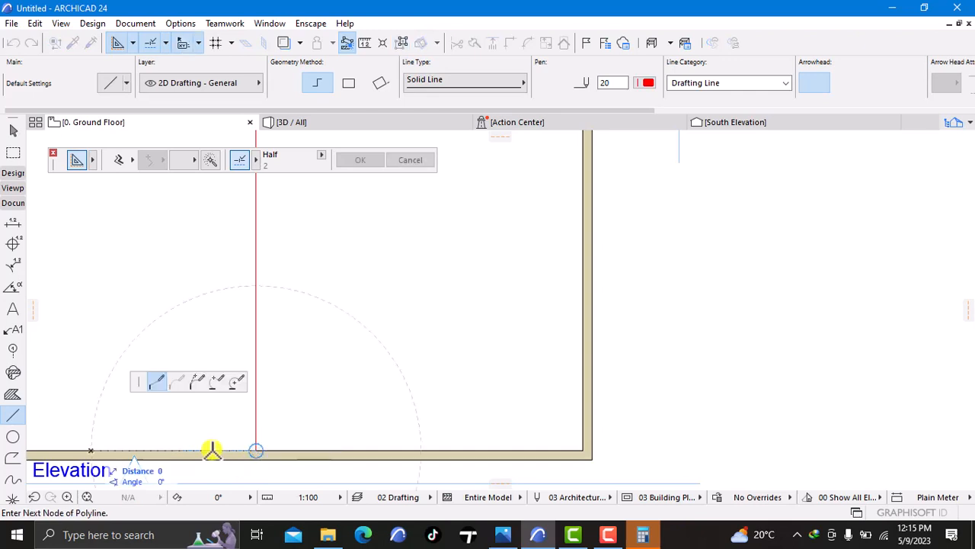
scroll(101, 388, "down", 5)
mouse_move(98, 385)
middle_mouse_down()
mouse_move(217, 346)
mouse_move(293, 356)
middle_mouse_up()
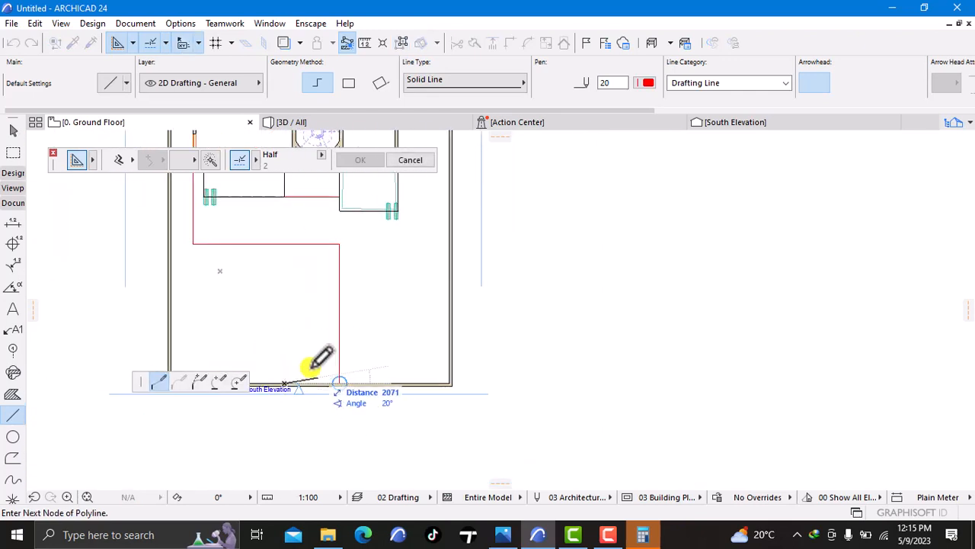
left_click(284, 244)
left_click(284, 244)
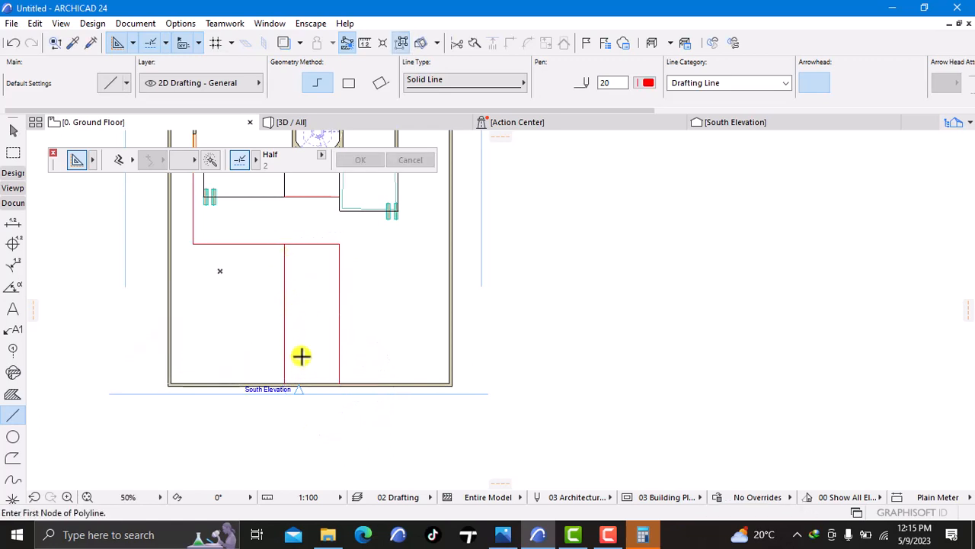
- Shorten the horizontal paving edge, moving its end from the old driveway line to the top of the new one
scroll(300, 307, "down", 3)
scroll(324, 325, "up", 3)
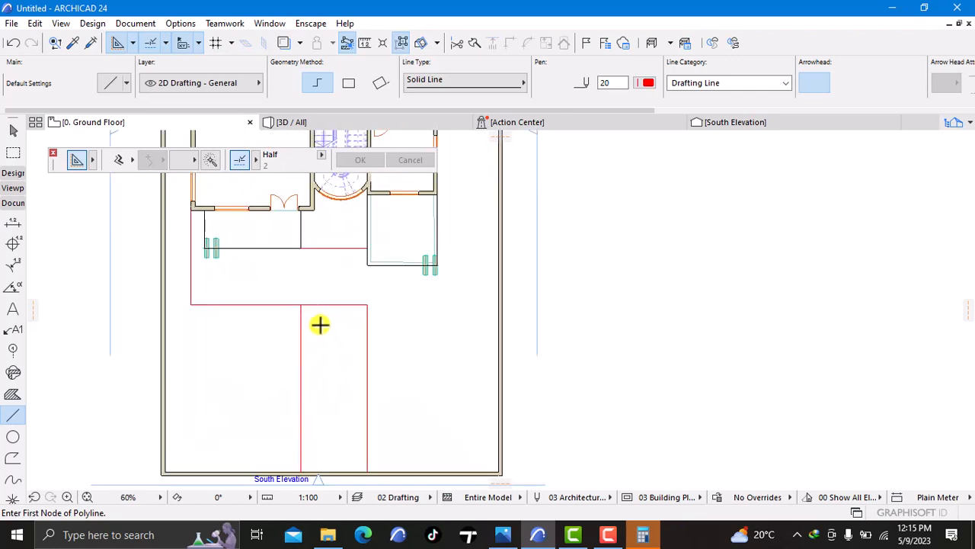
left_click(274, 305, "shift")
scroll(350, 305, "up", 3)
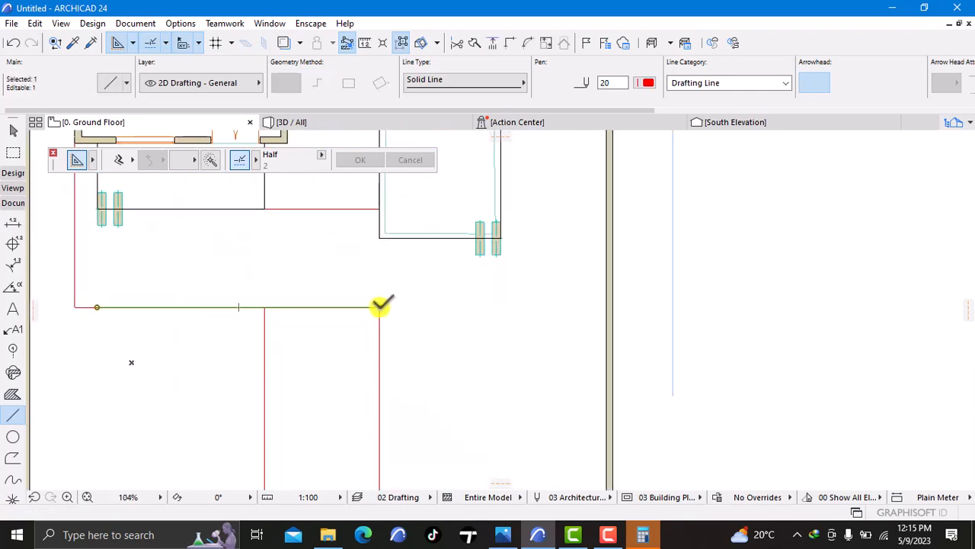
left_click(278, 307)
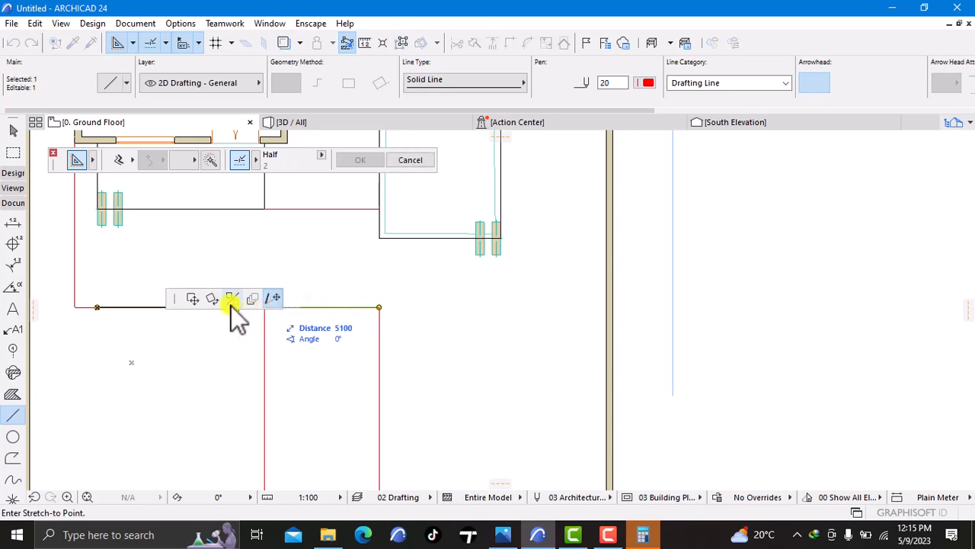
left_click_drag(182, 298, 191, 254)
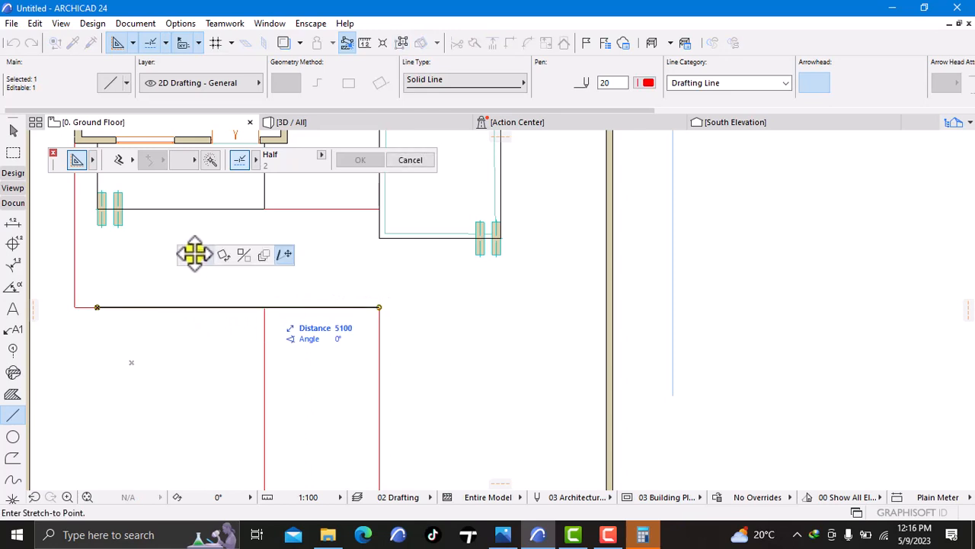
left_click(265, 307)
scroll(216, 343, "down", 3)
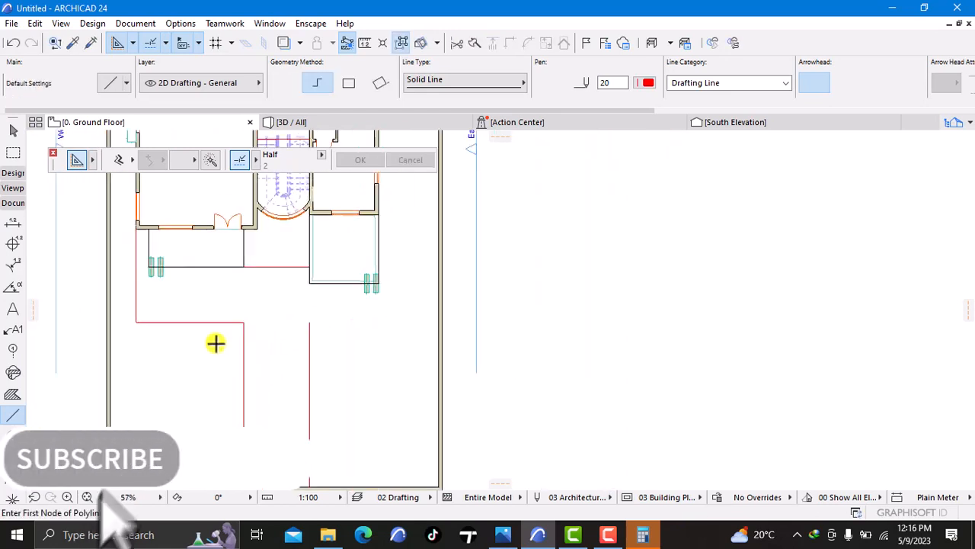
- Delete the short line segment at the outer end of the horizontal paving edge, beside the vertical paving line running down from the house corner
scroll(216, 343, "down", 1)
middle_click_drag(231, 350, 295, 330)
left_click(240, 331)
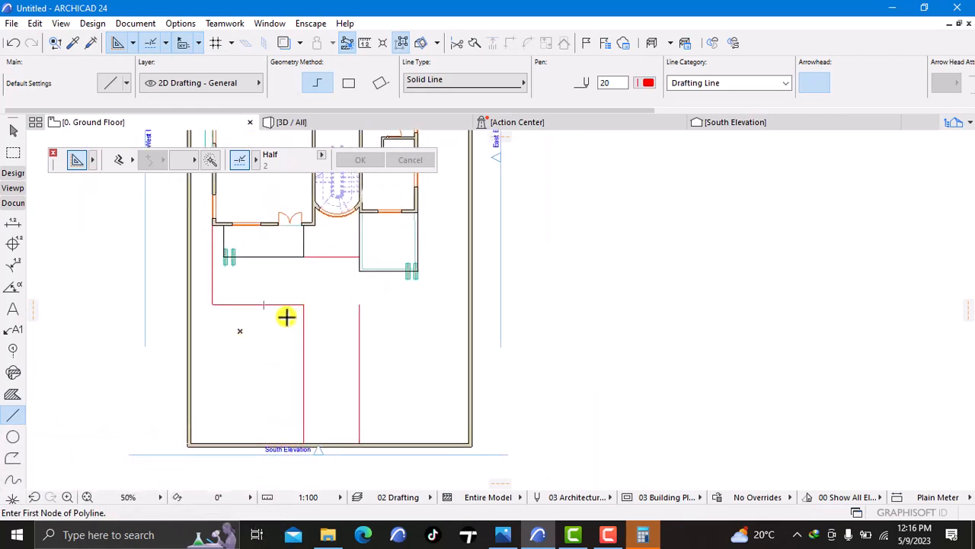
scroll(286, 317, "up", 3)
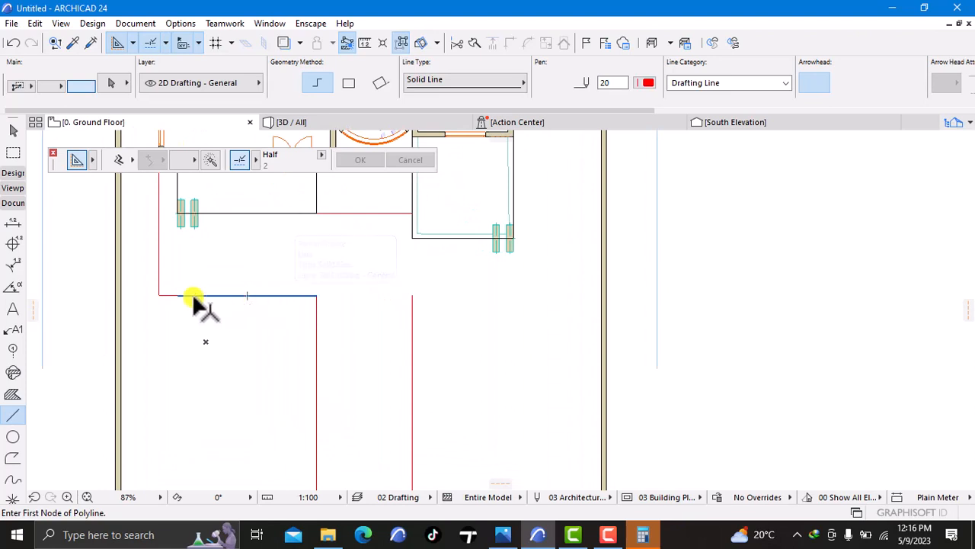
left_click(167, 294)
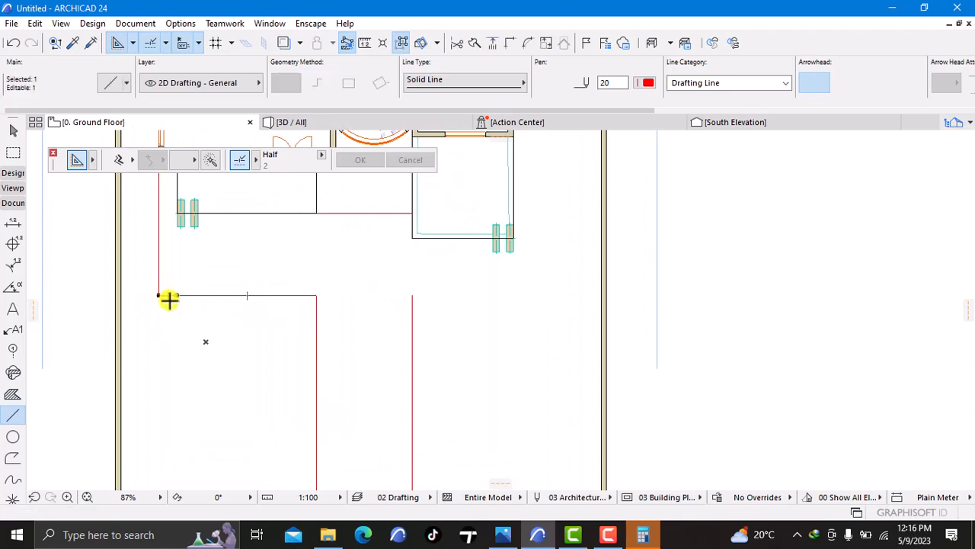
key("Delete")
- Stretch the remaining horizontal paving edge so its outer end meets the lower end of the vertical paving line
scroll(195, 298, "up", 4)
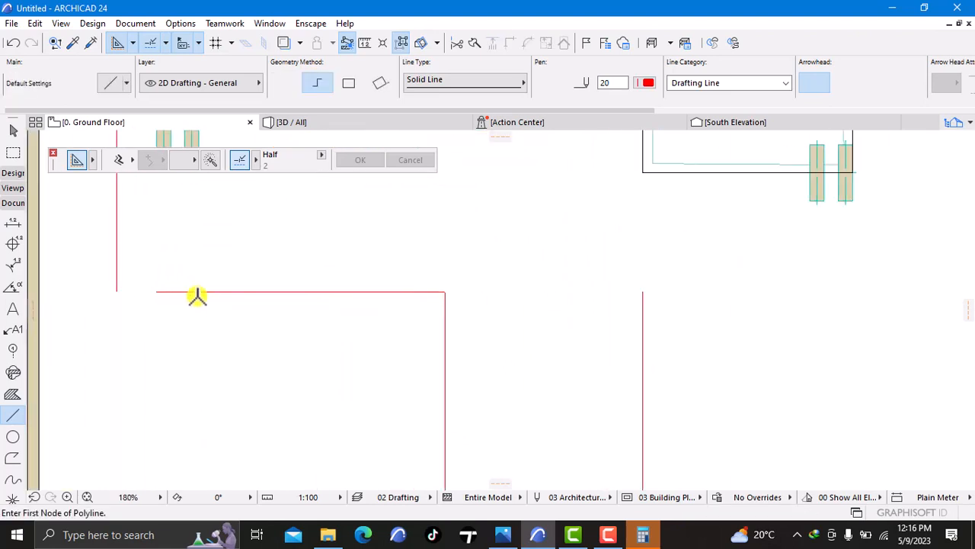
left_click(163, 293)
scroll(163, 294, "up", 3)
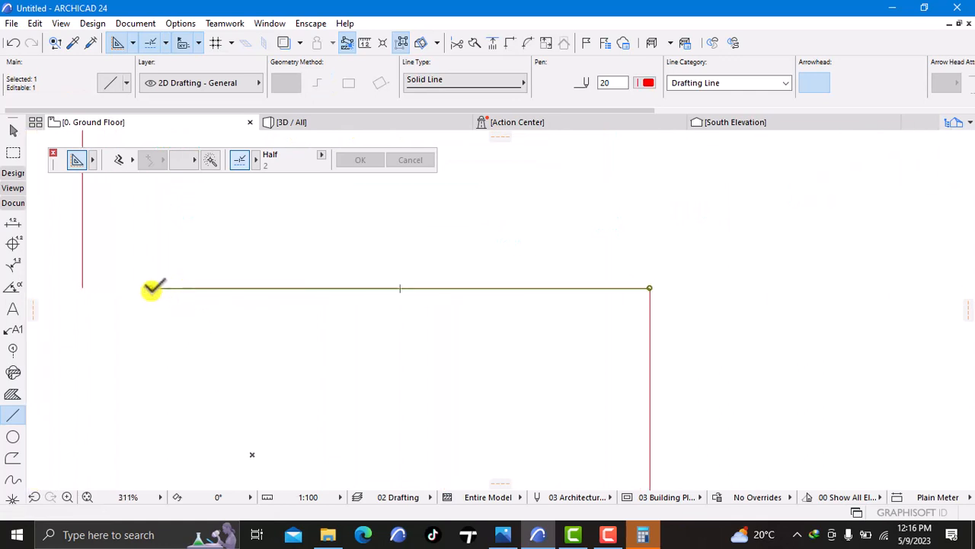
left_click(152, 288)
left_click(83, 287)
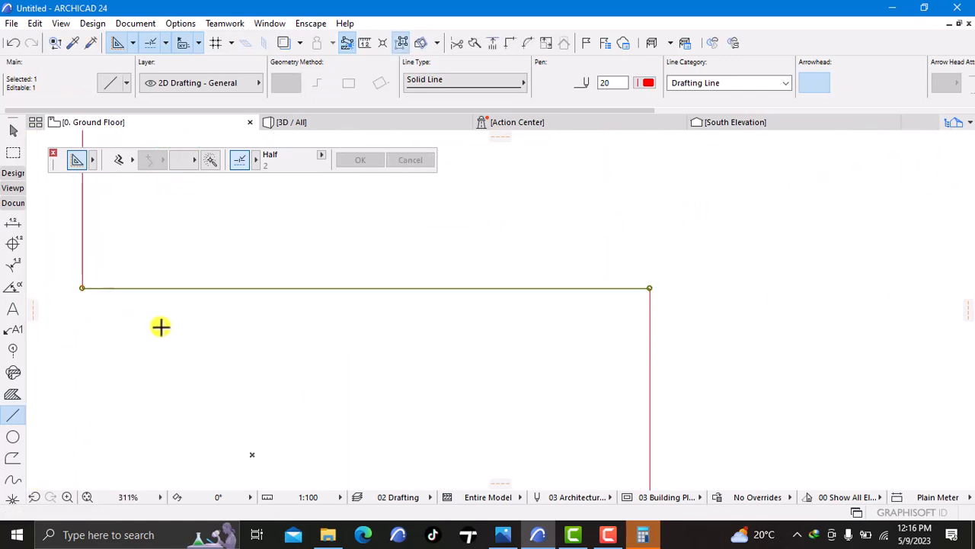
key("Escape")
- Move the horizontal paving edge 2000 mm straight away from the house, toward the front boundary wall
scroll(246, 356, "down", 7)
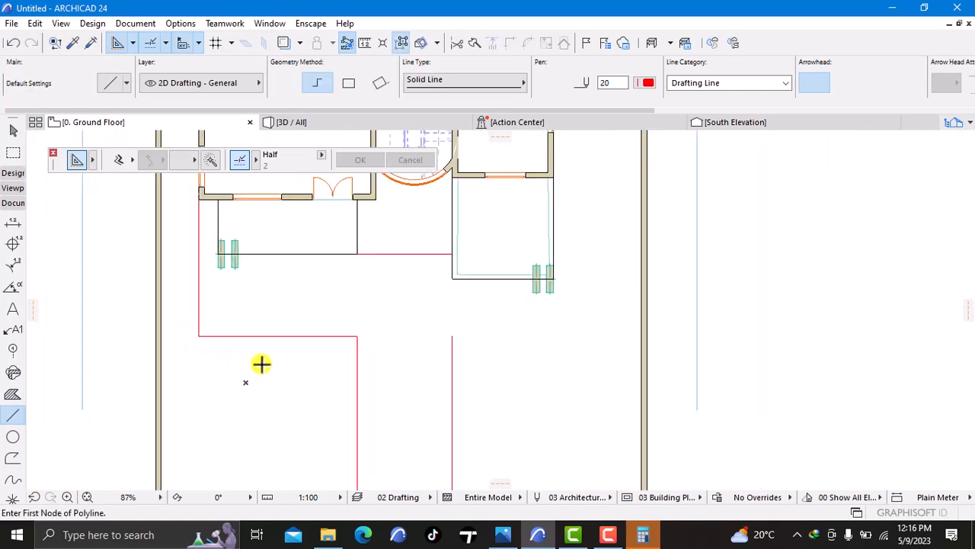
middle_click_drag(273, 379, 263, 355)
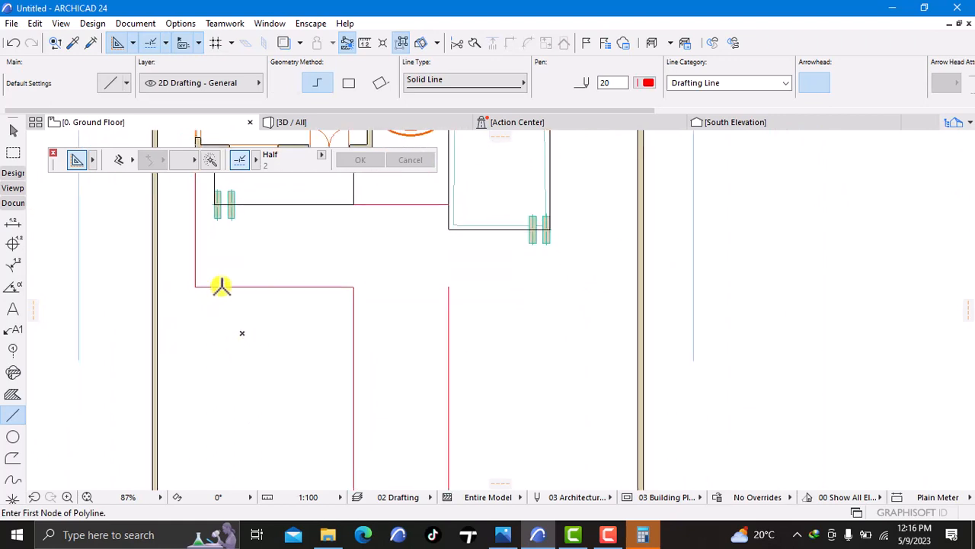
left_click(231, 287, "shift")
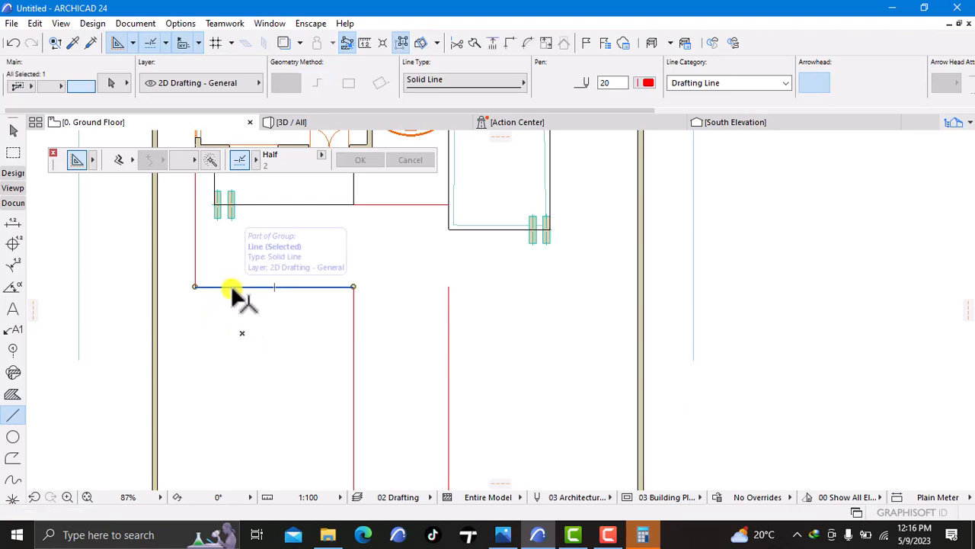
left_click(232, 290, "shift")
right_click(232, 320)
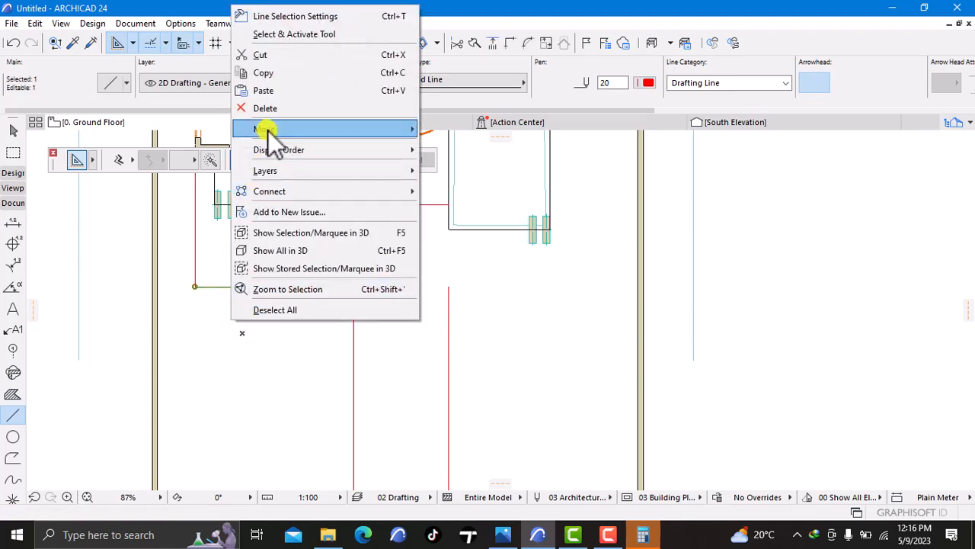
mouse_move(268, 132)
left_click(457, 129)
left_click(404, 308)
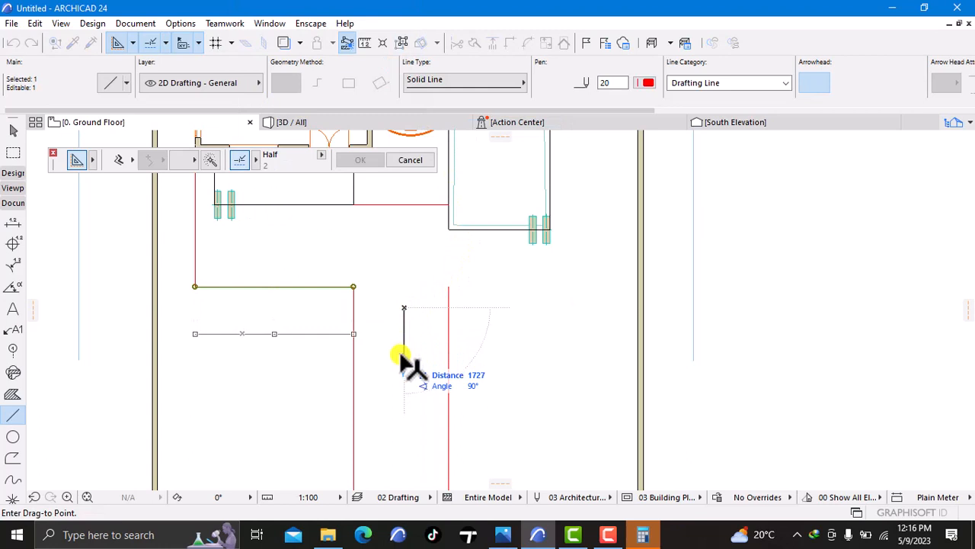
type("2")
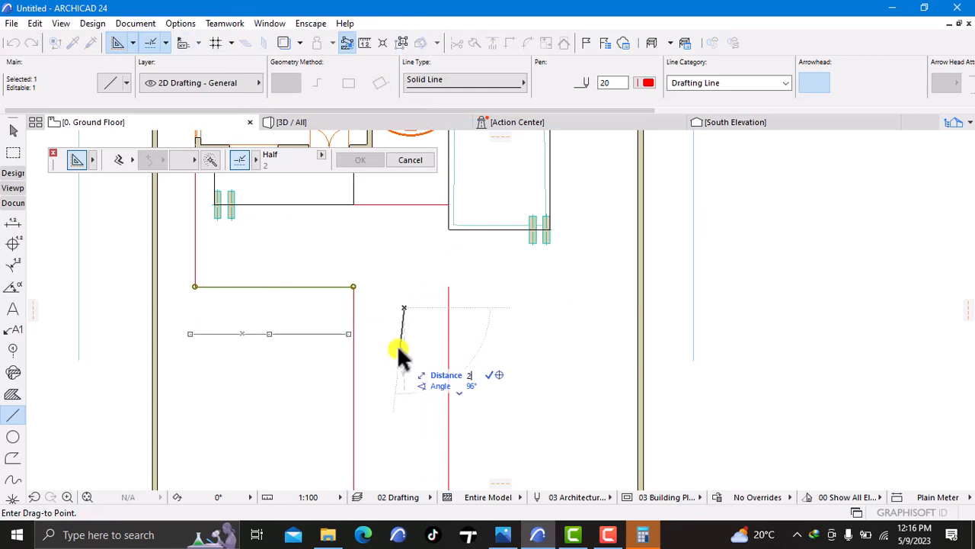
key("Escape")
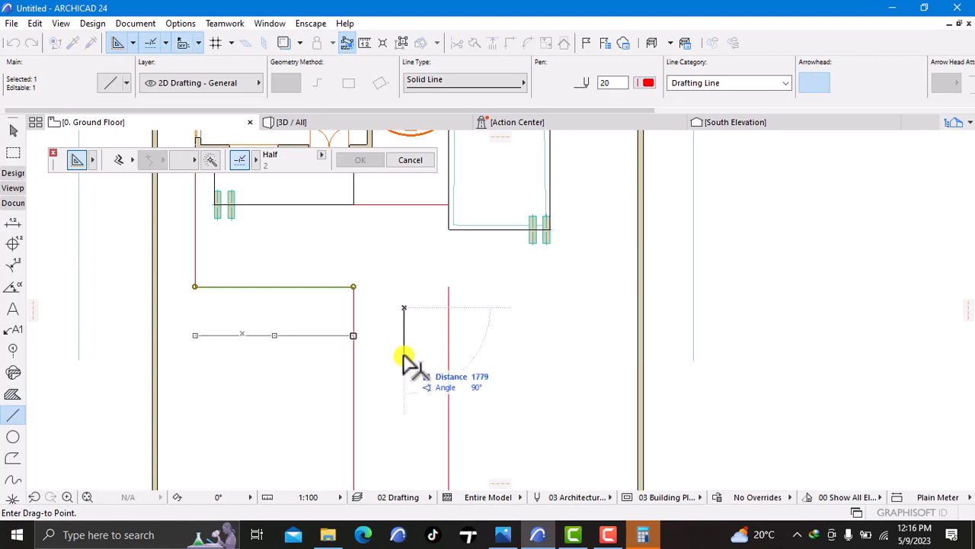
type("2000")
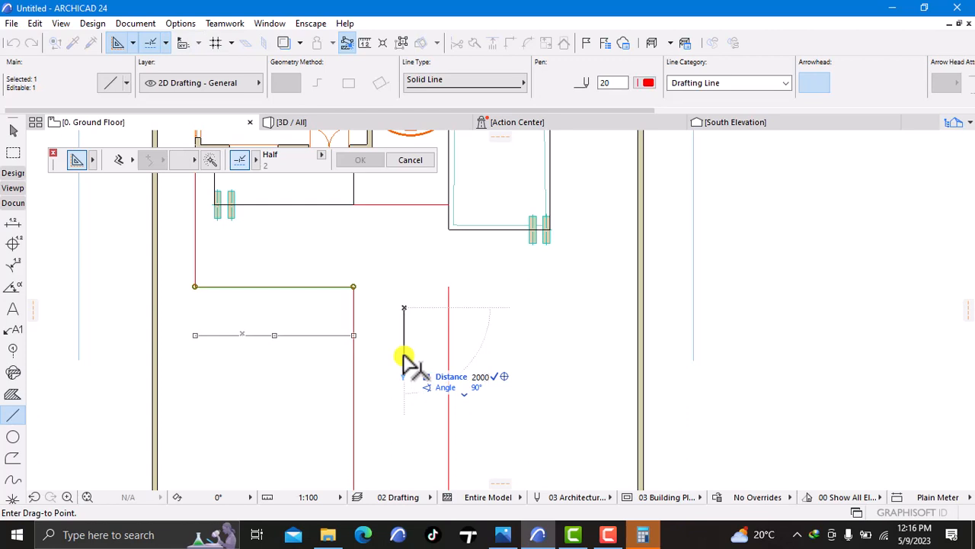
key("Return")
key("Escape")
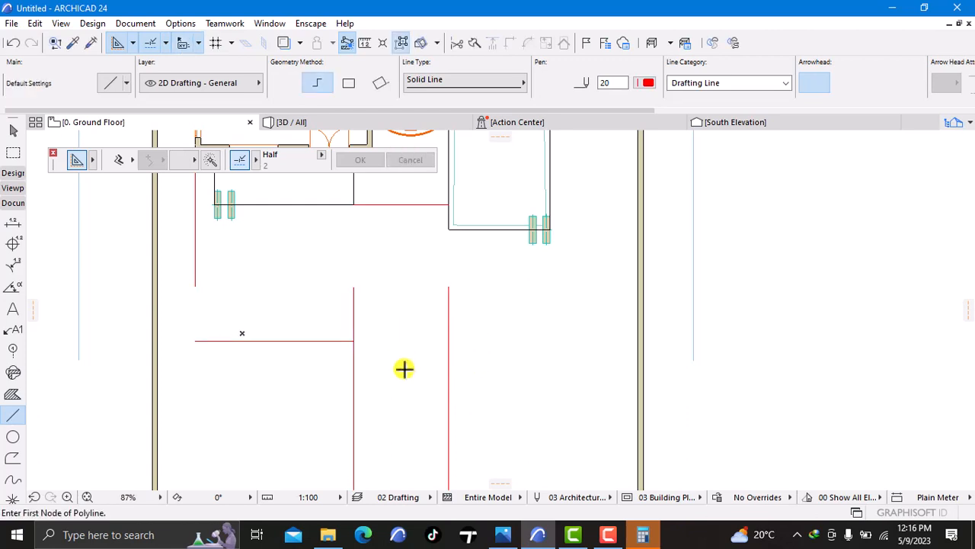
- Extend the vertical paving line from the house corner down to the outer end of the horizontal paving edge
scroll(402, 373, "down", 3)
scroll(345, 343, "up", 2)
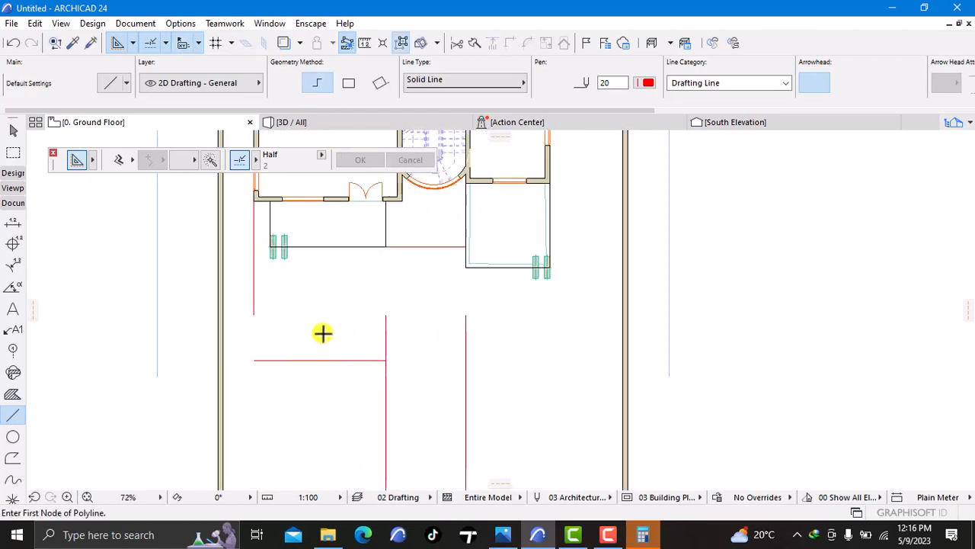
left_click(257, 307, "shift")
scroll(256, 308, "up", 3)
scroll(256, 308, "up", 1)
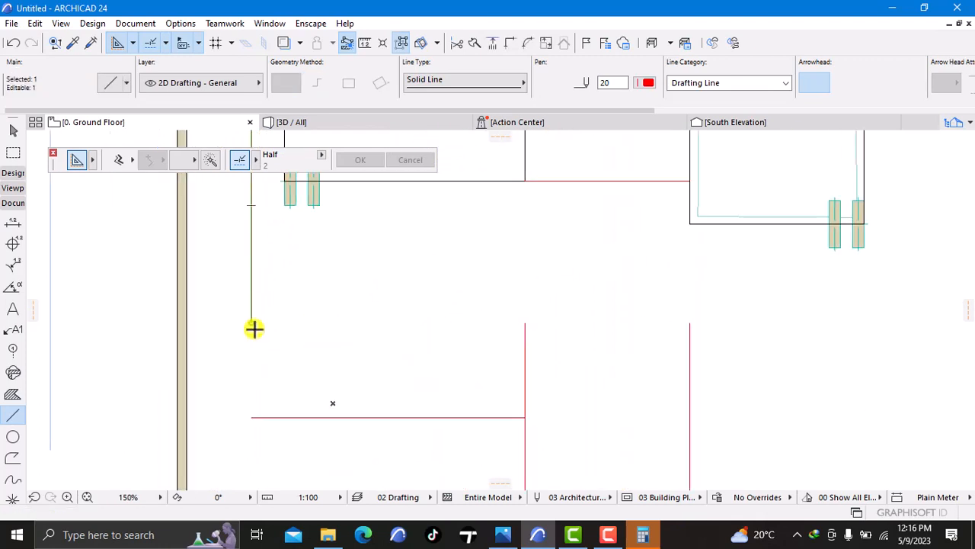
- Stretch the line along the house's west side down to the end of the horizontal red line
left_click(254, 320)
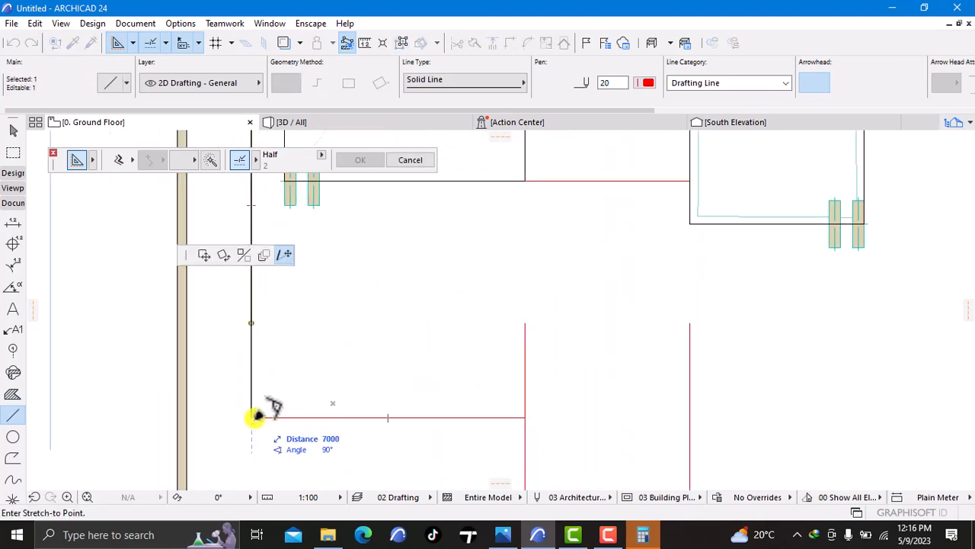
left_click(254, 416)
key("Escape")
scroll(589, 402, "down", 3)
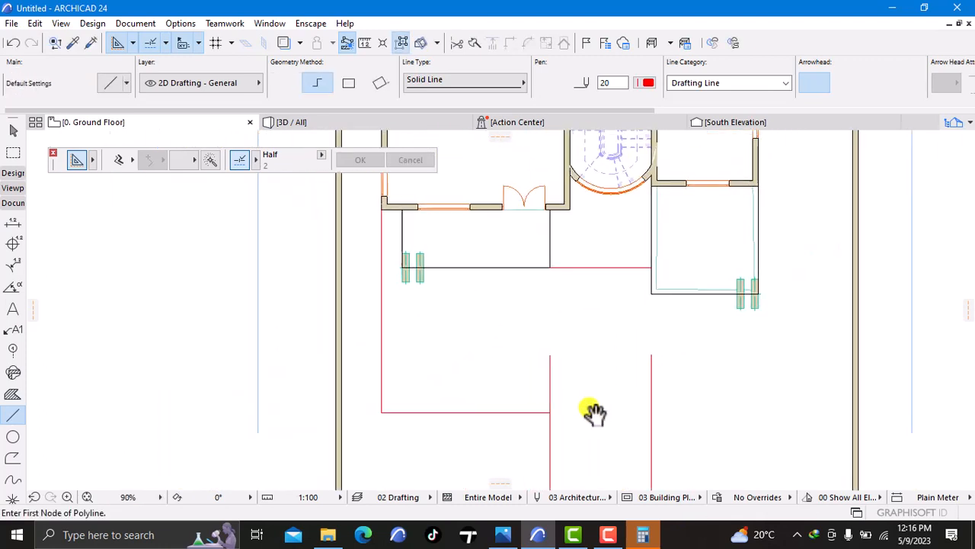
- Shorten the driveway's west vertical line so its upper end meets the corner with the horizontal red line
middle_click_drag(592, 409, 523, 349)
left_click(481, 292, "shift")
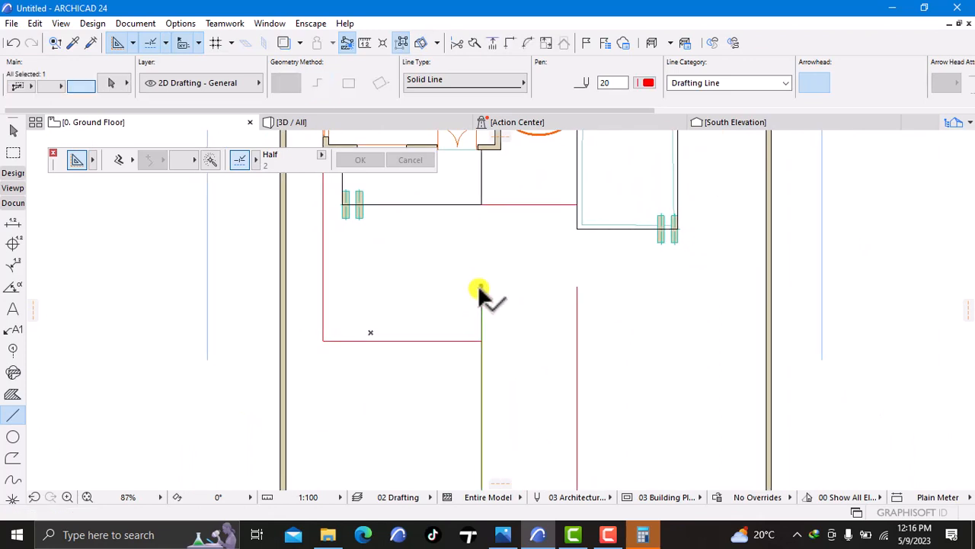
left_click(483, 287)
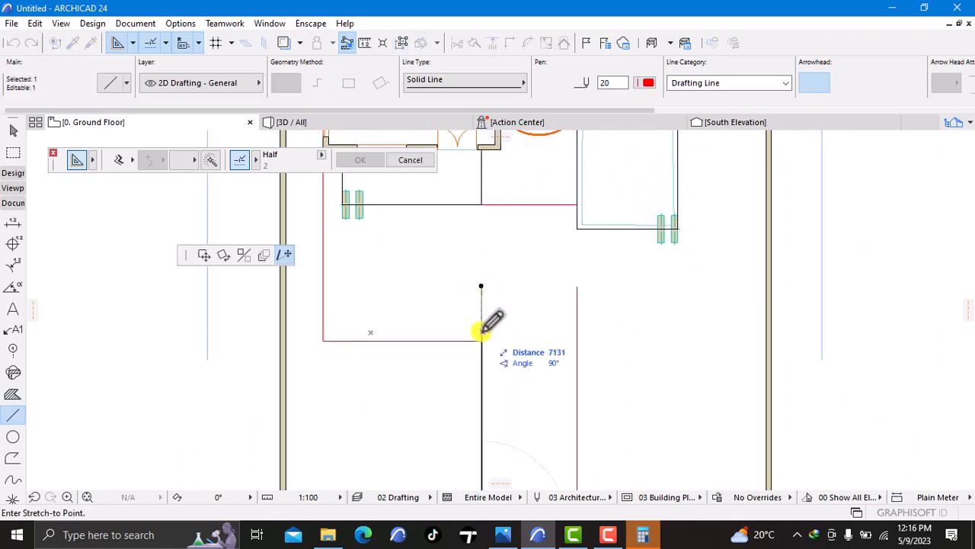
left_click(482, 341)
key("Escape")
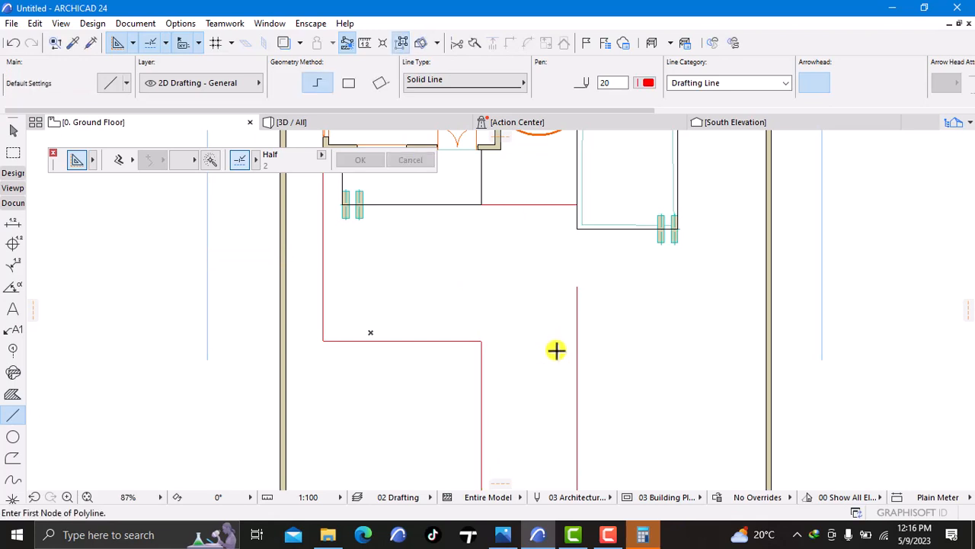
- Extend the driveway's east vertical line up to the lower-left corner of the east porch
scroll(556, 358, "down", 2)
middle_click_drag(557, 381, 485, 311)
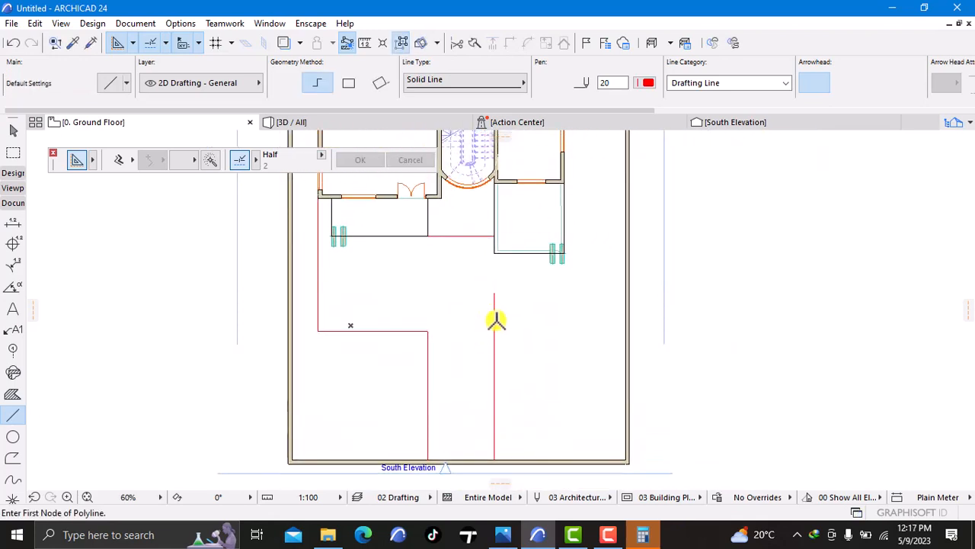
left_click(495, 329, "shift")
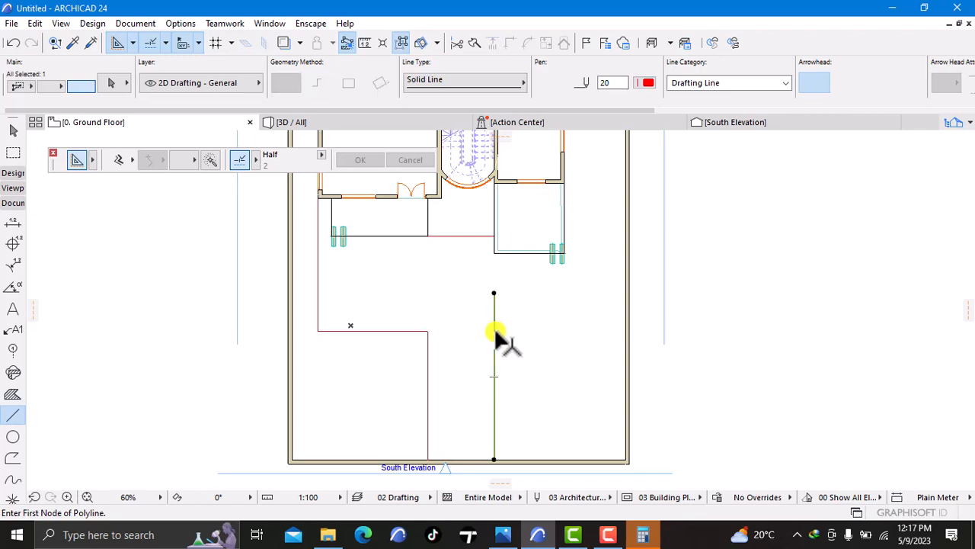
scroll(494, 307, "up", 1)
scroll(495, 302, "up", 2)
left_click(493, 288)
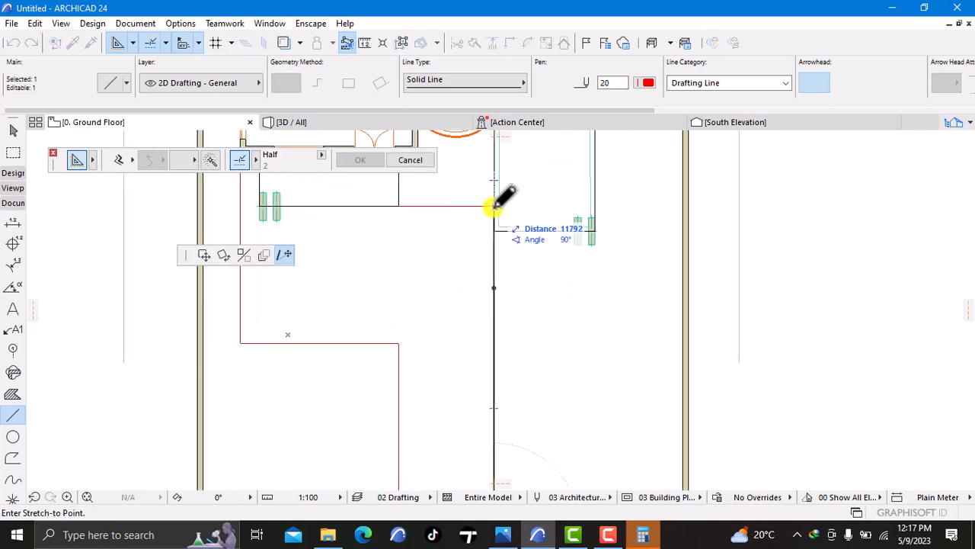
left_click(494, 229)
key("Escape")
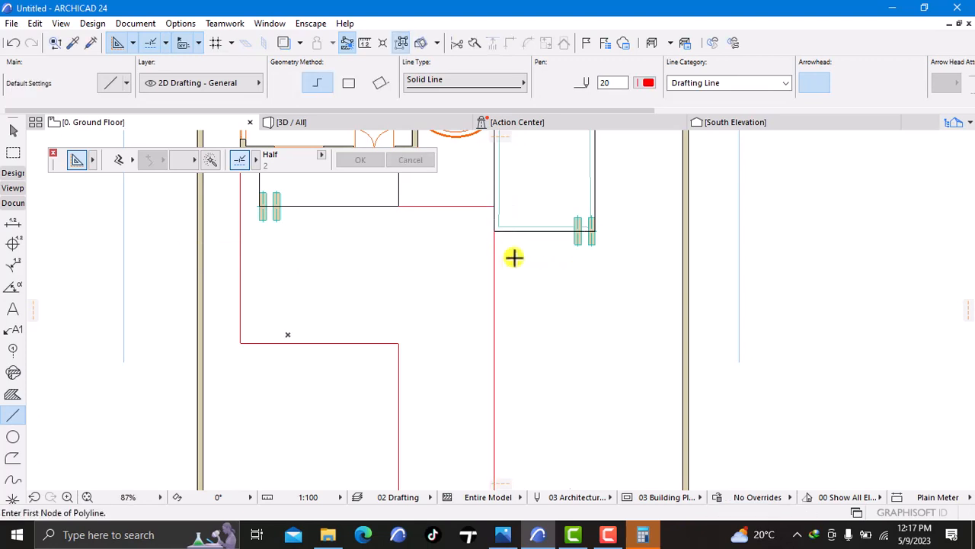
scroll(521, 265, "down", 2)
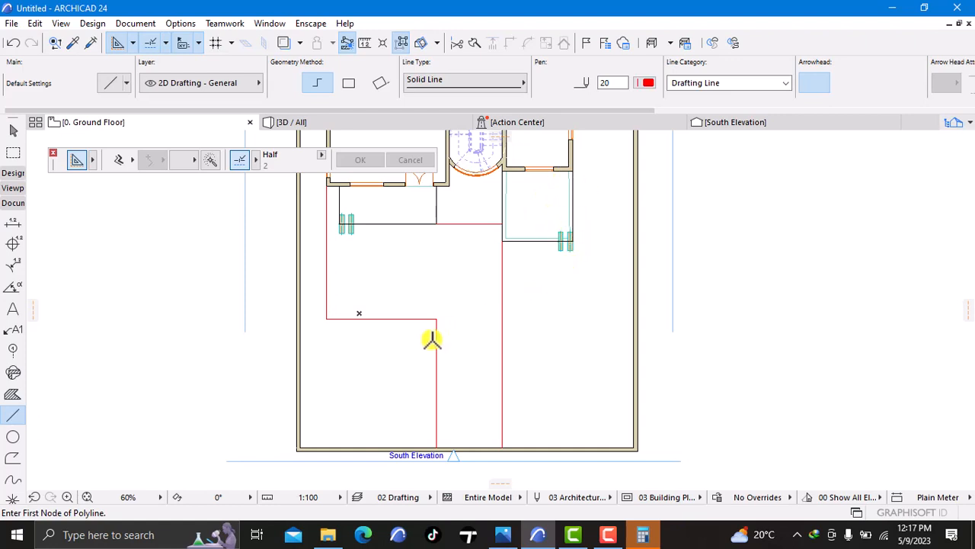
scroll(393, 318, "up", 3)
middle_click_drag(390, 311, 423, 402)
middle_click_drag(368, 355, 372, 387)
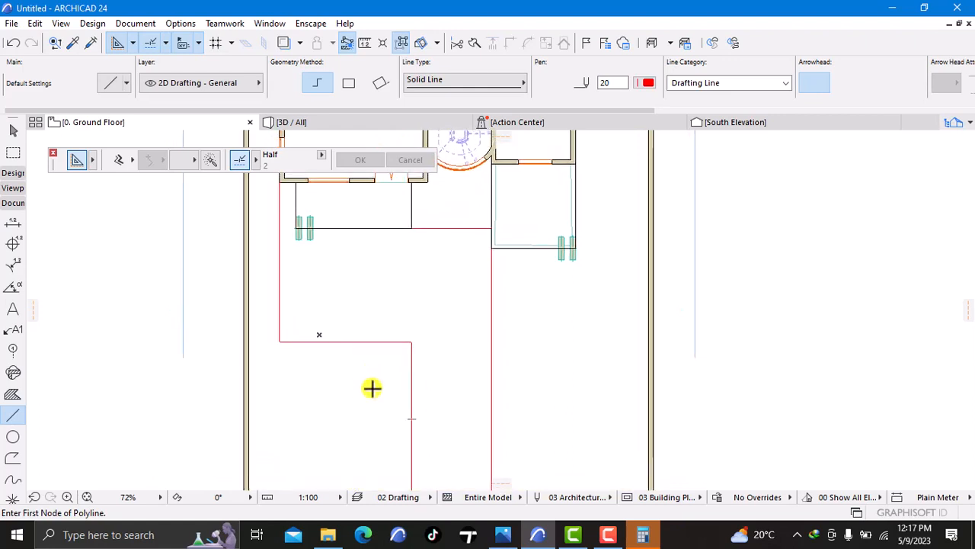
left_click(411, 358, "shift")
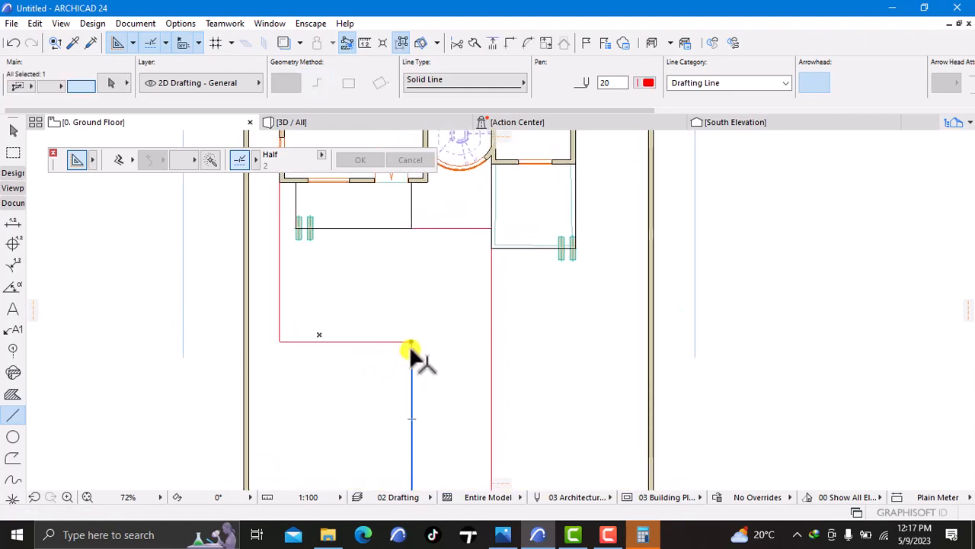
scroll(404, 346, "up", 1)
key("Escape")
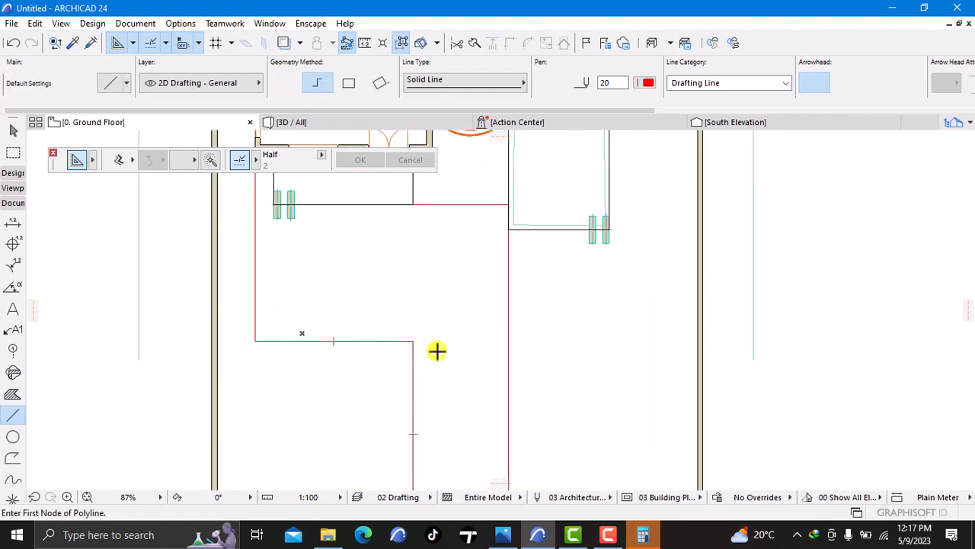
- Offset a copy of the three connected west boundary lines by 150 towards their outer side
left_click(298, 342, "shift")
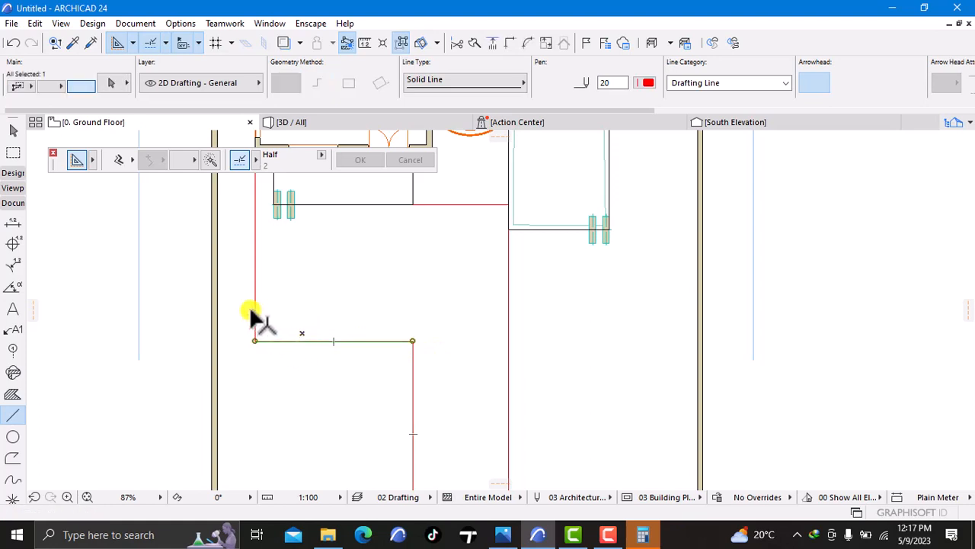
left_click(255, 315, "shift")
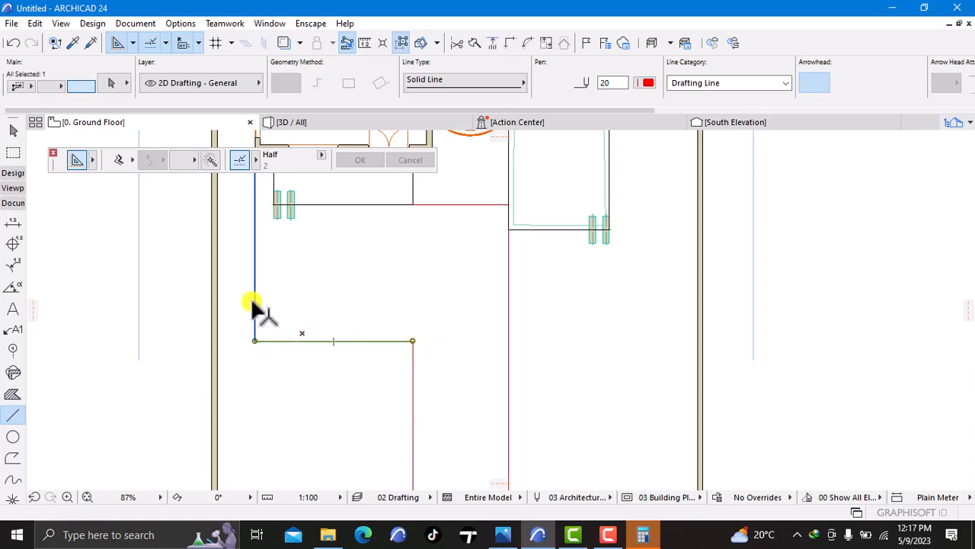
left_click(414, 379, "shift")
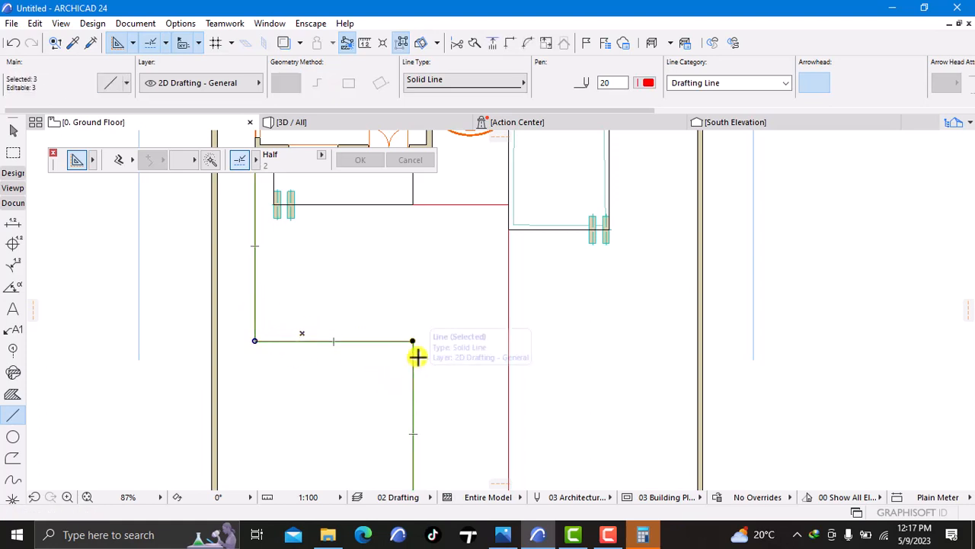
left_click(119, 164)
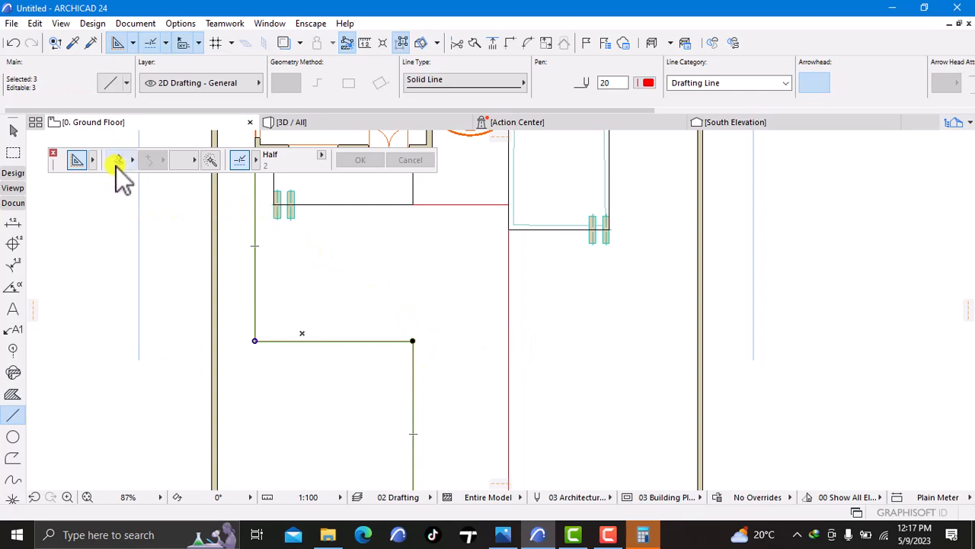
left_click(211, 164)
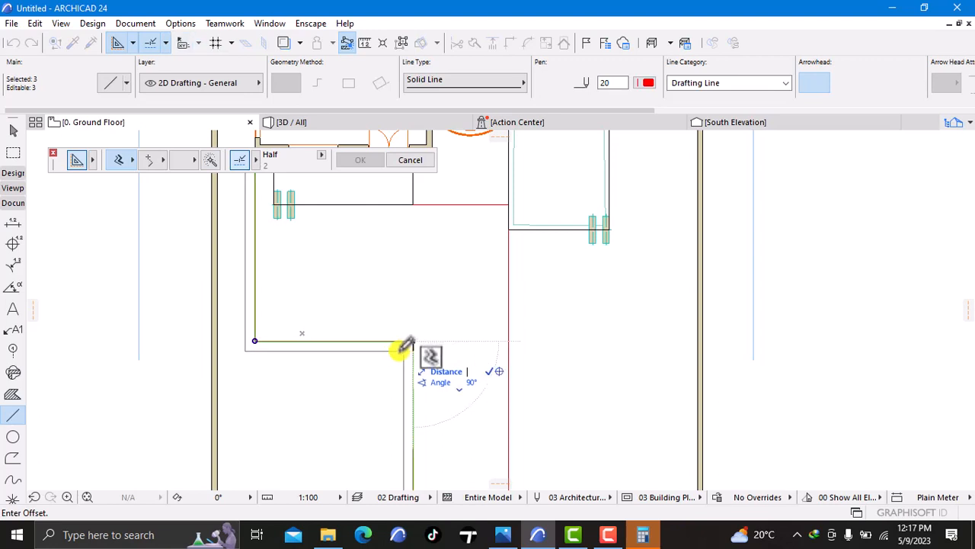
type("50")
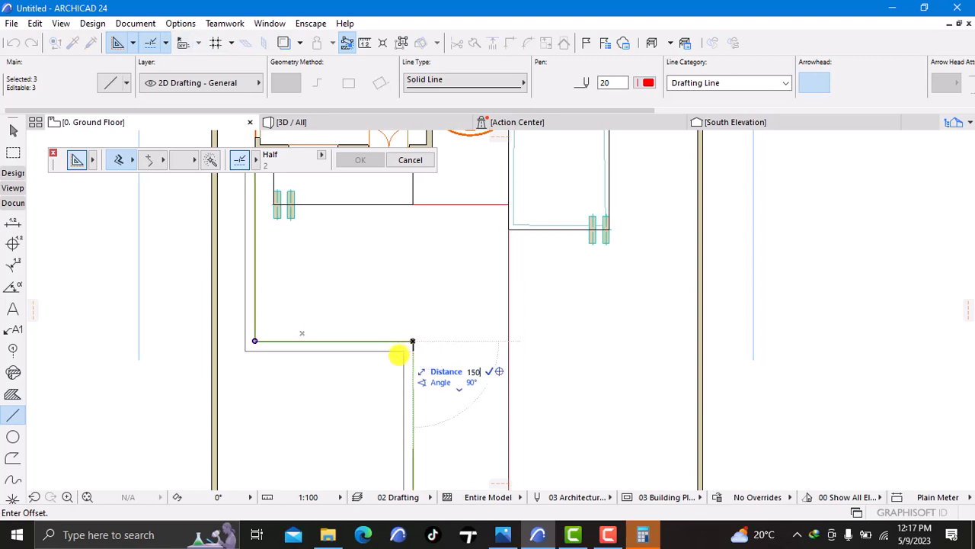
key("Return")
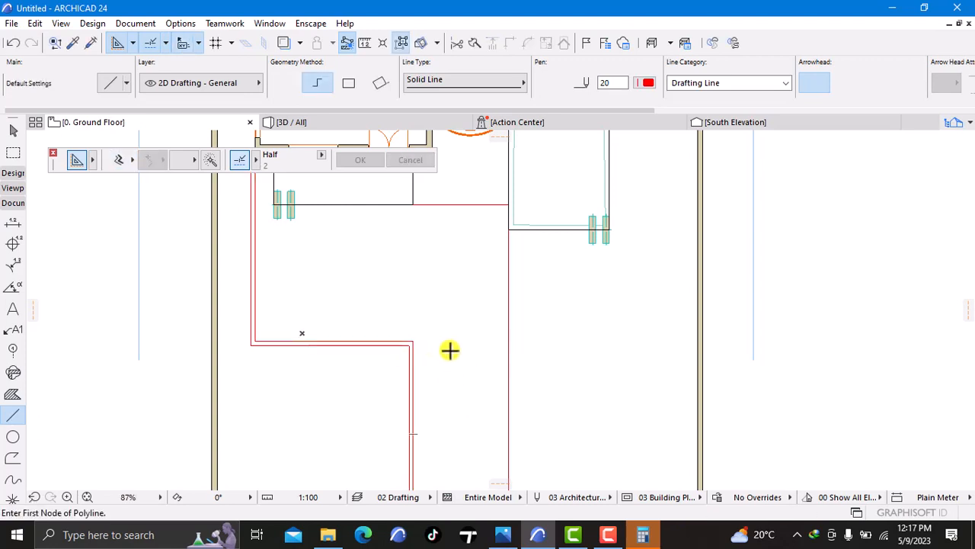
- Draw a short line closing the upper ends of the two parallel west lines beside the house corner
scroll(449, 351, "down", 3)
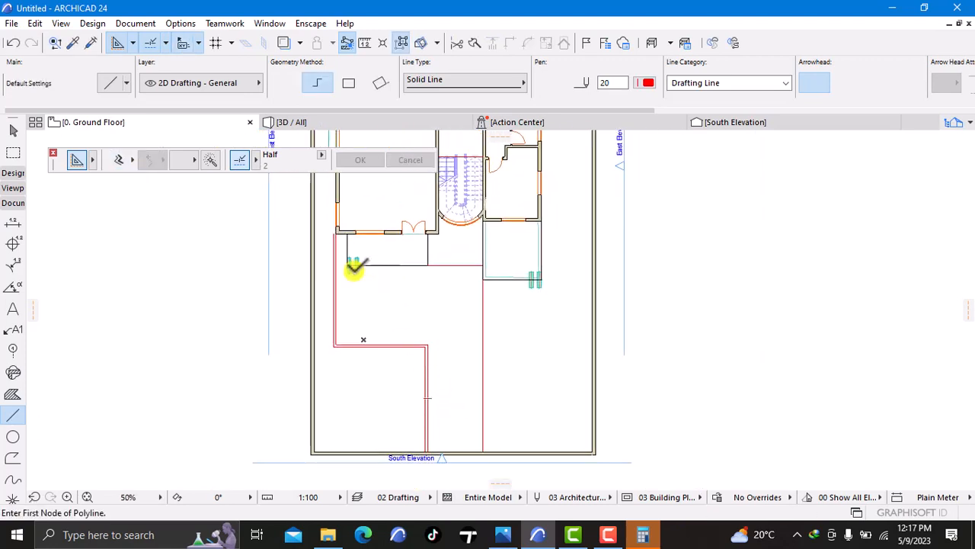
scroll(322, 250, "up", 2)
scroll(325, 181, "up", 2)
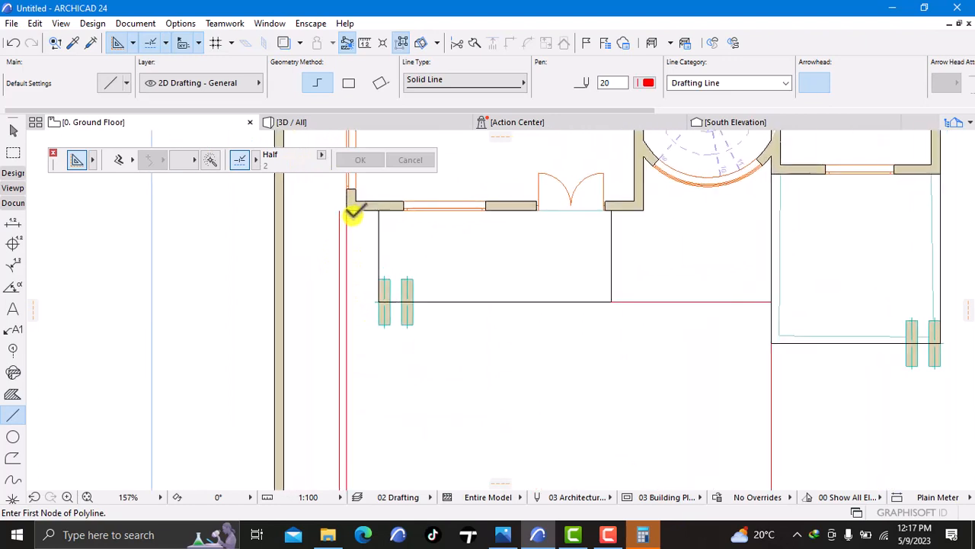
scroll(354, 213, "up", 1)
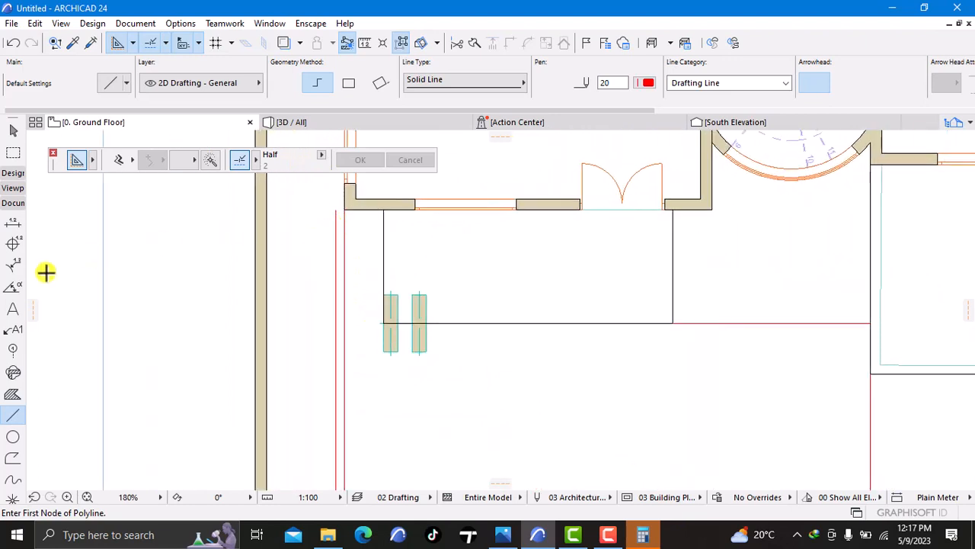
left_click(343, 209)
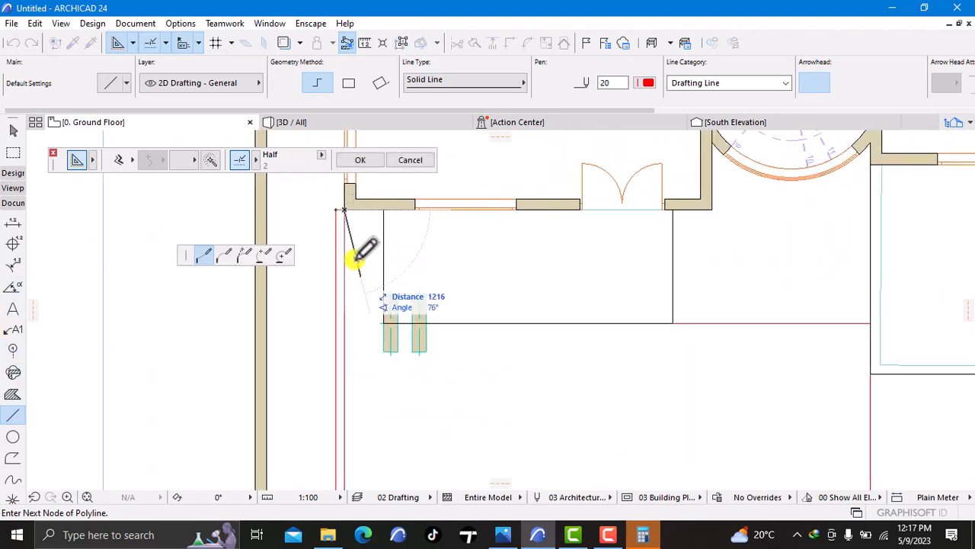
left_click(344, 208)
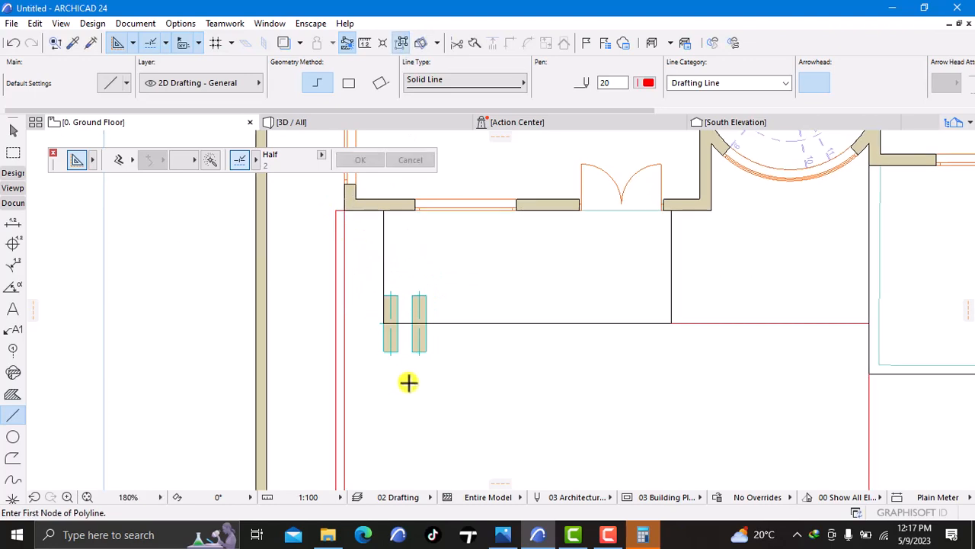
- Offset a copy of the driveway's east vertical line by 150 to the east
scroll(408, 382, "down", 5)
scroll(435, 398, "up", 2)
middle_click_drag(371, 321, 349, 281)
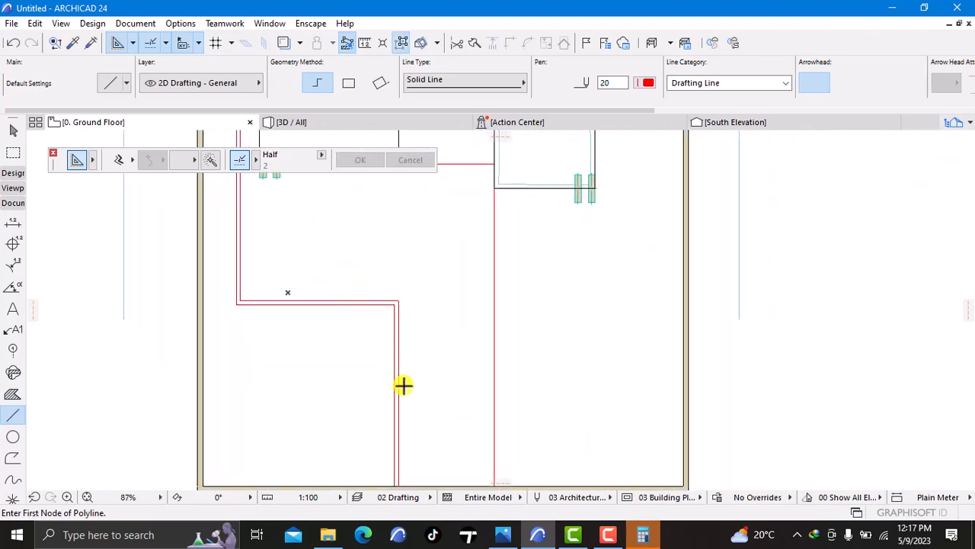
middle_click_drag(403, 380, 390, 318)
middle_click_drag(431, 362, 420, 403)
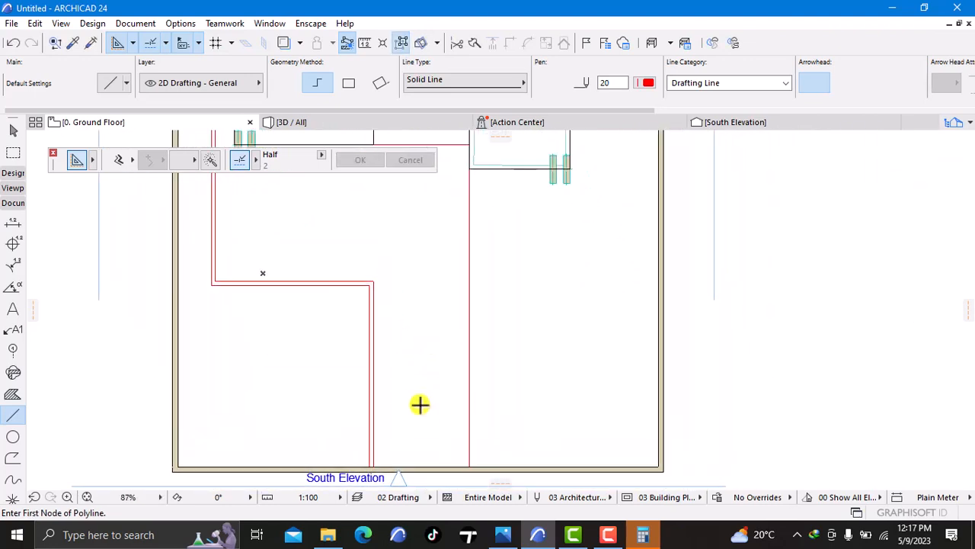
left_click(468, 351, "shift")
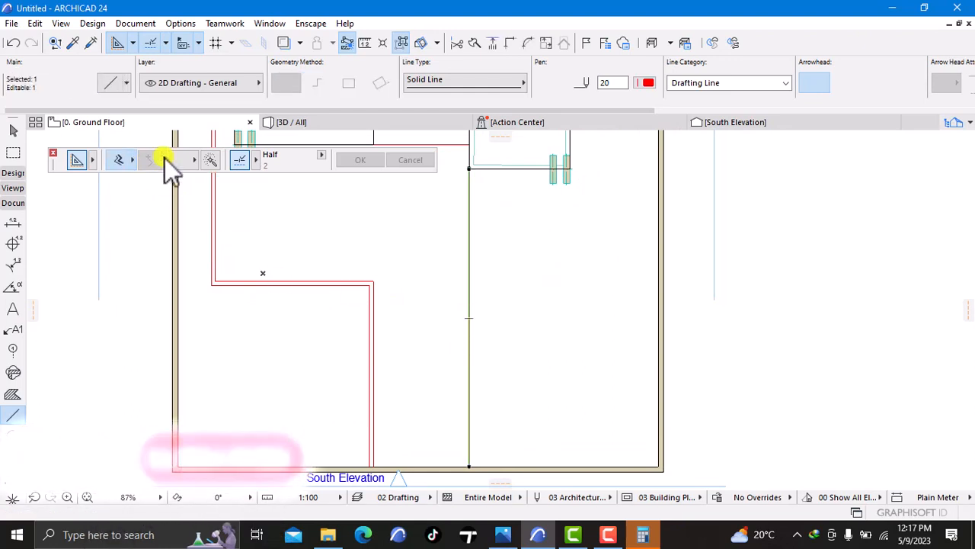
left_click(211, 160)
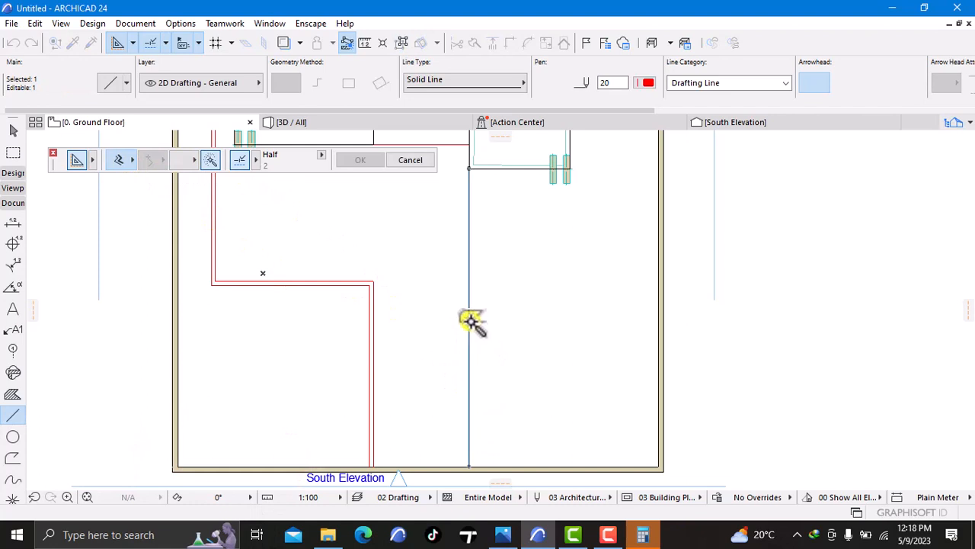
left_click(468, 317)
type("1")
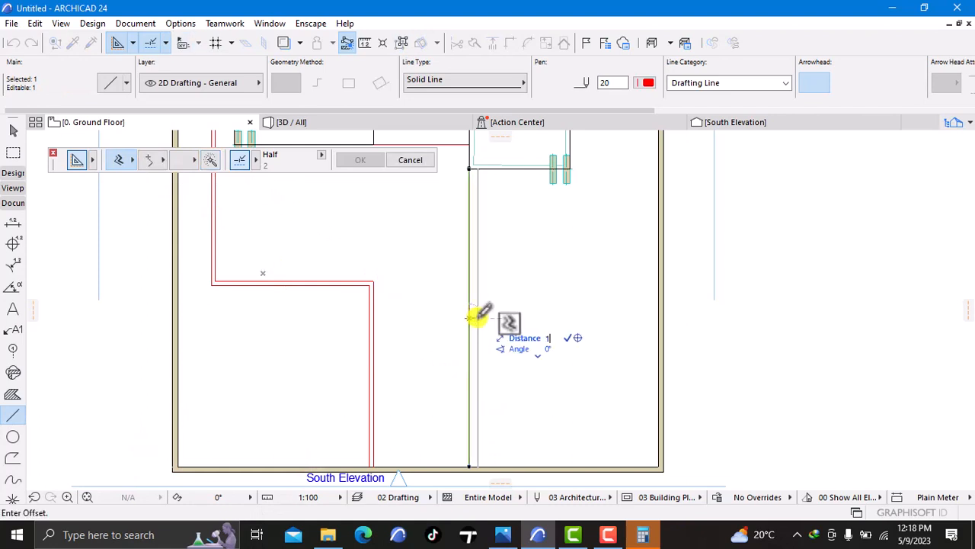
type("50")
key("Return")
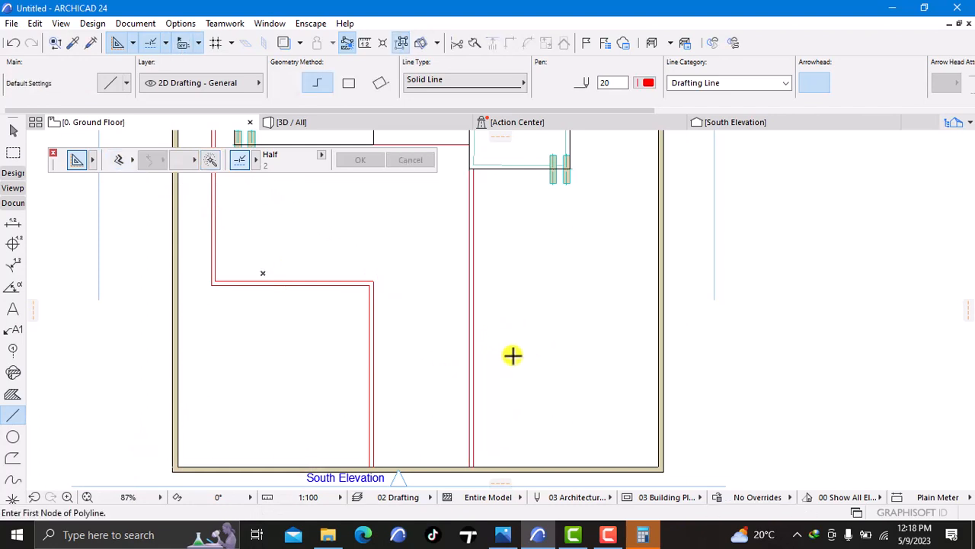
- Set the Wall tool's default override surfaces to Paint - Glossy White copy 2
left_click(12, 174)
left_click(16, 197)
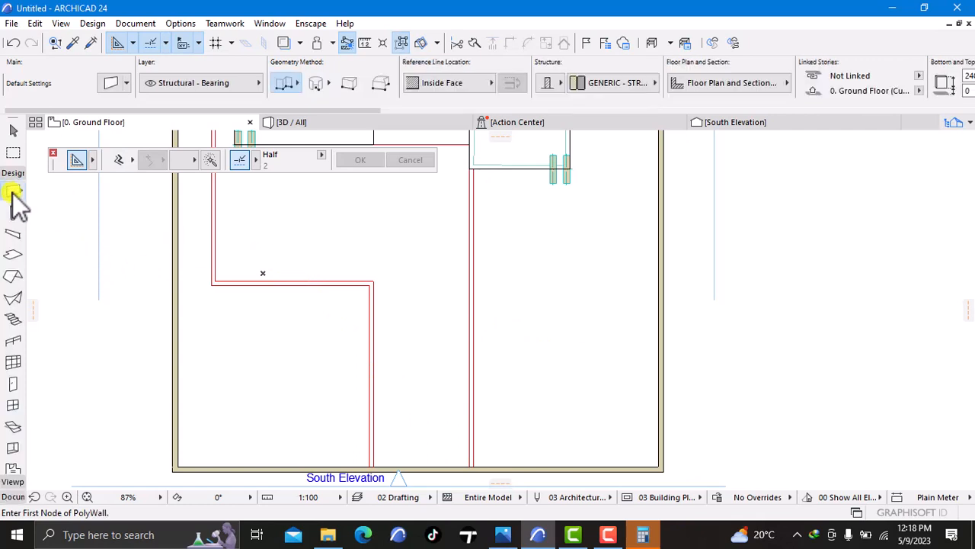
double_click(15, 197)
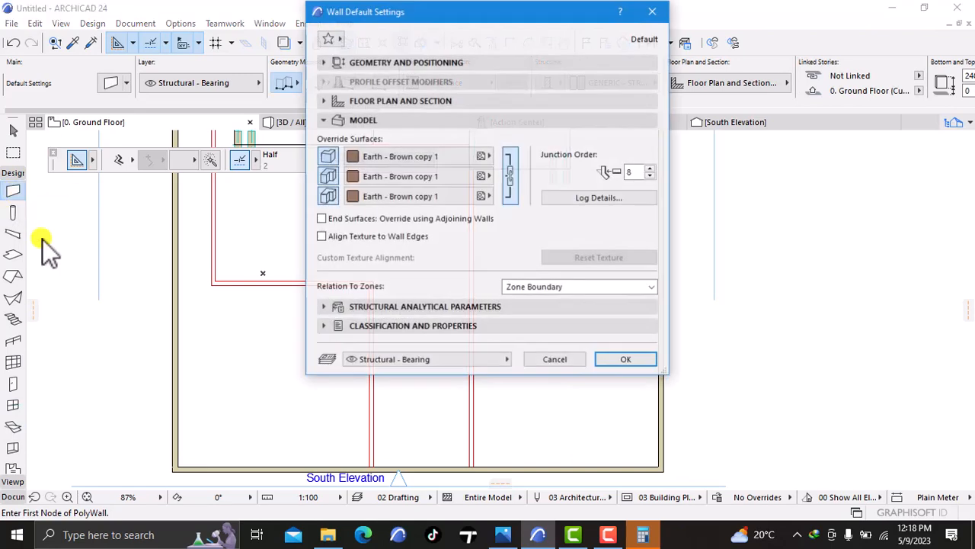
left_click(431, 160)
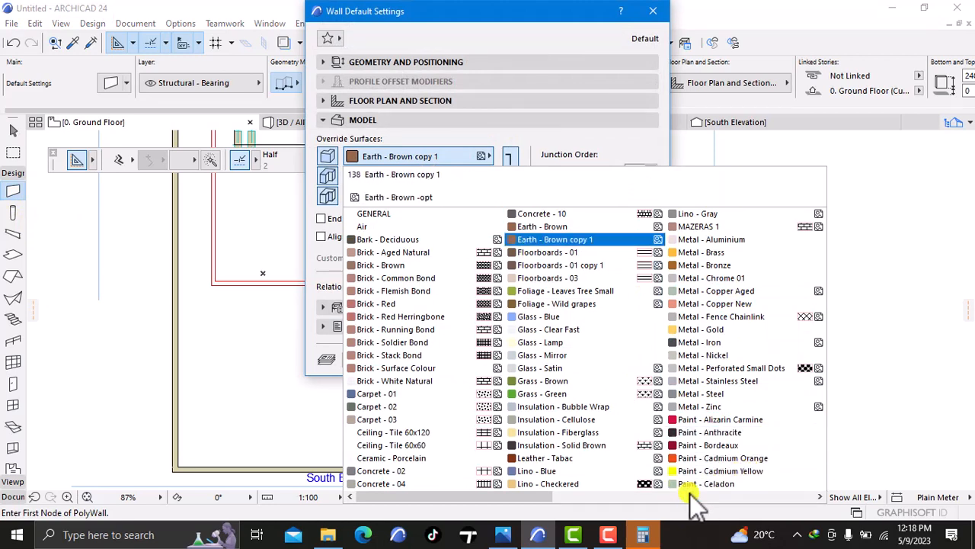
left_click(648, 496)
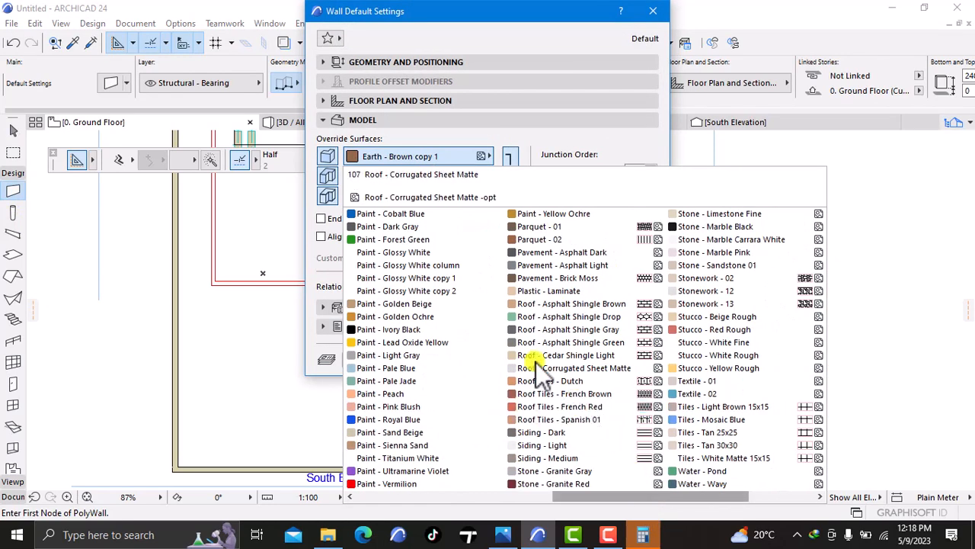
left_click(467, 289)
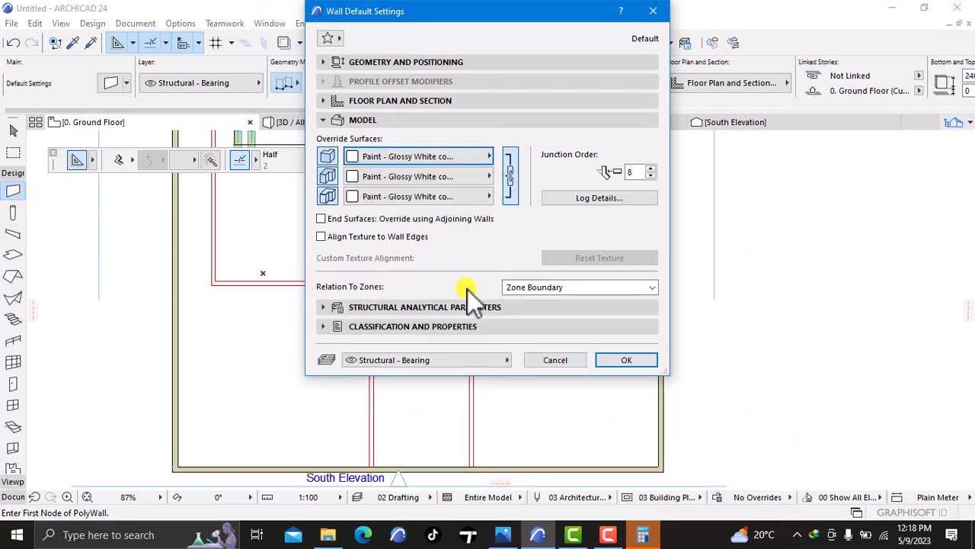
- Set the default wall height to 200 and accept the wall settings
left_click(409, 64)
double_click(426, 160)
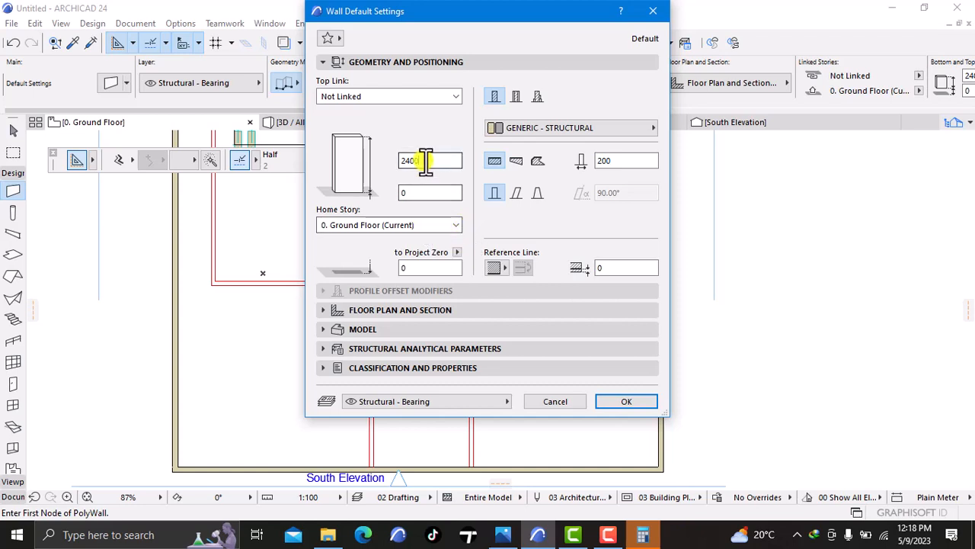
type("24")
key("BackSpace")
key("BackSpace")
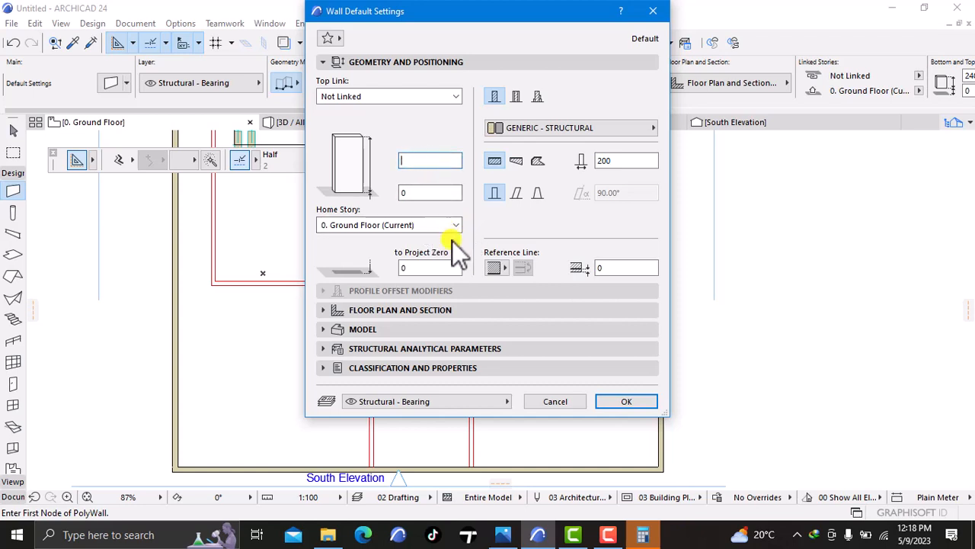
type("200")
left_click(622, 399)
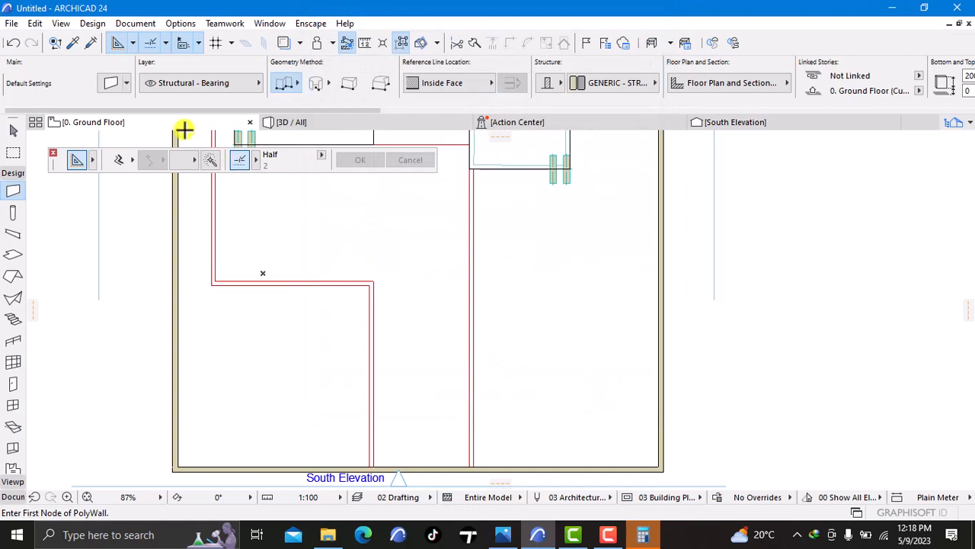
- Try to create walls along the west driveway outline with the Magic Wand
left_click(213, 263)
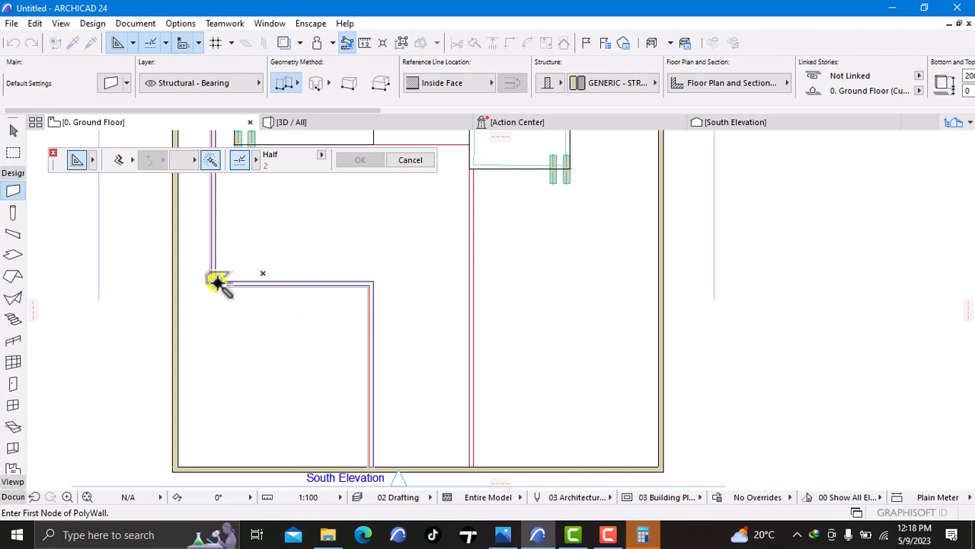
left_click(217, 282)
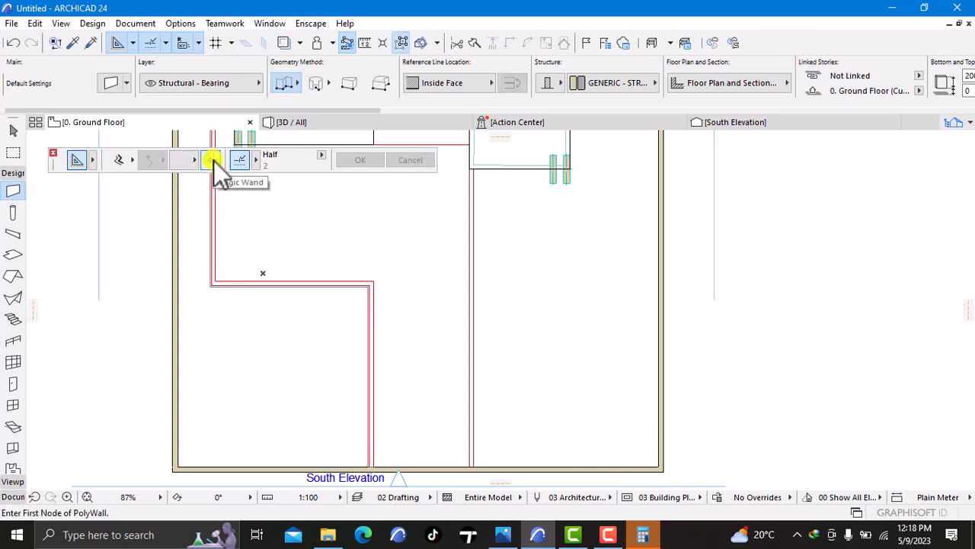
left_click(13, 43)
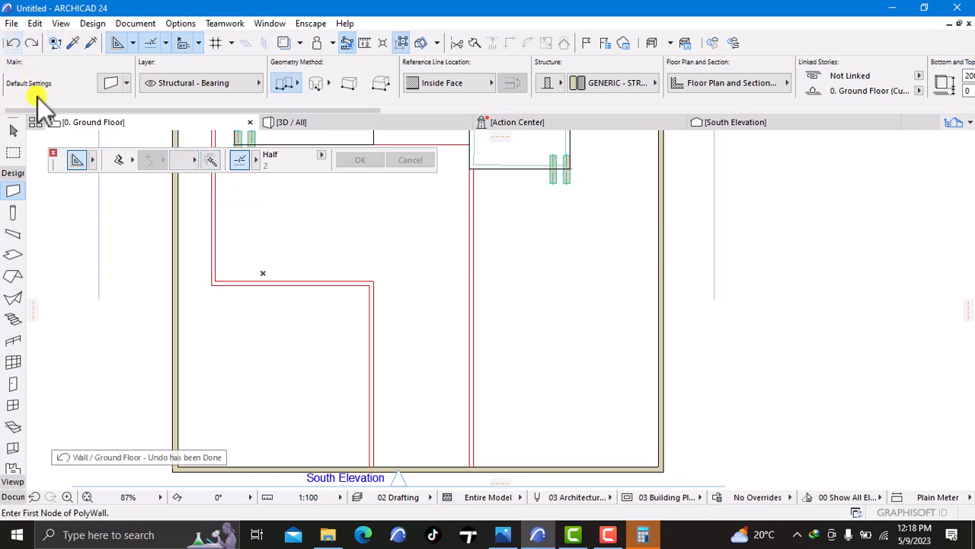
- Set the default wall thickness to 150 and accept the wall settings
left_click(14, 193)
double_click(14, 193)
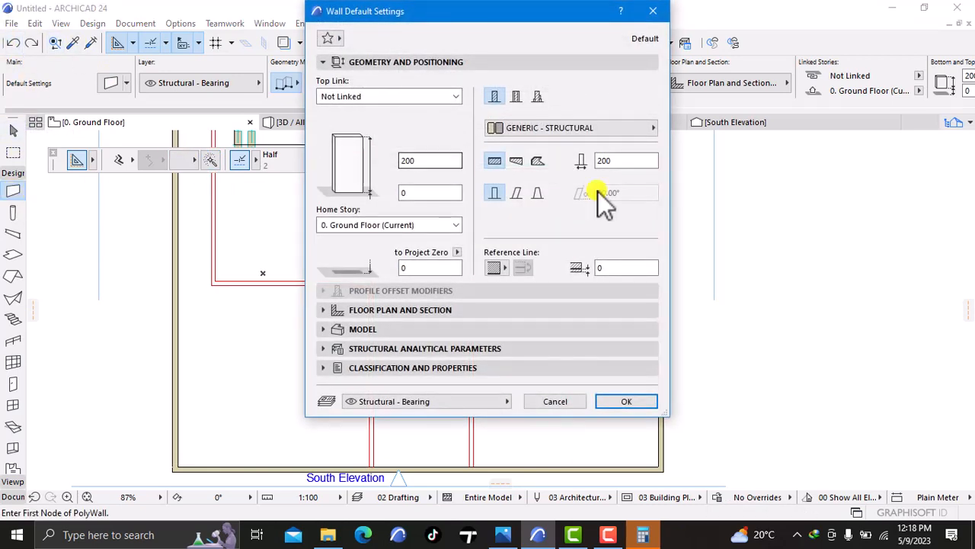
left_click(632, 175)
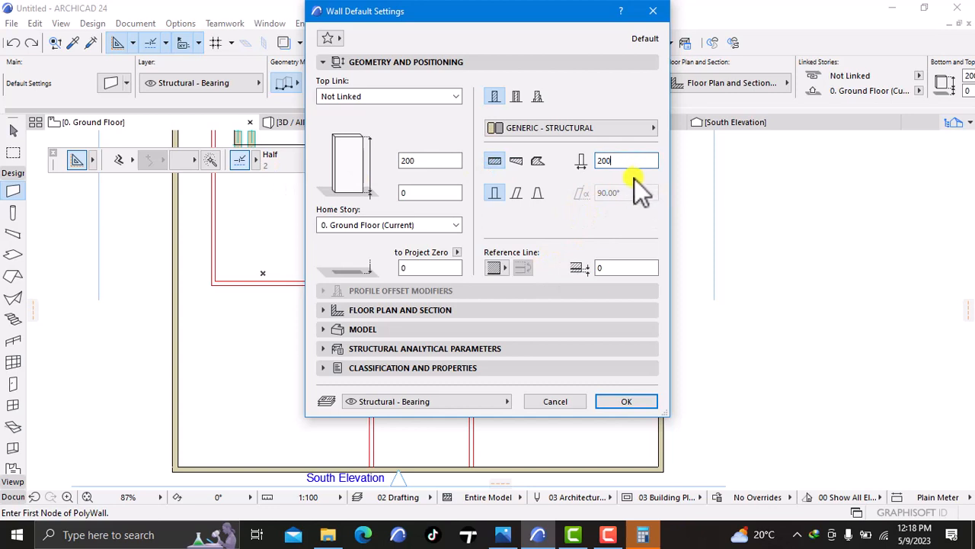
key("BackSpace")
key("BackSpace")
key("BackSpace")
type("15")
left_click(636, 404)
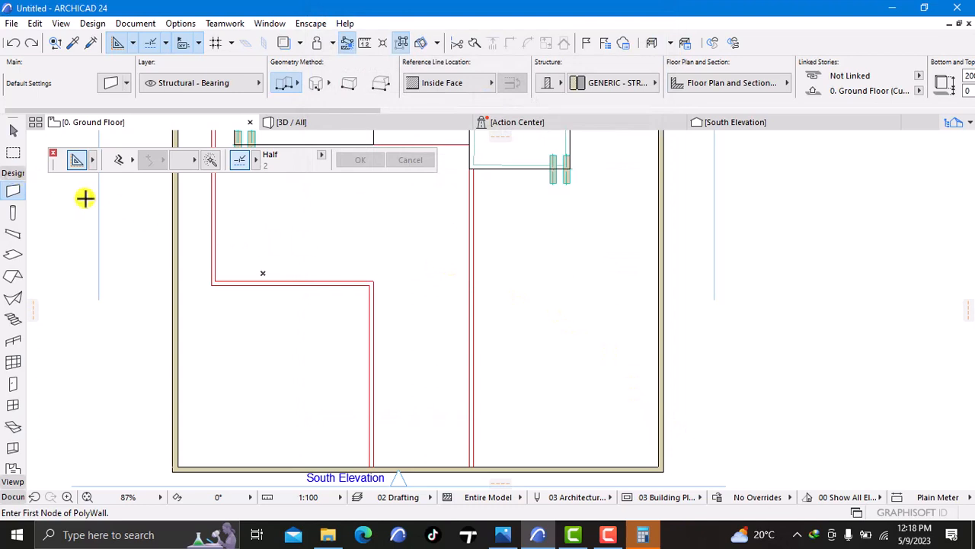
- Create connected walls along the stepped west driveway outline with the Magic Wand, filling the strip between the double lines
left_click(211, 159)
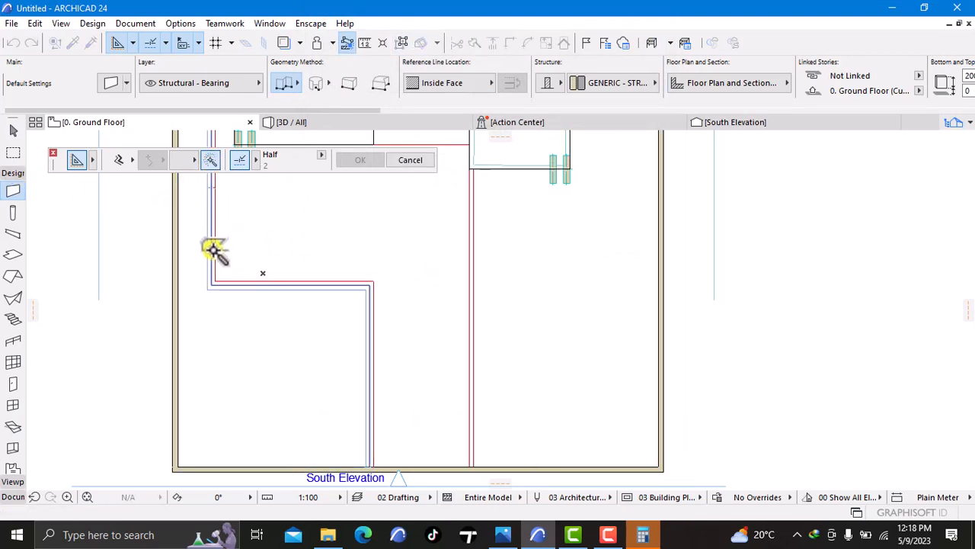
scroll(214, 252, "up", 3)
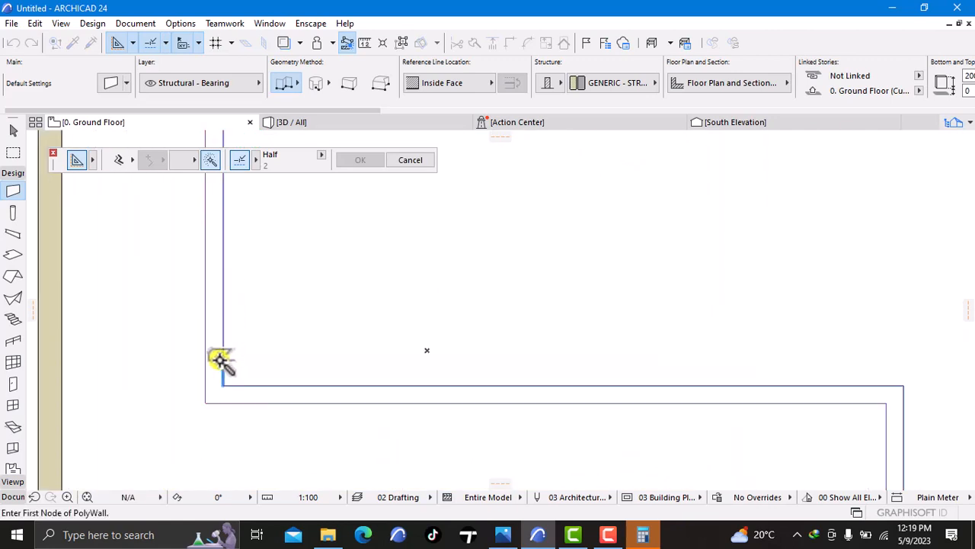
scroll(225, 354, "down", 5)
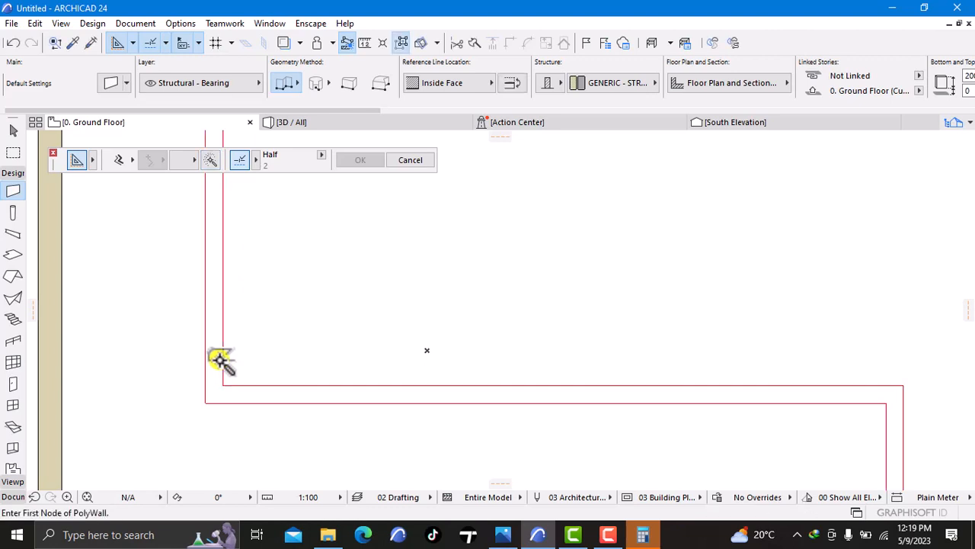
- Create a wall along the driveway's straight east double line with the Magic Wand
middle_click_drag(566, 336, 387, 246)
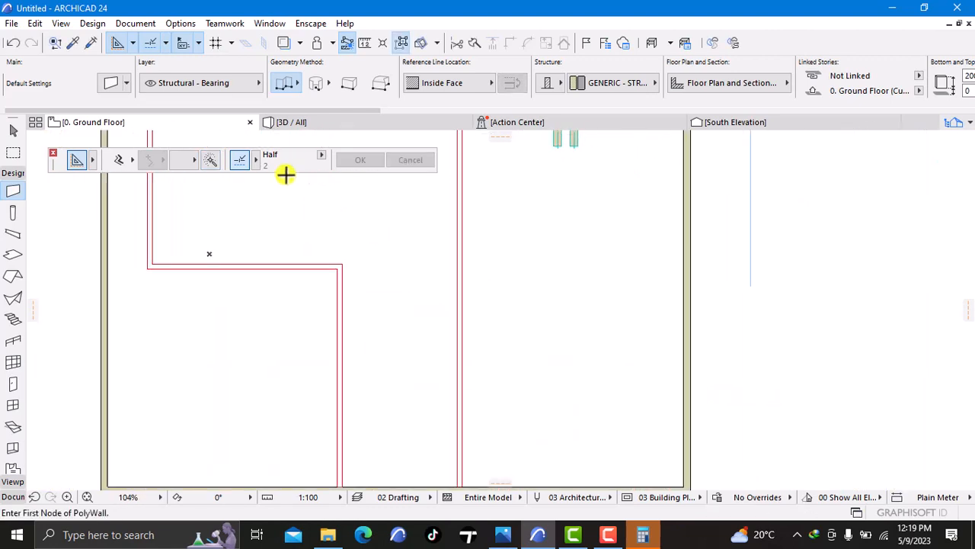
left_click(210, 160)
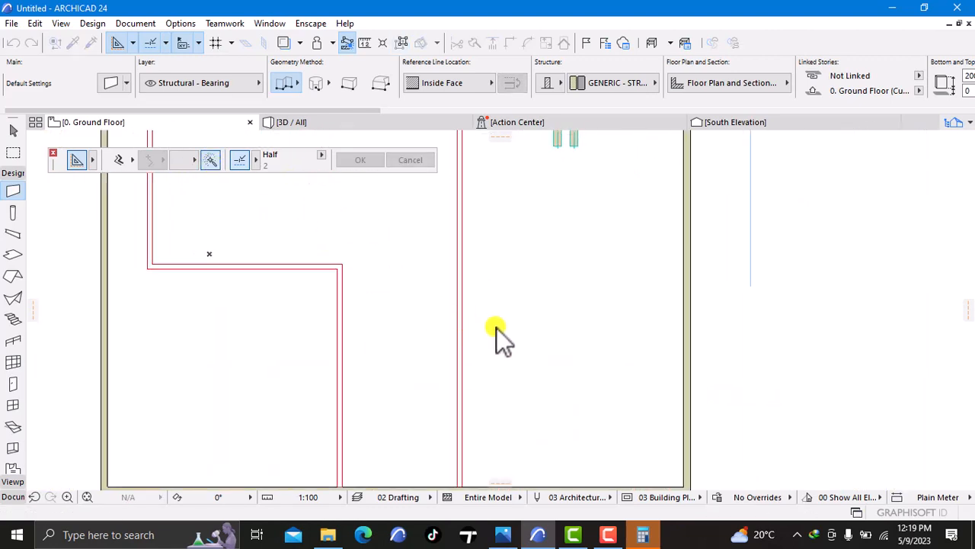
scroll(496, 327, "up", 3)
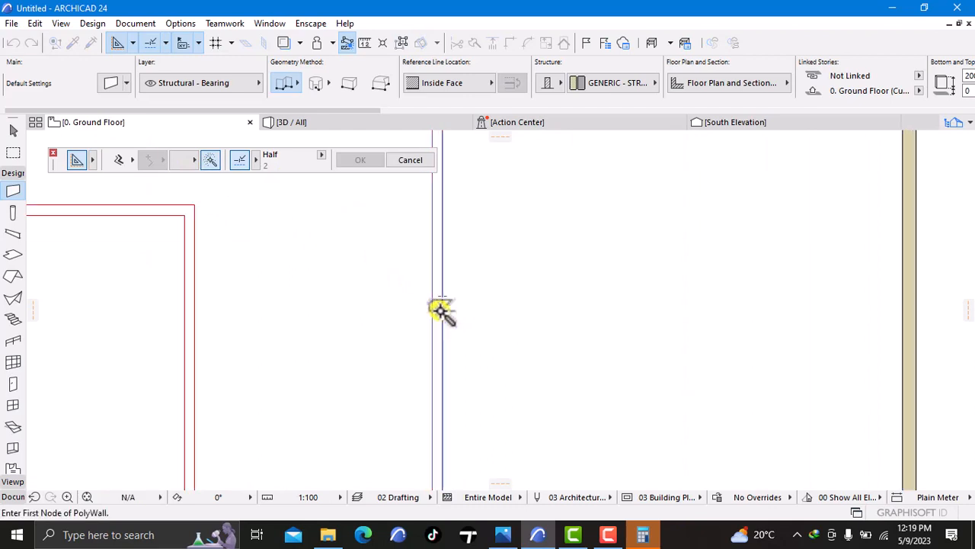
left_click(441, 311)
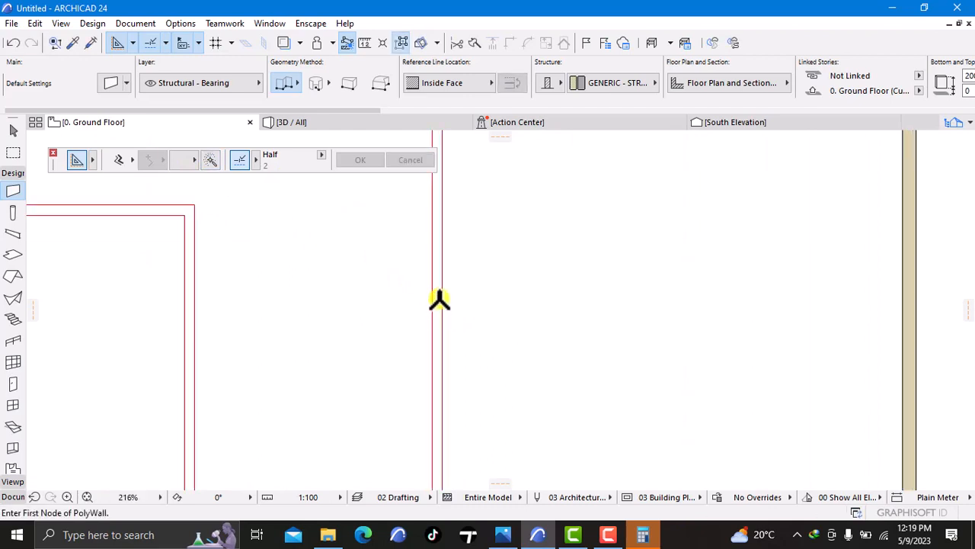
- Examine the driveway edging walls in front of the house in the 3D view
left_click(337, 128)
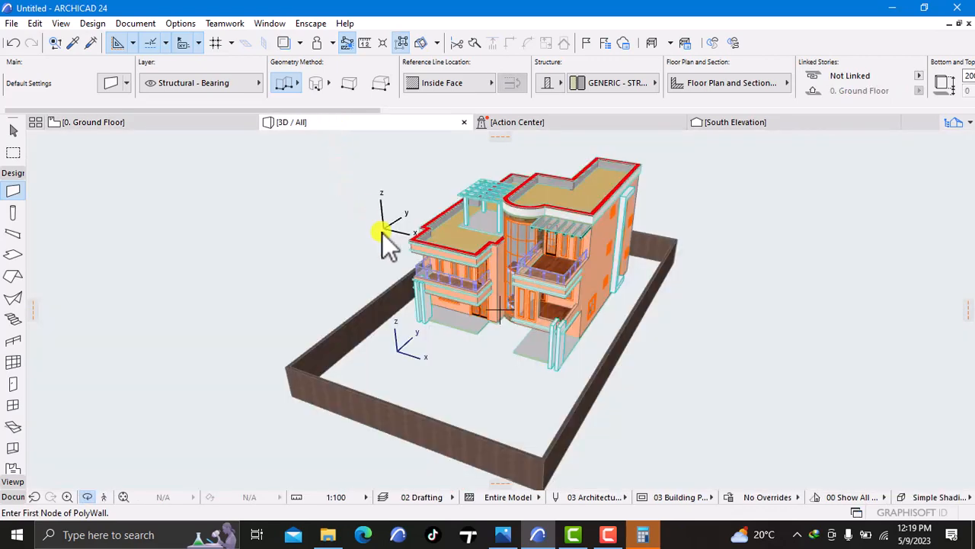
scroll(487, 366, "up", 6)
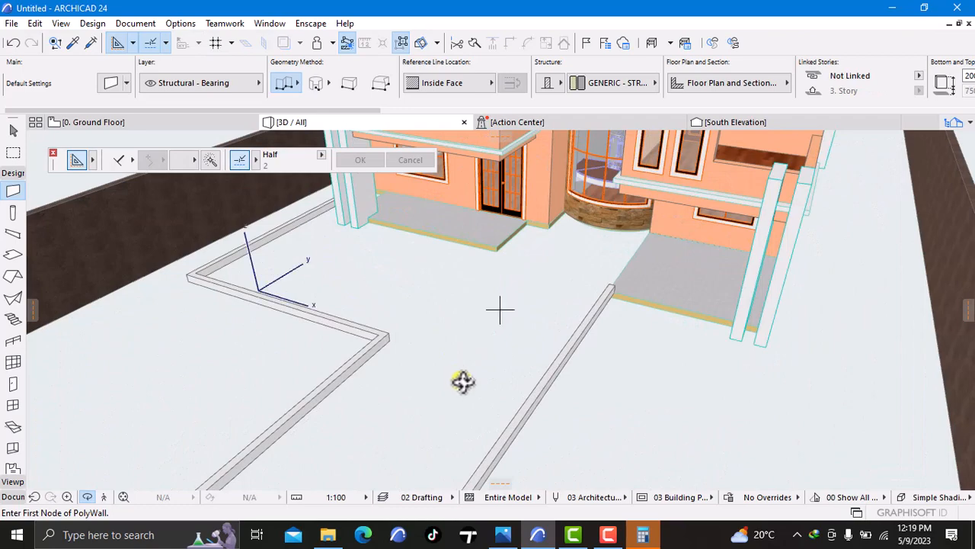
scroll(461, 373, "down", 5)
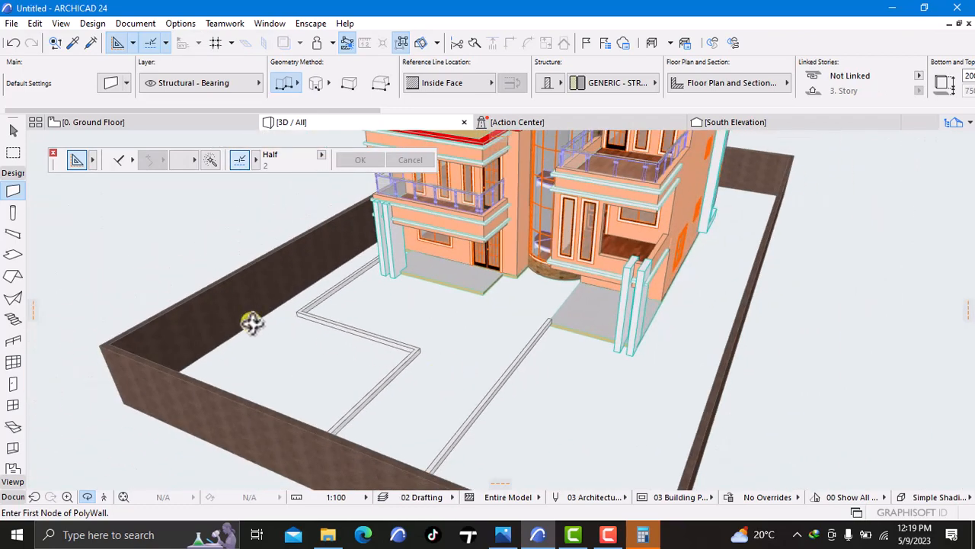
right_click(113, 243)
left_click(85, 309)
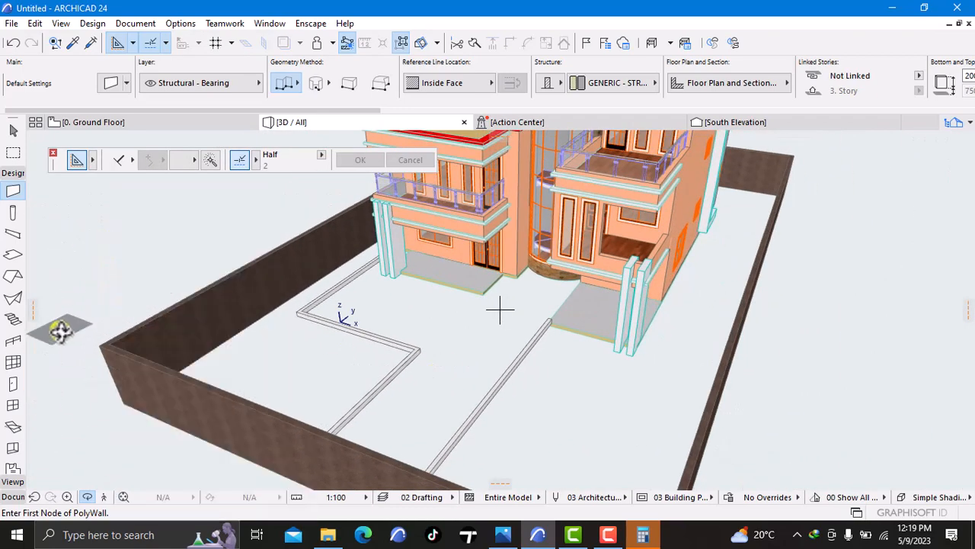
left_click_drag(61, 332, 28, 302)
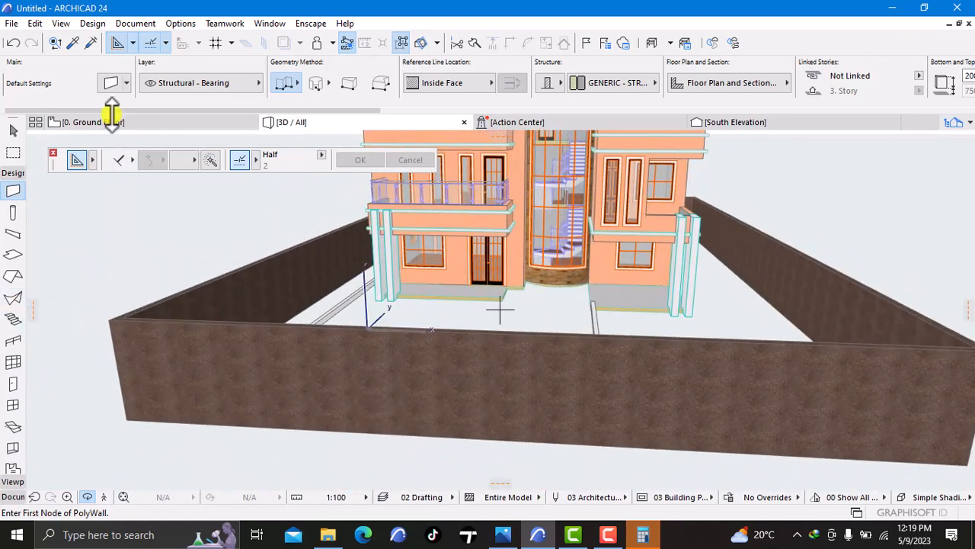
- On the ground floor plan, set the base elevation of all four driveway edging walls to 150 above Project Zero
left_click(110, 123)
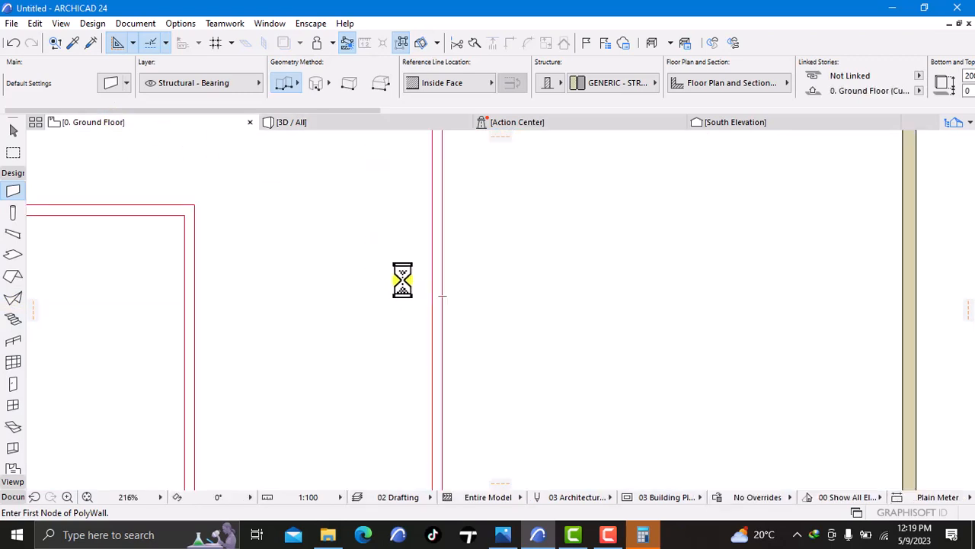
scroll(394, 282, "down", 3)
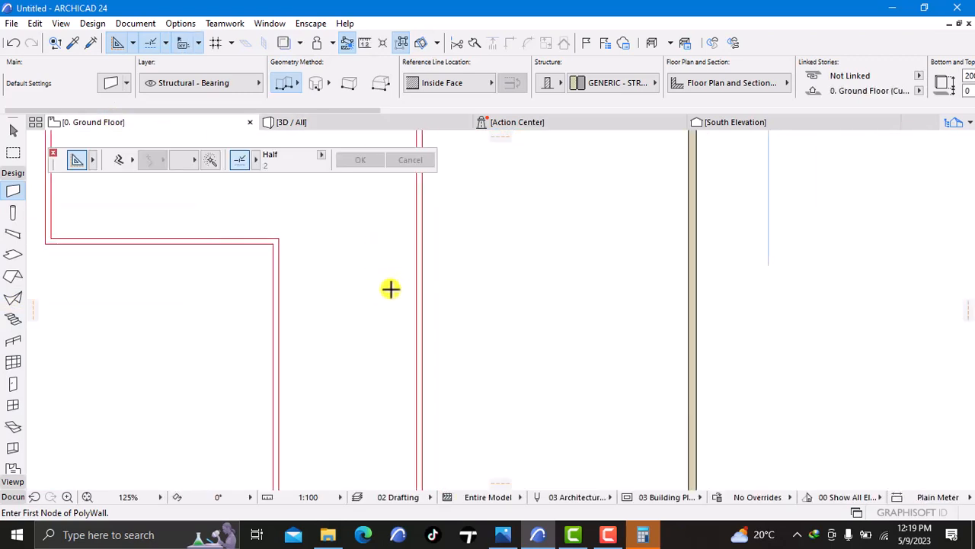
left_click(279, 300, "shift")
left_click(225, 238, "shift")
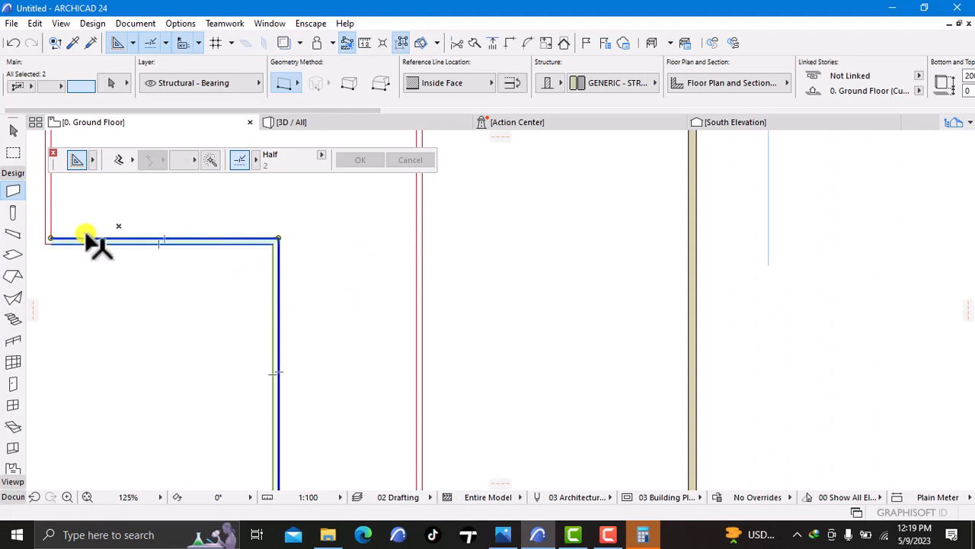
left_click(51, 221, "shift")
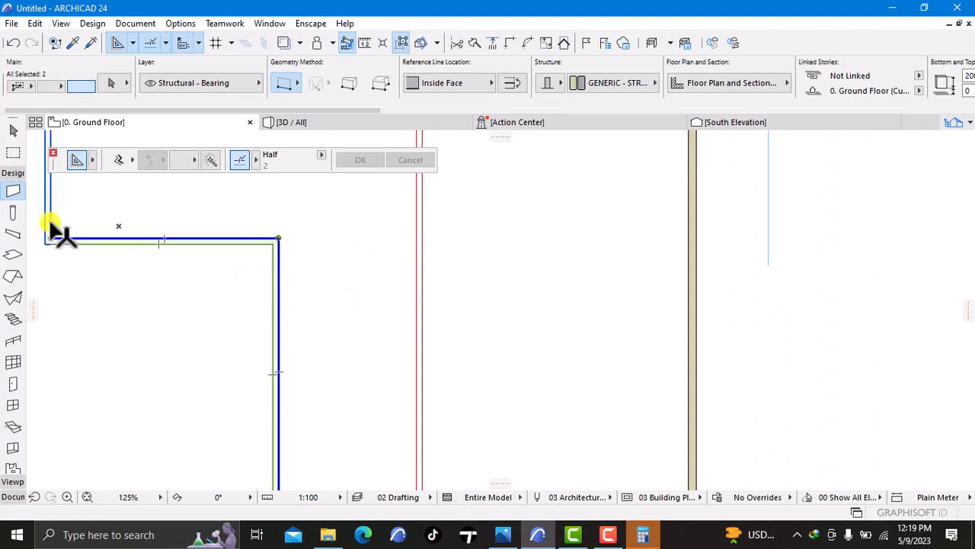
left_click(422, 268, "shift")
right_click(389, 271)
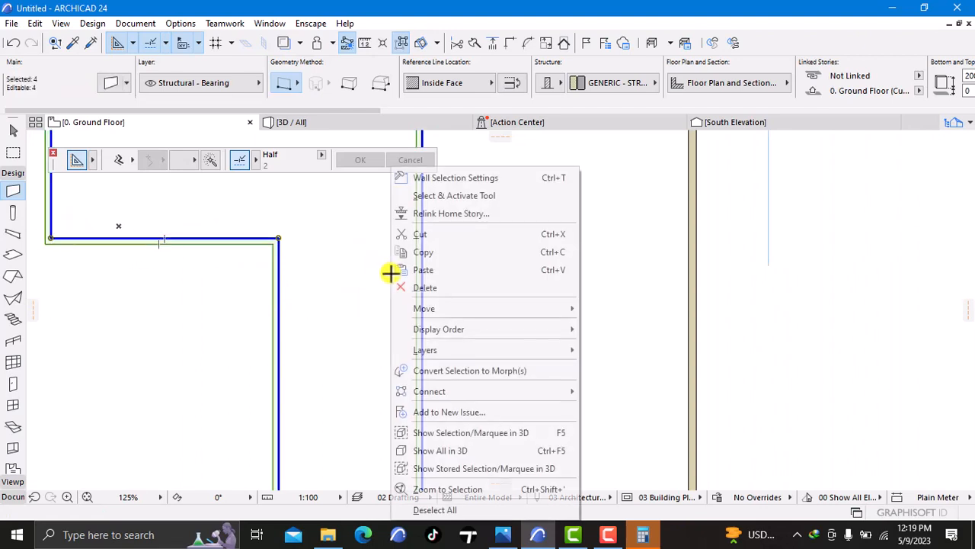
left_click(471, 177)
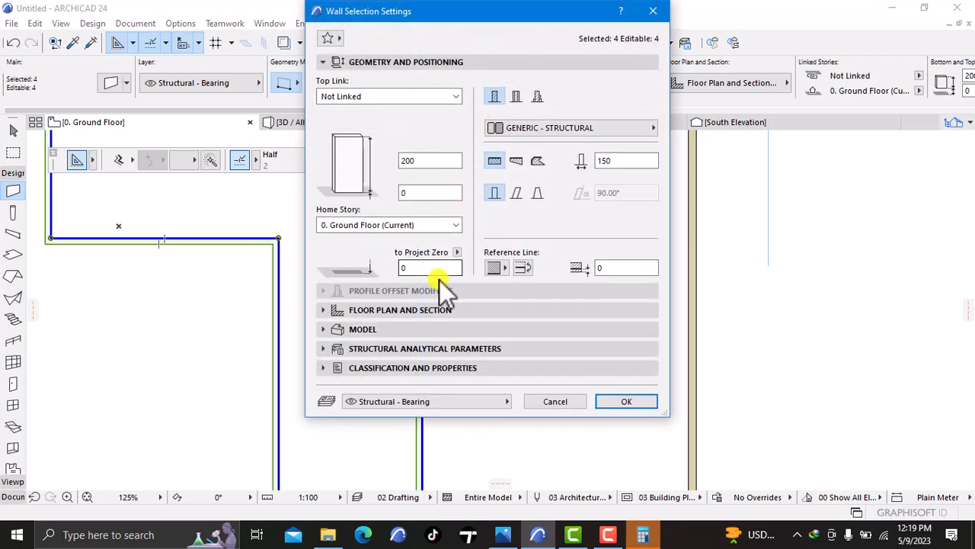
left_click(435, 266)
key("BackSpace")
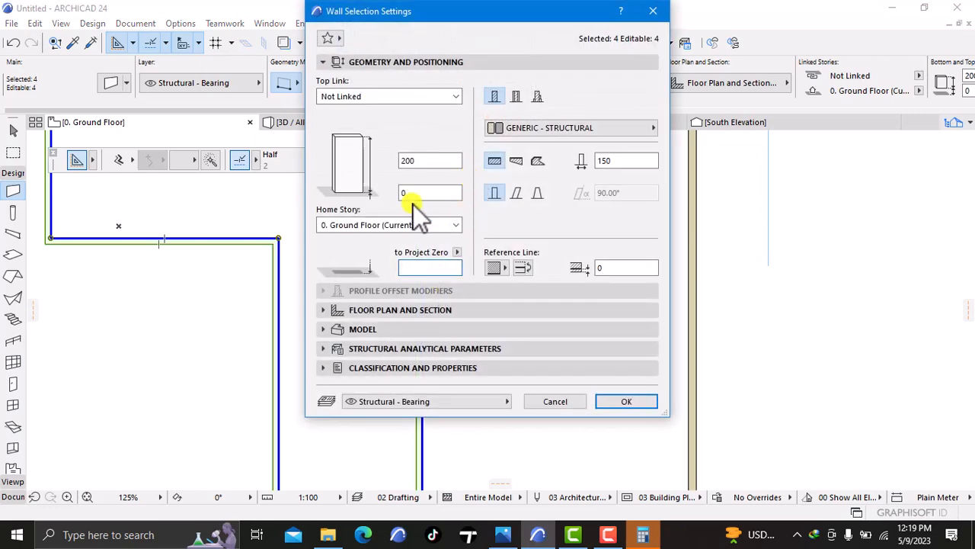
type("150")
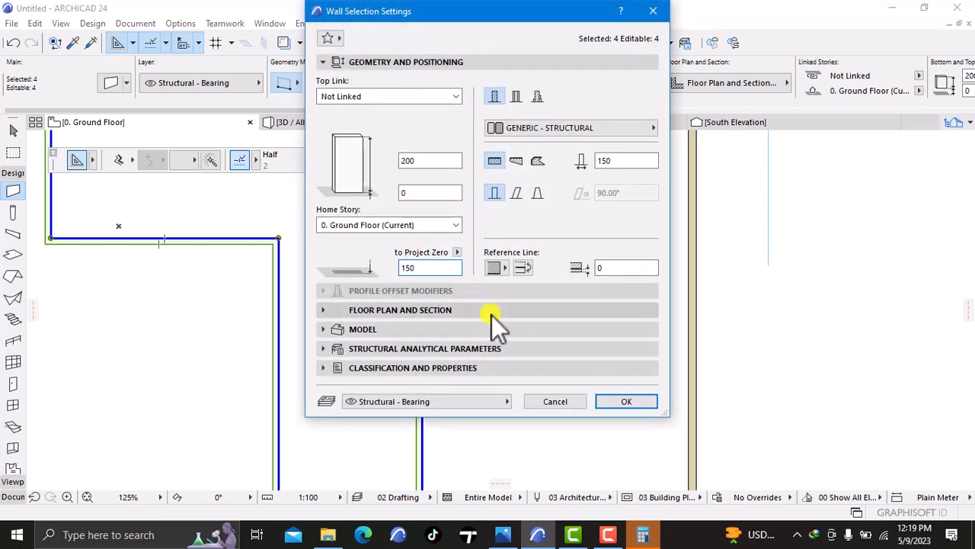
left_click(617, 398)
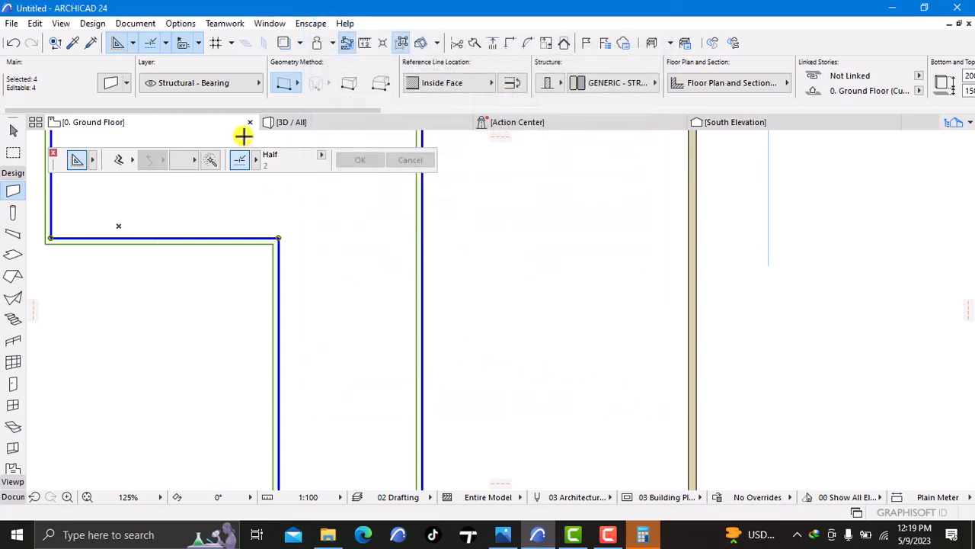
- Orbit the 3D view to examine the driveway edging walls from the east side of the compound
left_click(297, 125)
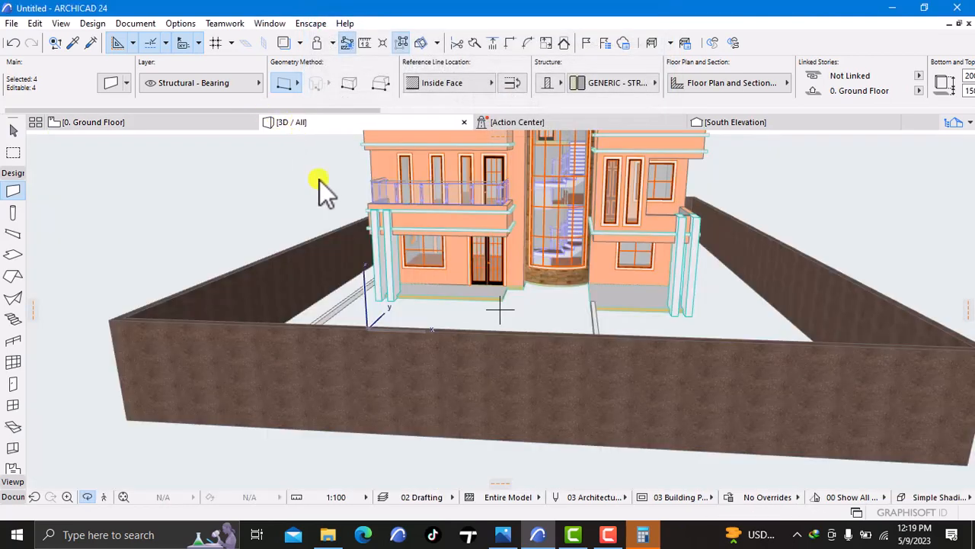
left_click(483, 271)
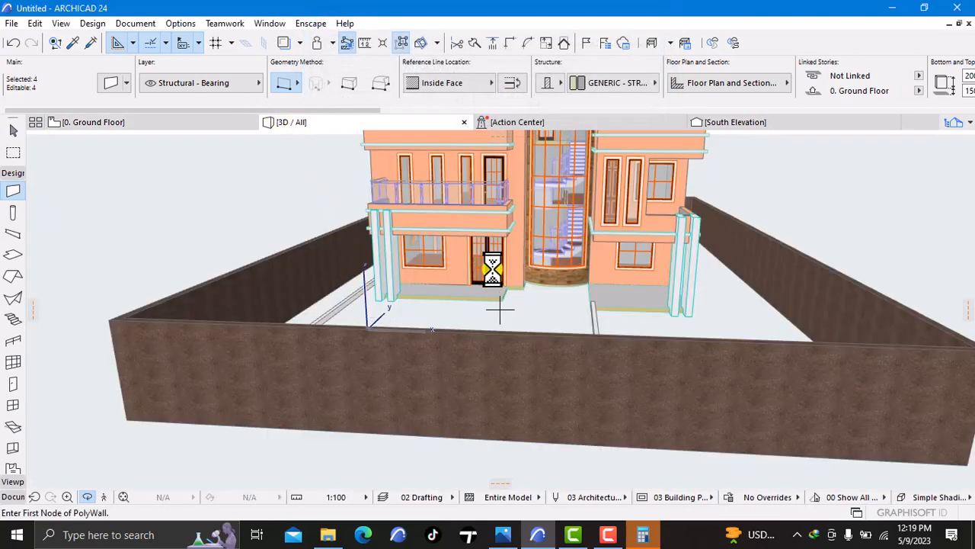
right_click(829, 200)
left_click(731, 320)
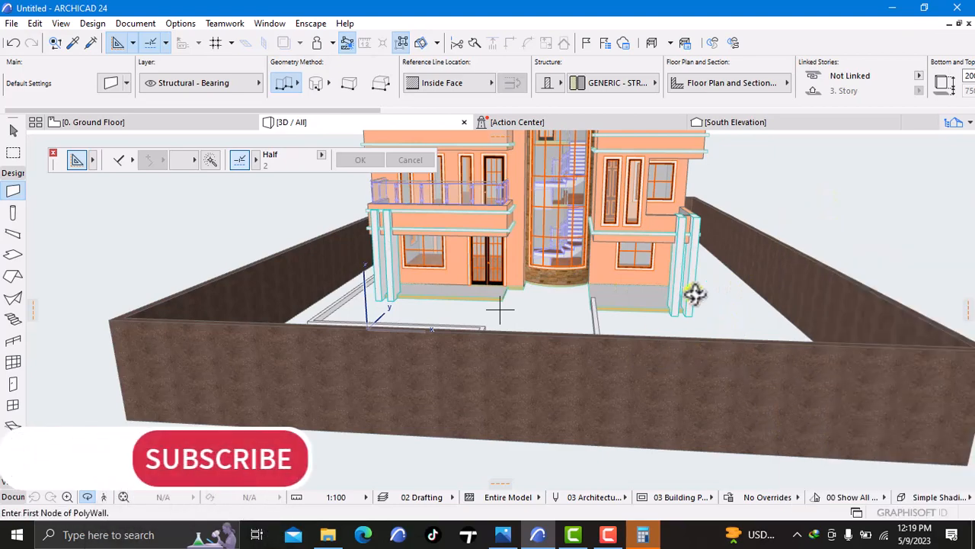
right_click(773, 242)
left_click(737, 340)
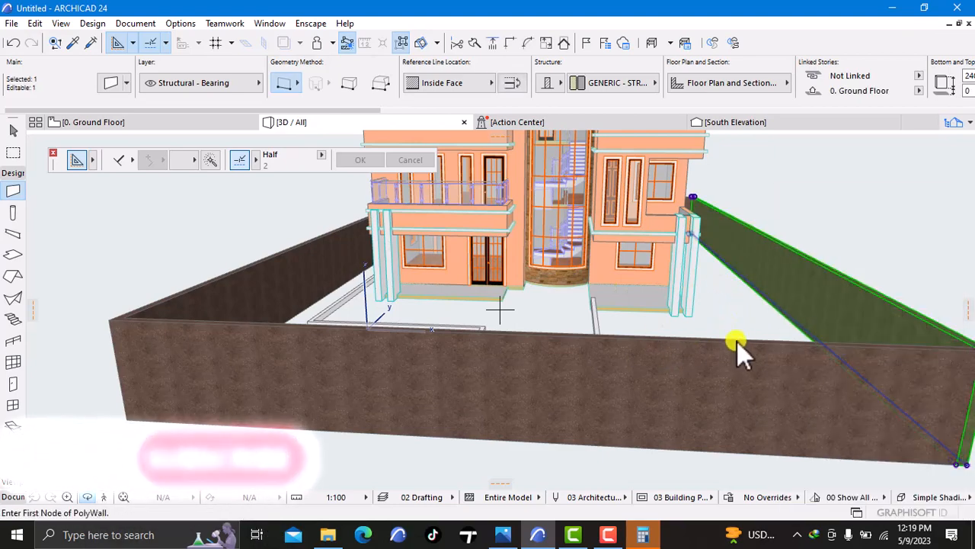
right_click(823, 208)
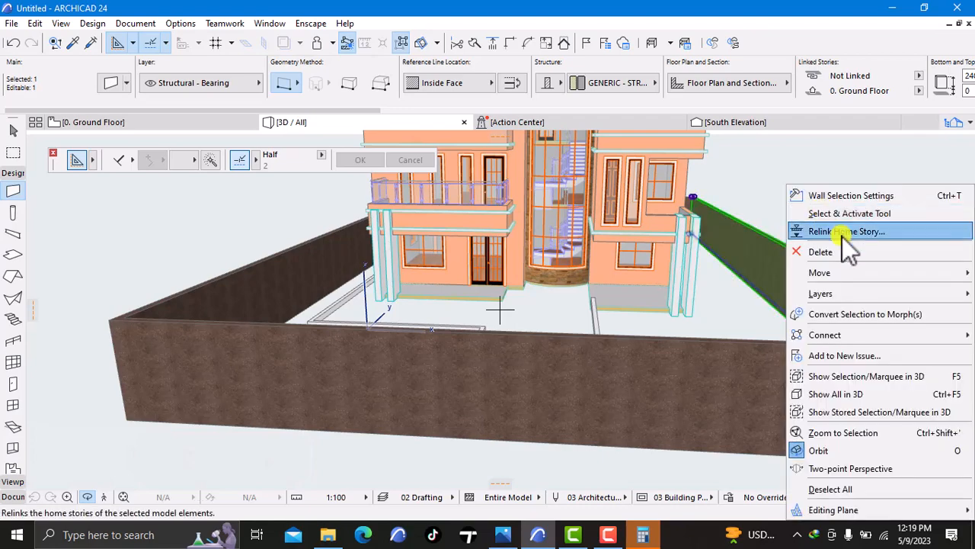
left_click(788, 182)
left_click(810, 183)
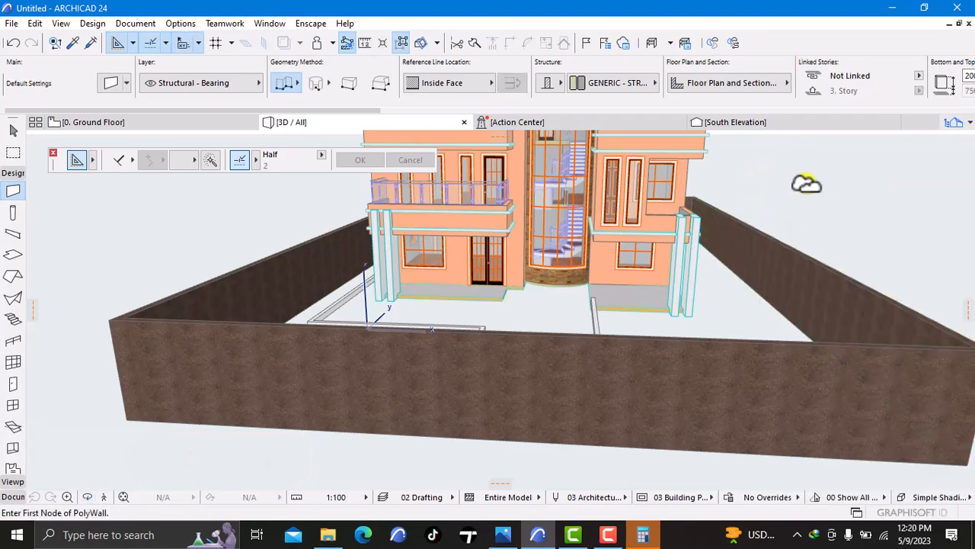
right_click(828, 192)
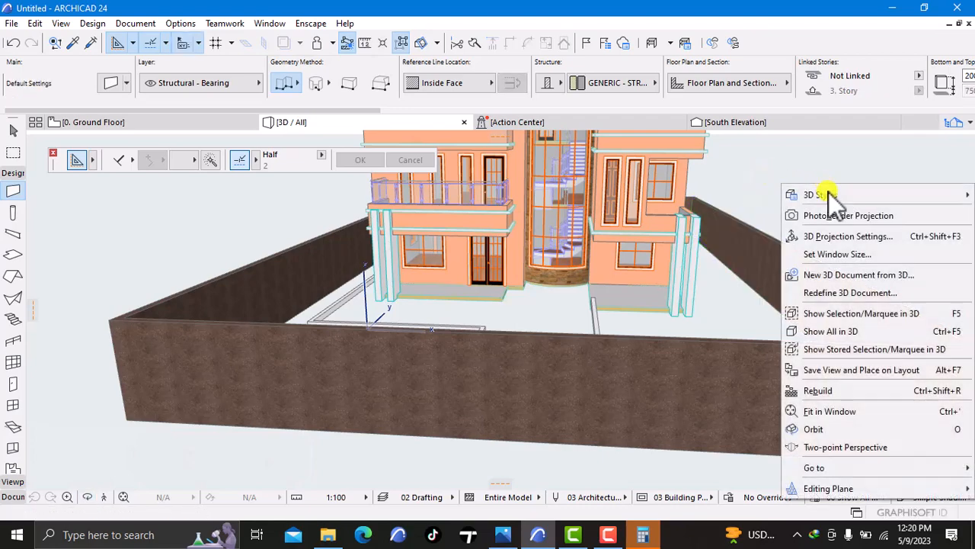
left_click(828, 423)
left_click_drag(828, 423, 579, 331)
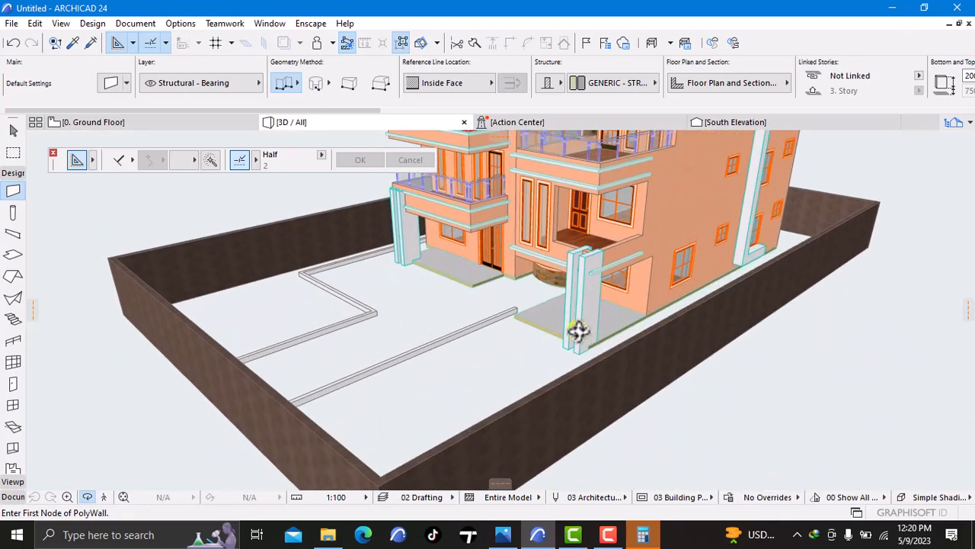
- On the ground floor plan, set the straight east driveway wall's base elevation to -150 relative to Project Zero
left_click(95, 122)
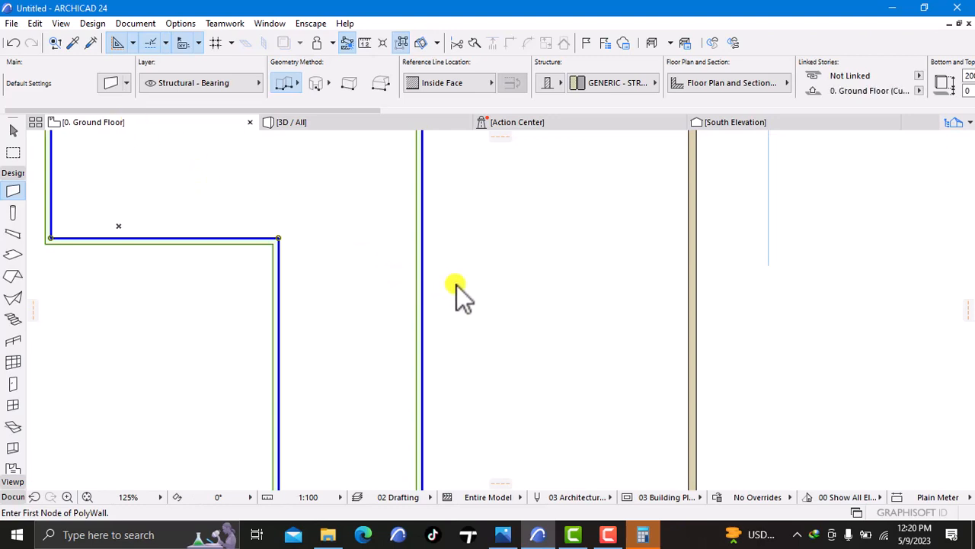
scroll(447, 293, "down", 3)
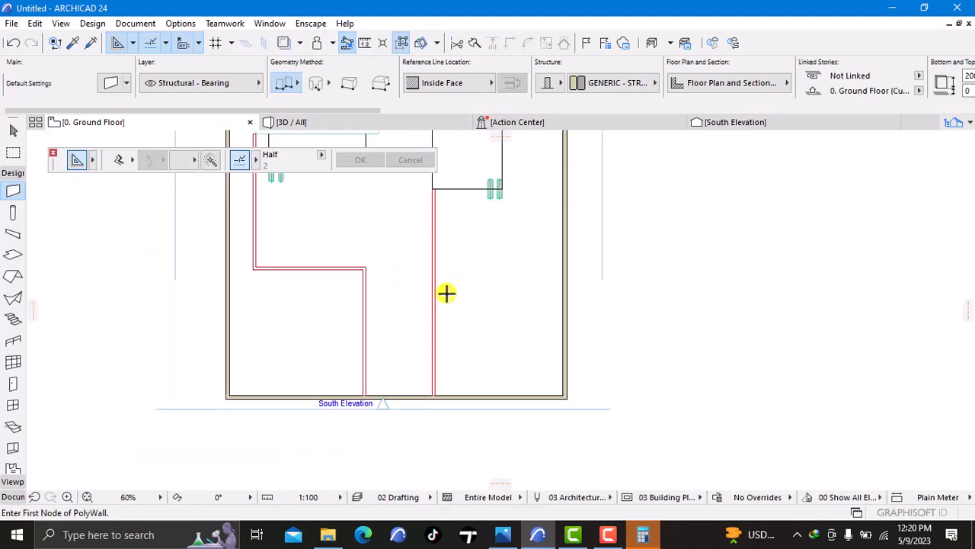
scroll(435, 339, "up", 3)
middle_click_drag(439, 308, 423, 347)
left_click(415, 311, "shift")
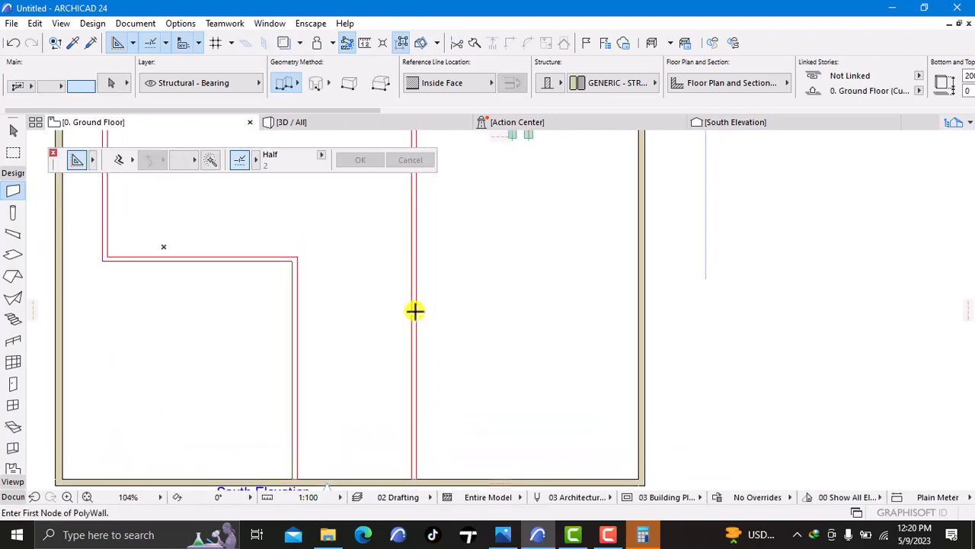
right_click(457, 298)
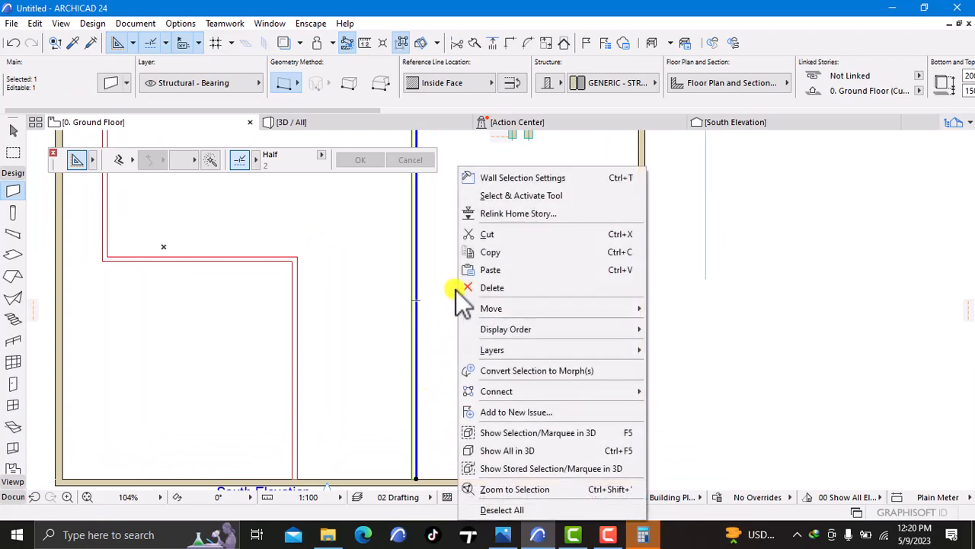
left_click(548, 178)
left_click(446, 267)
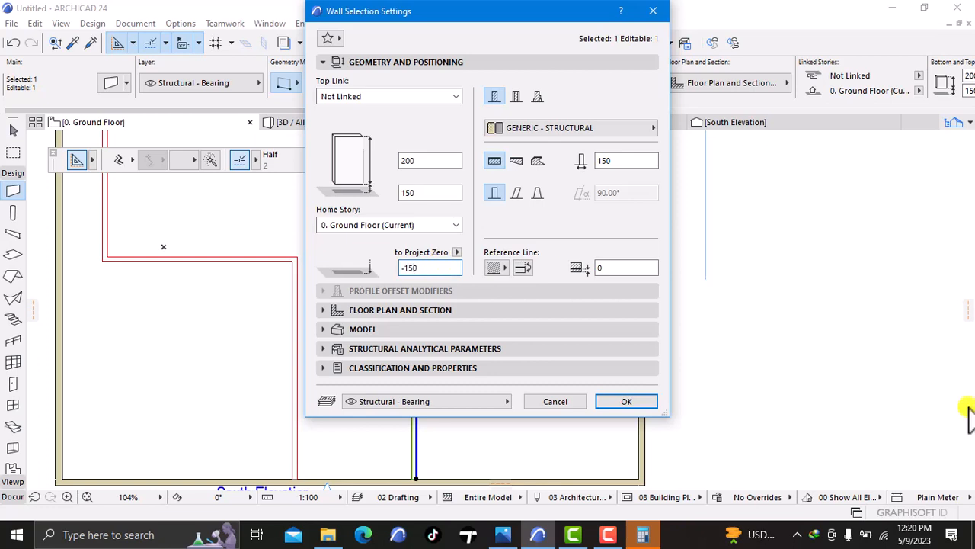
left_click(626, 401)
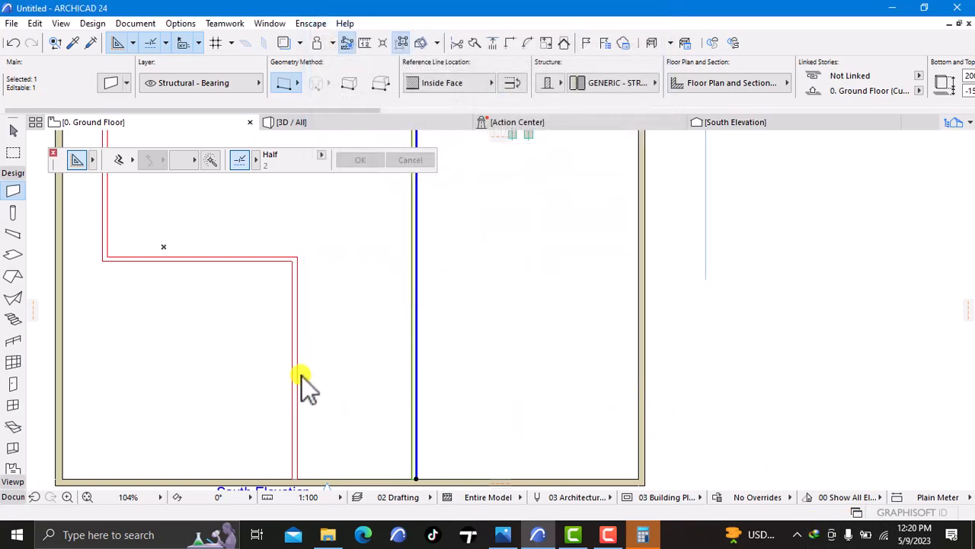
key("Escape")
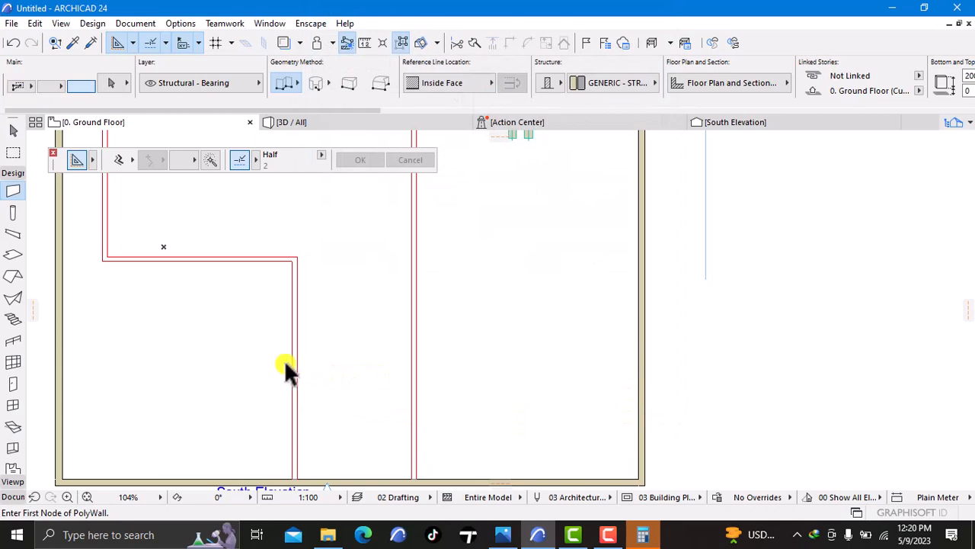
- Set the base elevation of the three connected west driveway walls to -150 relative to Project Zero and check them in 3D
left_click(296, 371, "shift")
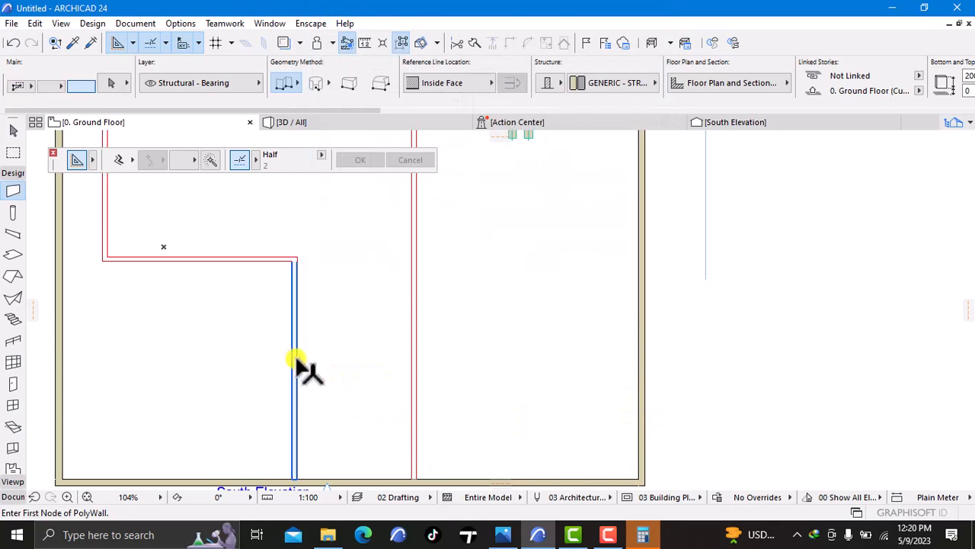
left_click(405, 44)
right_click(348, 269)
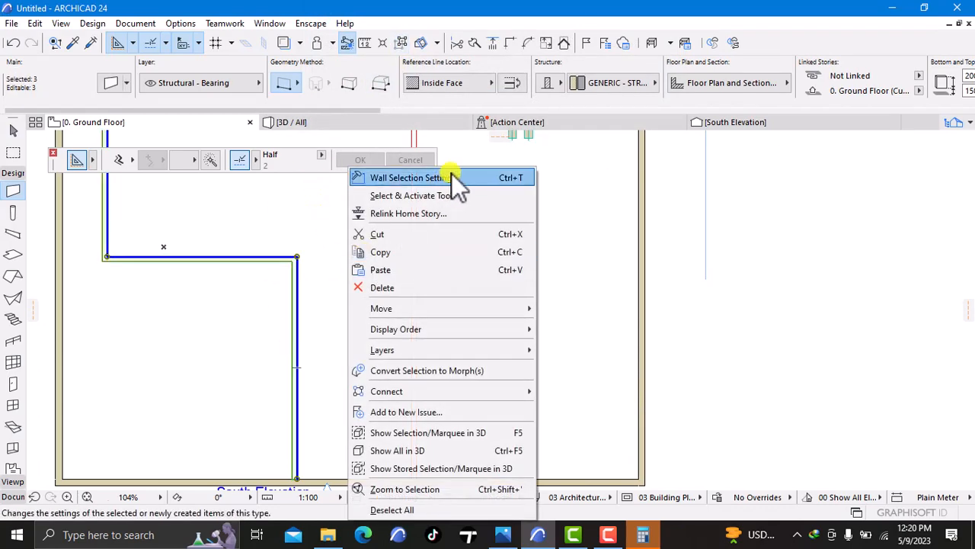
left_click(412, 177)
left_click(428, 267)
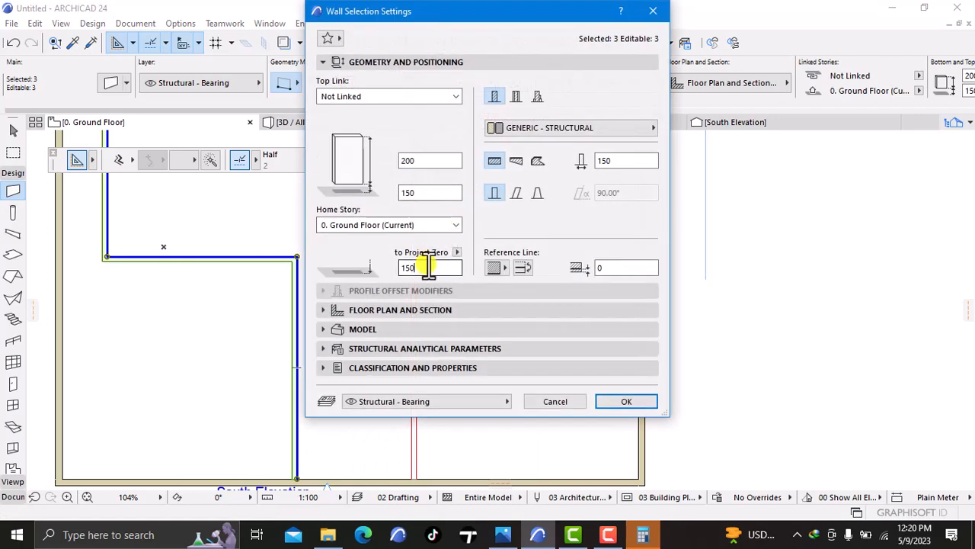
left_click_drag(428, 267, 400, 266)
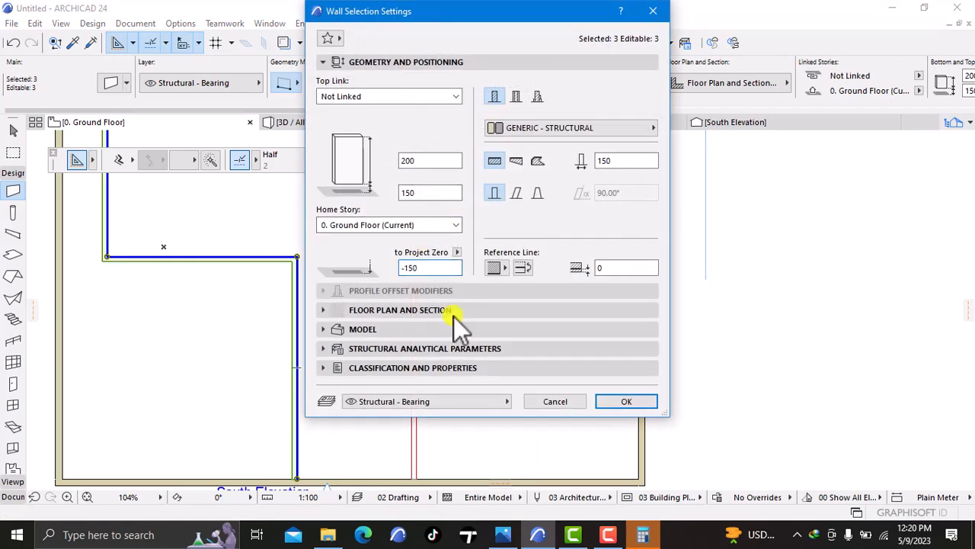
left_click(626, 401)
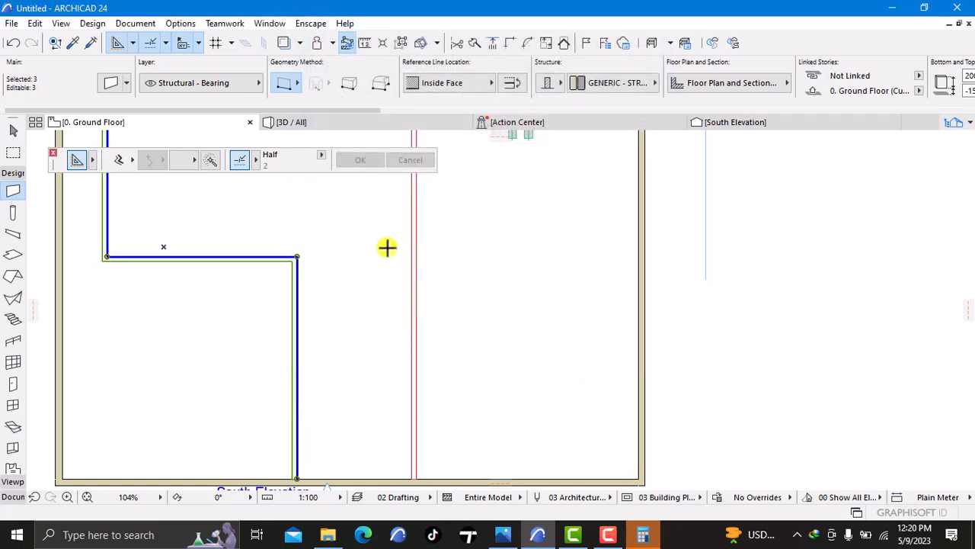
left_click(317, 120)
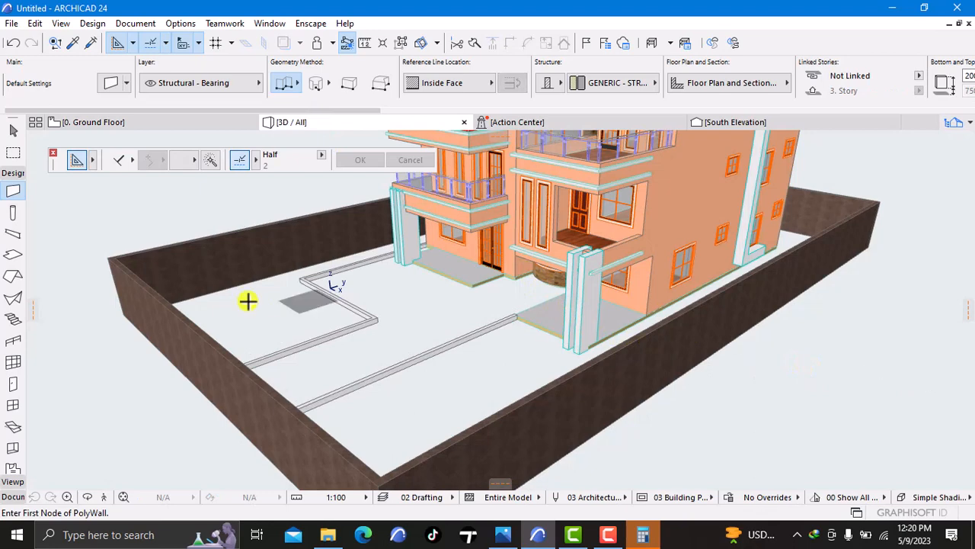
mouse_move(150, 128)
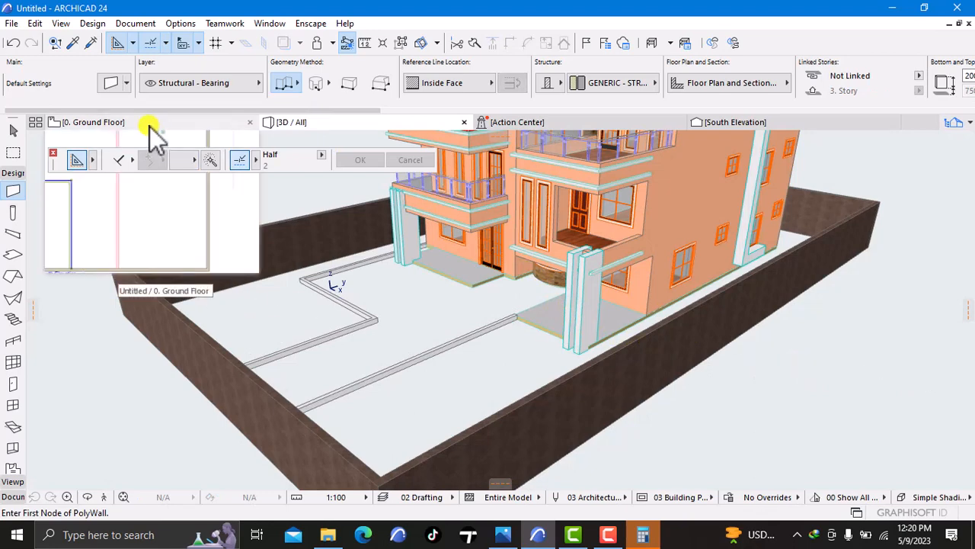
- On the ground floor plan, draw a wall with an Outside Face reference line from the west veranda's southeast corner to the east veranda's edge
left_click(150, 126)
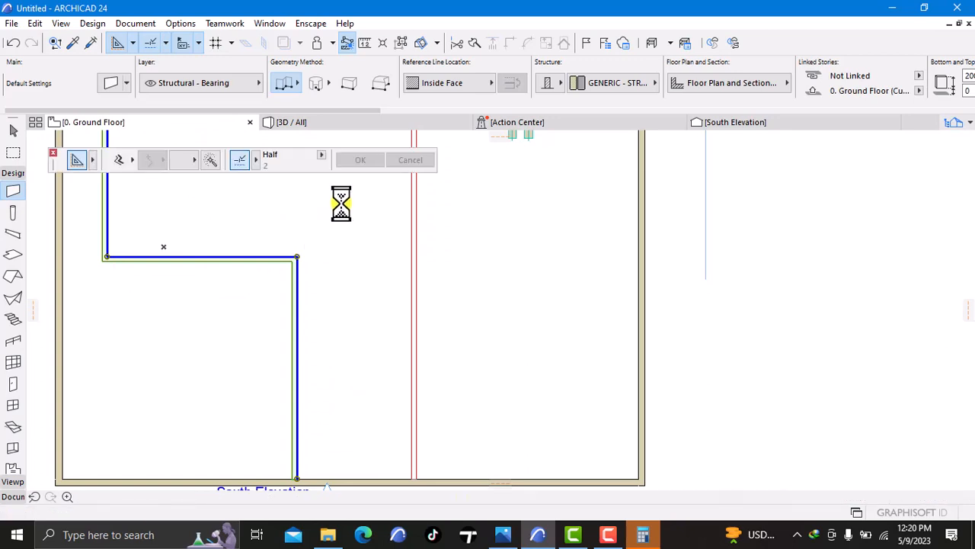
middle_click_drag(342, 195, 348, 383)
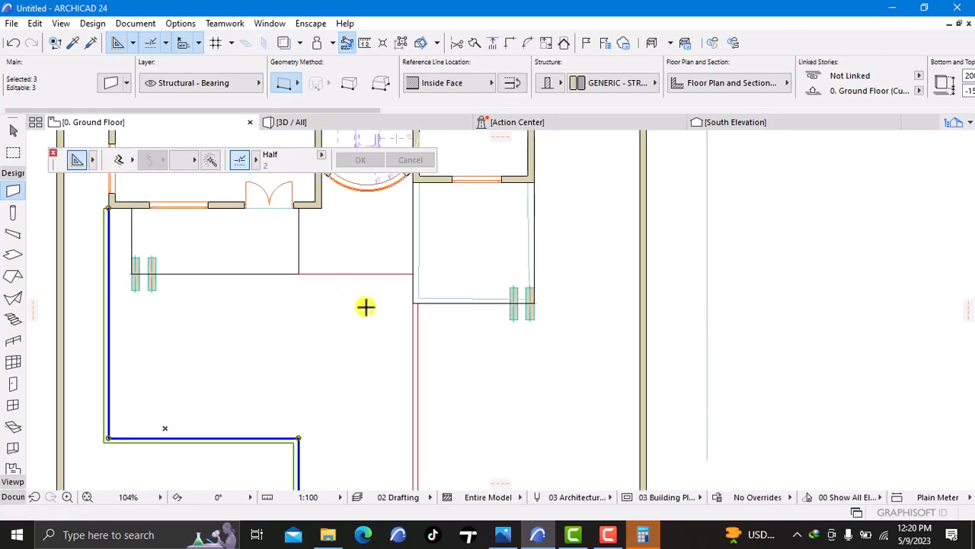
key("Escape")
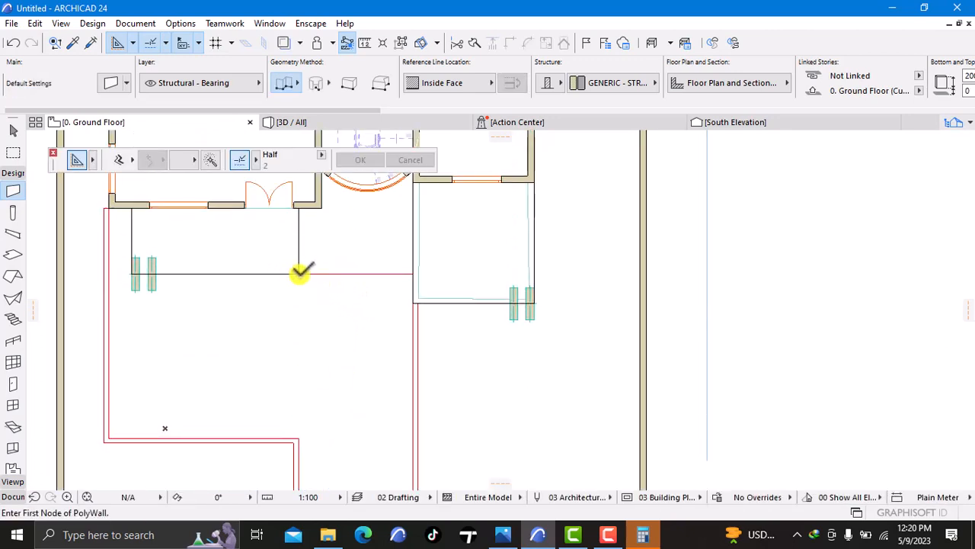
left_click(300, 272)
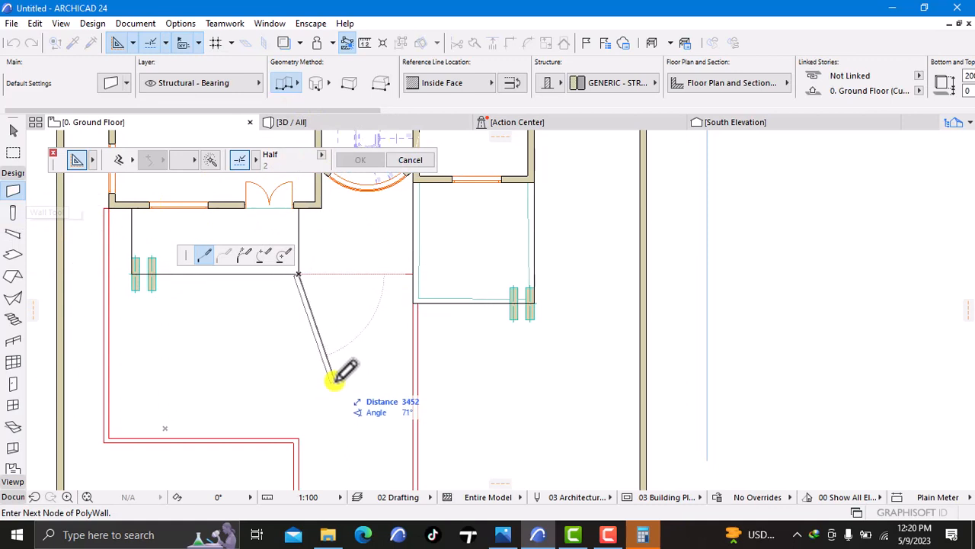
left_click(441, 85)
left_click(511, 89)
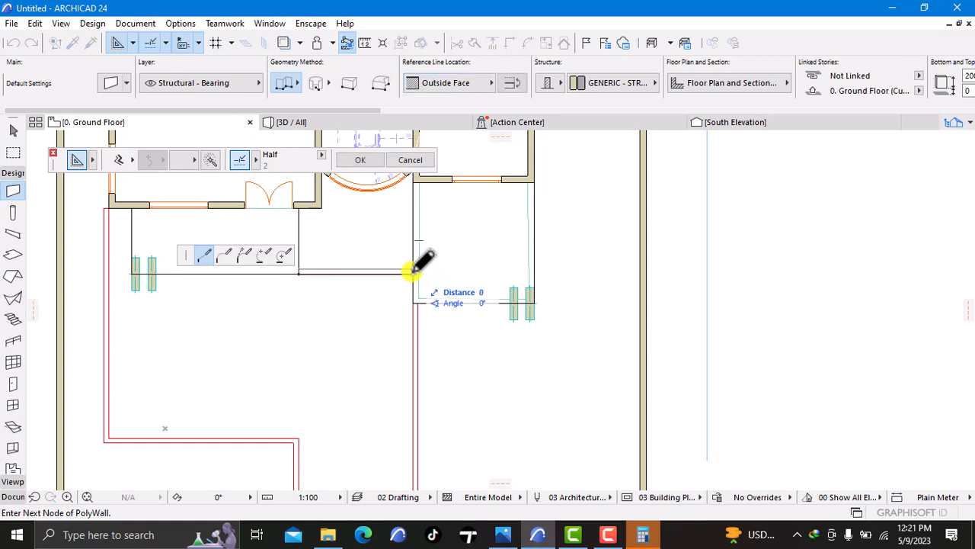
left_click(412, 270)
left_click(410, 272)
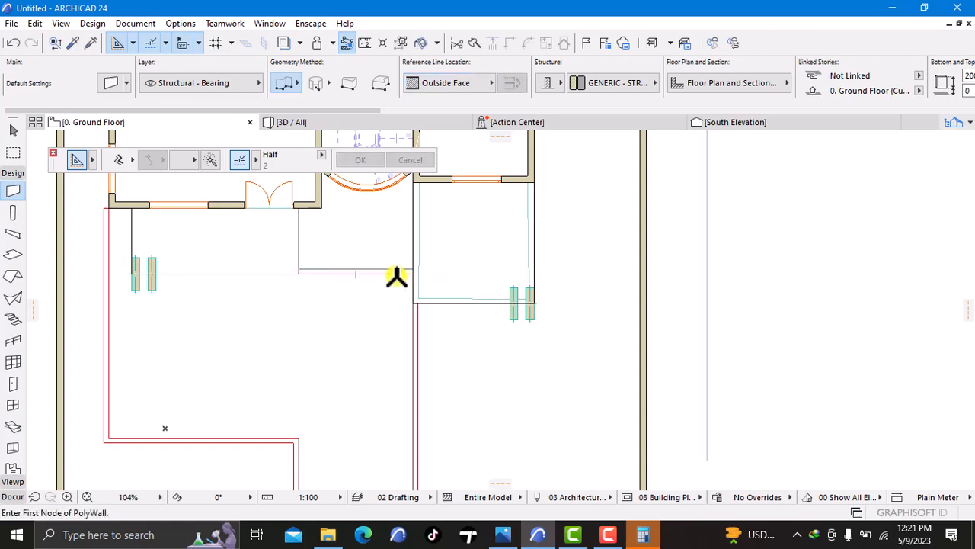
- Set the base elevation of the wall between the two verandas to -150 relative to Project Zero and check it in 3D
left_click(397, 275, "shift")
right_click(383, 283)
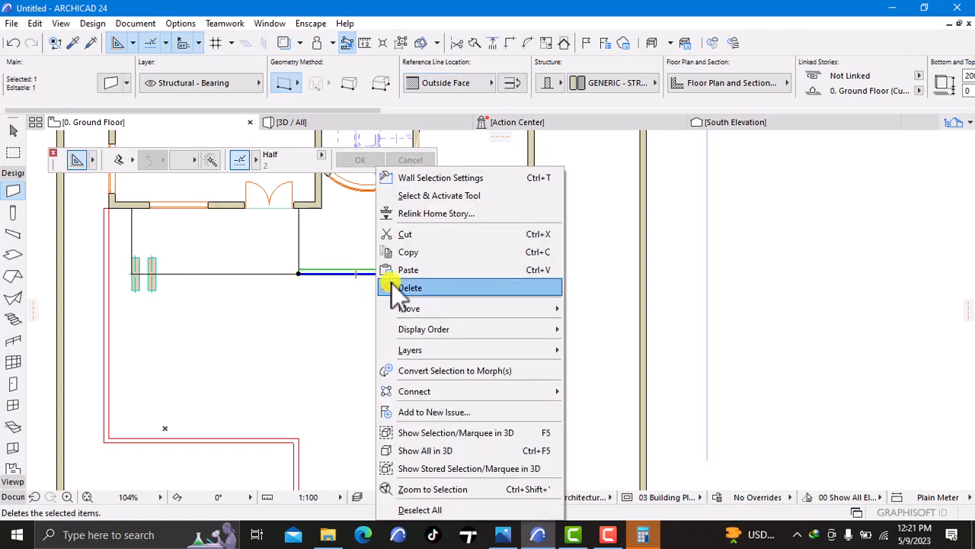
left_click(437, 177)
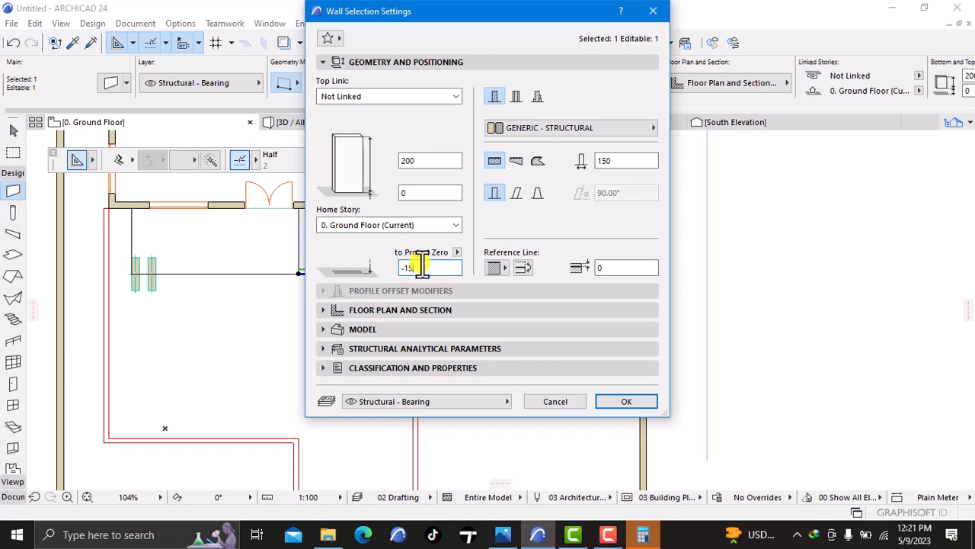
type("0")
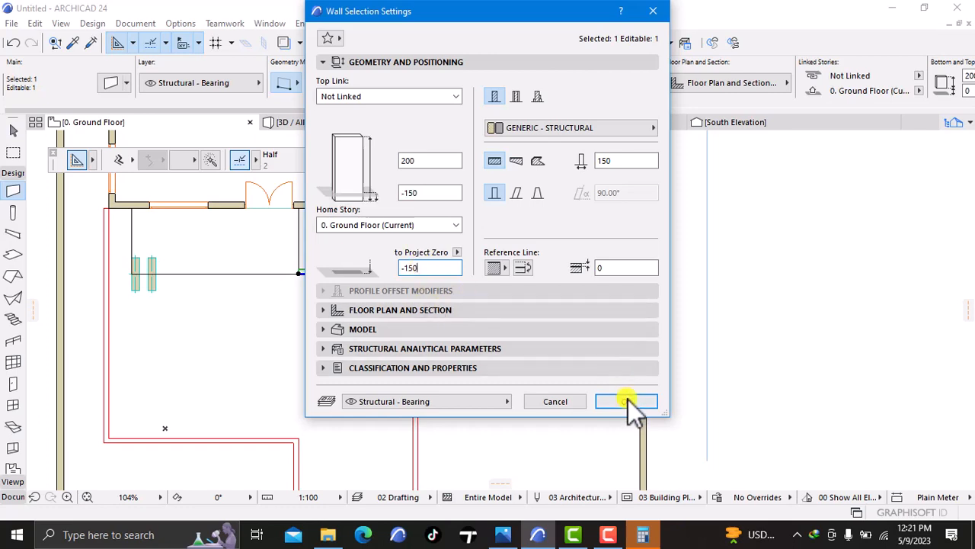
left_click(626, 400)
key("Escape")
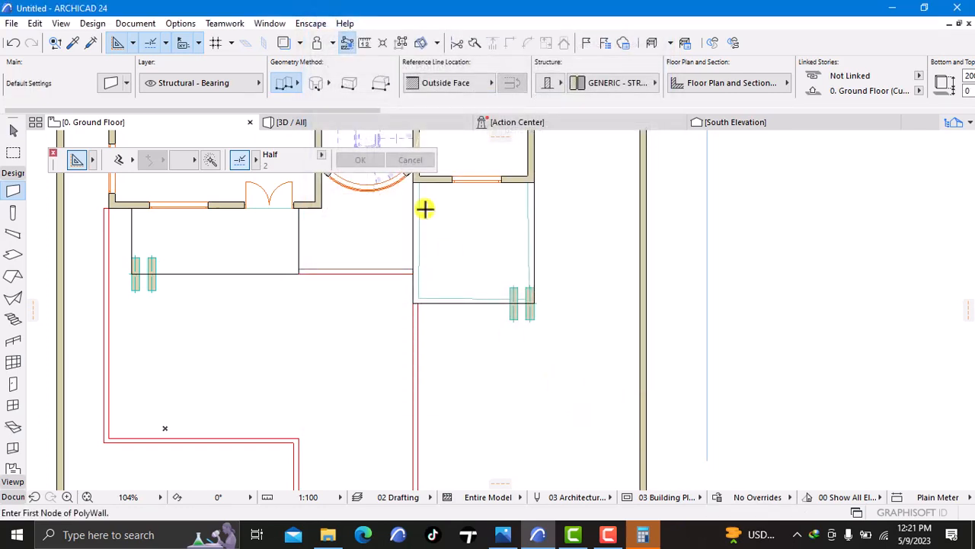
left_click(312, 124)
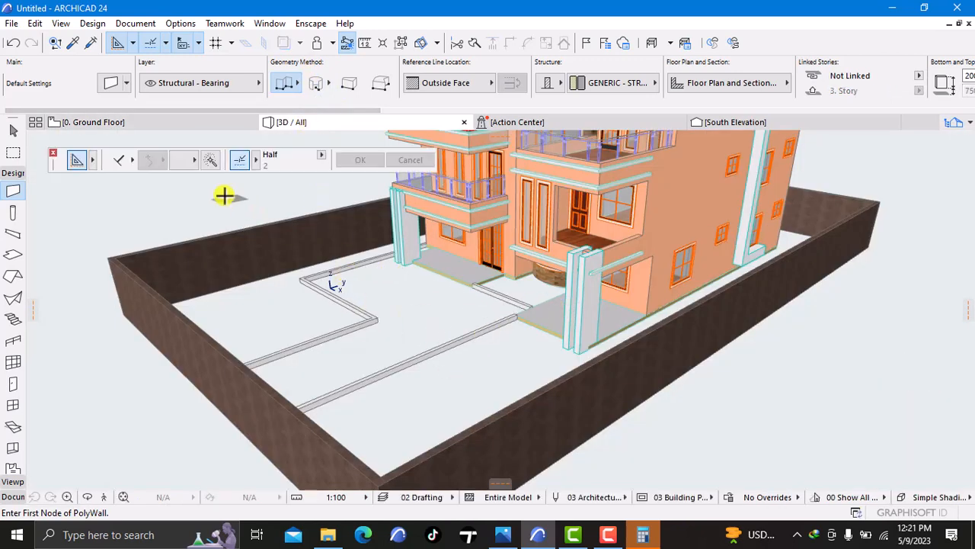
- On the ground floor plan, suspend grouping so the connected west driveway walls can be selected individually
left_click(134, 125)
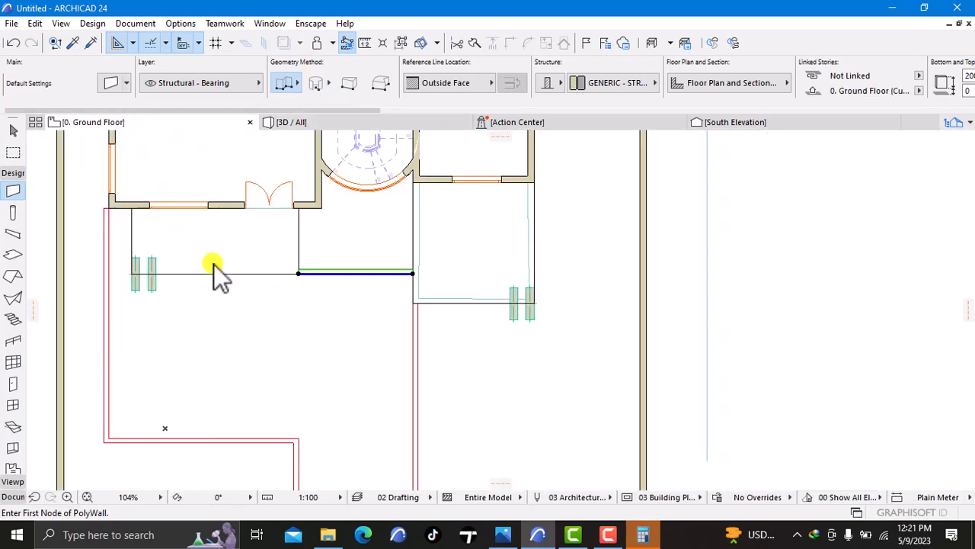
middle_click_drag(301, 406, 336, 275)
scroll(308, 337, "up", 4)
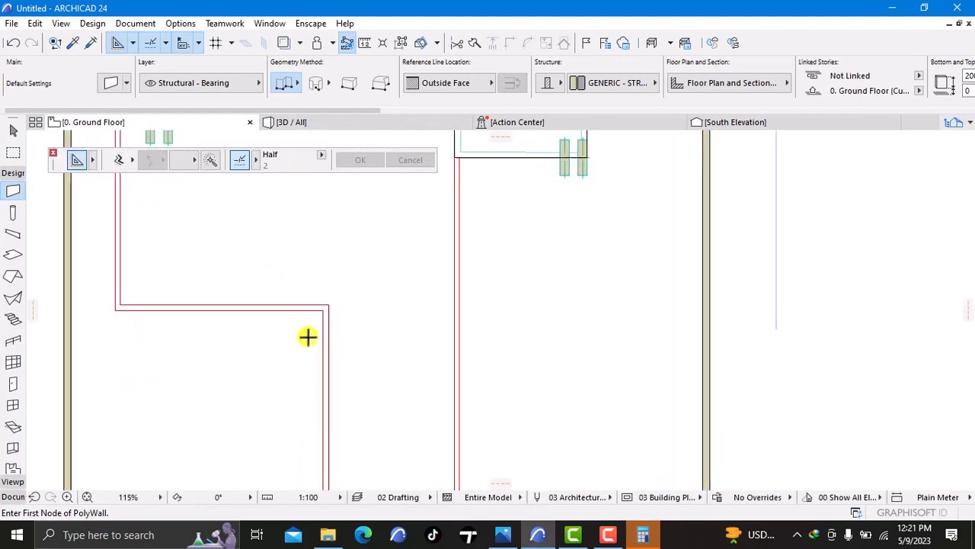
left_click(316, 296, "shift")
left_click(332, 296)
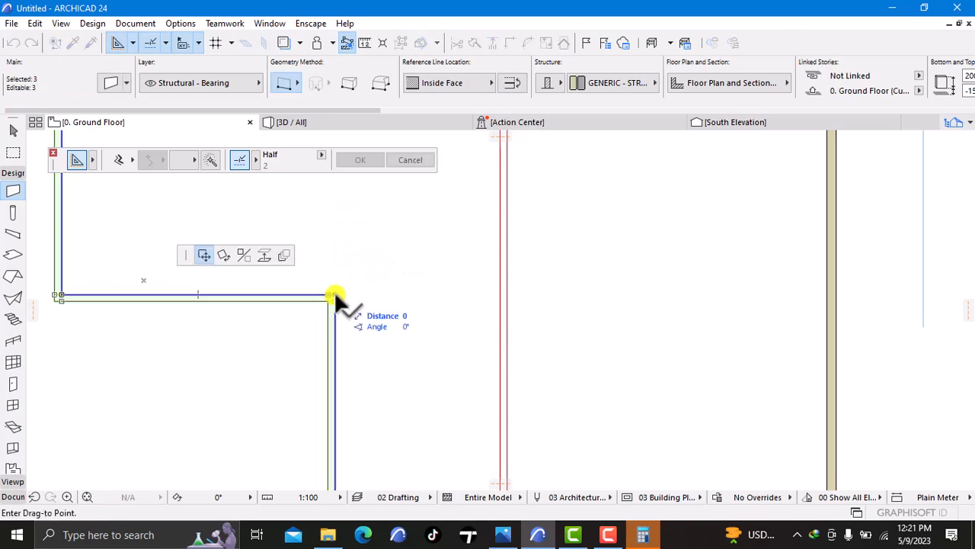
key("Escape")
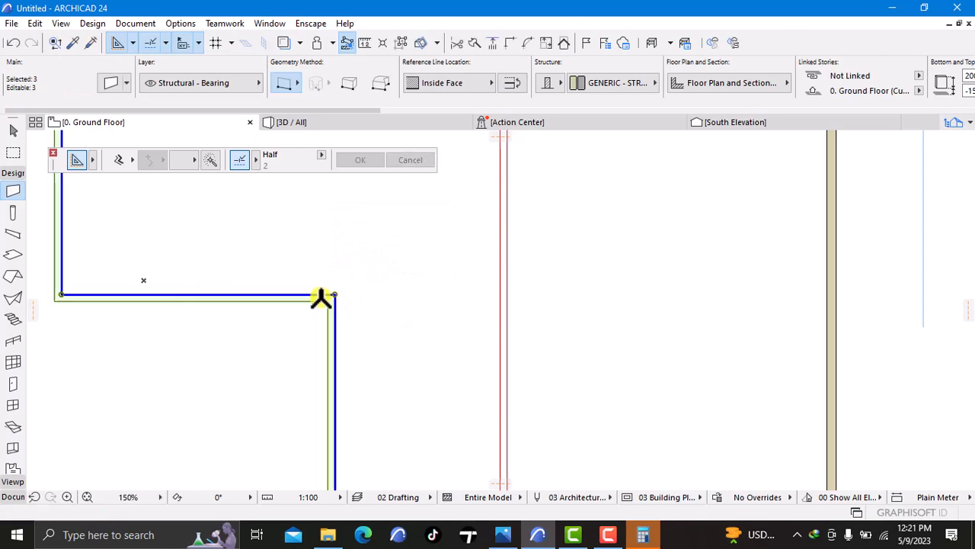
key("Escape")
left_click(402, 45)
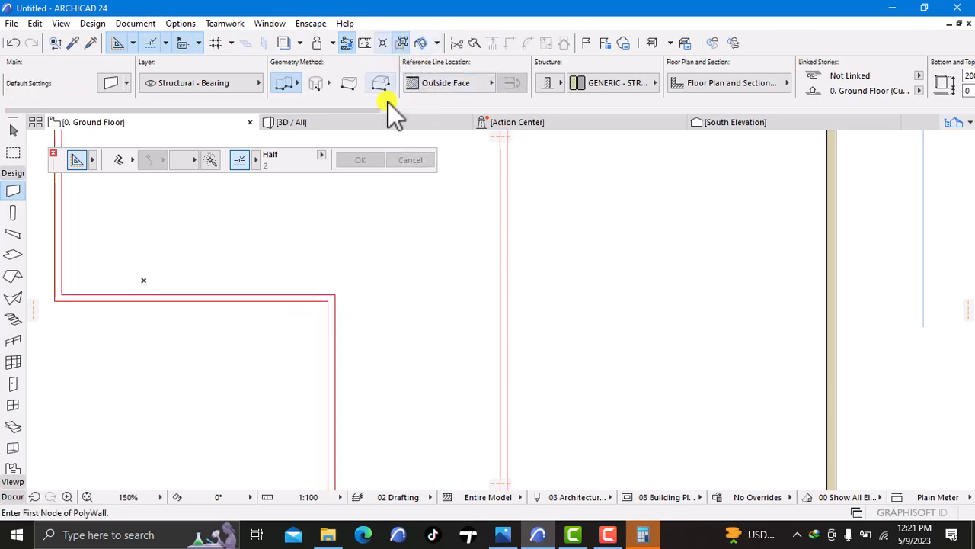
- Try a fillet of radius 2000 on the corner where the west driveway wall turns toward the front boundary, and undo it
left_click(265, 298, "shift")
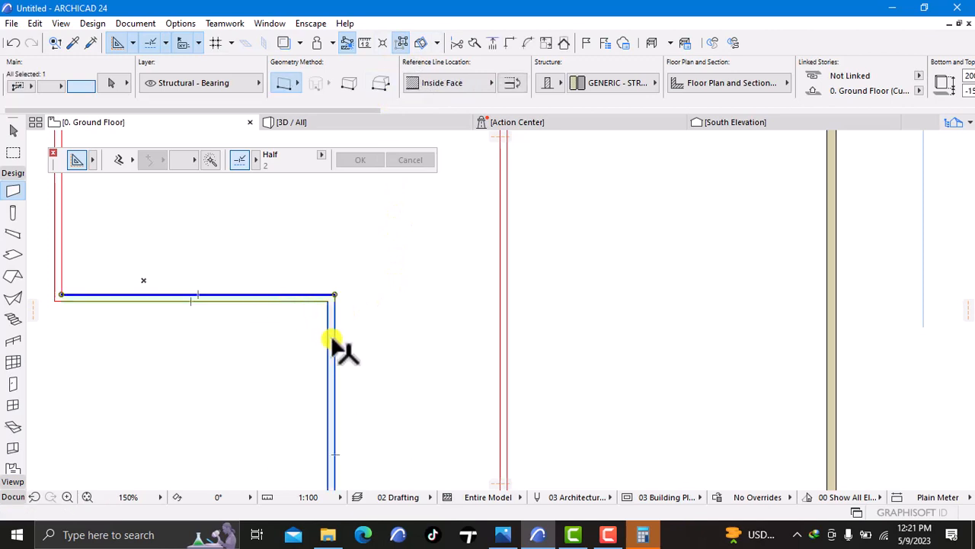
left_click(333, 335, "shift")
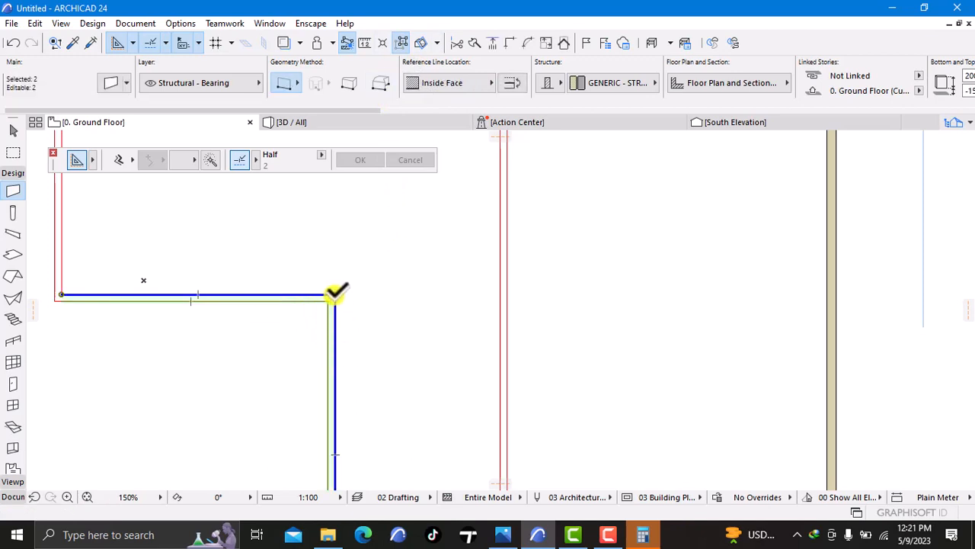
left_click(334, 294)
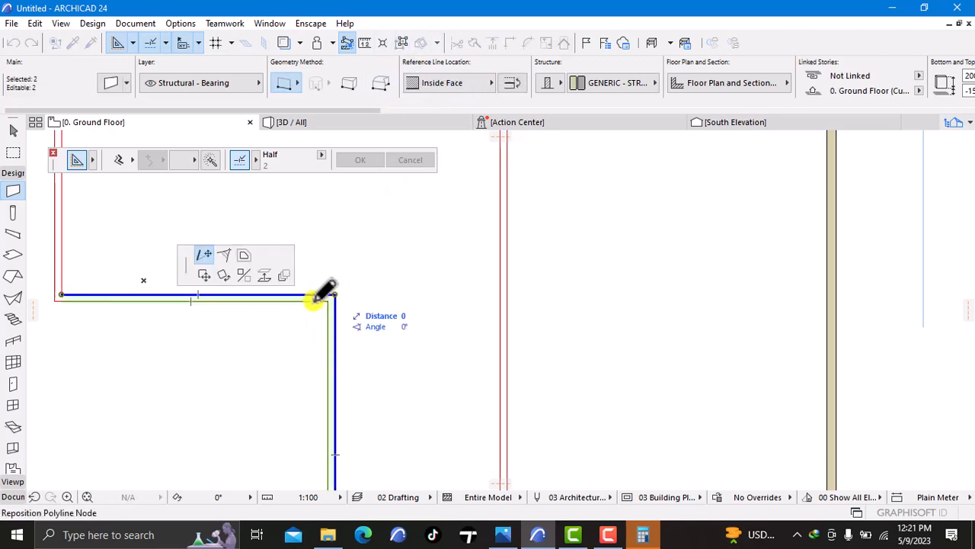
left_click(223, 256)
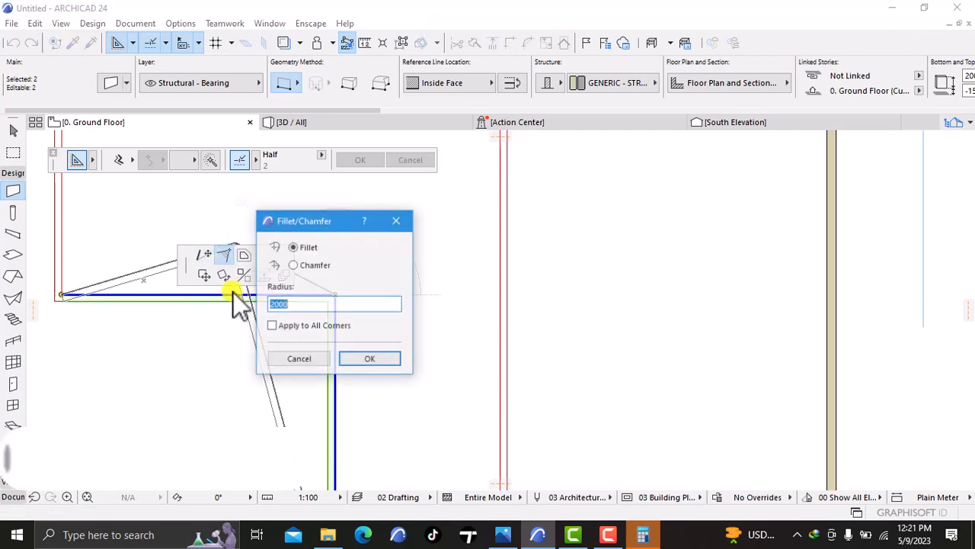
left_click(378, 358)
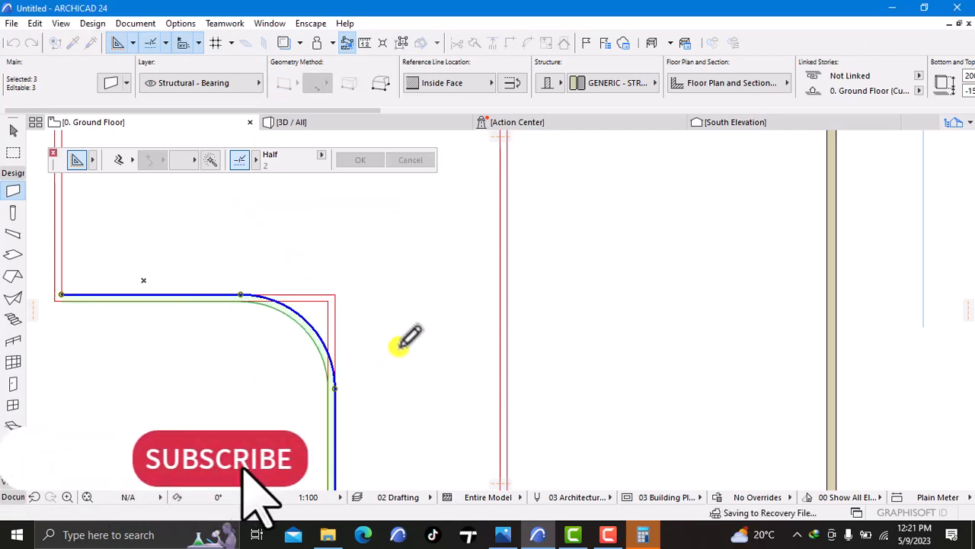
key("Escape")
scroll(355, 334, "down", 3)
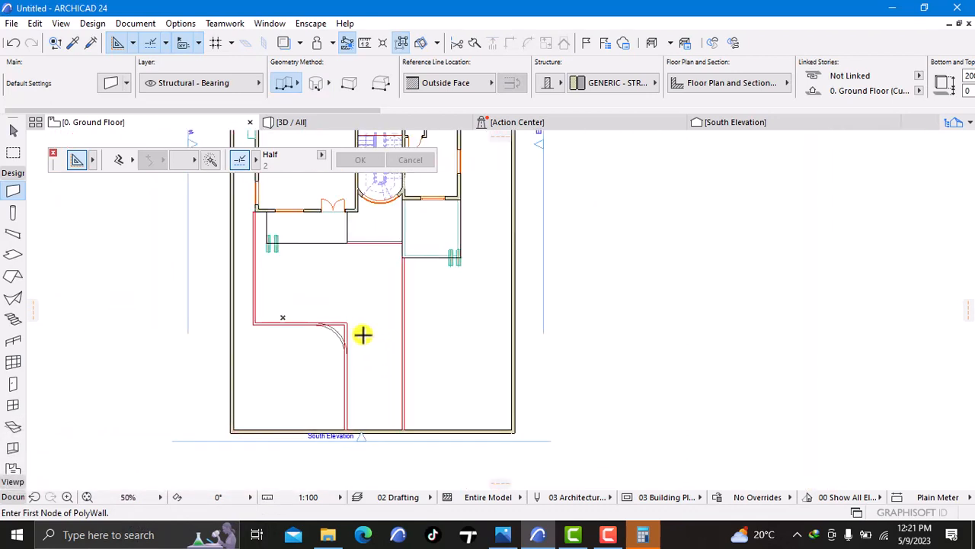
left_click(13, 43)
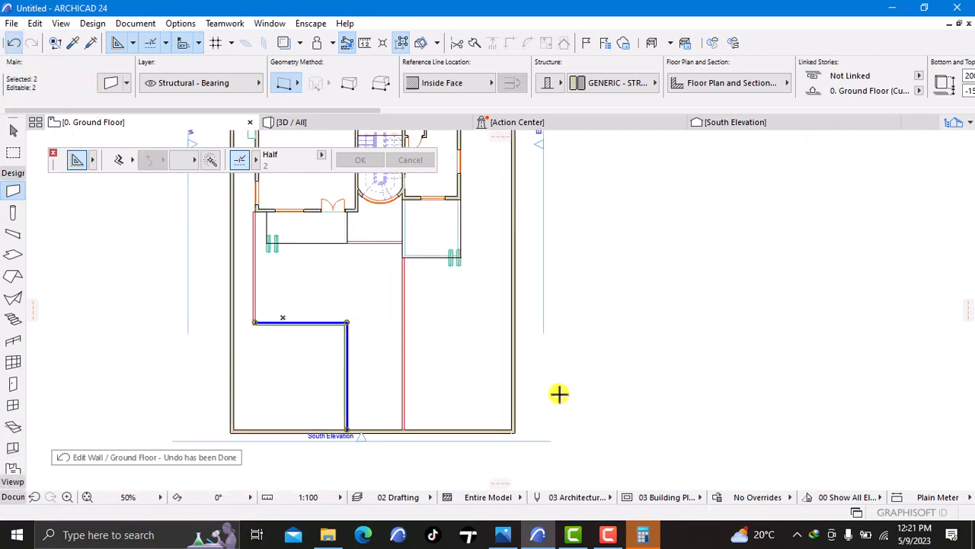
- Fillet the west driveway wall's corner toward the front boundary with a radius of 1000
left_click(346, 321)
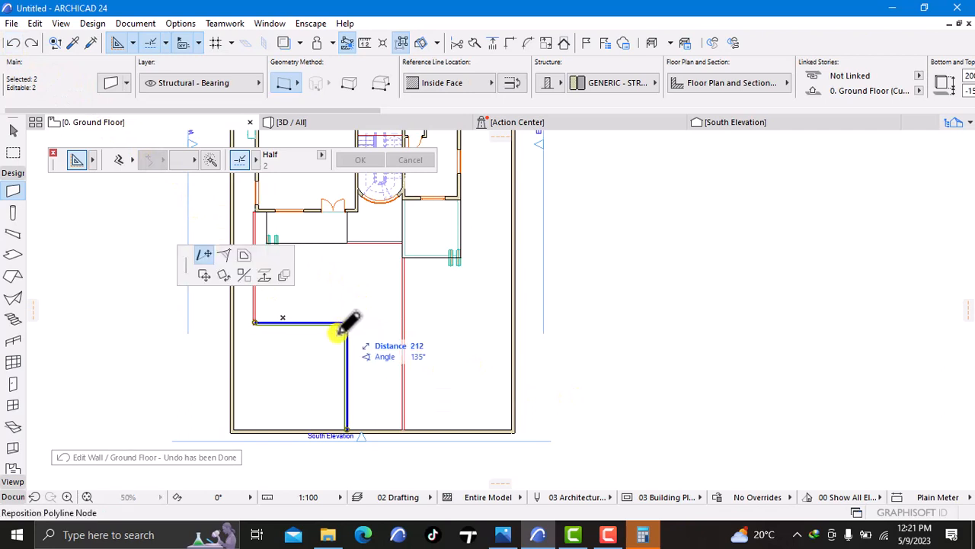
left_click(229, 255)
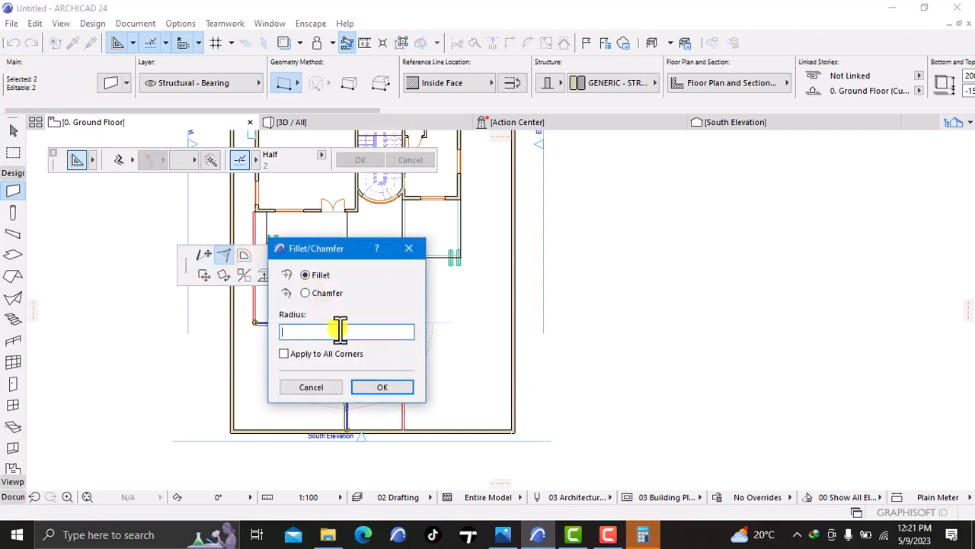
type("1000")
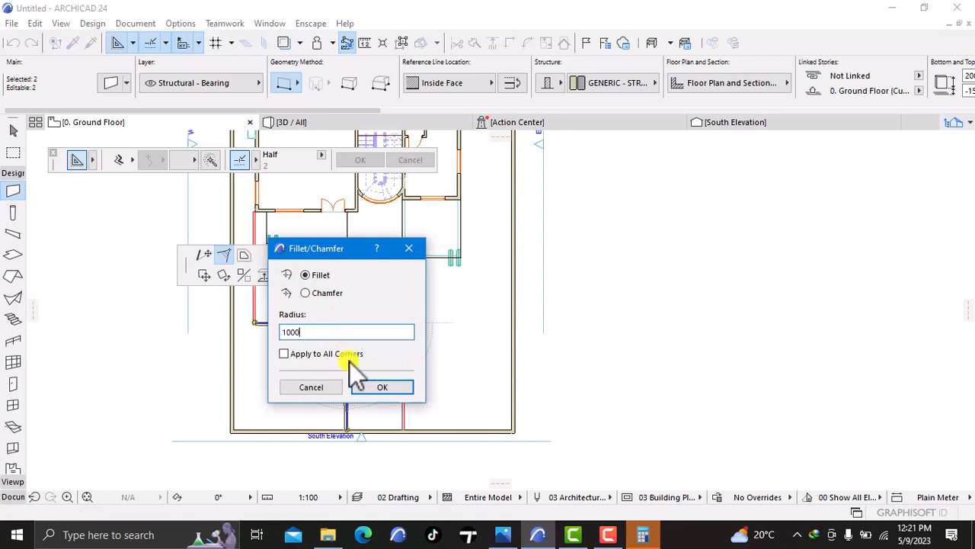
left_click(383, 387)
key("Escape")
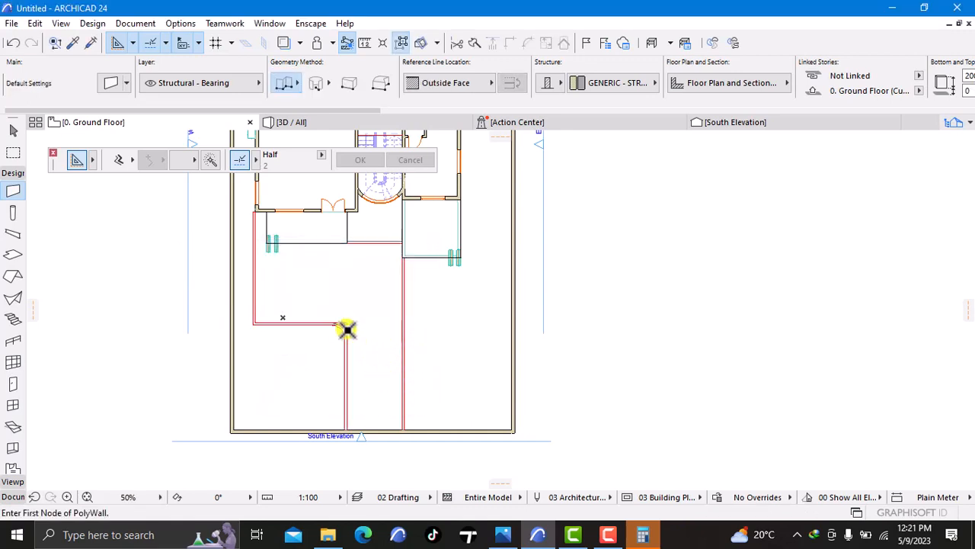
- Select the four red 2D drafting lines meeting at the filleted wall corner and fillet the outer pair with a radius of 1000
scroll(346, 329, "up", 10)
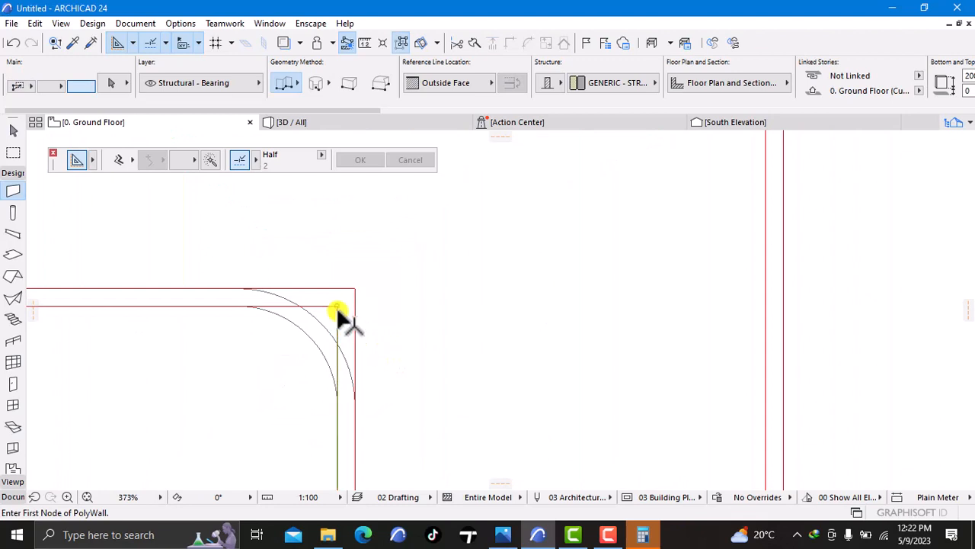
left_click(326, 305, "shift")
left_click(344, 287, "shift")
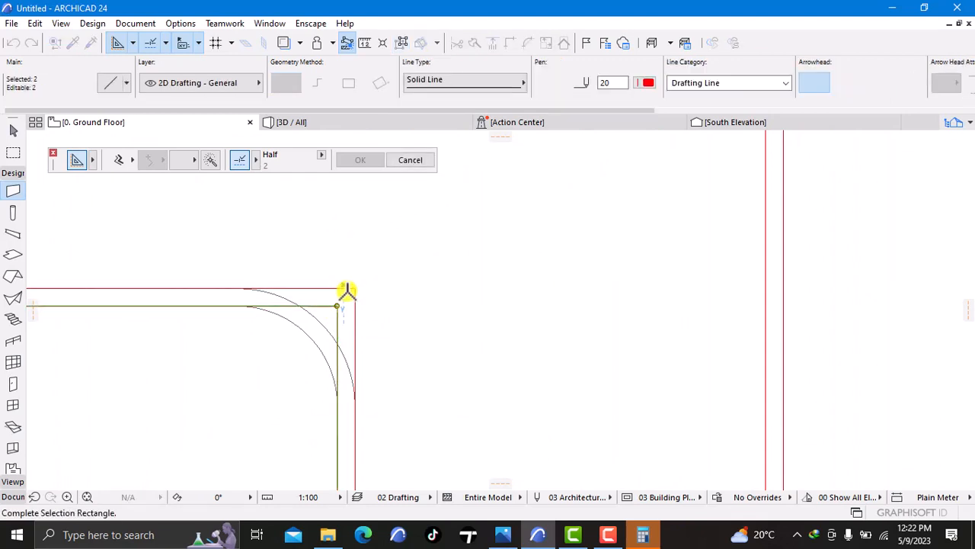
left_click(360, 288, "shift")
left_click(335, 288)
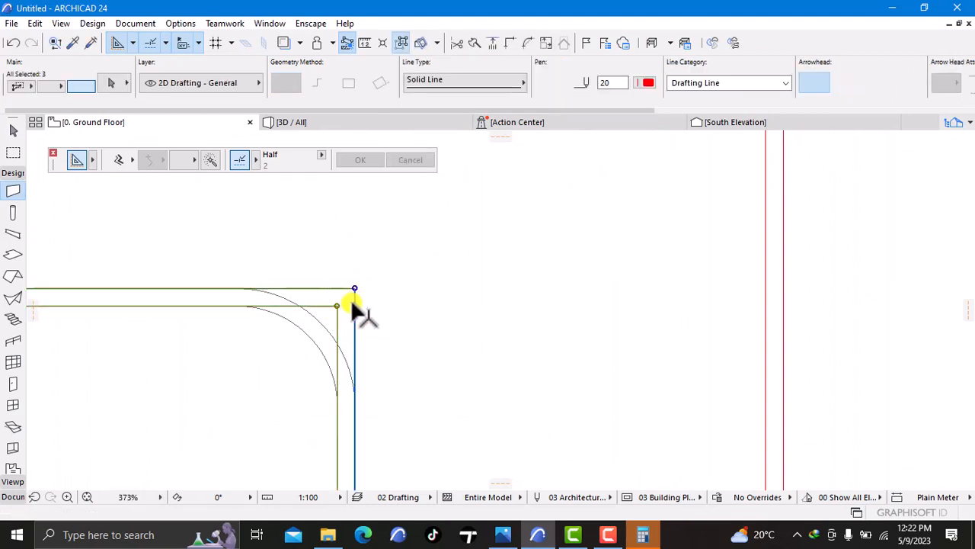
left_click(354, 301, "shift")
left_click(355, 288)
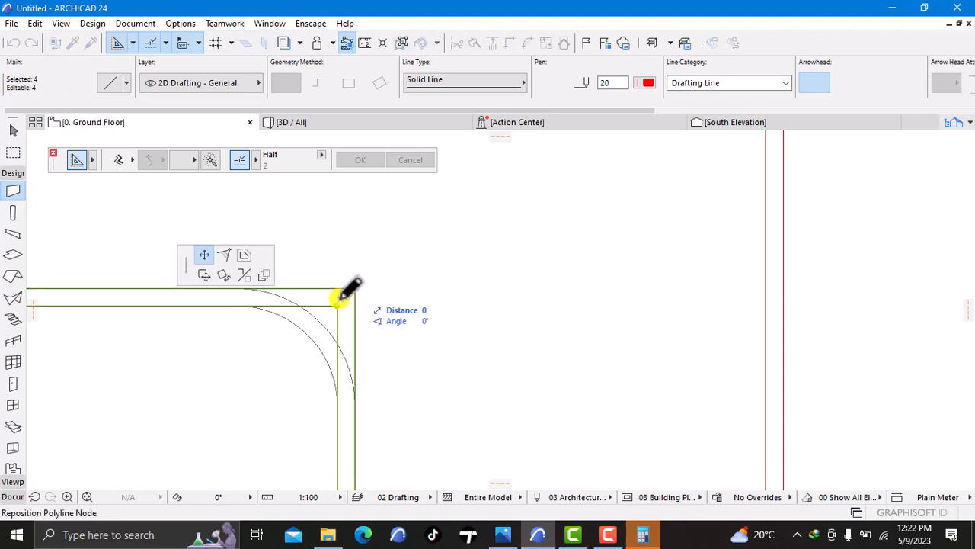
left_click(224, 255)
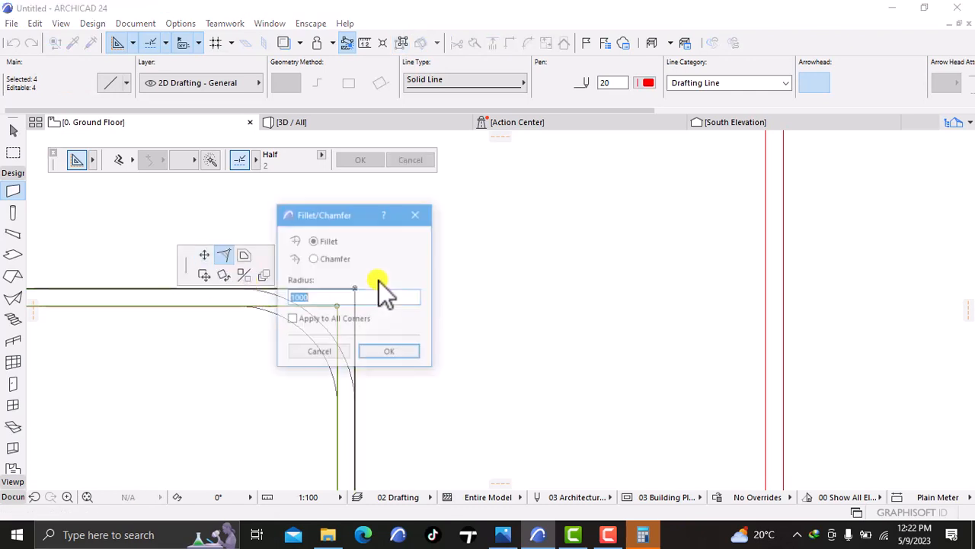
left_click(390, 354)
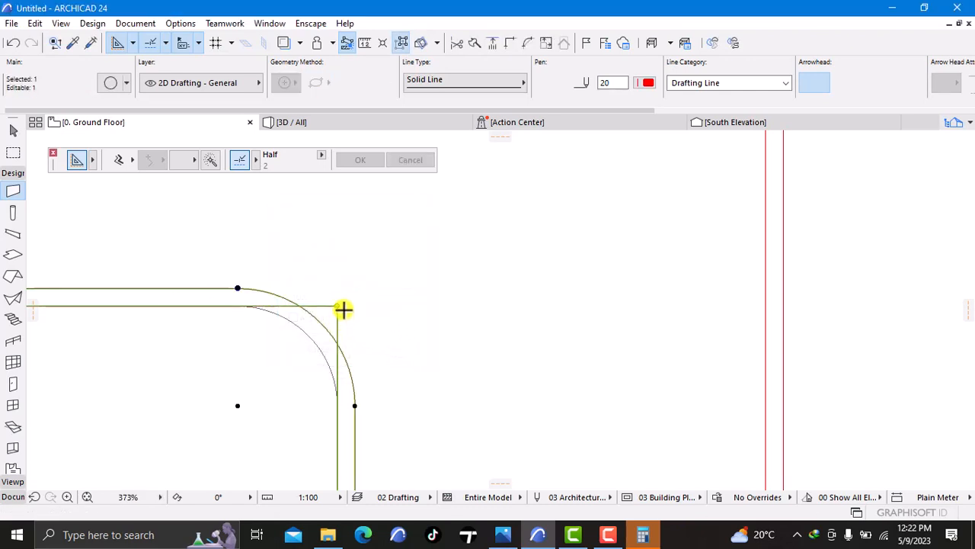
- Fillet the inner pair of red drafting lines at the same bend with a radius of 1000
left_click(339, 306)
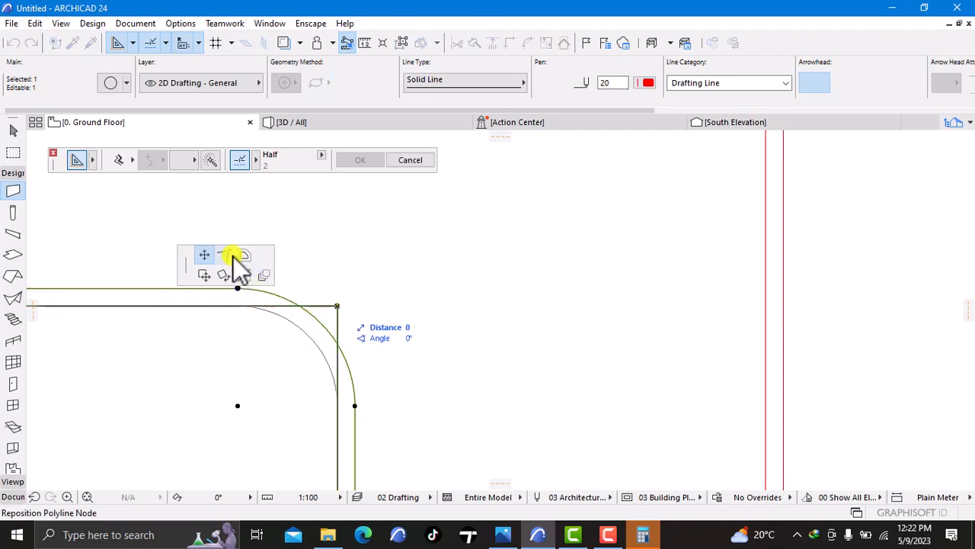
left_click(238, 261)
left_click(384, 372)
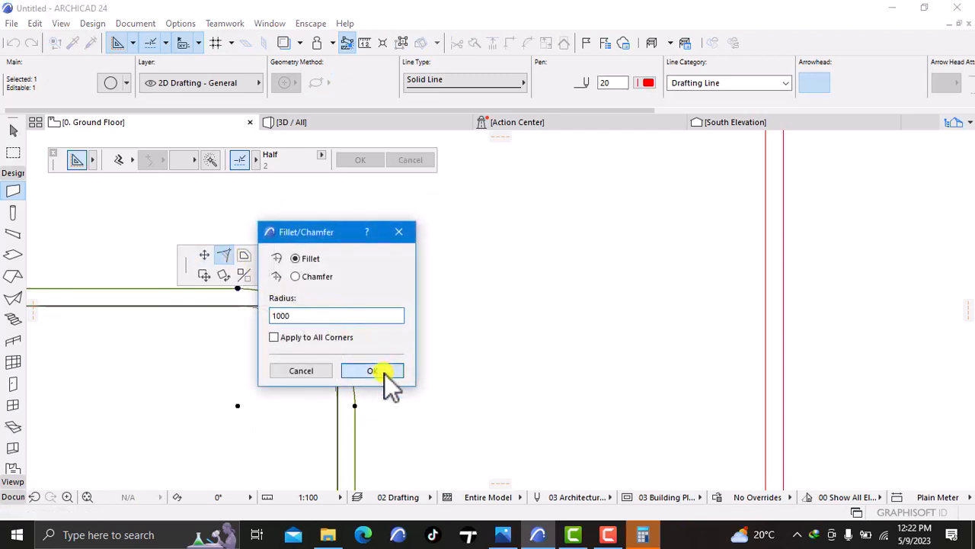
key("Escape")
scroll(419, 363, "down", 5)
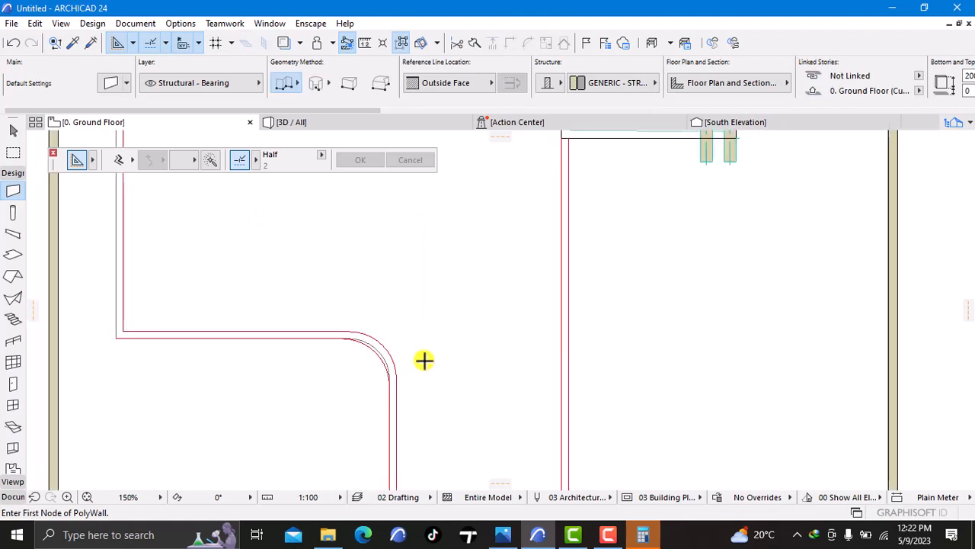
scroll(422, 364, "down", 5)
middle_click_drag(414, 315, 402, 339)
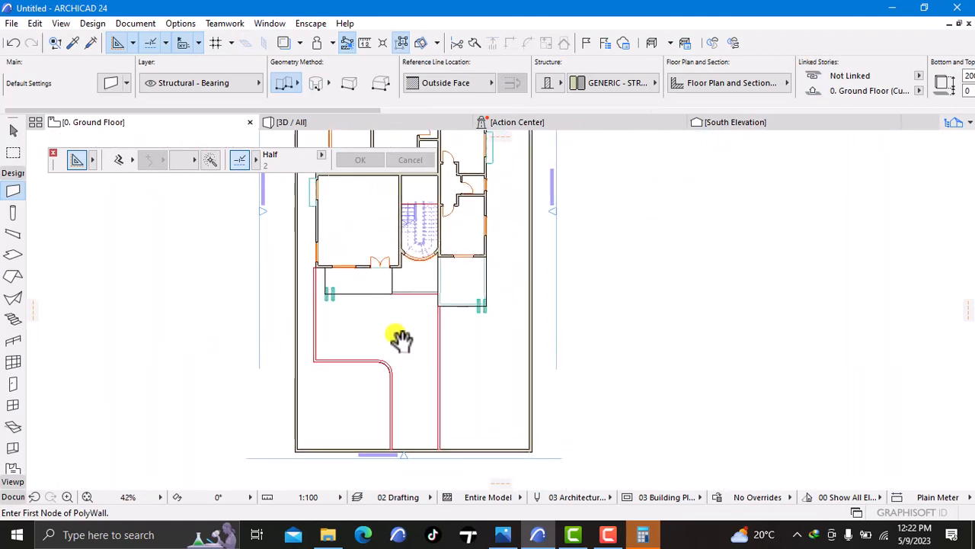
scroll(373, 326, "up", 2)
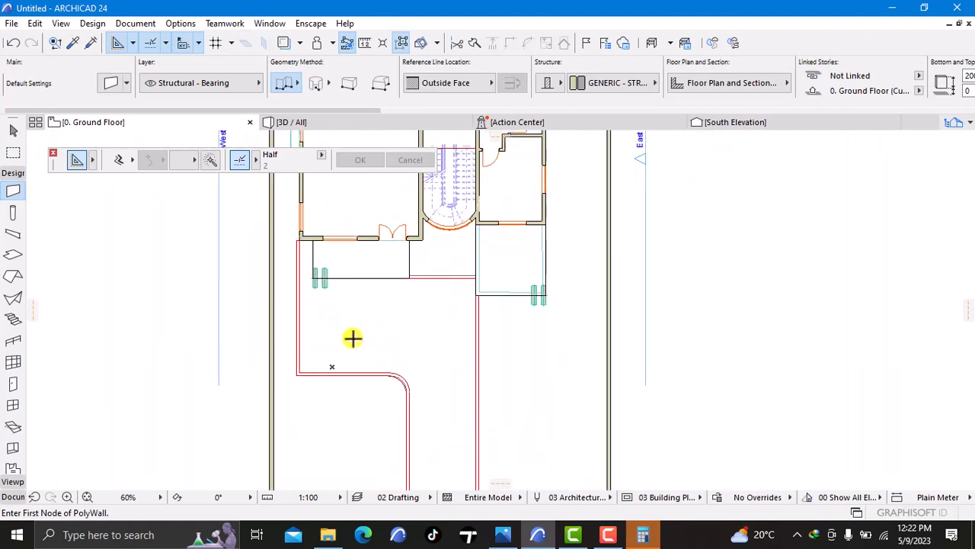
middle_click_drag(331, 284, 322, 306)
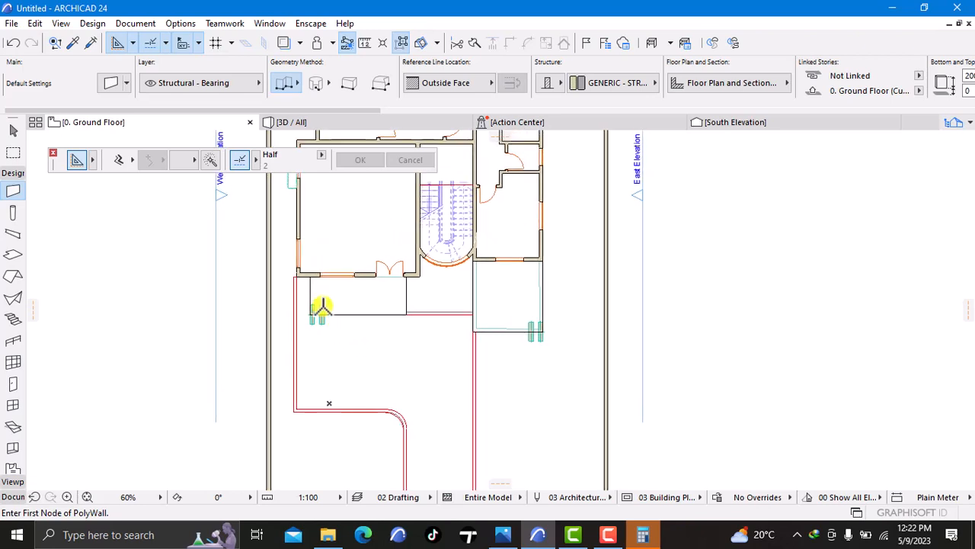
scroll(300, 288, "up", 2)
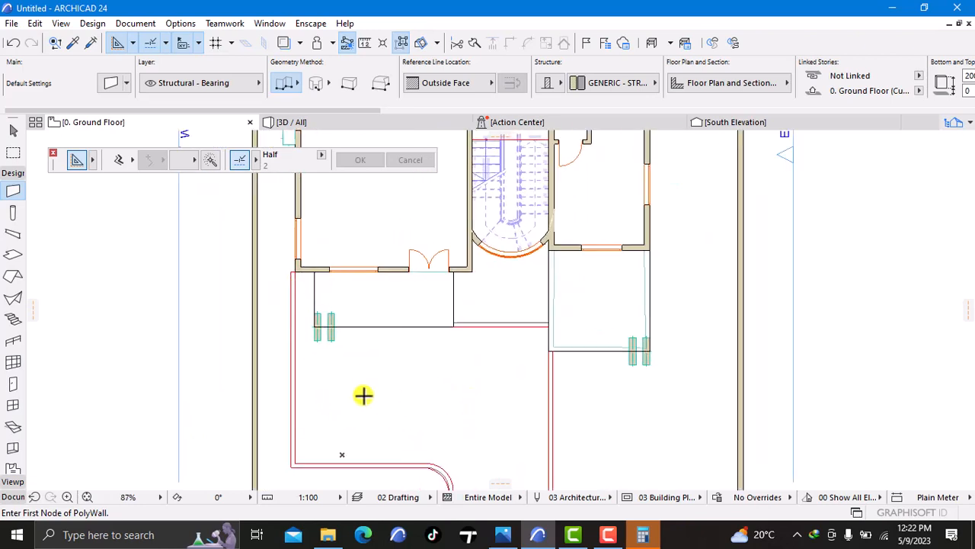
- Open the surface attributes and select the Pavement - Brick Moss surface for editing
left_click(191, 21)
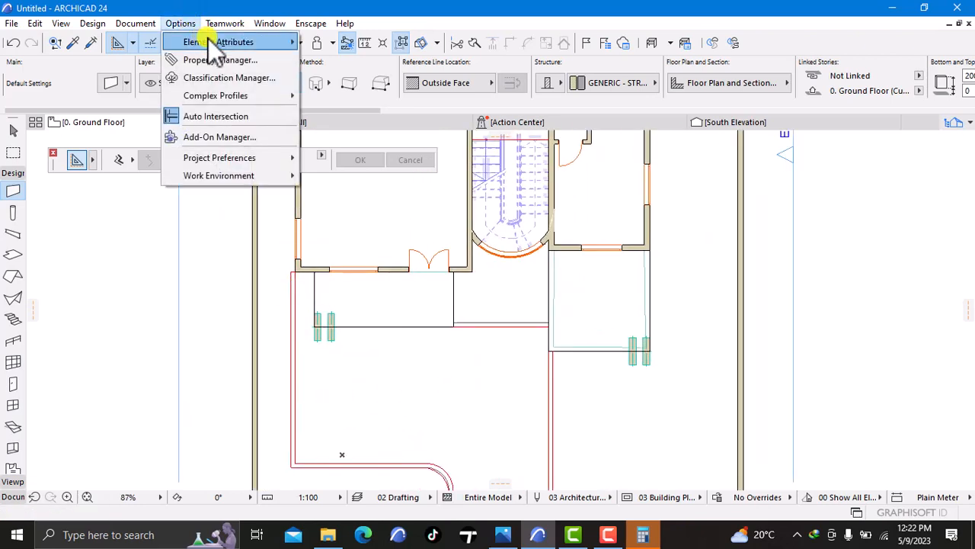
mouse_move(207, 38)
left_click(320, 115)
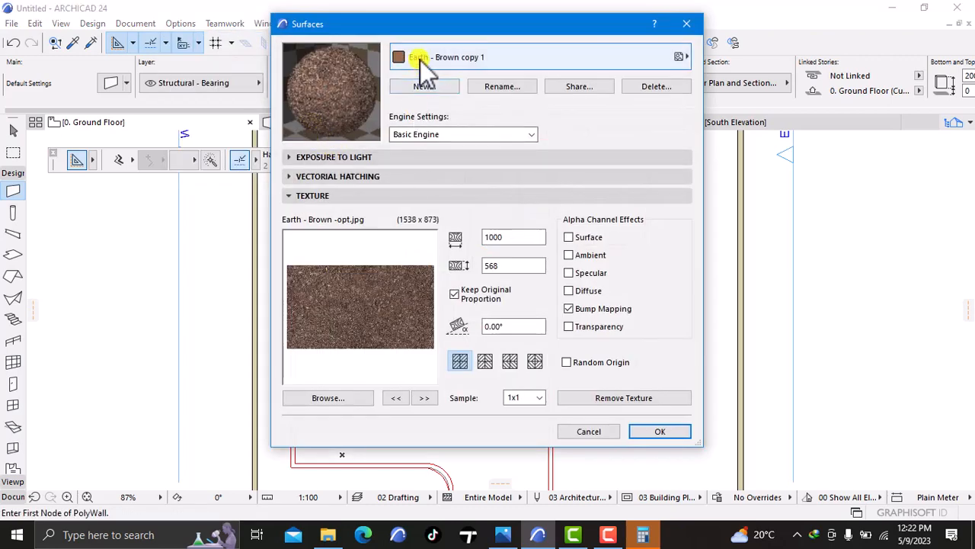
left_click(322, 402)
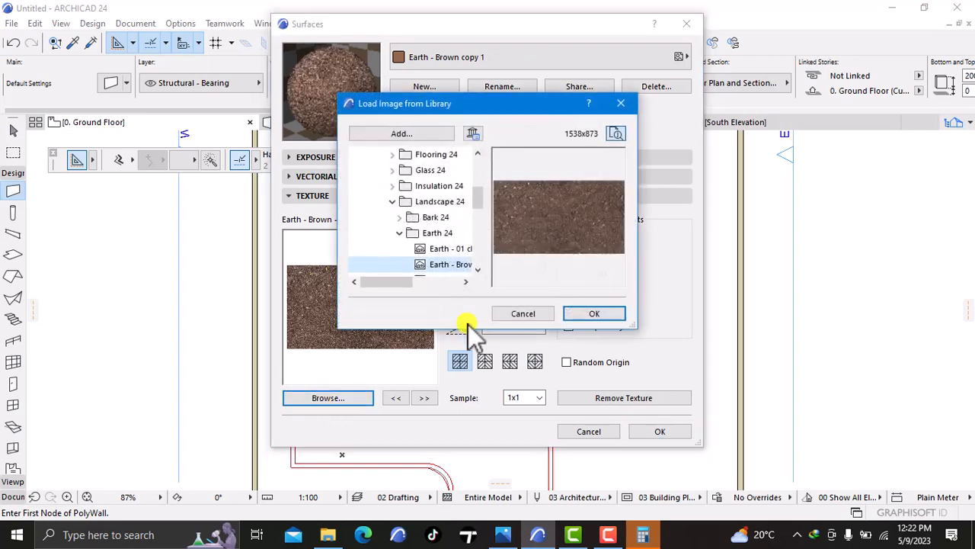
left_click(620, 103)
left_click(537, 61)
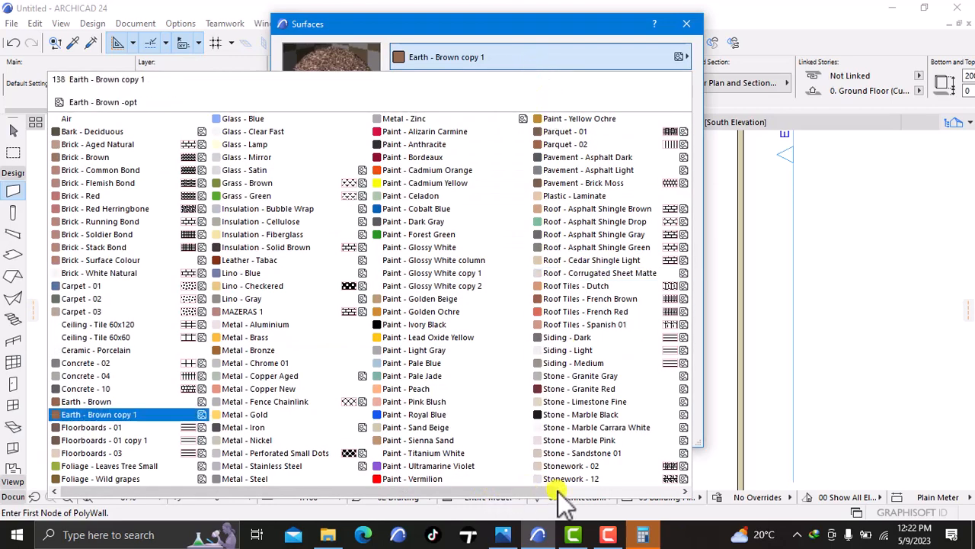
left_click(557, 181)
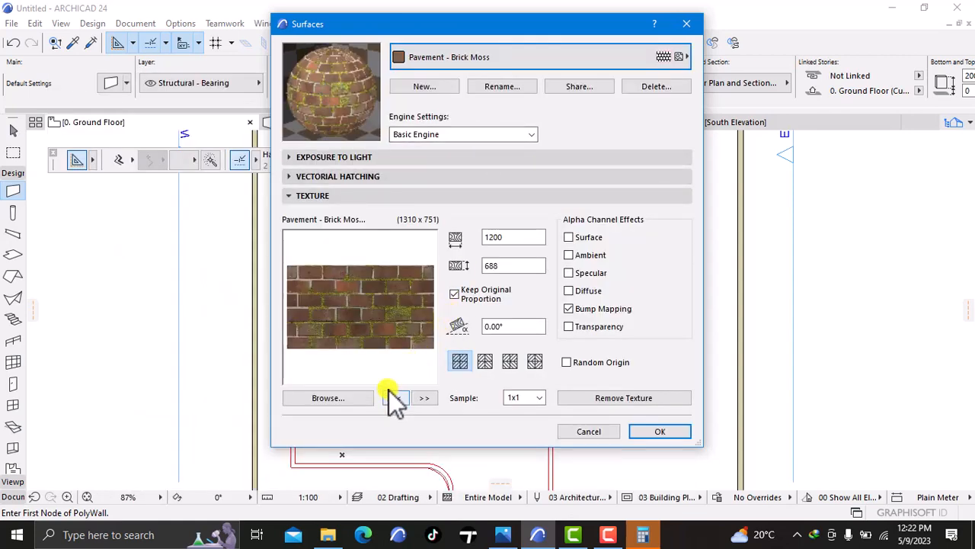
- Open the library image choice for the Brick Moss texture and preview the pink herringbone brick pavement image
left_click(338, 397)
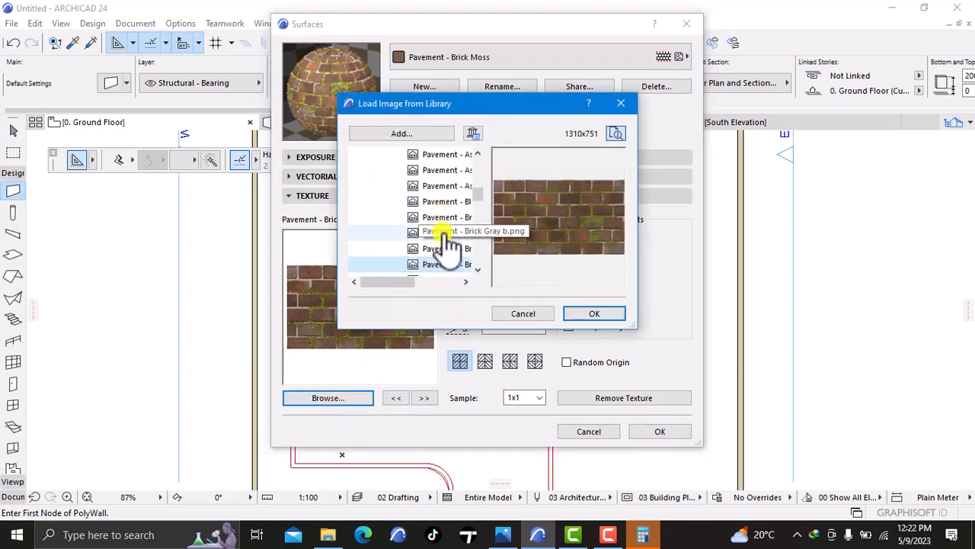
scroll(483, 196, "down", 1)
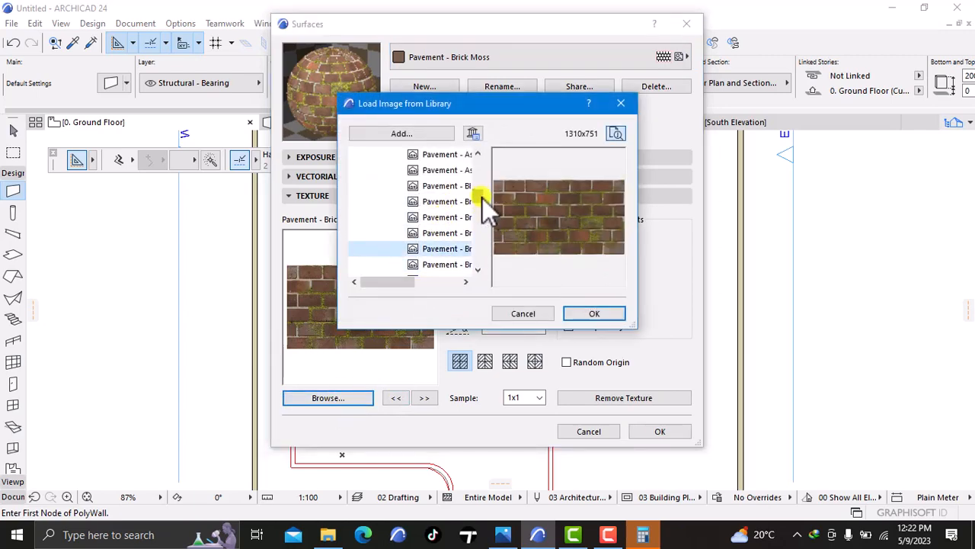
scroll(481, 198, "down", 3)
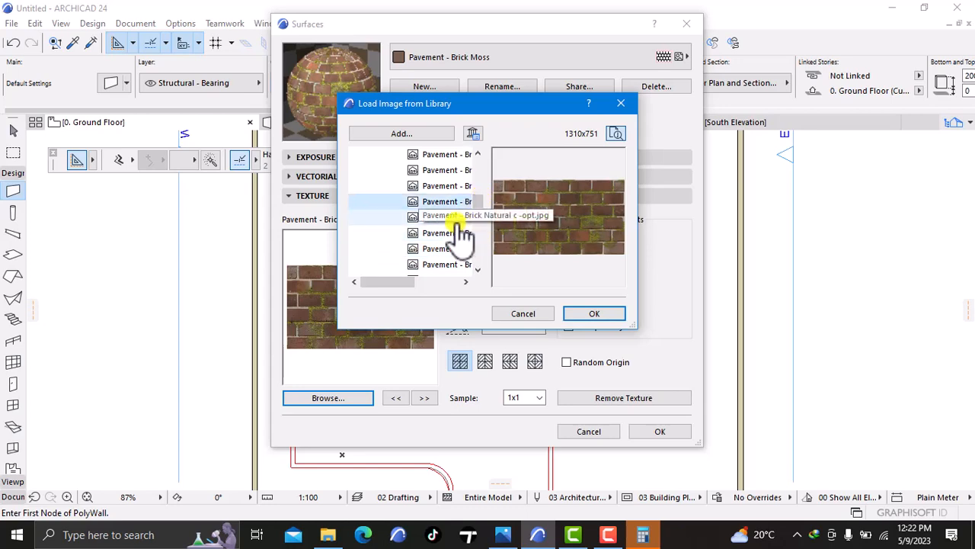
left_click(461, 219)
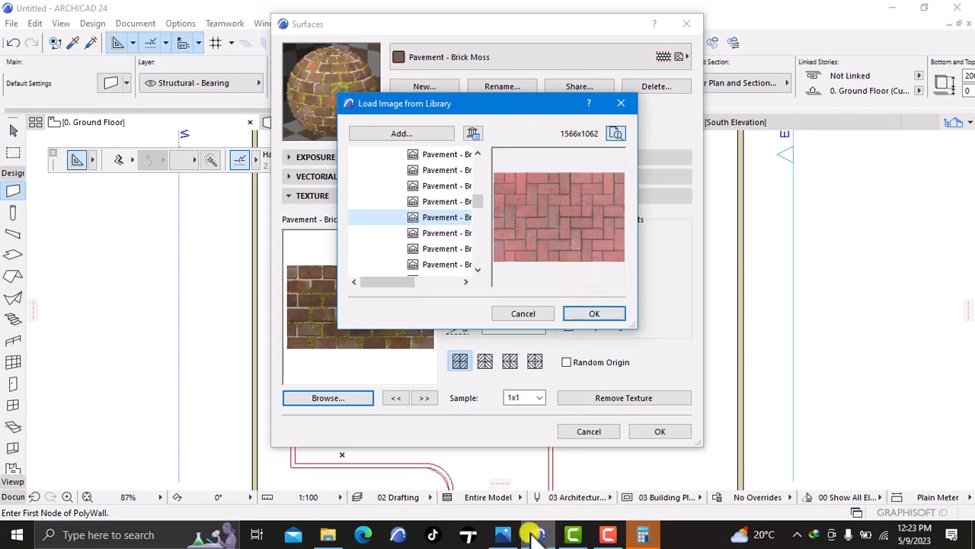
- Switch to the reference render Image6.png to examine the driveway paving's colour and pattern, and return to ARCHICAD
left_click(502, 534)
scroll(588, 467, "up", 10)
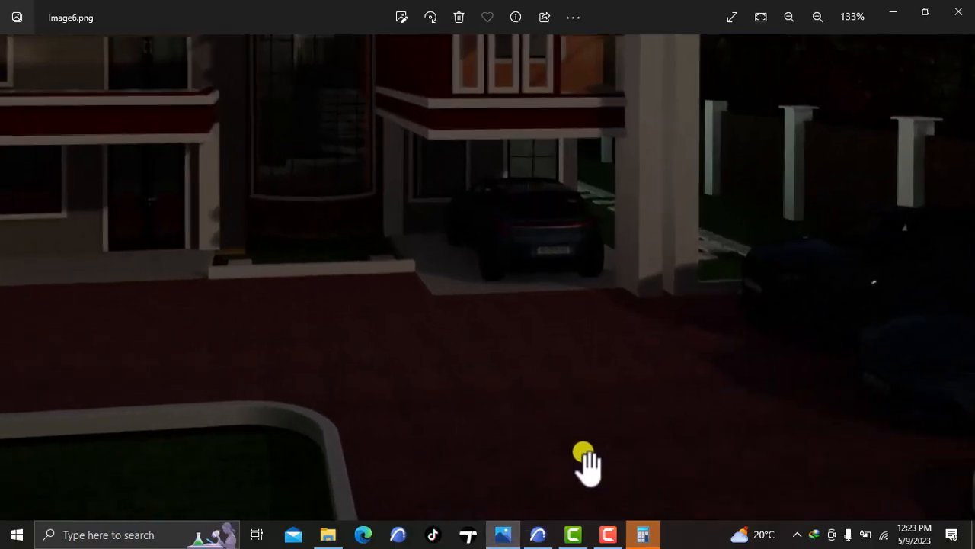
scroll(420, 319, "down", 6)
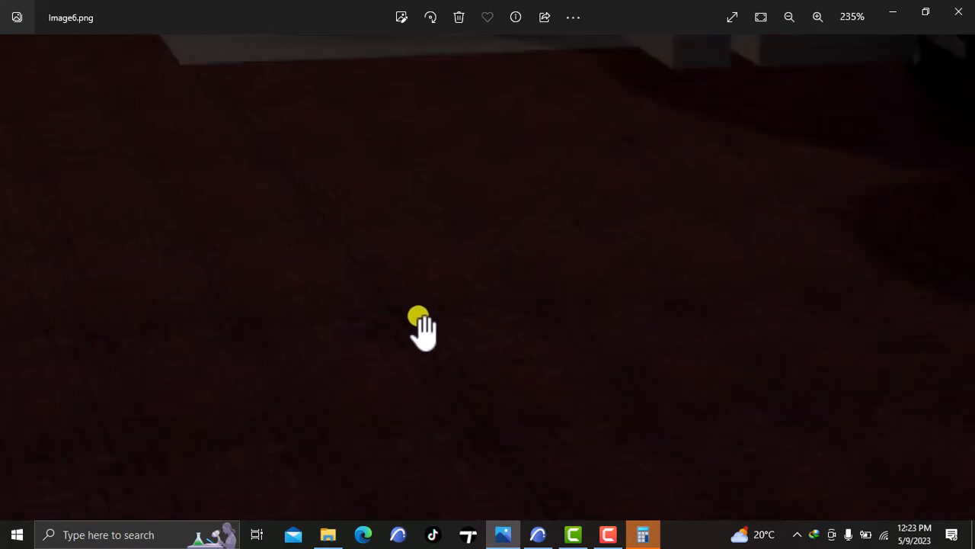
left_click(535, 533)
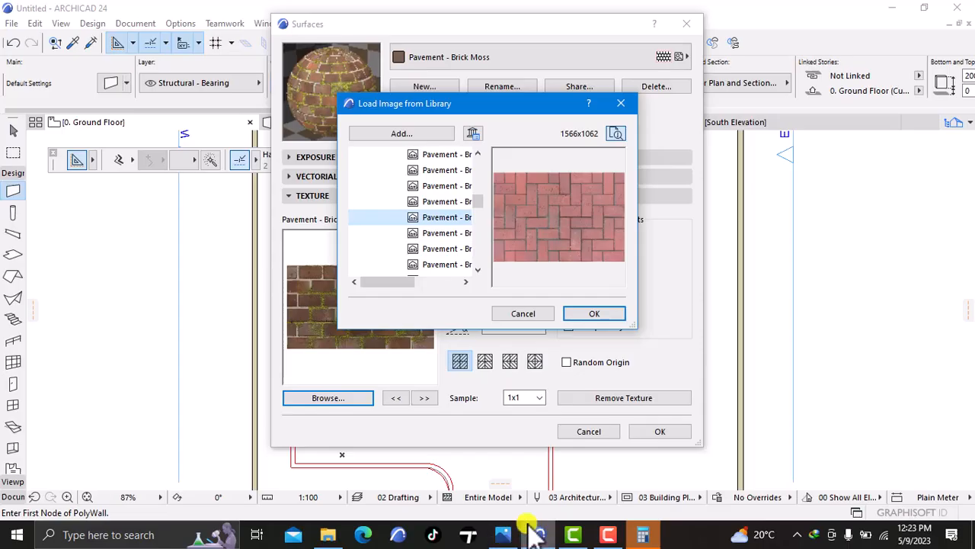
- Preview the library's other brick, cobblestone and concrete pavement images as candidates for the driveway texture
left_click(451, 233)
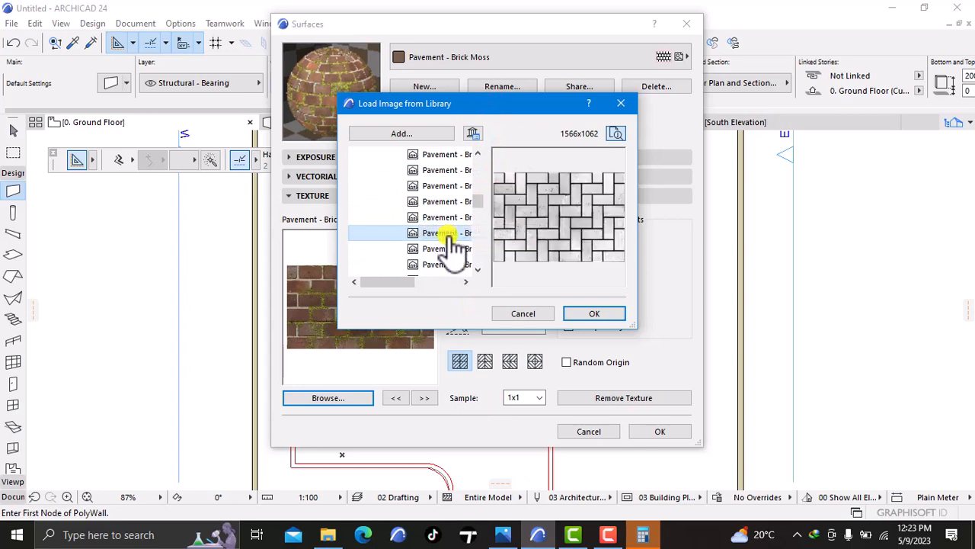
left_click(450, 249)
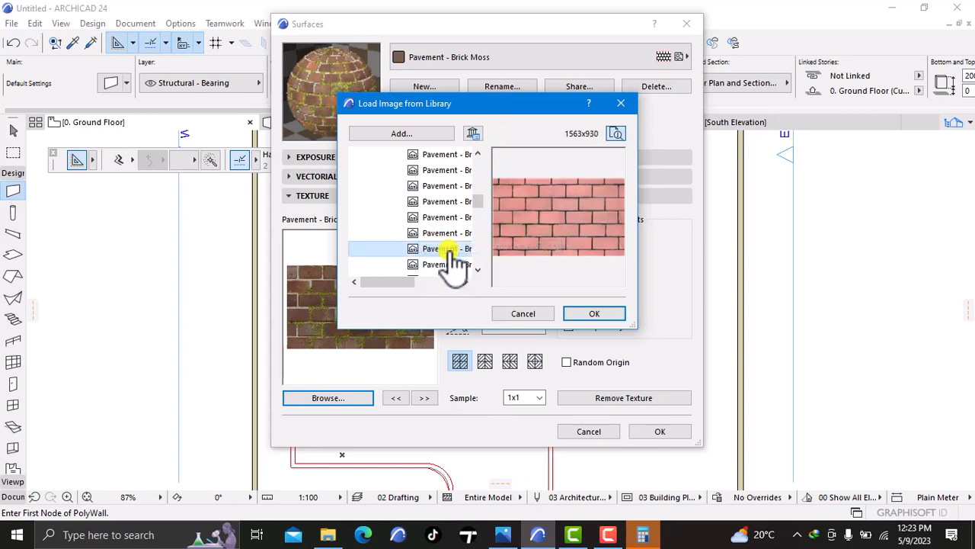
scroll(479, 197, "down", 1)
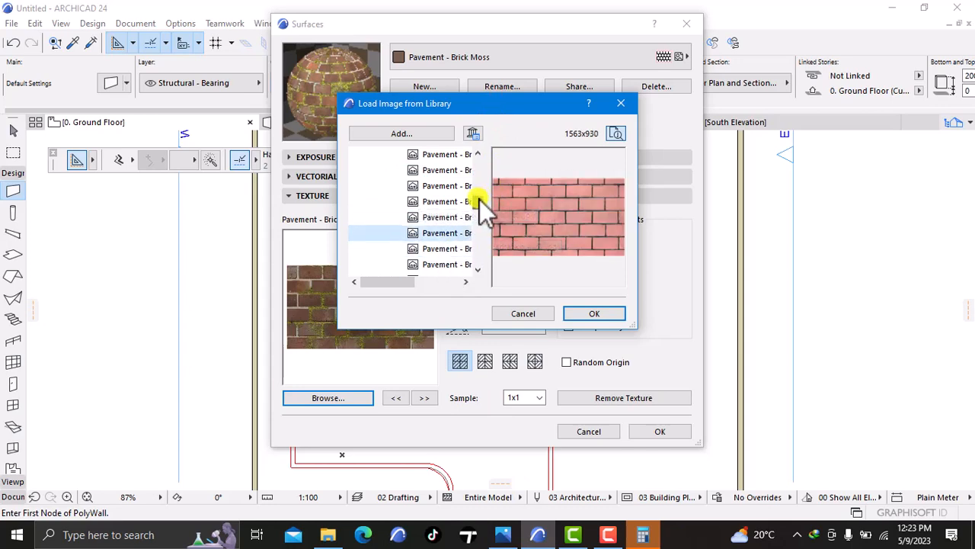
left_click(461, 233)
left_click(450, 248)
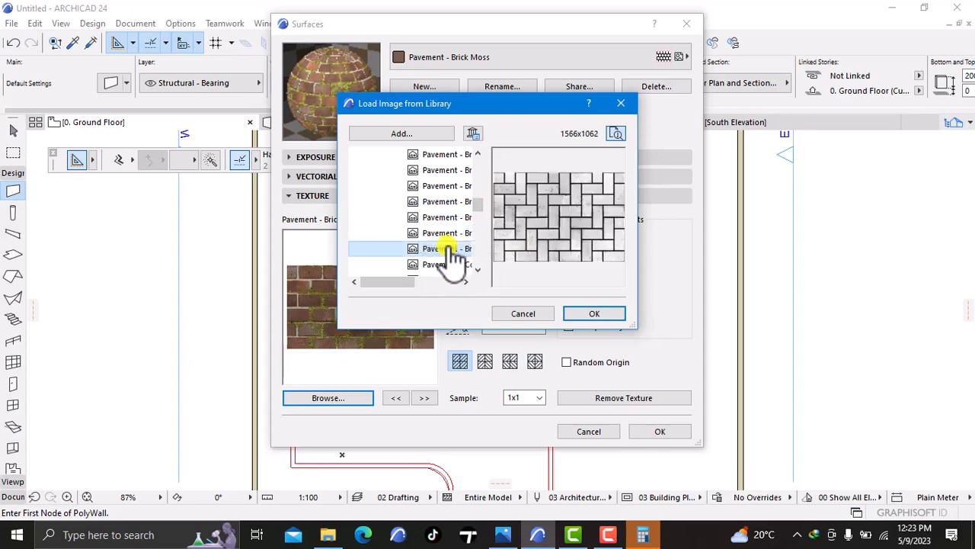
scroll(480, 210, "down", 2)
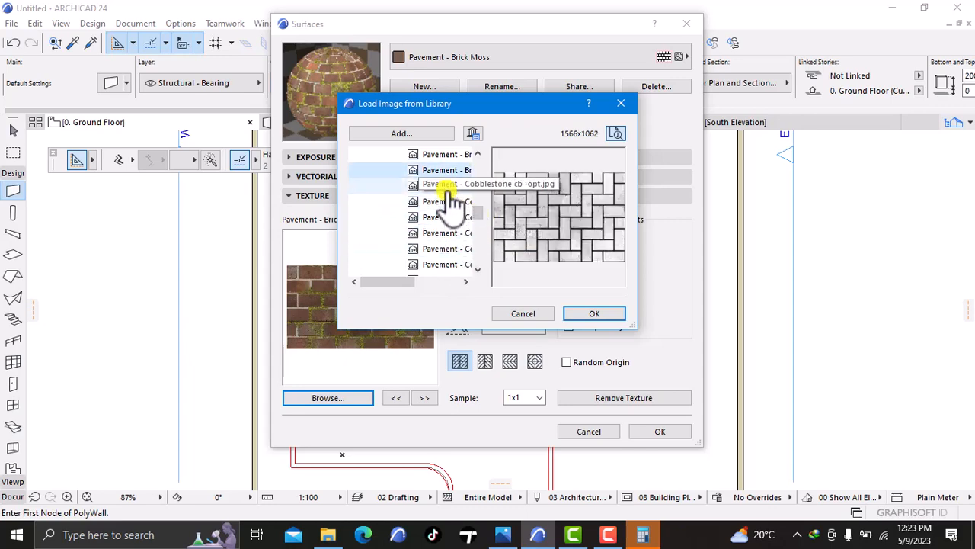
left_click(450, 188)
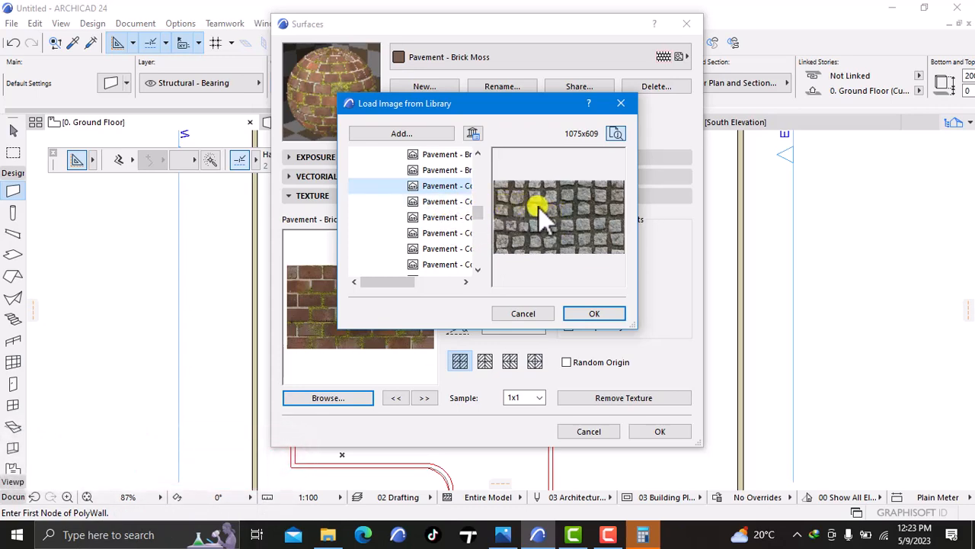
left_click(442, 202)
left_click(442, 218)
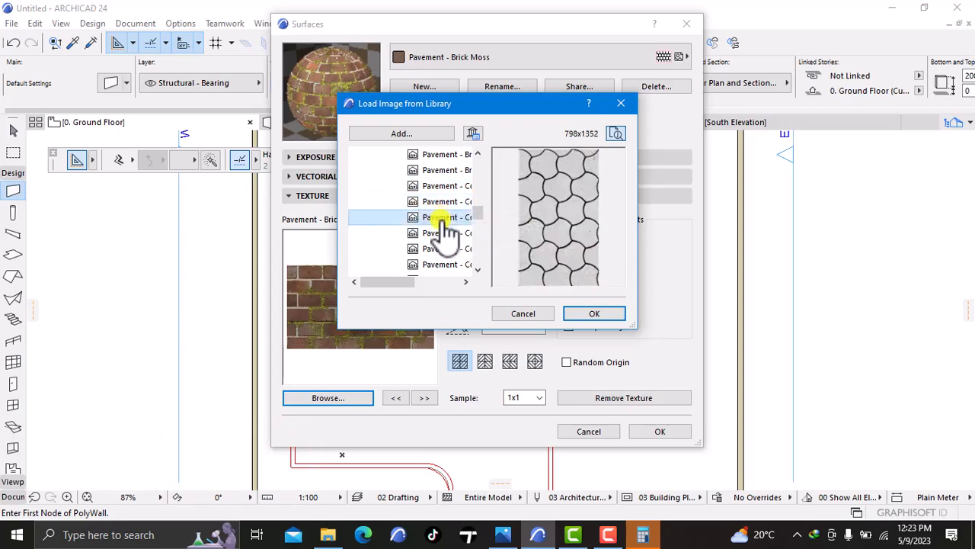
left_click(443, 232)
left_click(444, 248)
left_click(438, 264)
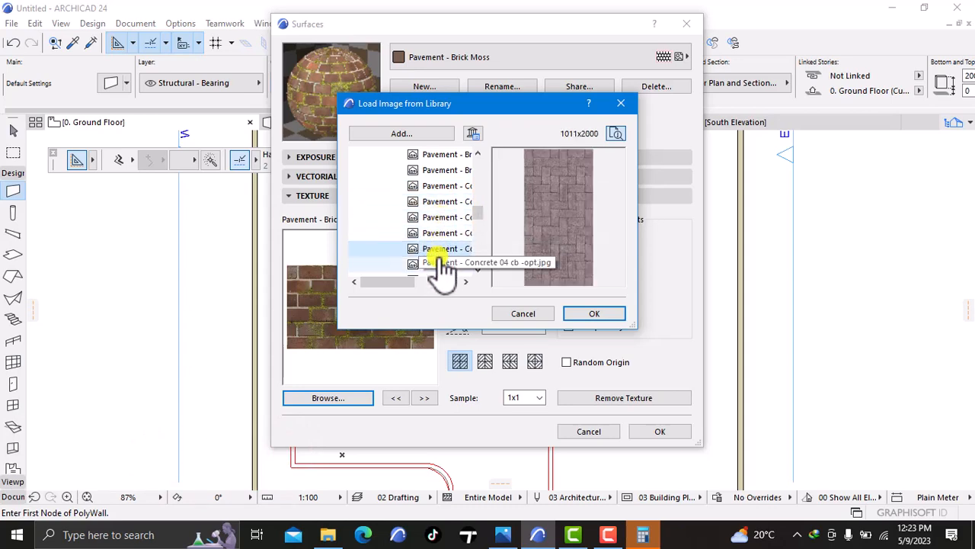
left_click(442, 233)
left_click(442, 217)
left_click(441, 201)
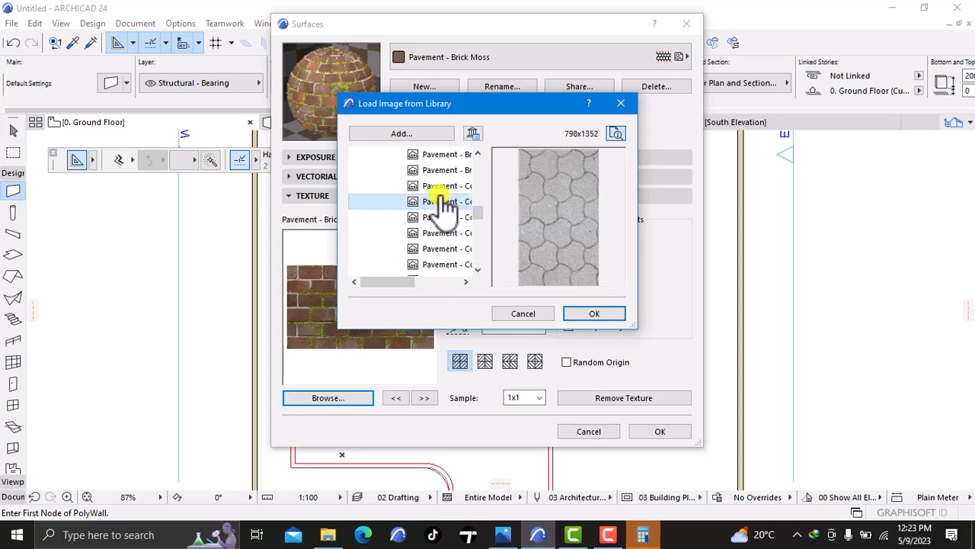
- Assign the red herringbone Pavement - Brick Red image as the surface's texture
left_click(439, 187)
left_click(442, 174)
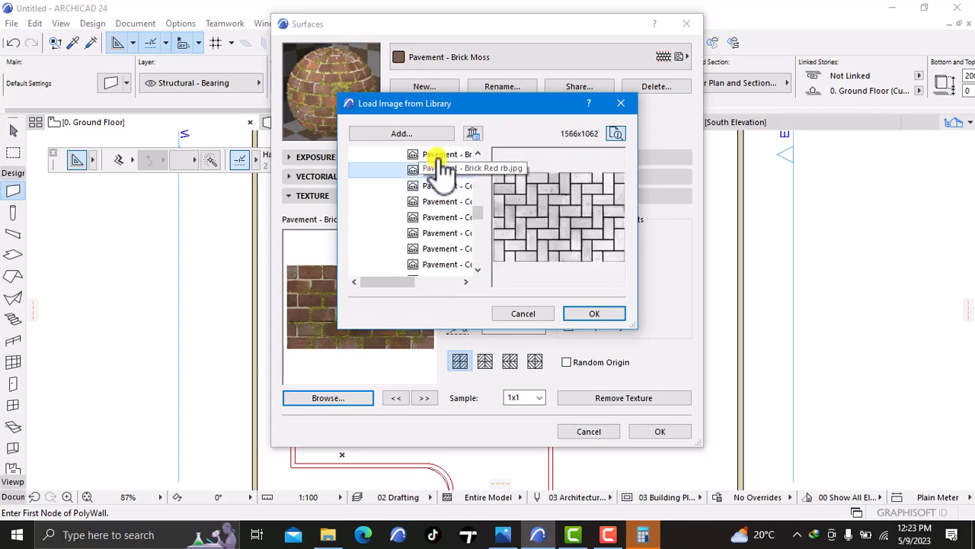
left_click(440, 156)
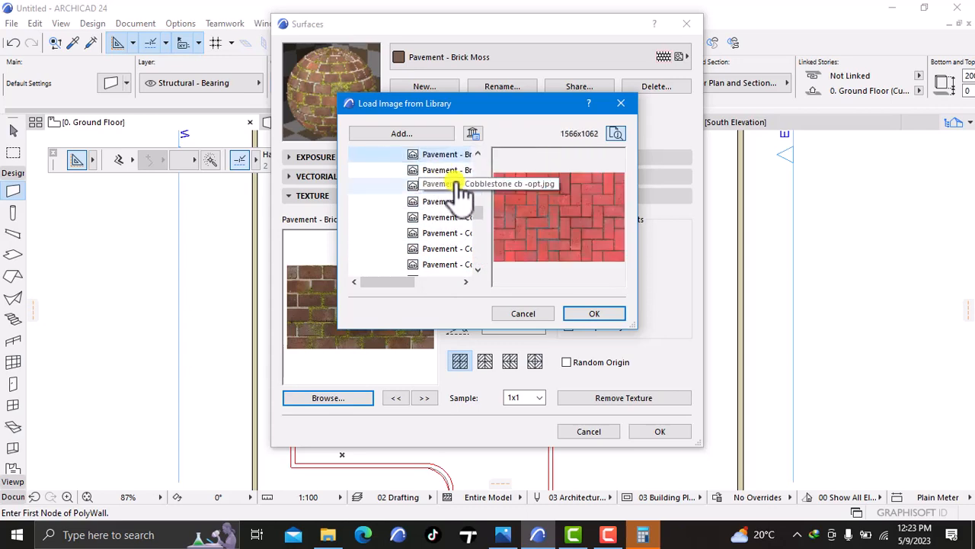
left_click(596, 313)
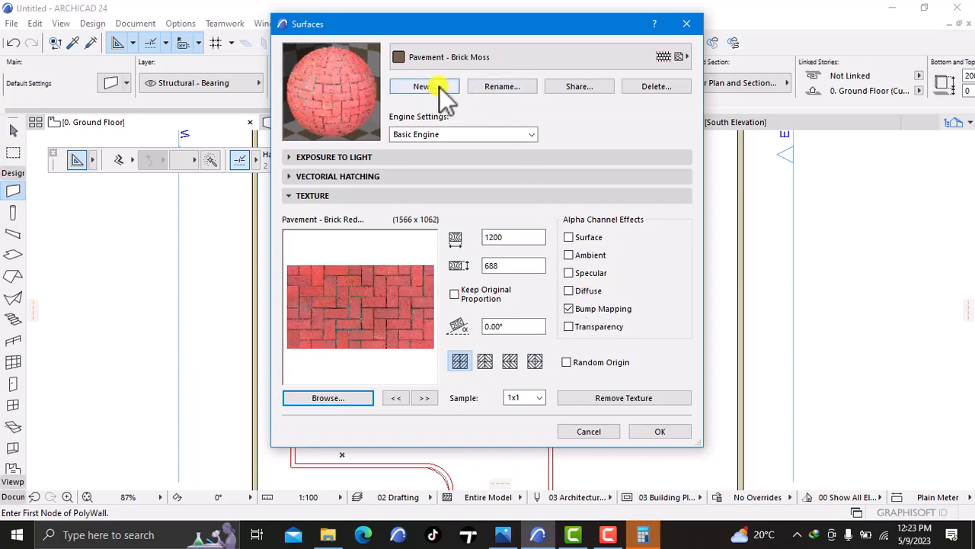
- Duplicate the surface under the name Pavement - Brick Moss copy 1 and accept the surface settings
left_click(440, 88)
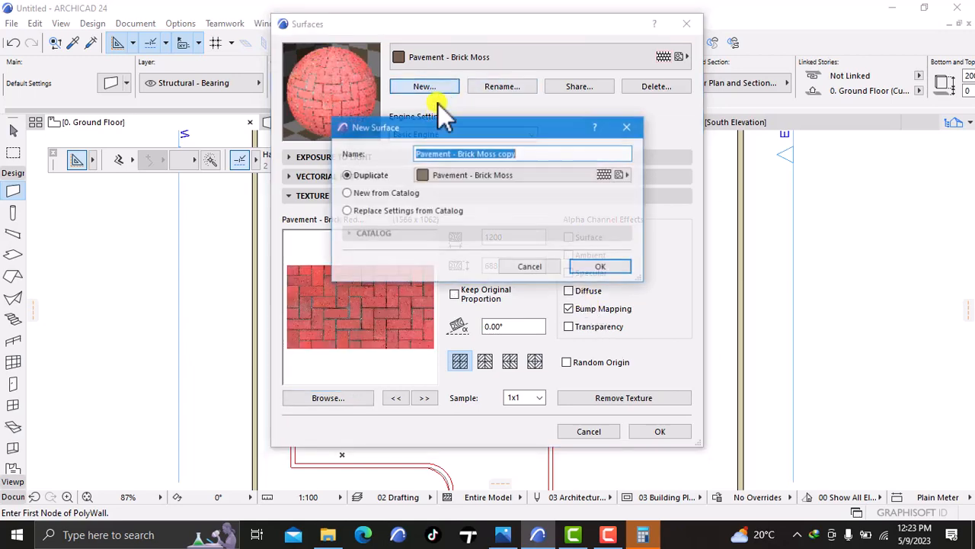
left_click(524, 155)
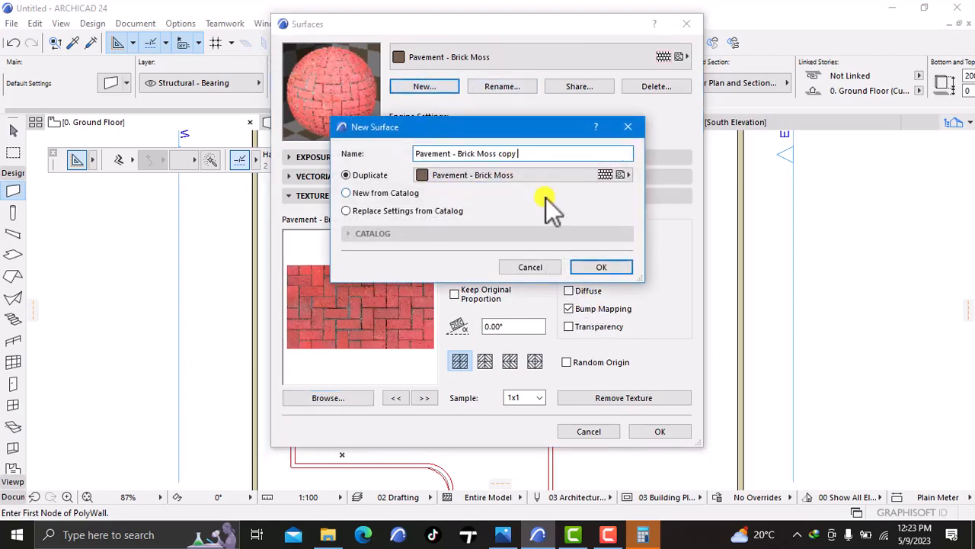
type("1")
left_click(608, 267)
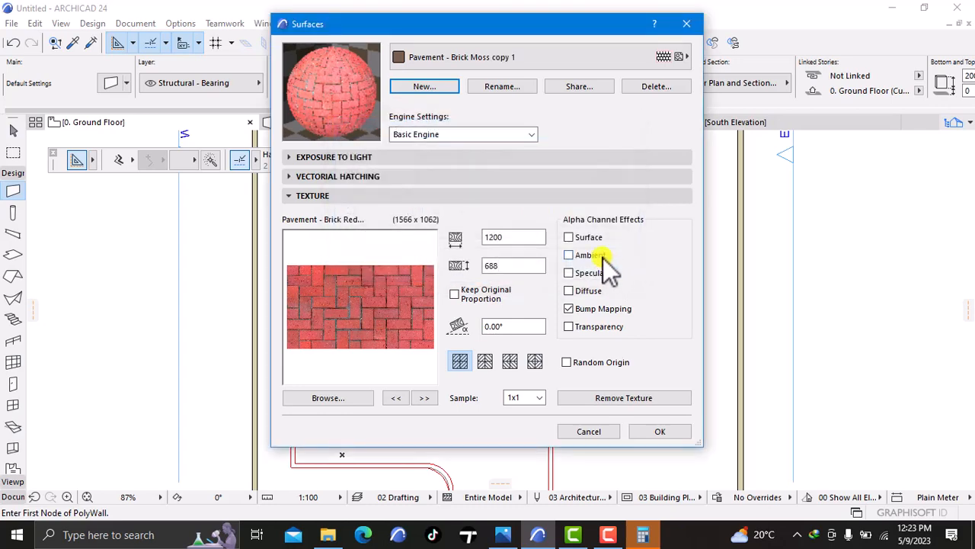
left_click(659, 431)
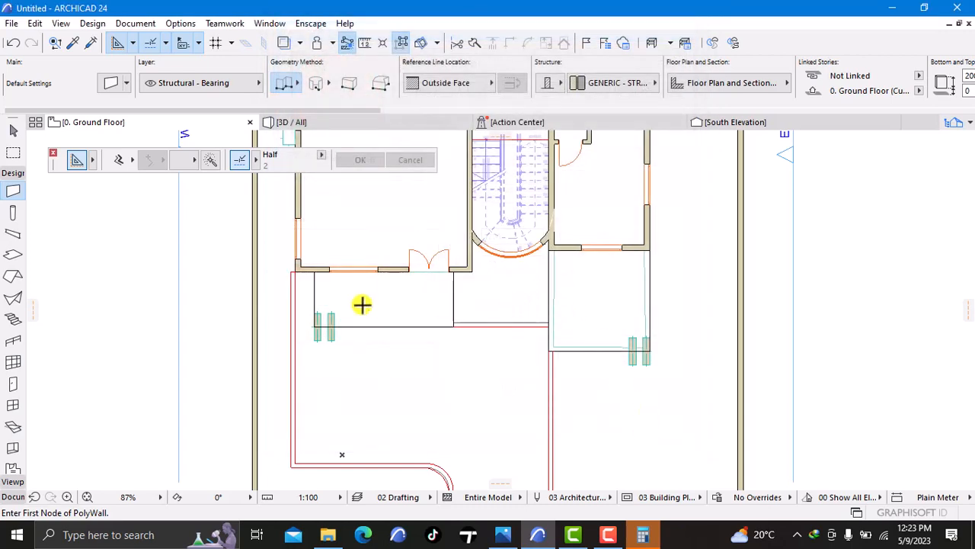
- In the Slab tool's default settings, override all three slab surfaces with Pavement - Brick Moss copy 1
left_click(13, 255)
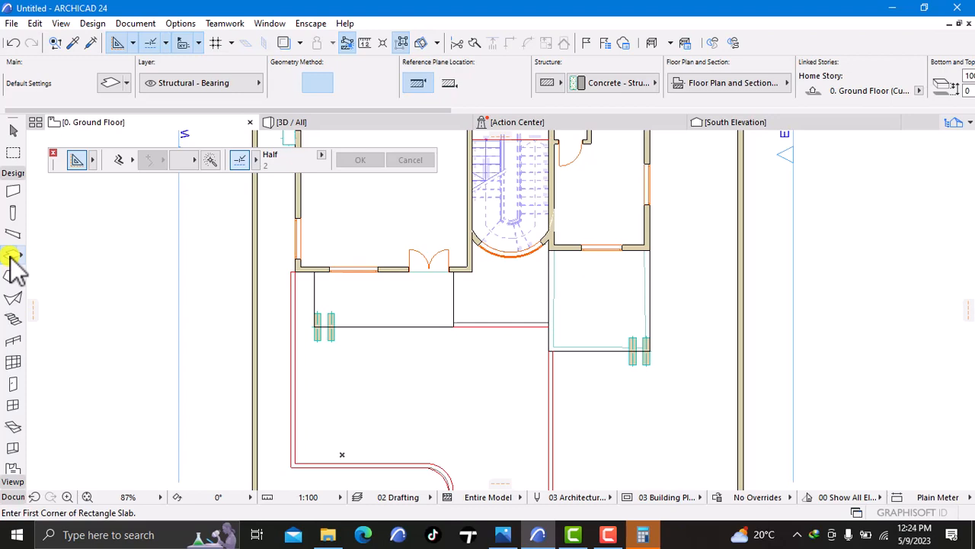
double_click(12, 255)
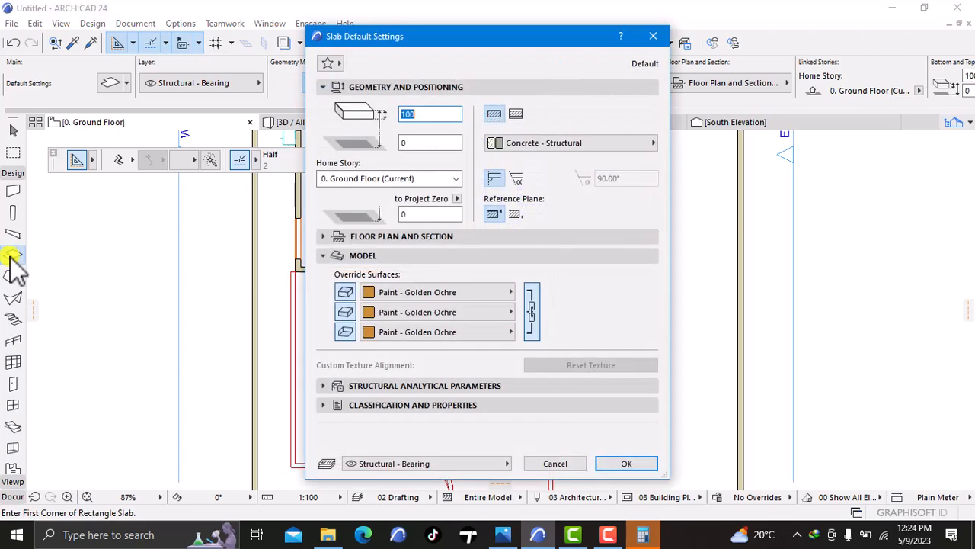
left_click(443, 112)
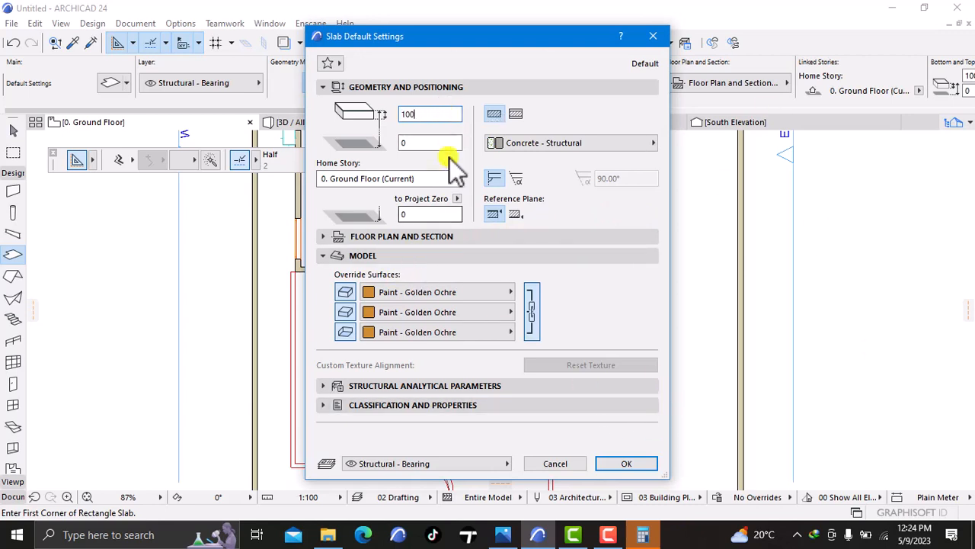
left_click(461, 293)
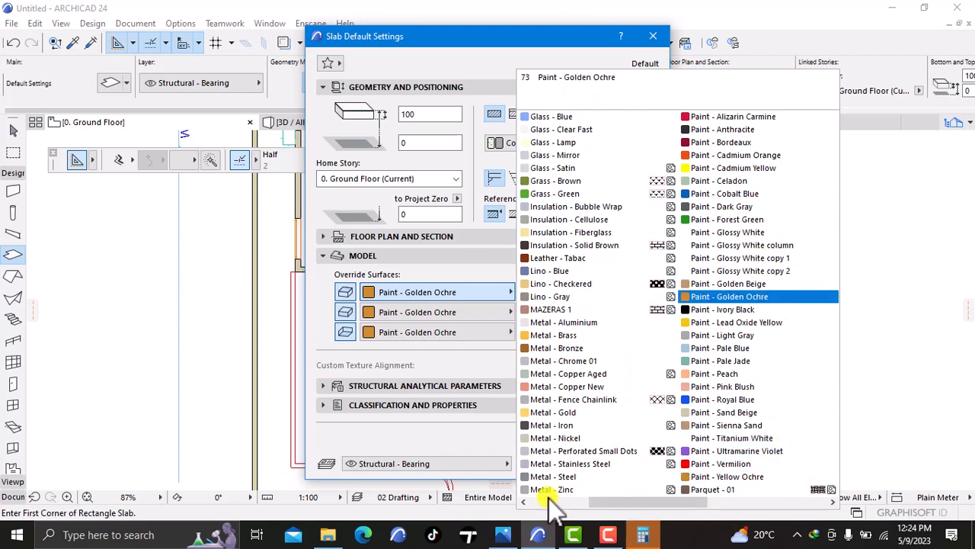
left_click(577, 502)
left_click(705, 505)
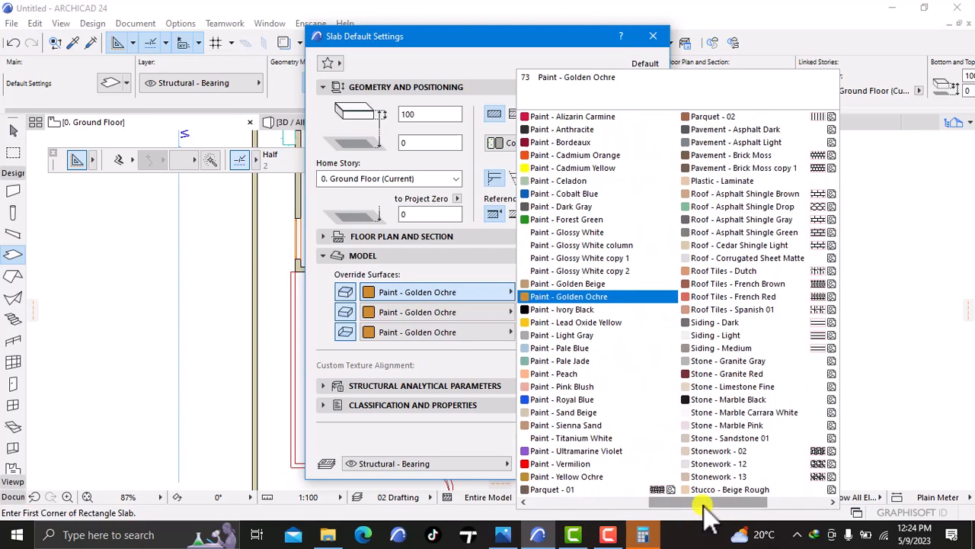
left_click(758, 166)
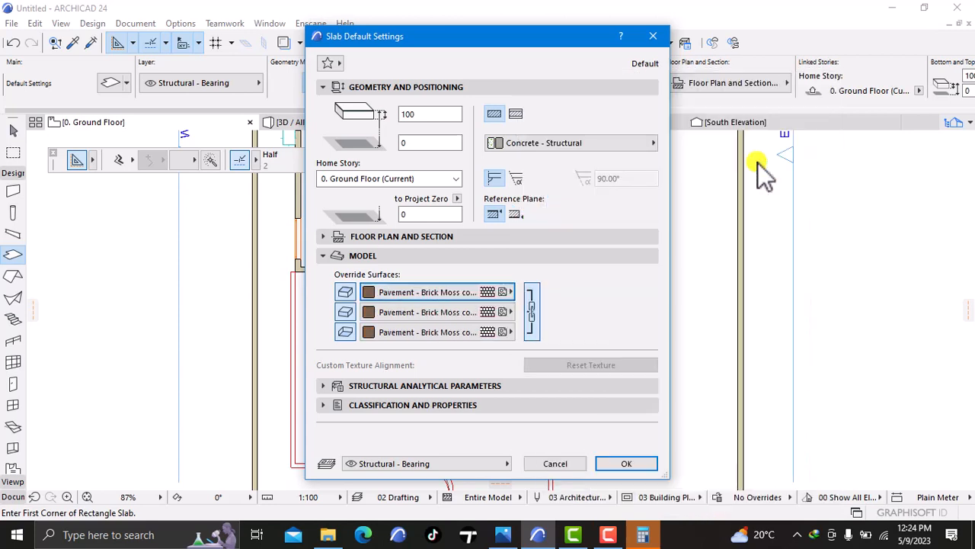
- Set the default slab's elevation to Project Zero to -150, and fill the driveway outline with a slab using the Magic Wand
left_click(453, 215)
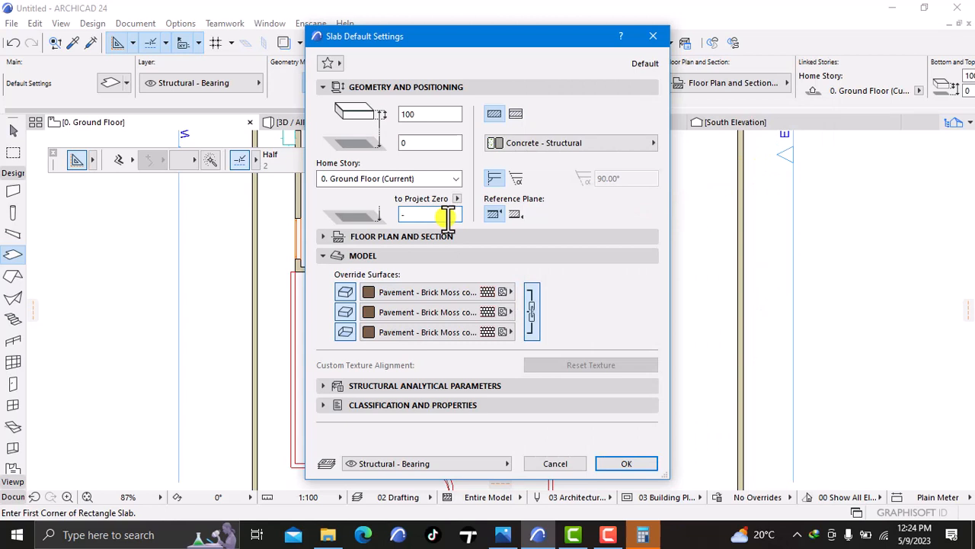
type("-150")
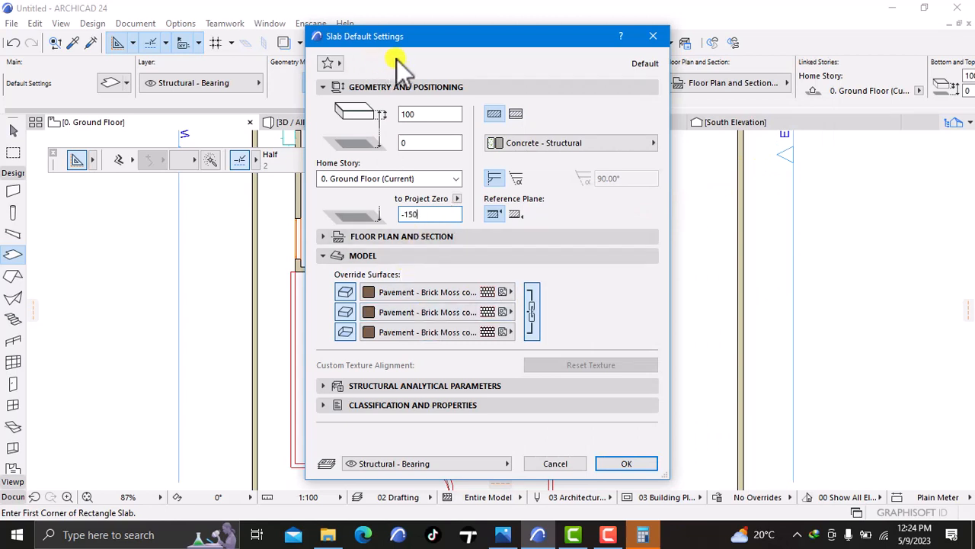
left_click(415, 114)
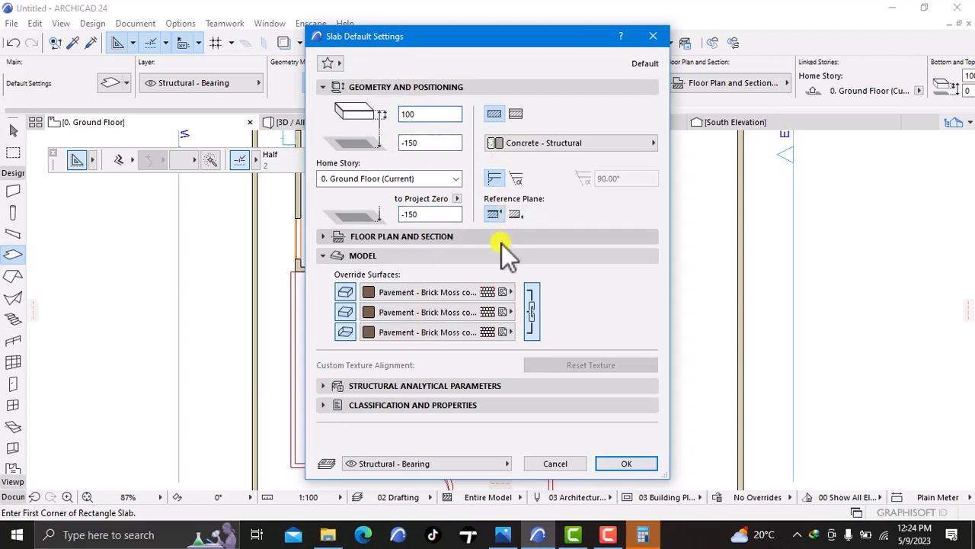
left_click(623, 465)
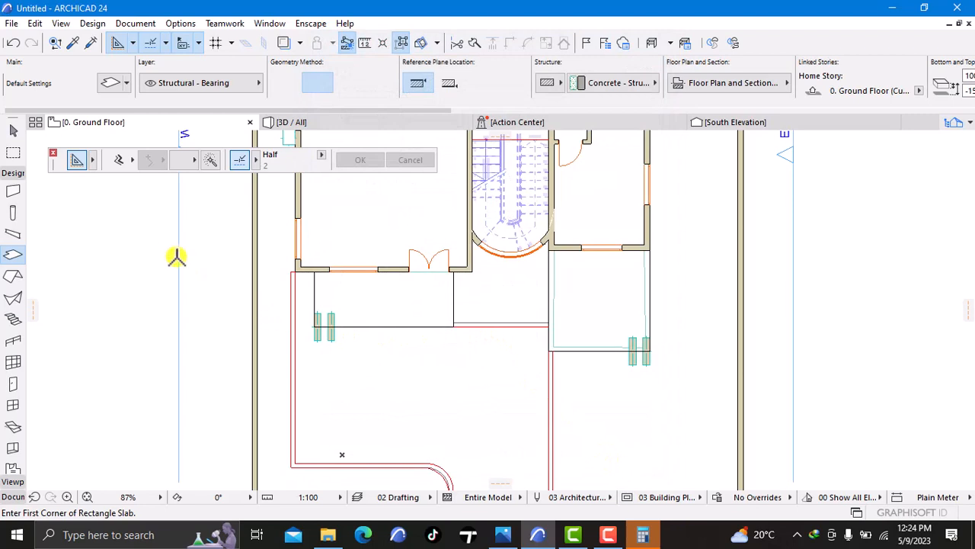
left_click(210, 160)
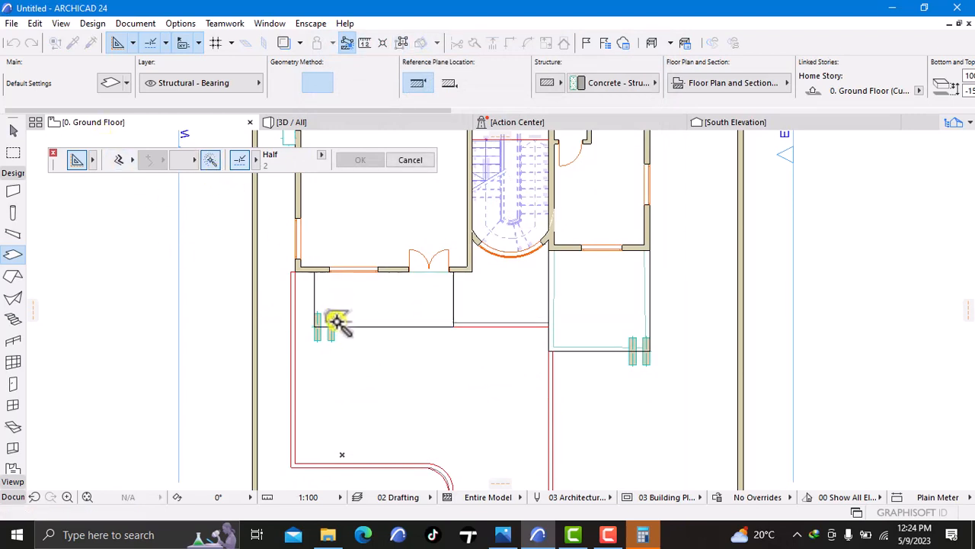
left_click(355, 373)
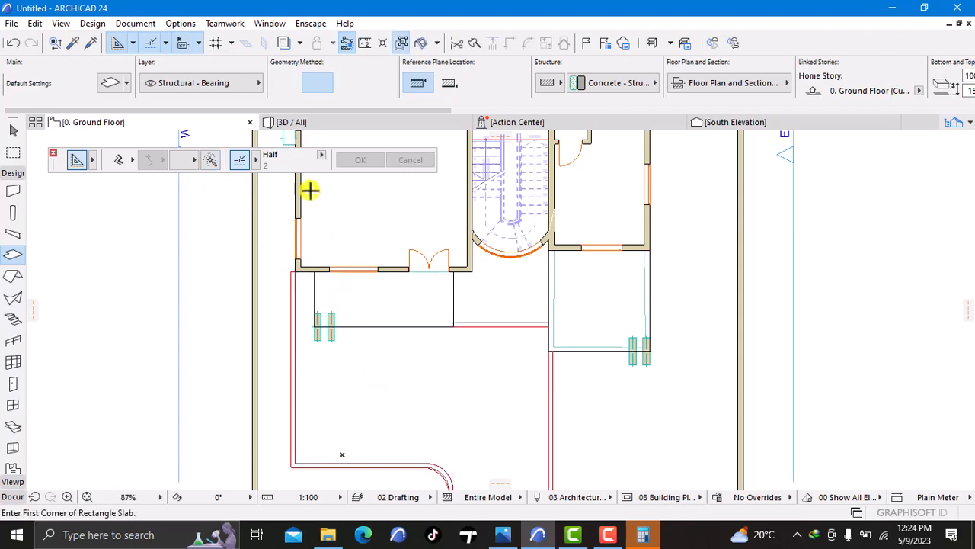
- In the 3D view, set the red brick driveway slab's elevation to Project Zero to -100
left_click(293, 122)
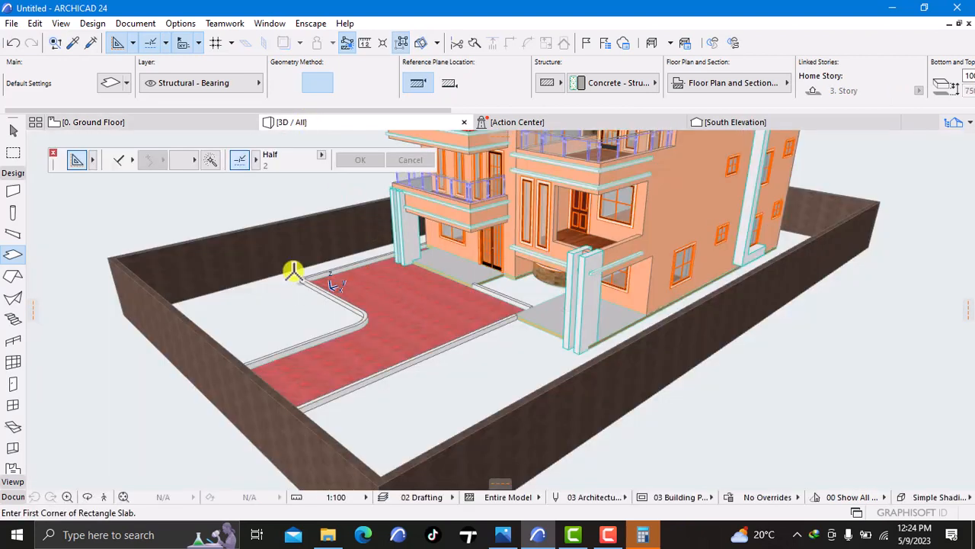
right_click(167, 204)
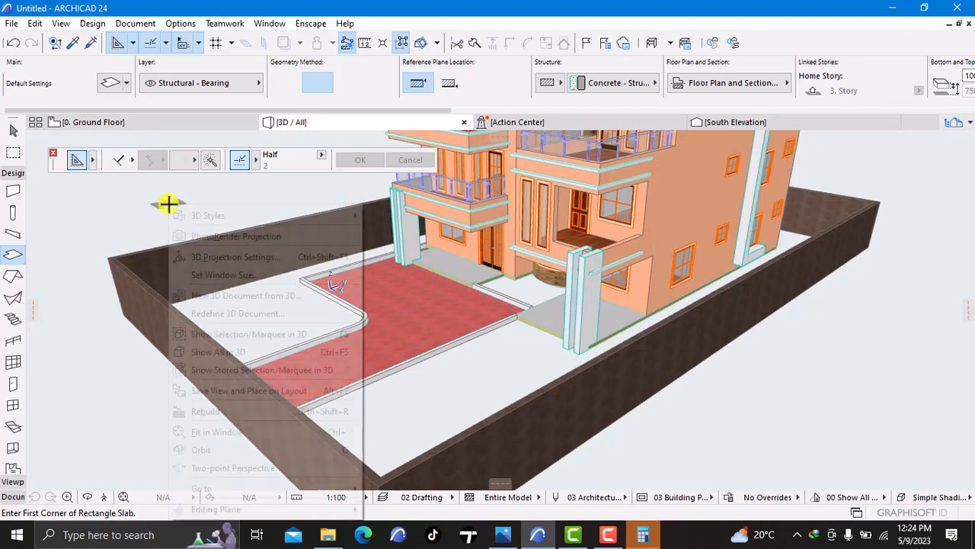
left_click(207, 449)
left_click_drag(223, 303, 496, 361)
scroll(496, 361, "up", 8)
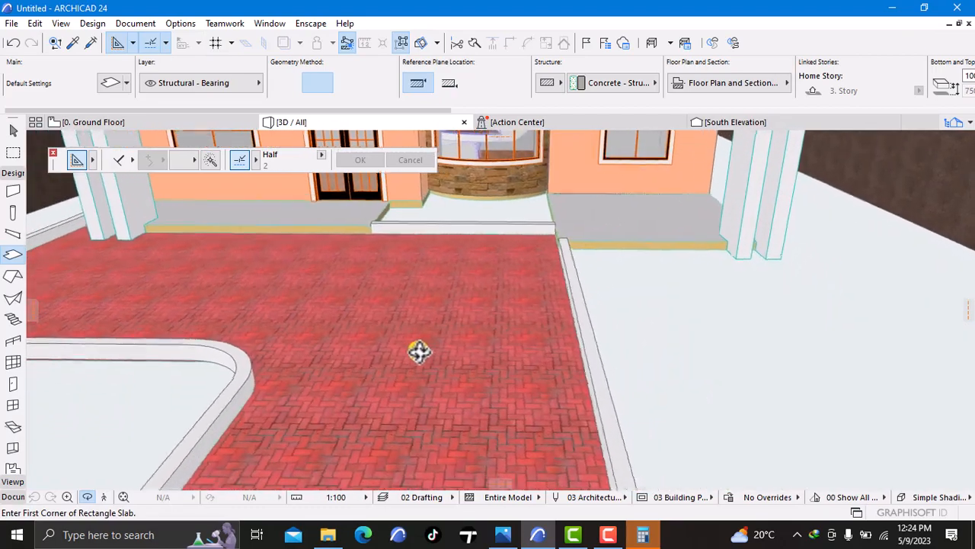
scroll(409, 345, "up", 3)
mouse_move(174, 301)
left_mouse_down()
mouse_move(283, 289)
mouse_move(336, 271)
mouse_move(427, 270)
mouse_move(315, 283)
mouse_move(67, 266)
mouse_move(153, 281)
mouse_move(173, 297)
left_mouse_up()
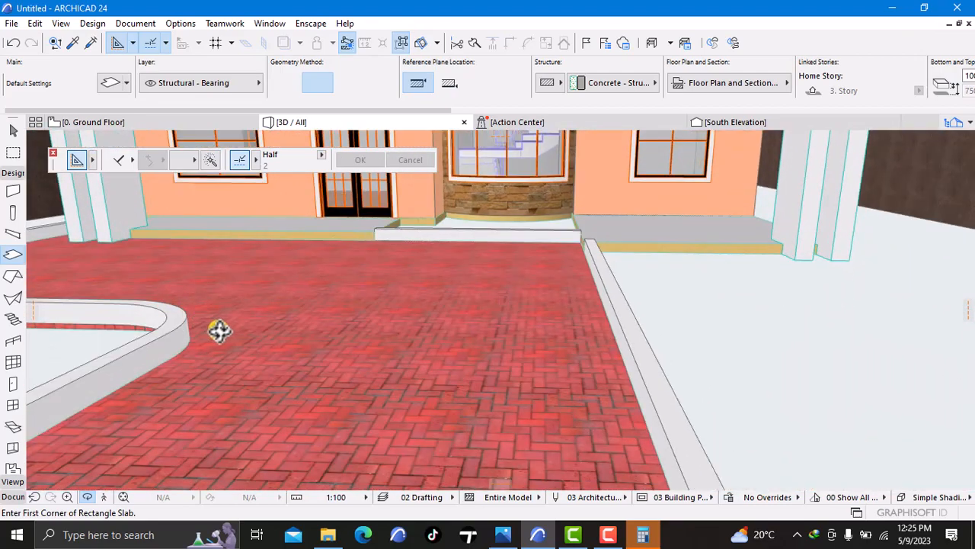
left_click(265, 349, "shift")
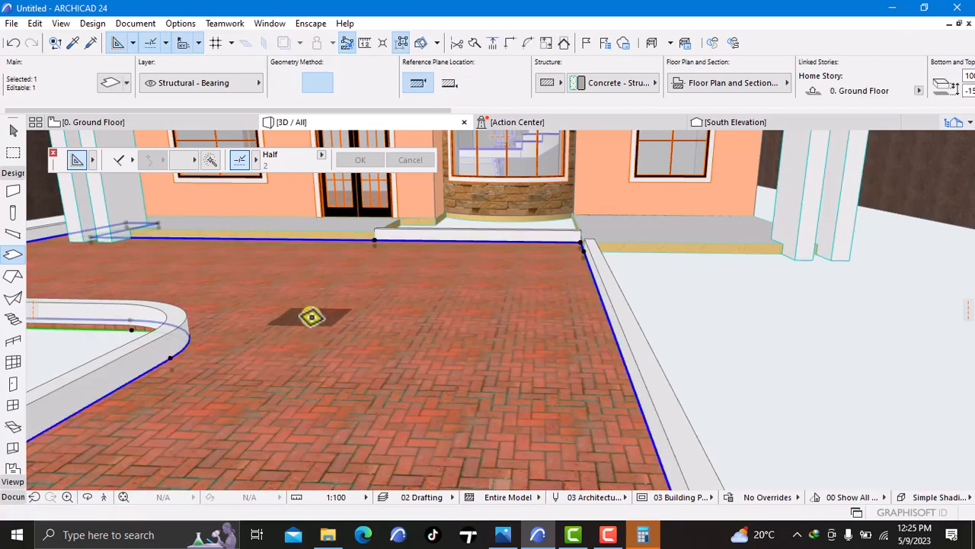
right_click(820, 320)
left_click(815, 198)
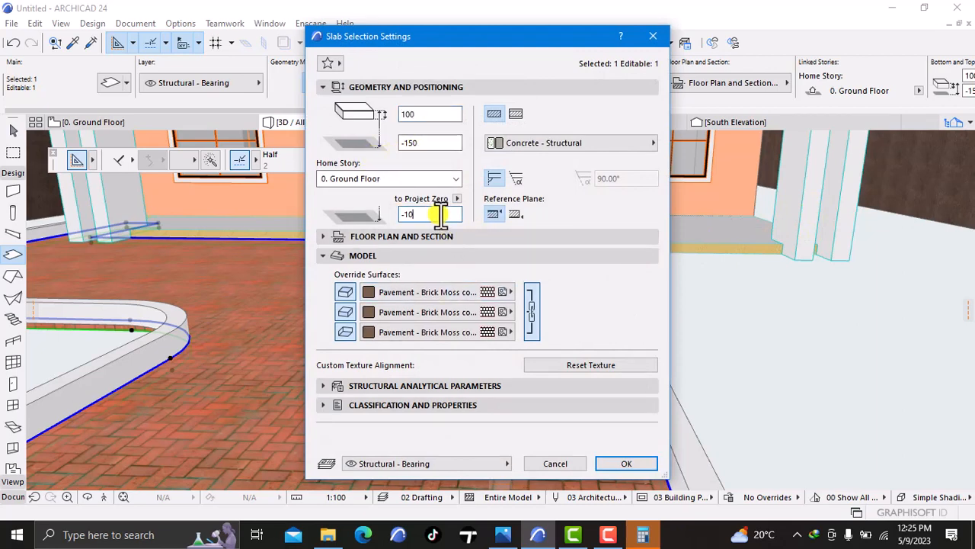
type("0")
left_click(630, 470)
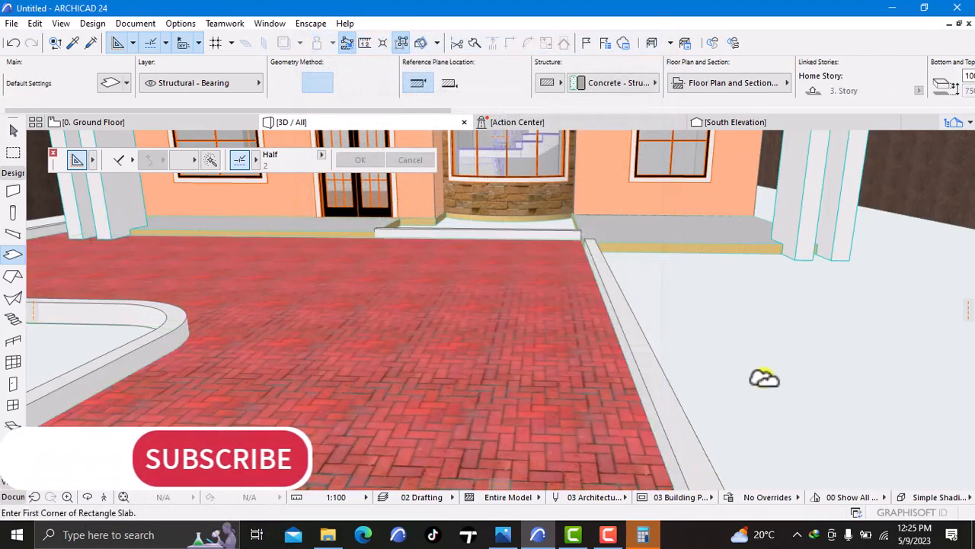
- Examine the driveway paving and its edging walls in 3D, up close and from several angles
right_click(757, 358)
left_click(779, 292)
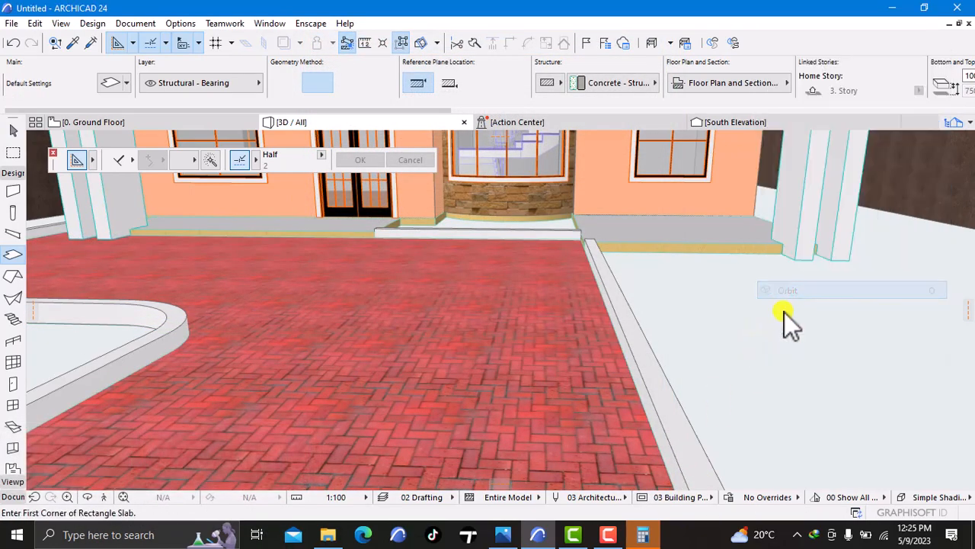
mouse_move(784, 312)
left_mouse_down()
mouse_move(719, 330)
mouse_move(575, 298)
mouse_move(630, 311)
mouse_move(658, 340)
mouse_move(721, 354)
mouse_move(837, 330)
mouse_move(788, 303)
left_mouse_up()
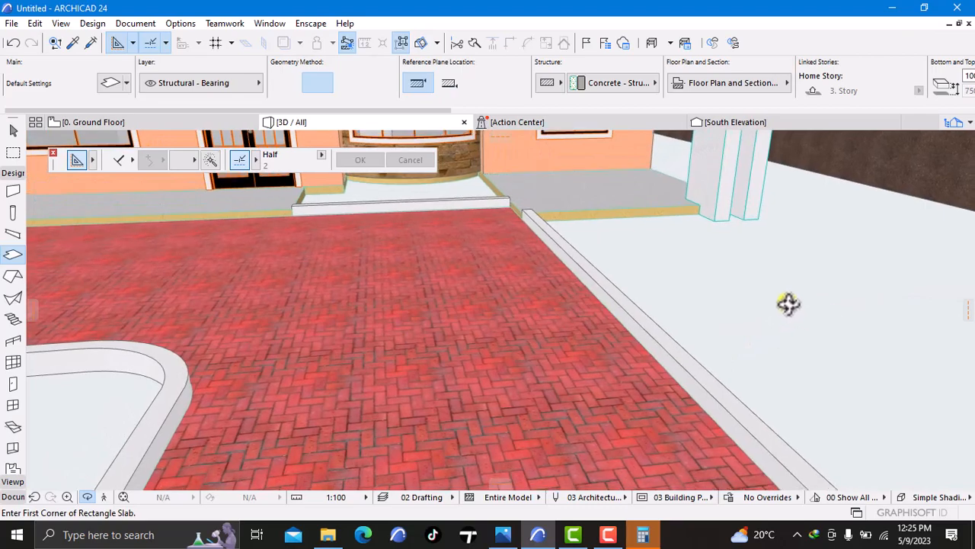
scroll(776, 309, "down", 3)
scroll(815, 325, "down", 8)
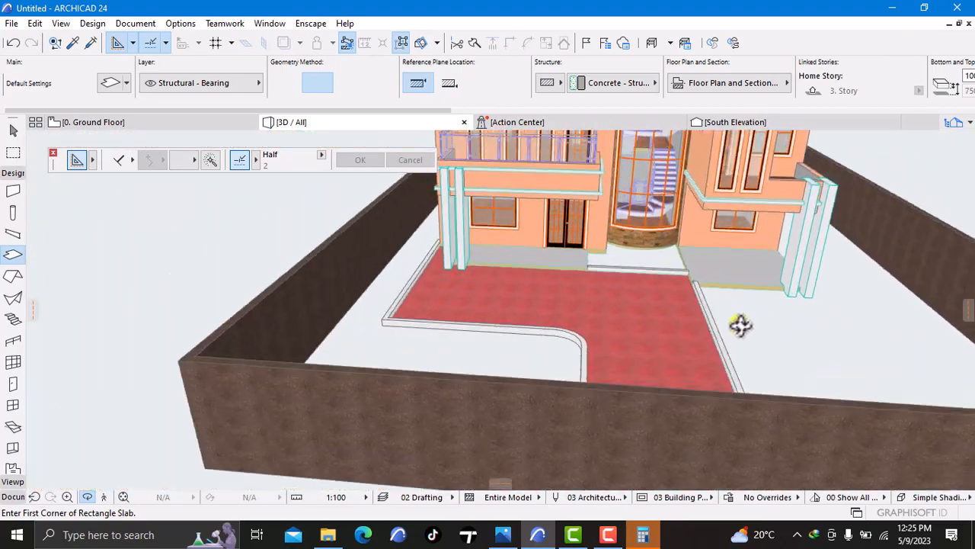
left_click_drag(740, 325, 455, 325)
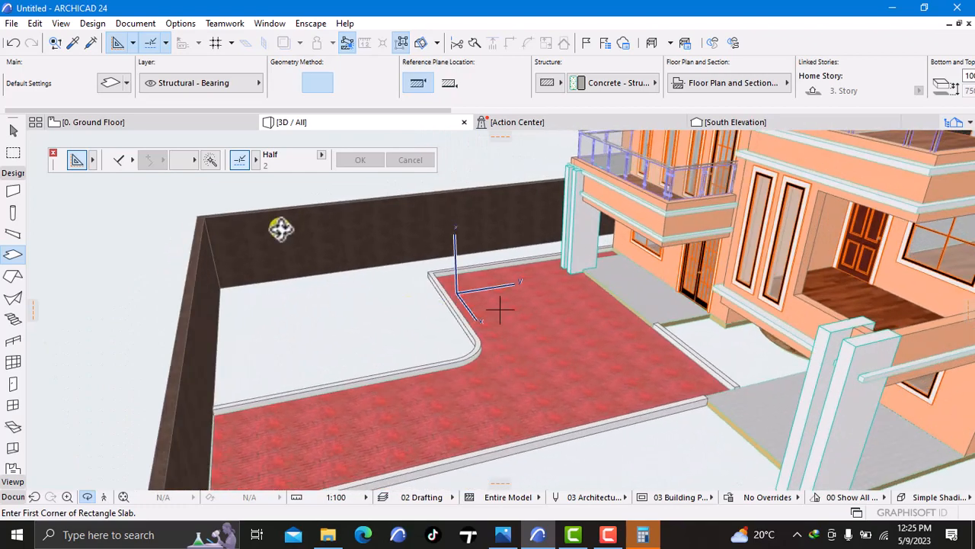
left_click_drag(628, 458, 675, 462)
- Open the library image selection for the Pavement - Brick Moss copy 1 surface's texture and preview the brick pavement images
left_click(184, 25)
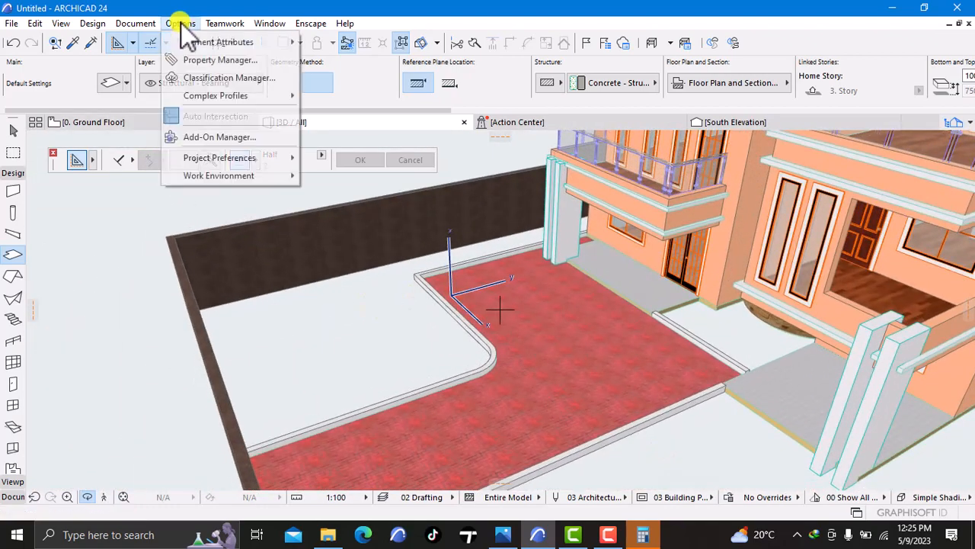
mouse_move(214, 42)
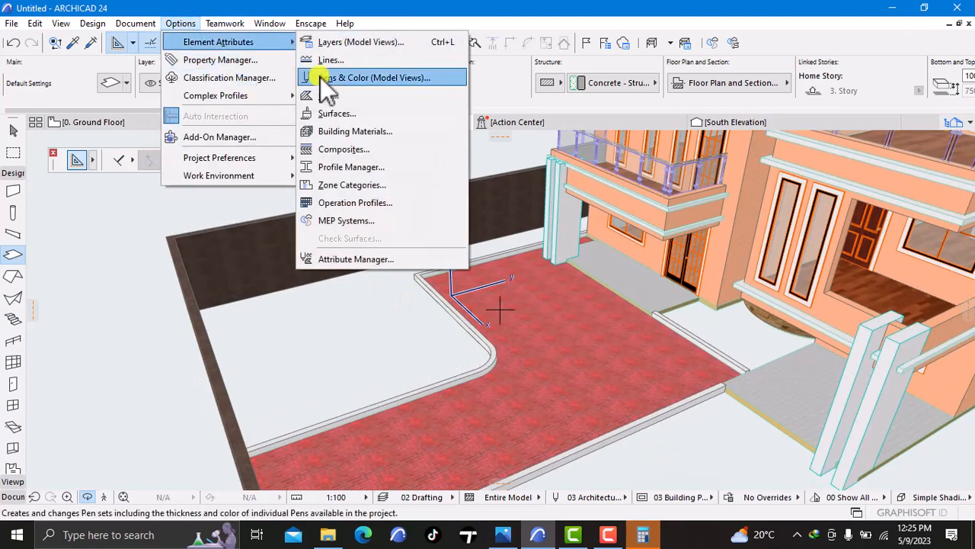
left_click(405, 121)
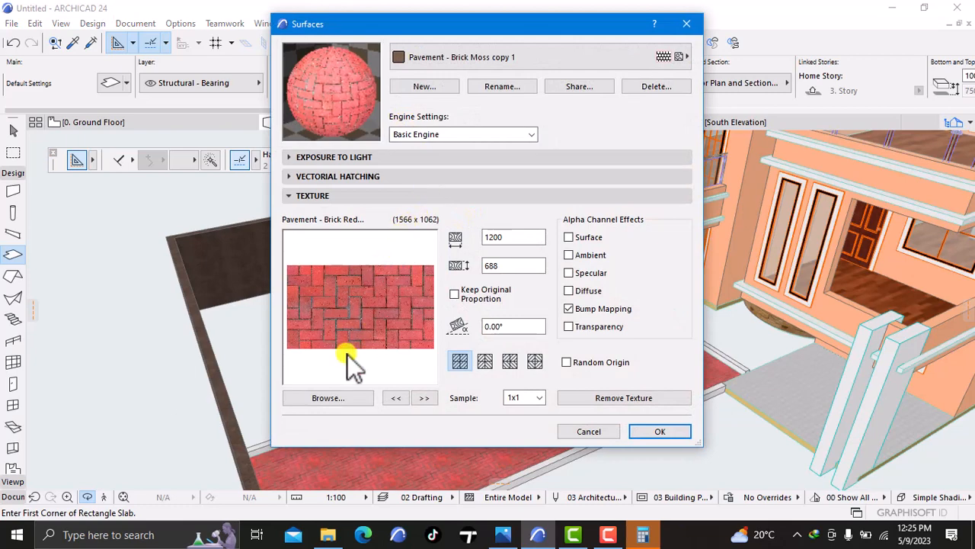
left_click(328, 397)
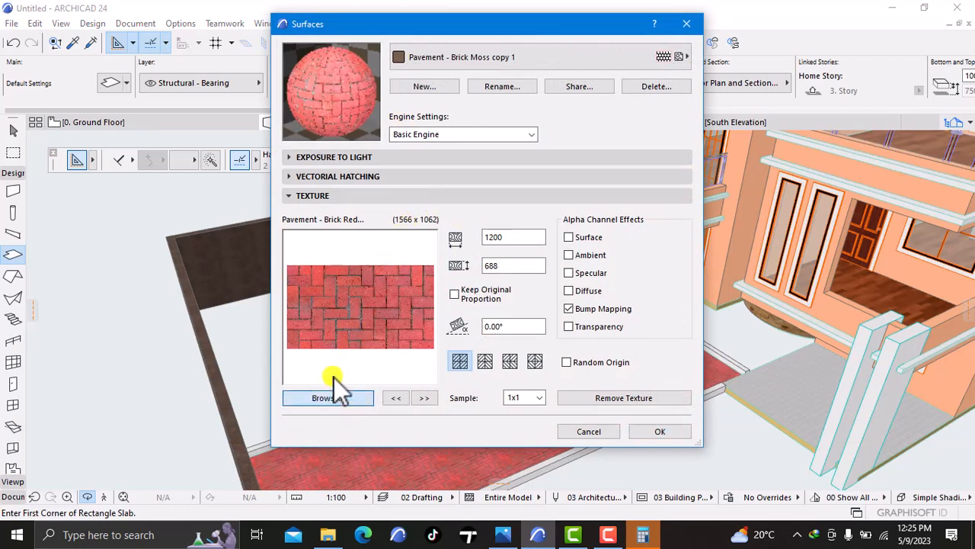
left_click(442, 248)
left_click(445, 233)
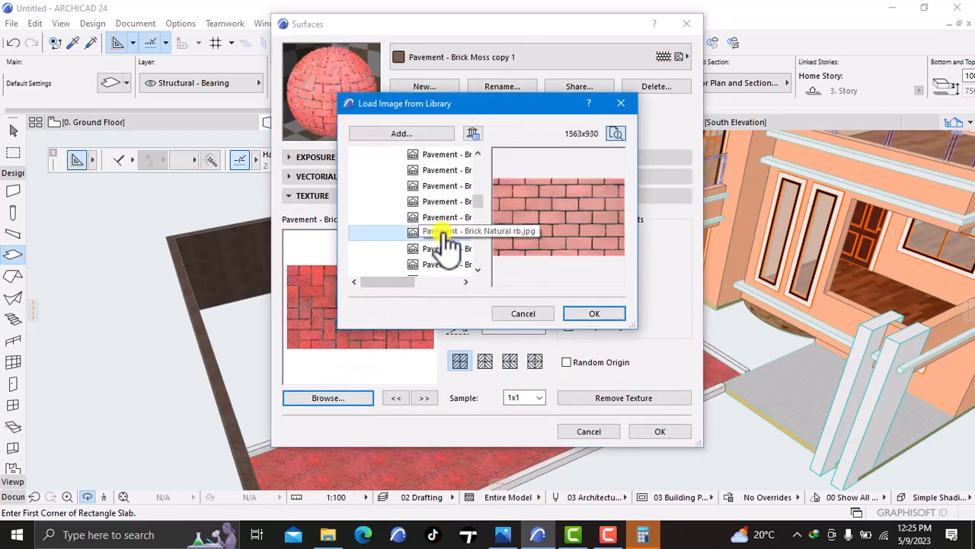
left_click(446, 217)
left_click(448, 201)
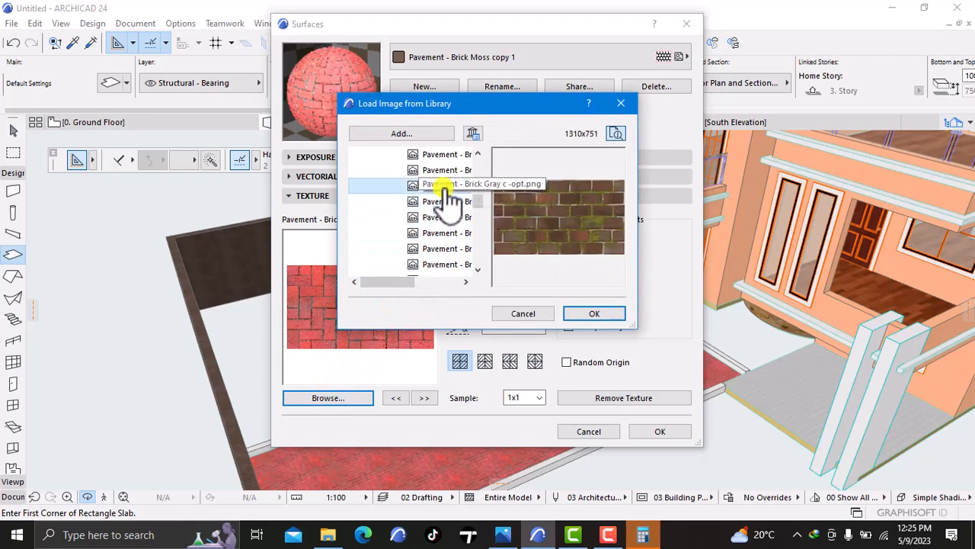
left_click(447, 186)
left_click(447, 169)
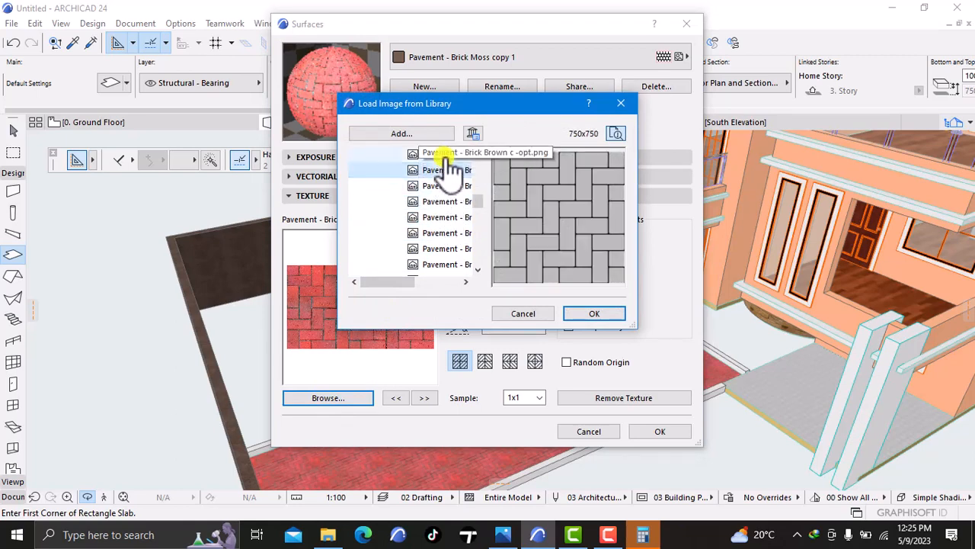
left_click(447, 154)
- Preview the asphalt images in the Pavement 24 library folder as alternative textures
scroll(478, 206, "up", 1)
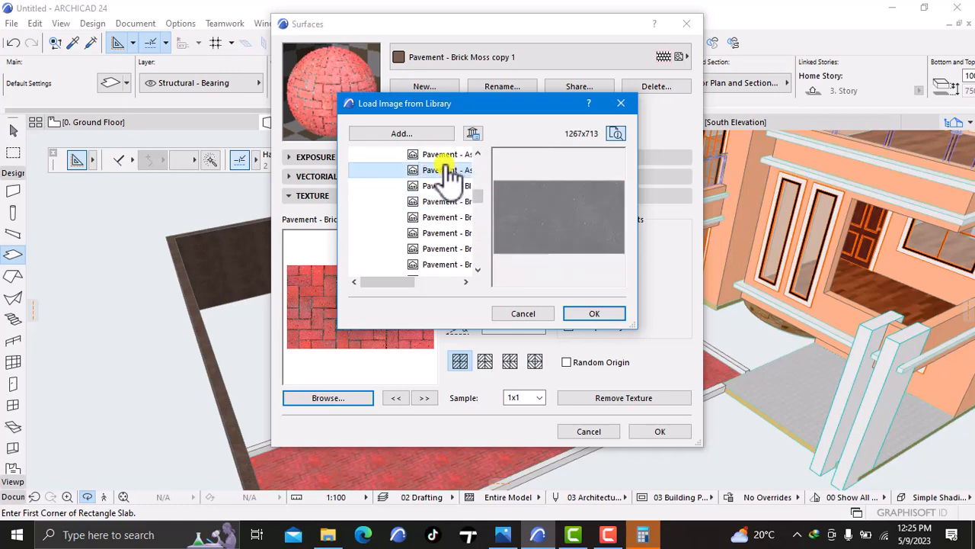
left_click(446, 158)
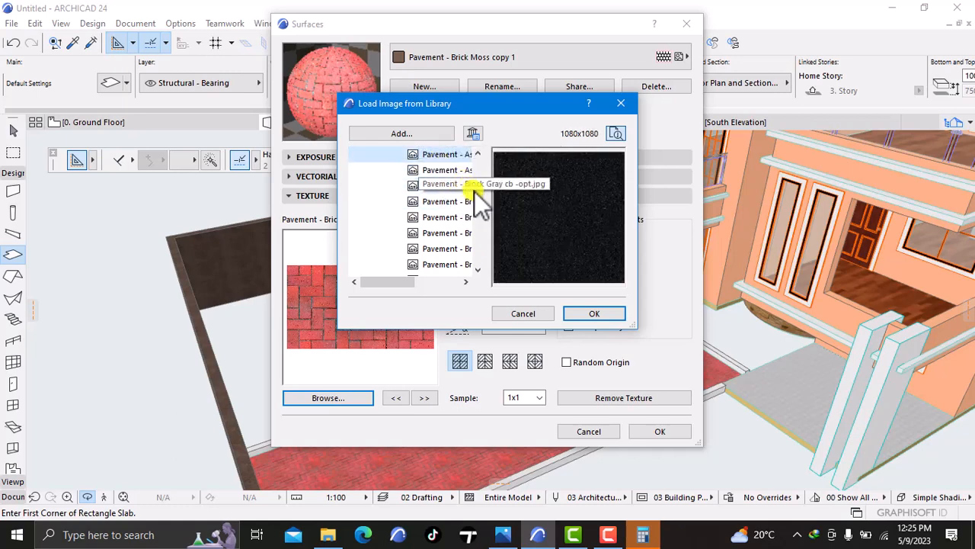
scroll(475, 190, "up", 7)
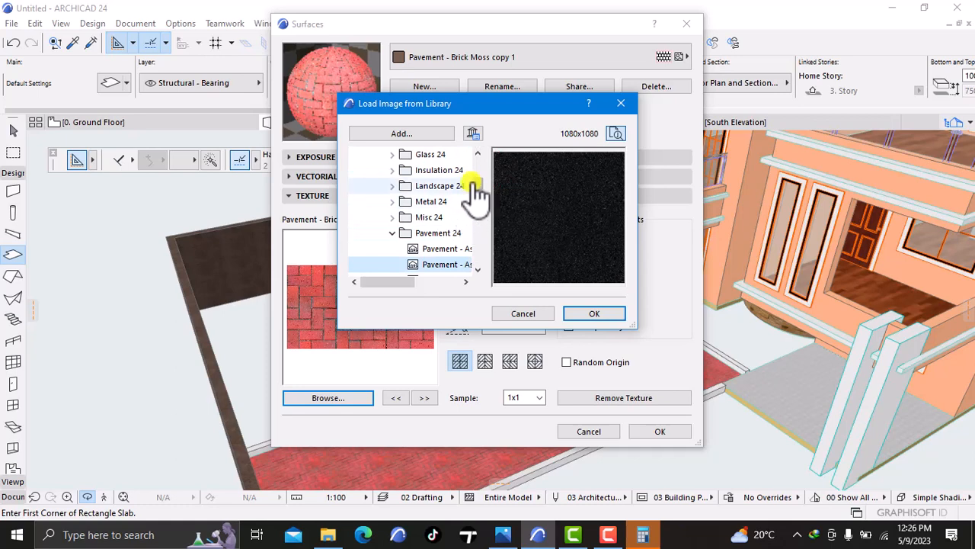
left_click(446, 249)
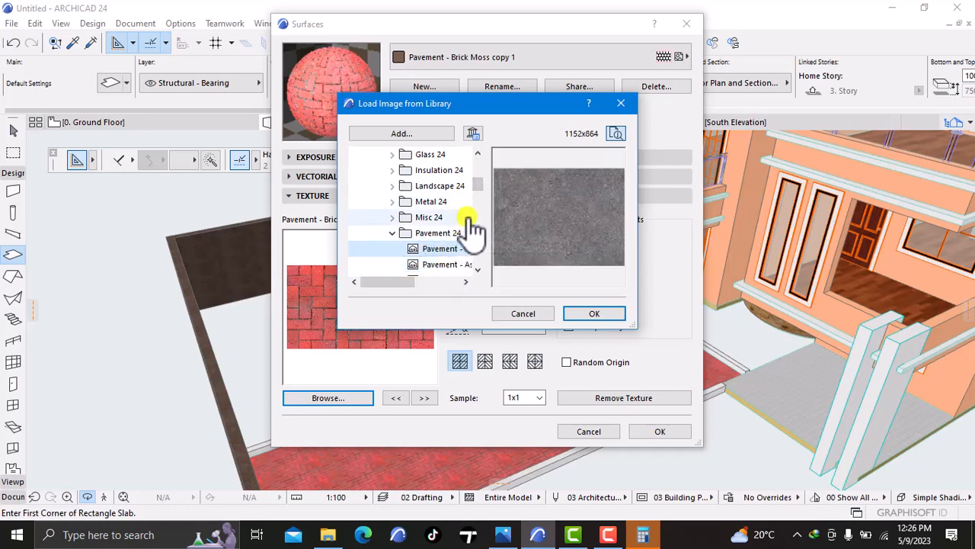
- Preview the library's Brick Natural and Brick Red pavement images again
left_click_drag(477, 186, 479, 203)
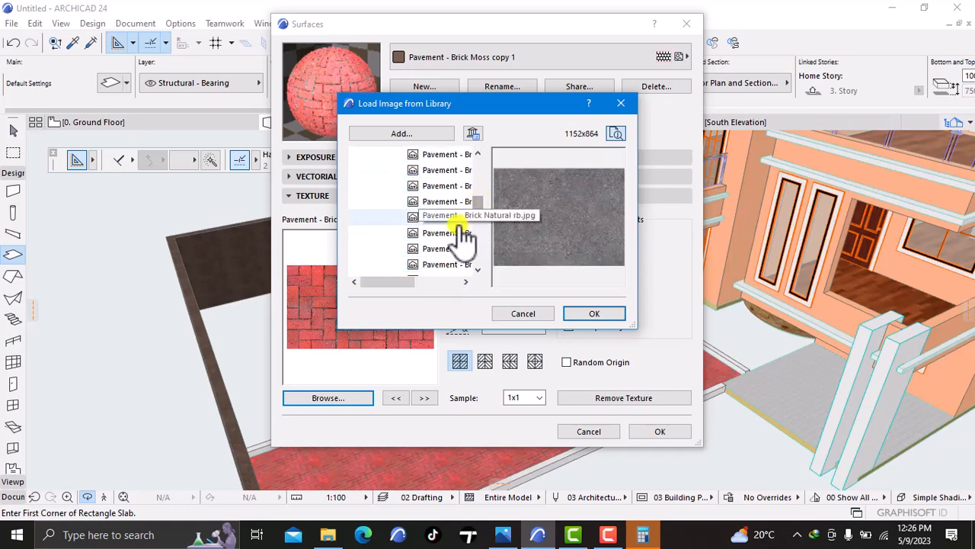
left_click(445, 217)
left_click(448, 233)
left_click(445, 248)
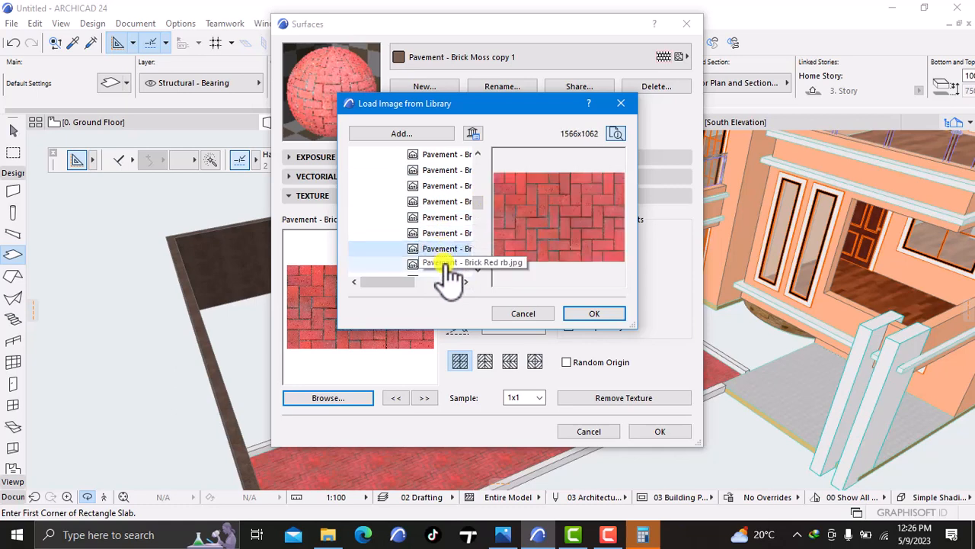
left_click(443, 264)
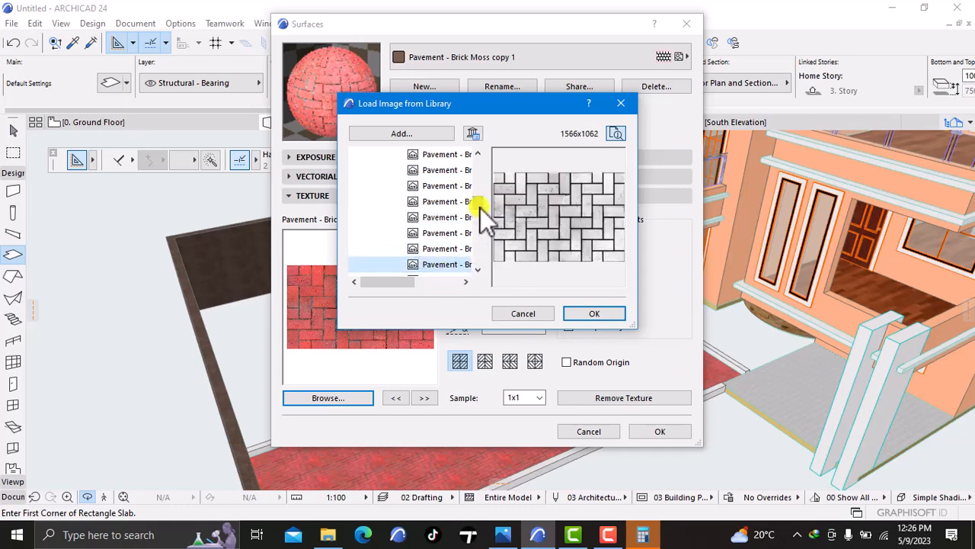
- Preview the library's concrete pavement images as alternative textures for the driveway surface
left_click_drag(480, 208, 478, 215)
left_click(441, 203)
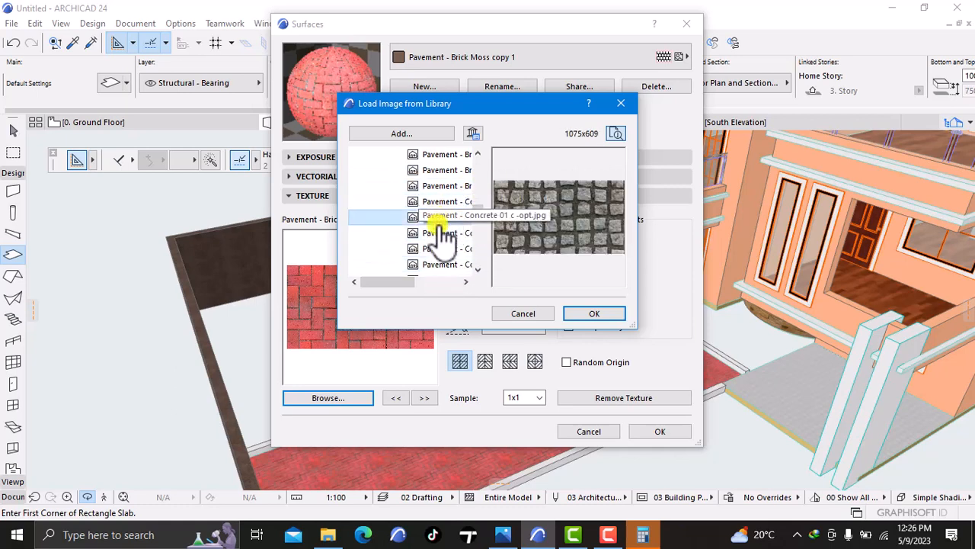
left_click(441, 219)
left_click(442, 233)
left_click(457, 249)
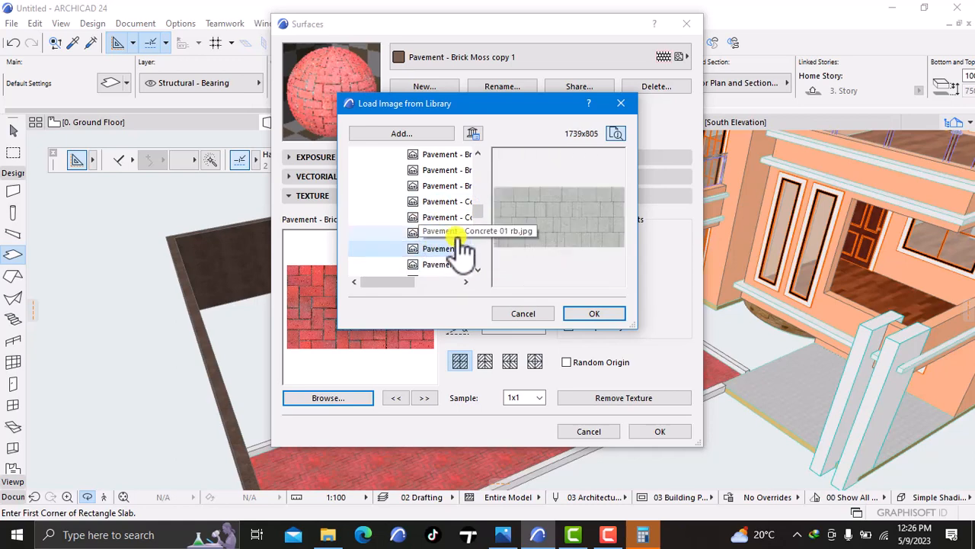
left_click_drag(481, 213, 481, 221)
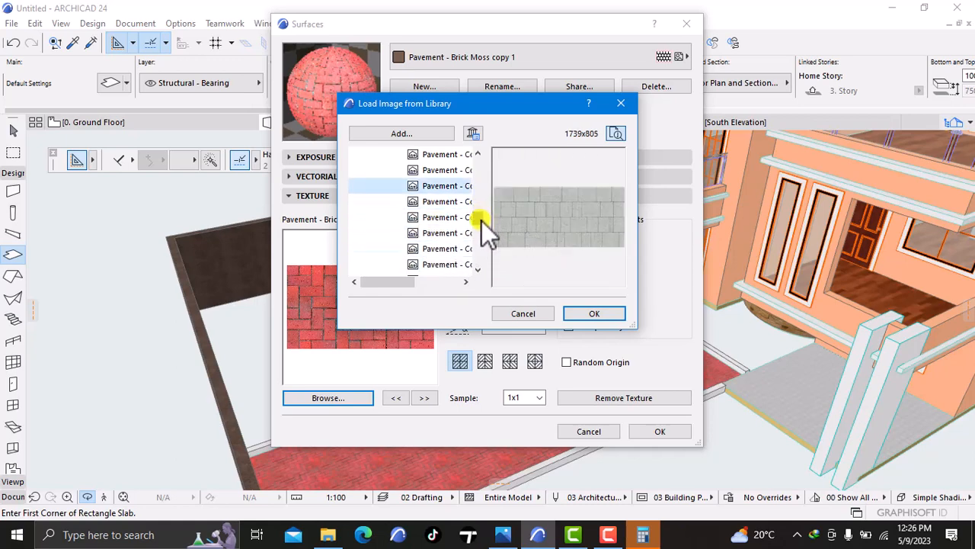
left_click(437, 204)
left_click(434, 218)
left_click(435, 233)
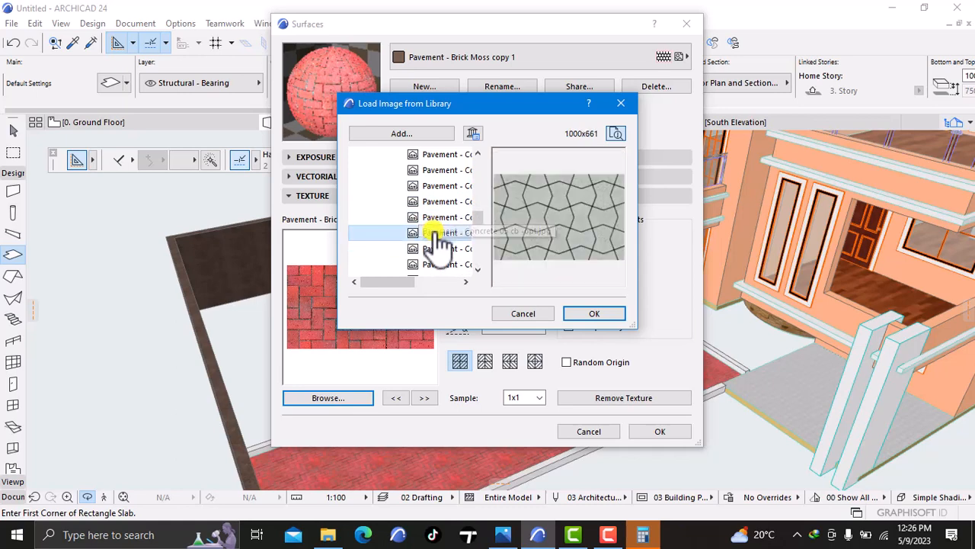
left_click(436, 249)
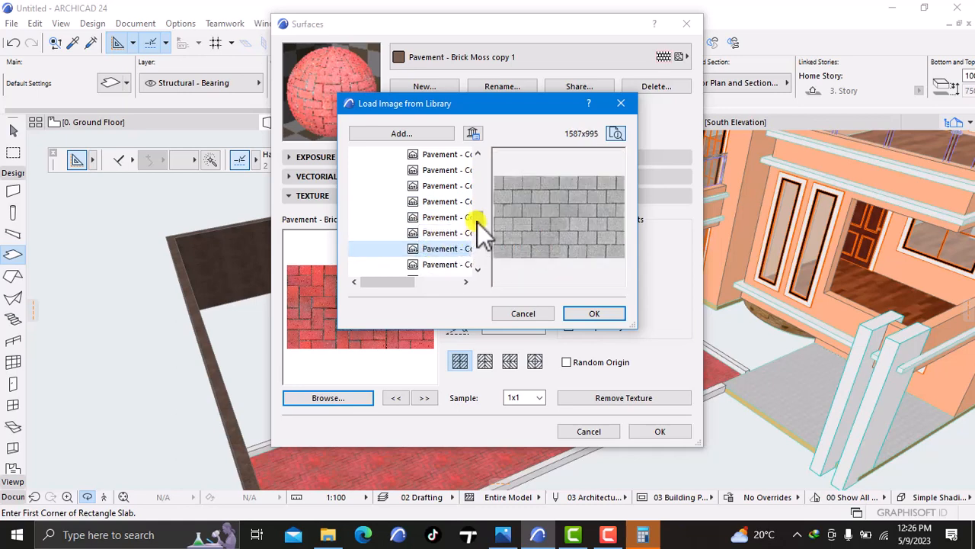
- Preview the remaining concrete images, the grass paver image and the Regular Brick Red pavement images
left_click_drag(477, 221, 477, 229)
left_click(435, 205)
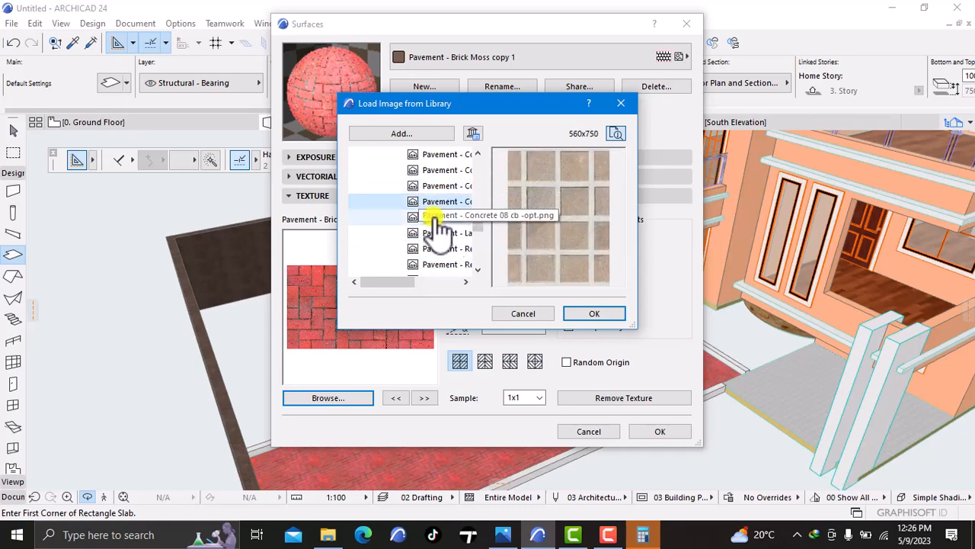
left_click(436, 219)
left_click(435, 233)
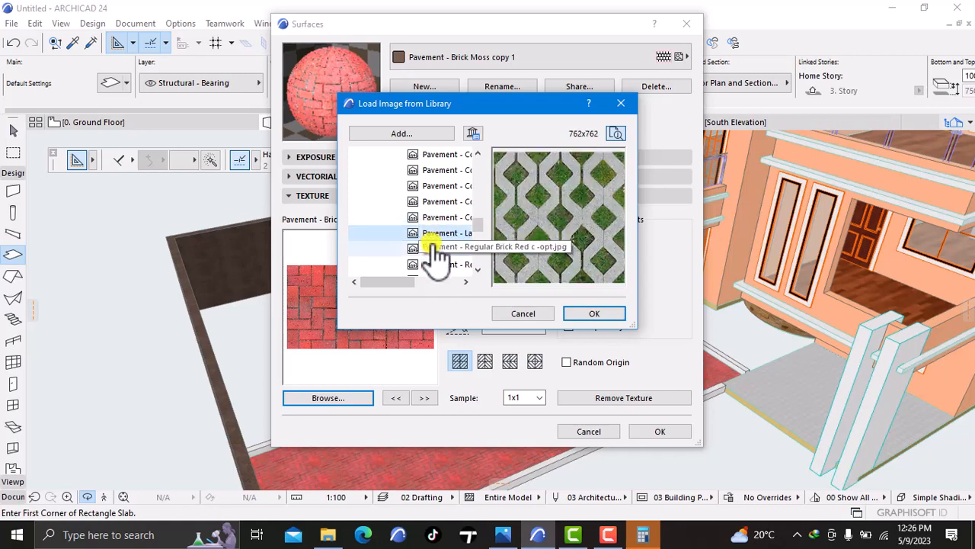
left_click(434, 248)
left_click(432, 264)
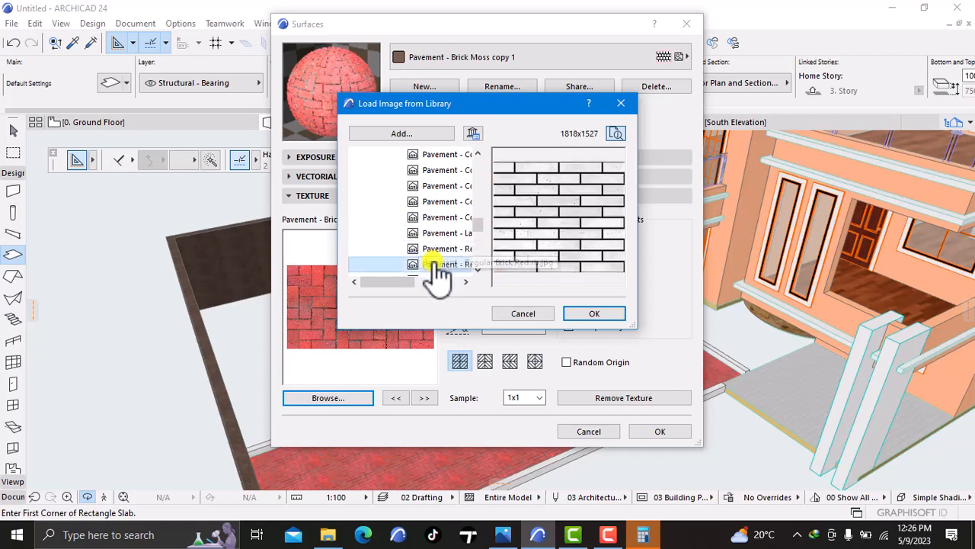
scroll(481, 222, "down", 2)
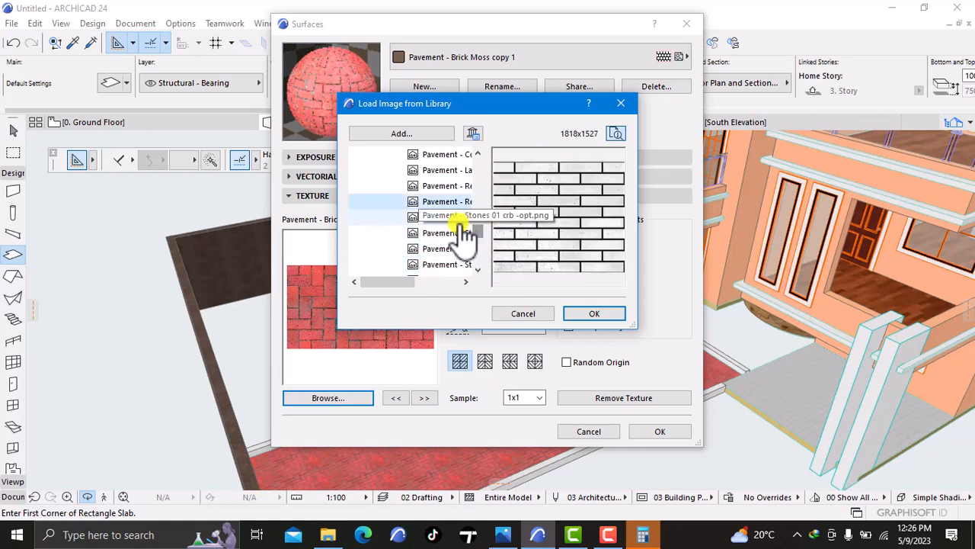
- Preview the library's Stones pavement images and load Pavement - Stones 07 crb -opt as the surface's texture
left_click(440, 219)
left_click(441, 234)
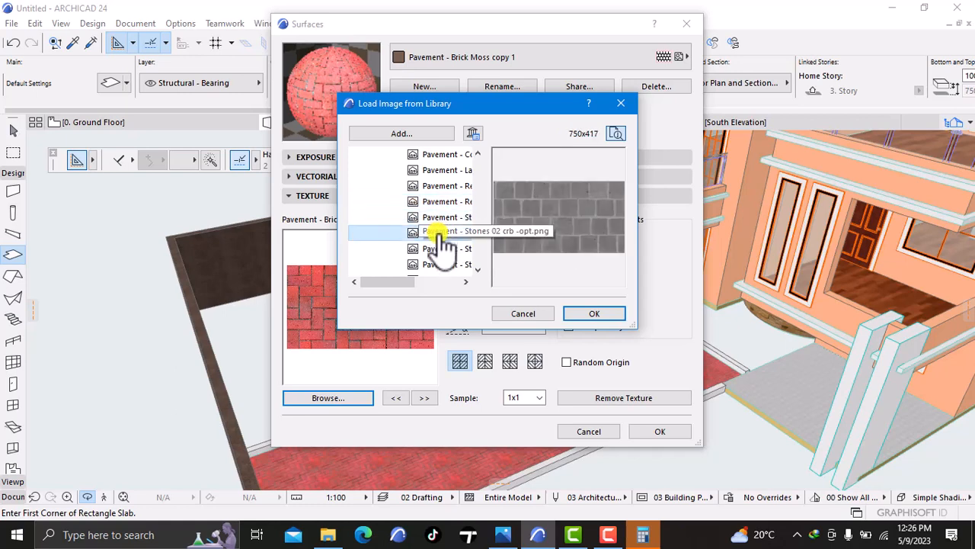
left_click(440, 250)
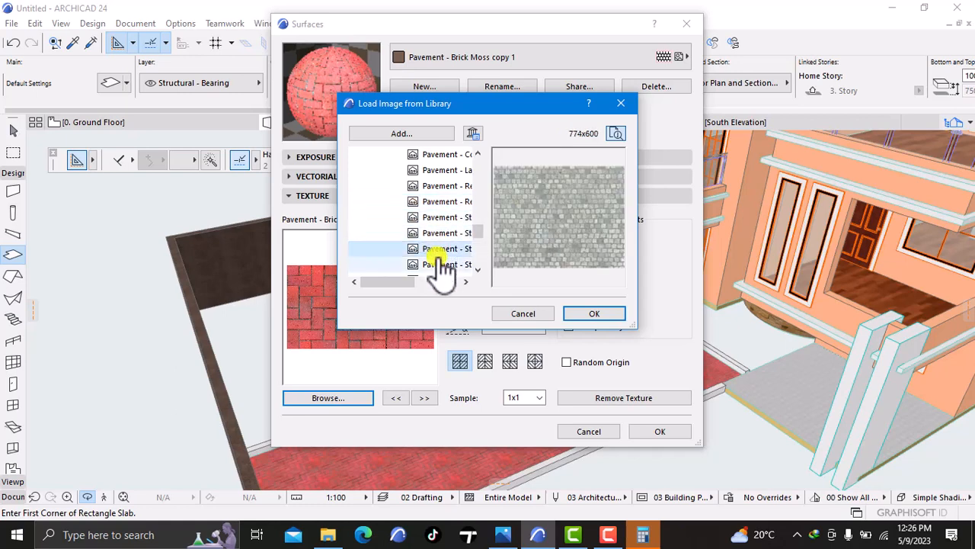
left_click(441, 265)
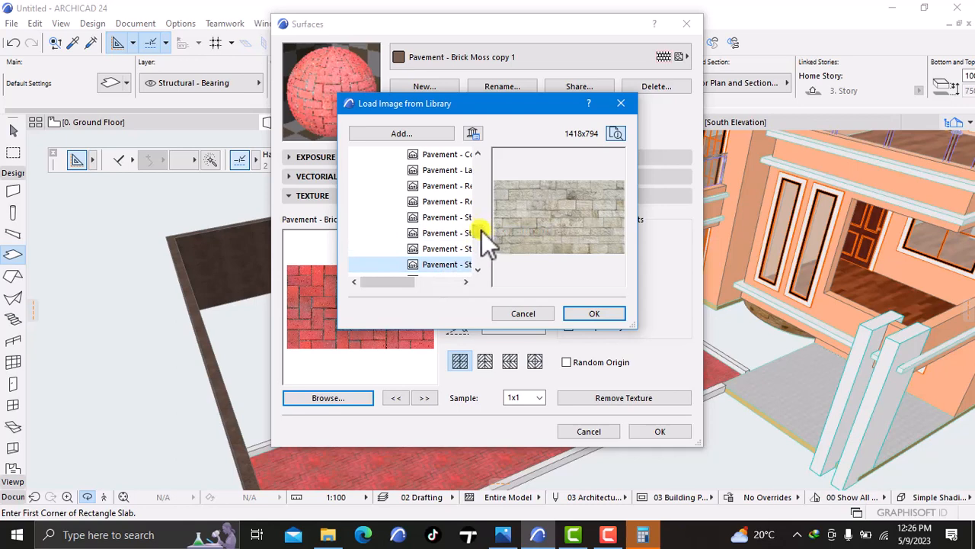
left_click_drag(475, 228, 475, 241)
left_click(432, 169)
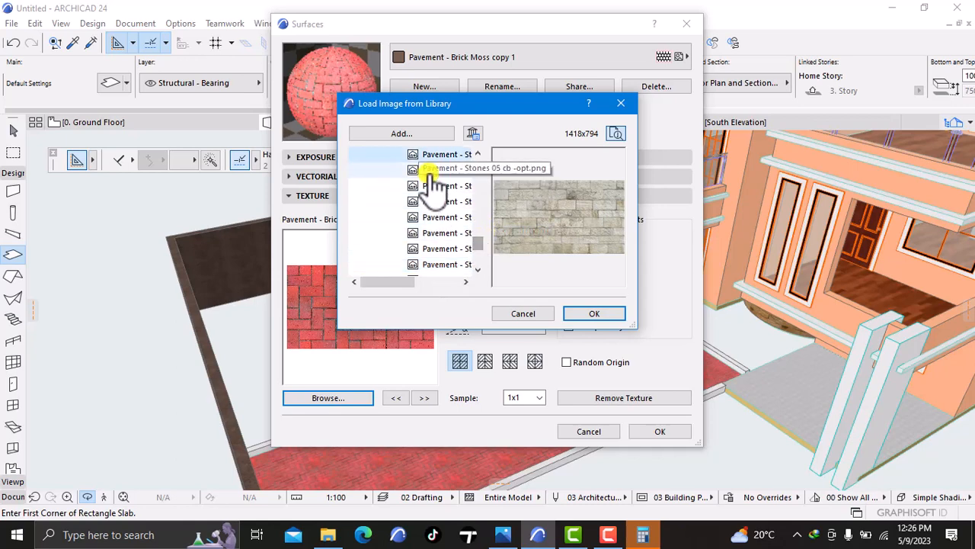
left_click(432, 186)
left_click(432, 201)
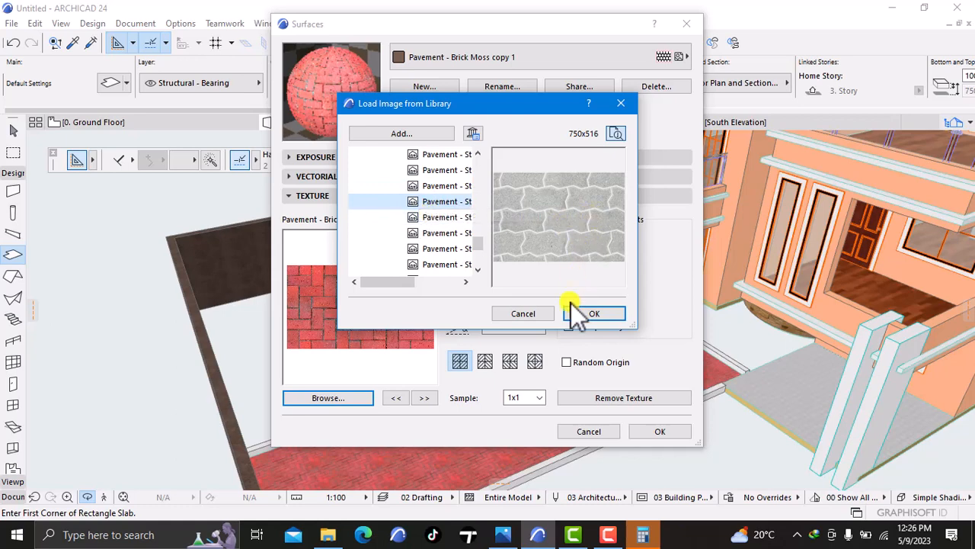
left_click(591, 314)
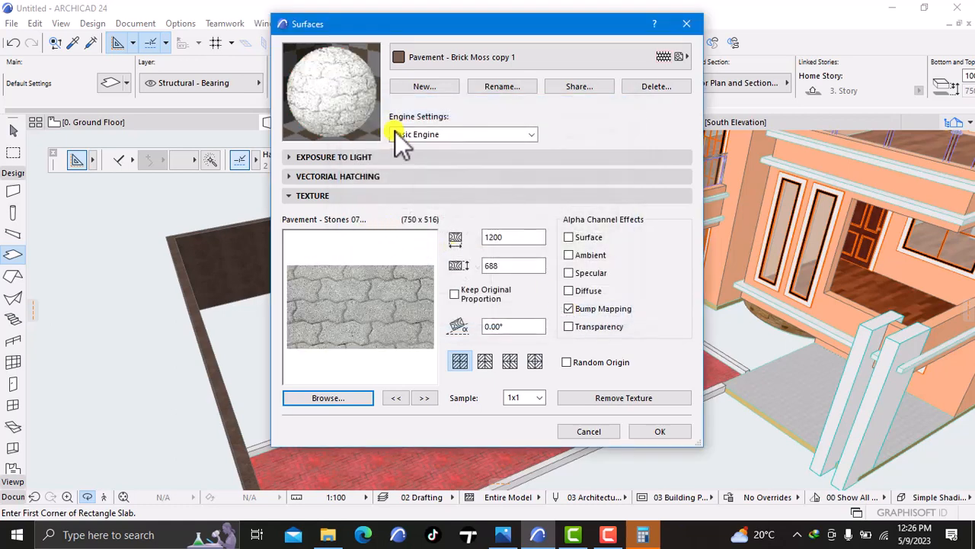
left_click(340, 399)
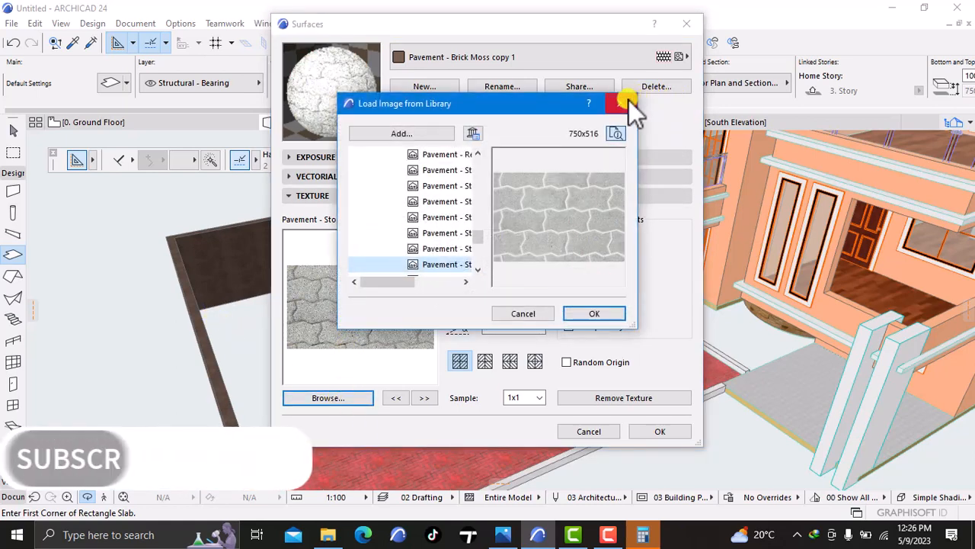
left_click(626, 99)
- Duplicate the surface as a new one named Pavement - Brick Moss copy 2 and apply the surface changes
left_click(425, 86)
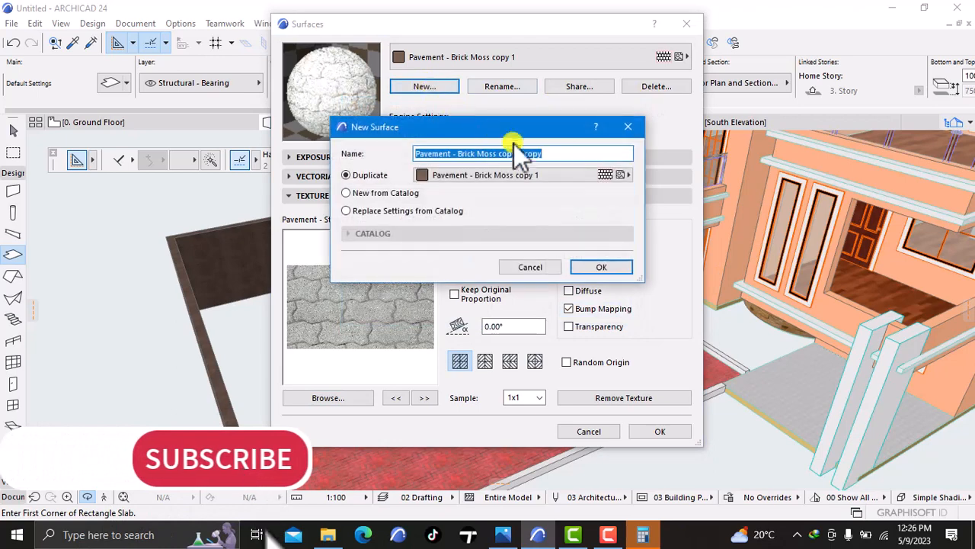
key("BackSpace")
key("BackSpace")
key("BackSpace")
key("BackSpace")
key("BackSpace")
key("BackSpace")
key("BackSpace")
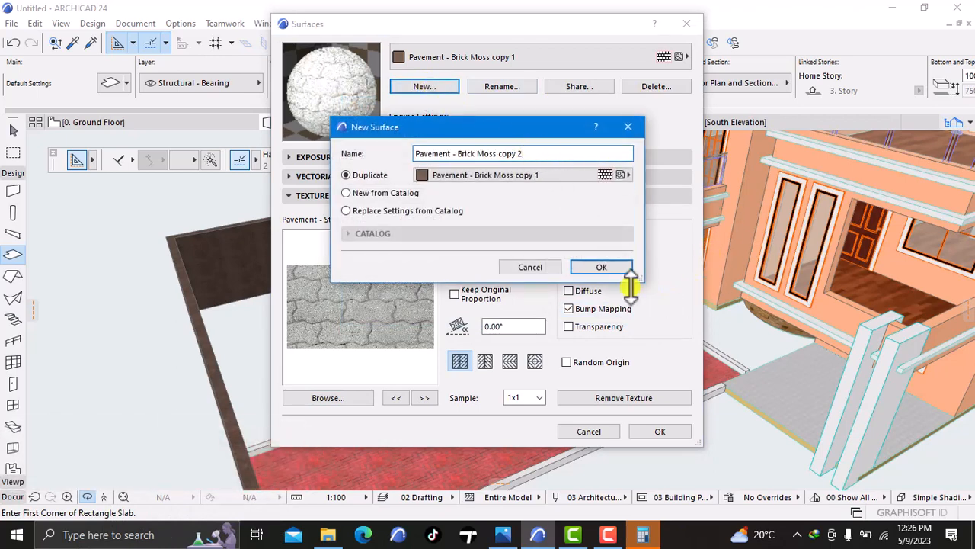
left_click(603, 268)
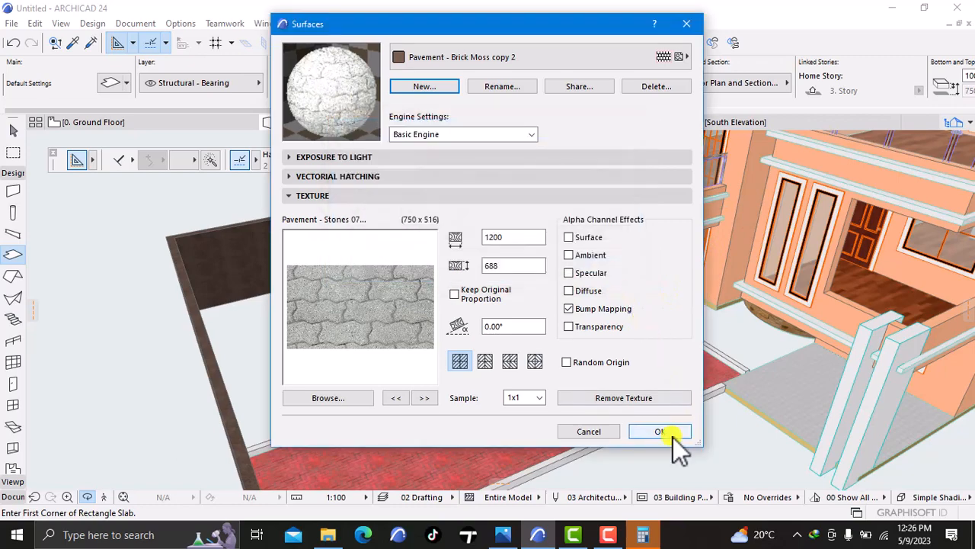
left_click(665, 431)
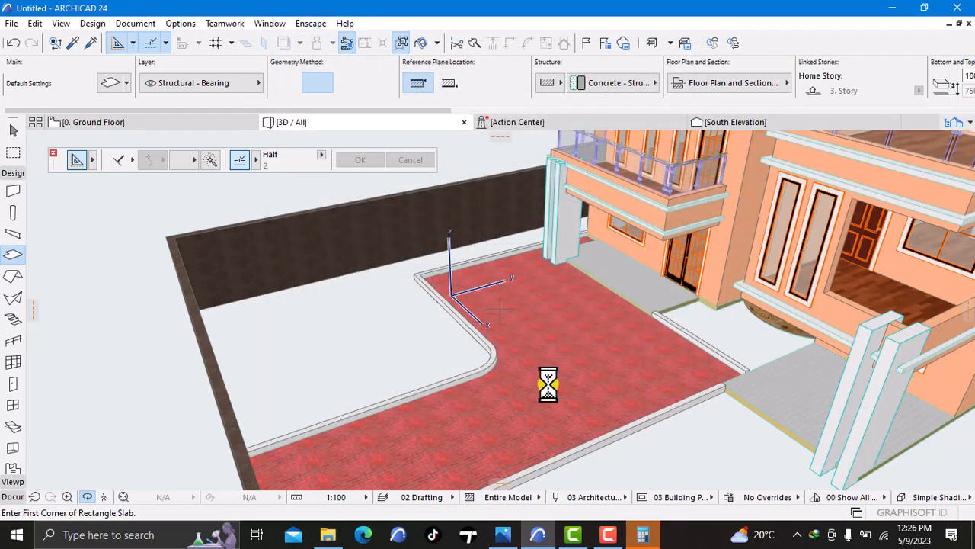
- Examine the driveway's new stone paving in 3D, up close and together with the whole house
scroll(585, 369, "up", 2)
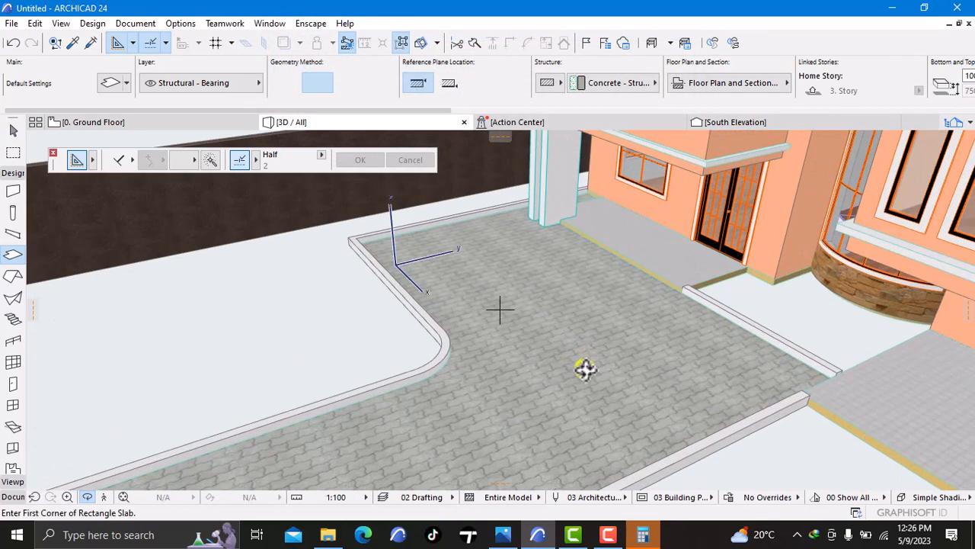
scroll(584, 368, "up", 2)
scroll(502, 352, "down", 5)
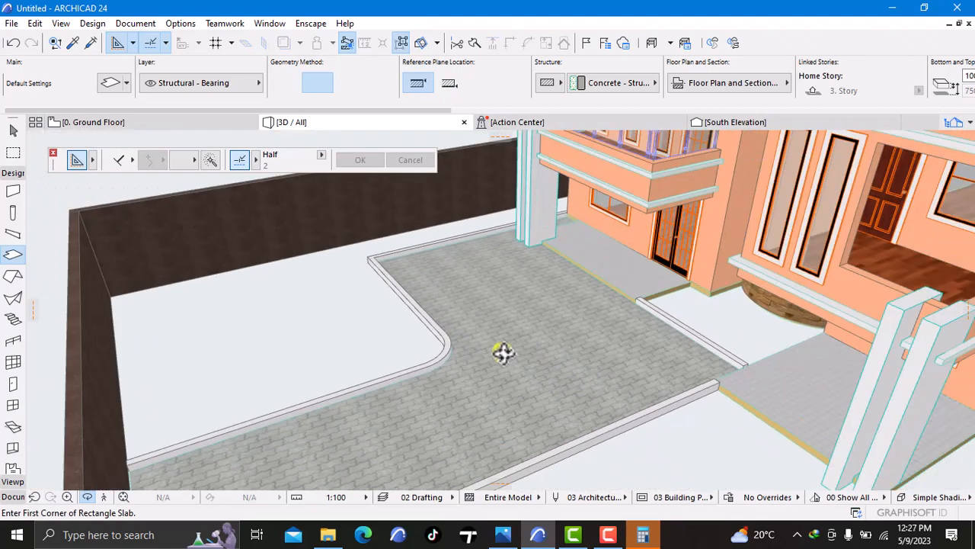
right_click(588, 446)
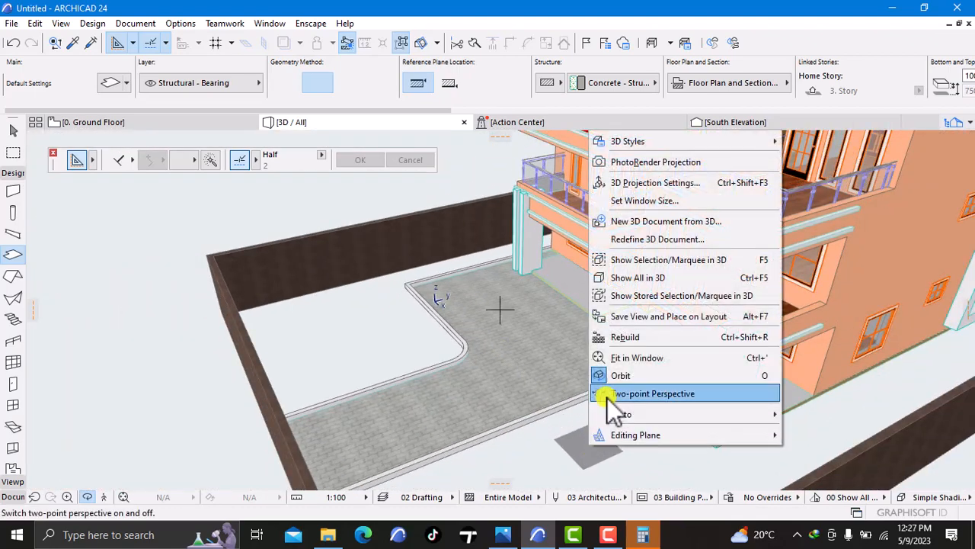
left_click(604, 489)
left_click_drag(607, 444, 464, 400)
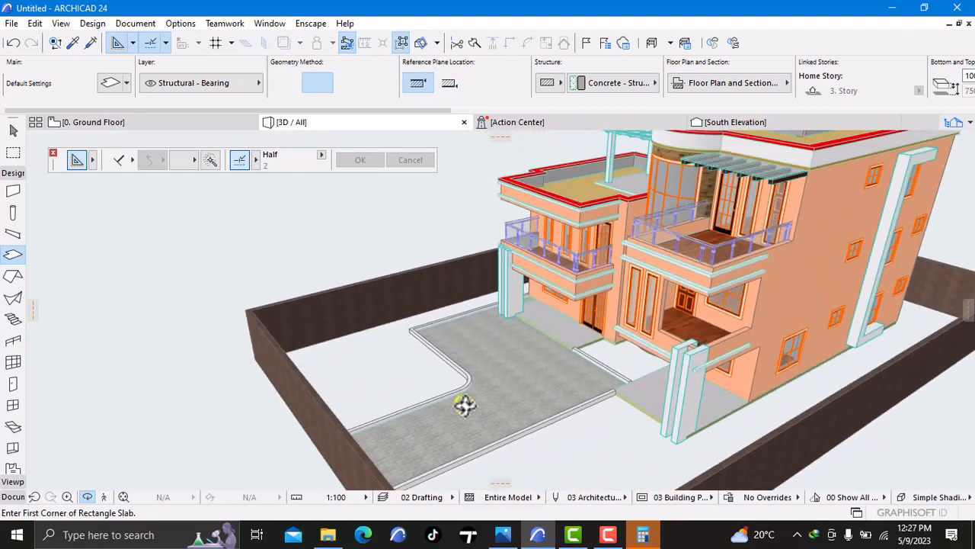
scroll(462, 400, "up", 4)
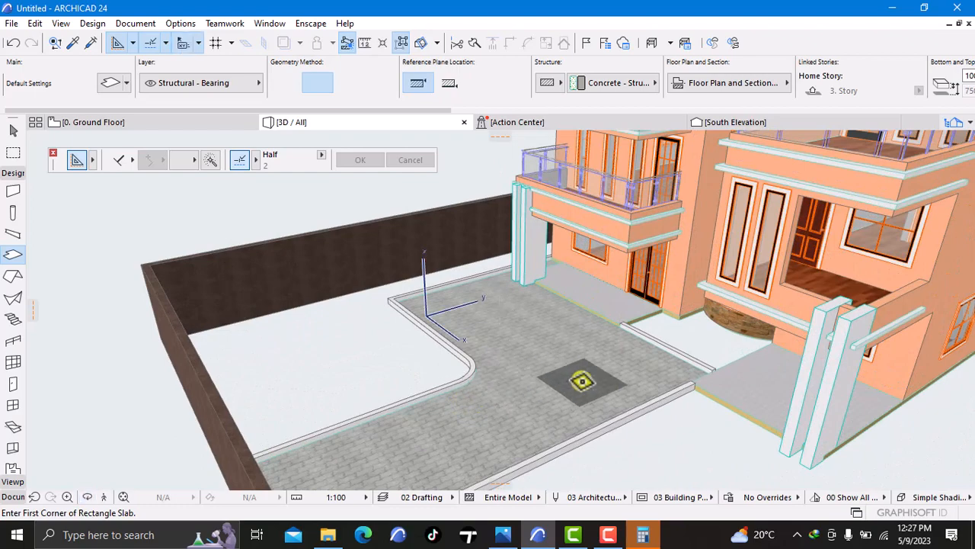
- Select the driveway slab and set its linked override surfaces to Pavement - Brick Moss copy 2
left_click(573, 391, "shift")
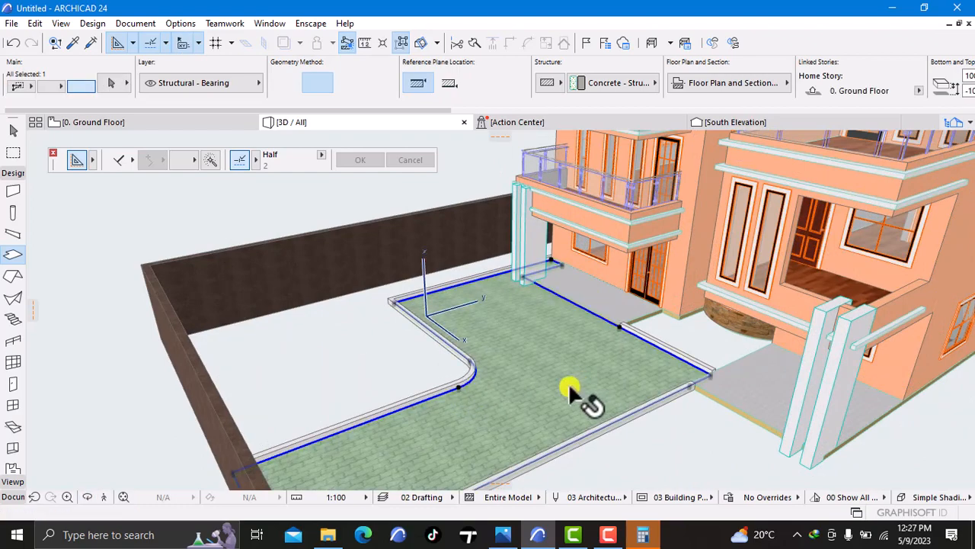
right_click(340, 342)
left_click(435, 16)
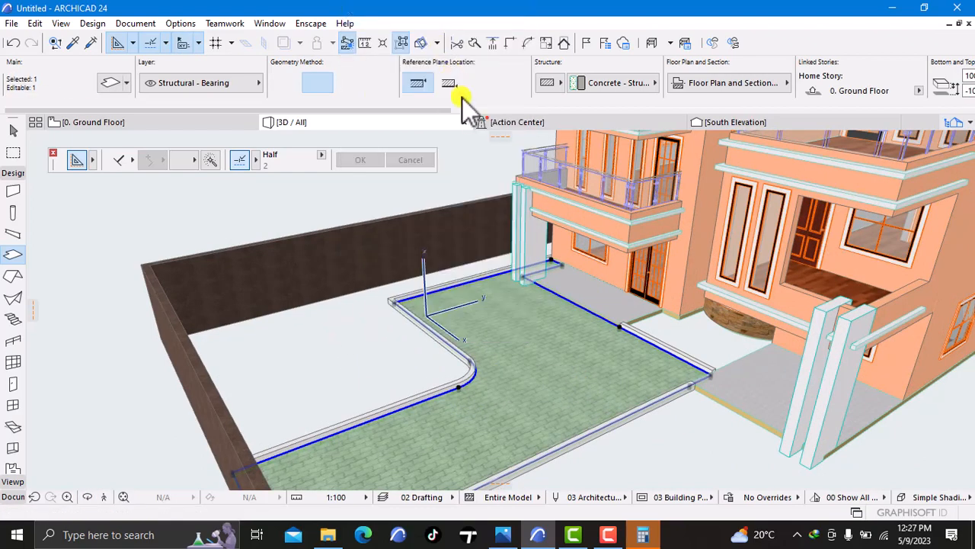
left_click(464, 292)
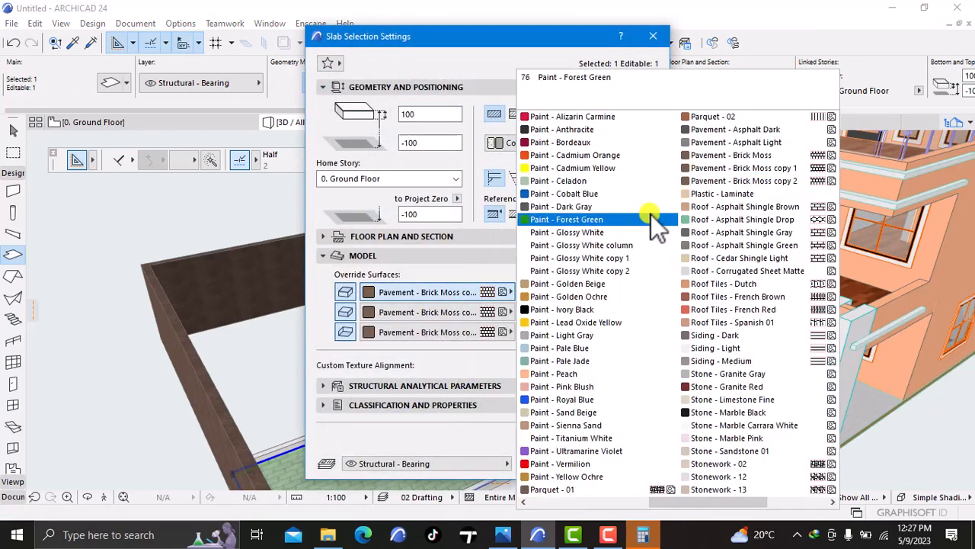
left_click(742, 184)
left_click(626, 463)
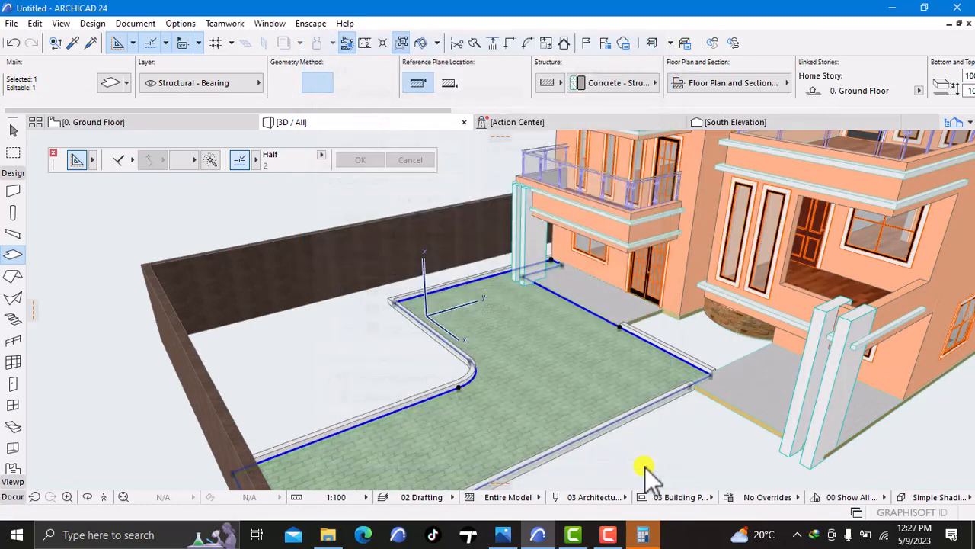
- Reopen the driveway slab's settings and choose Pavement - Brick Moss copy 2 again for its override surfaces
right_click(336, 369)
left_click(418, 44)
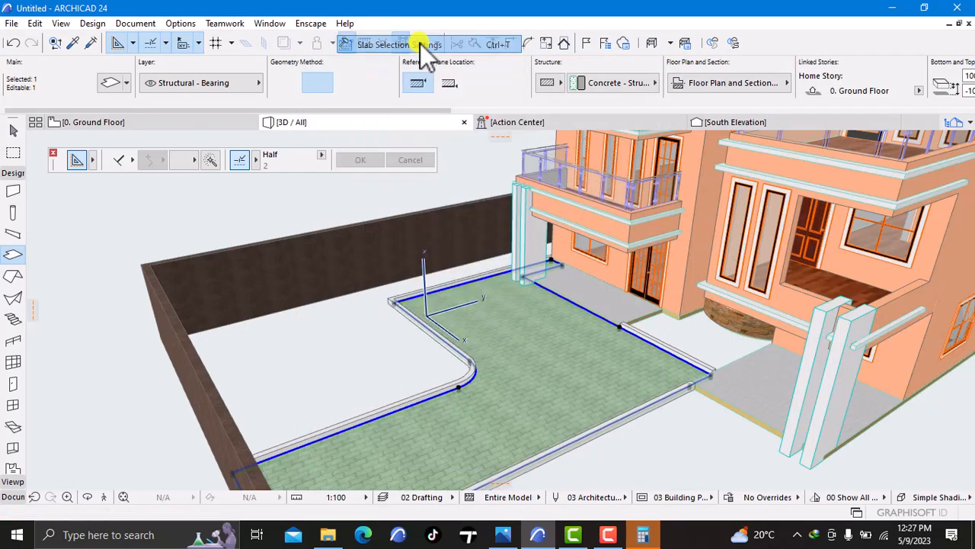
left_click(465, 292)
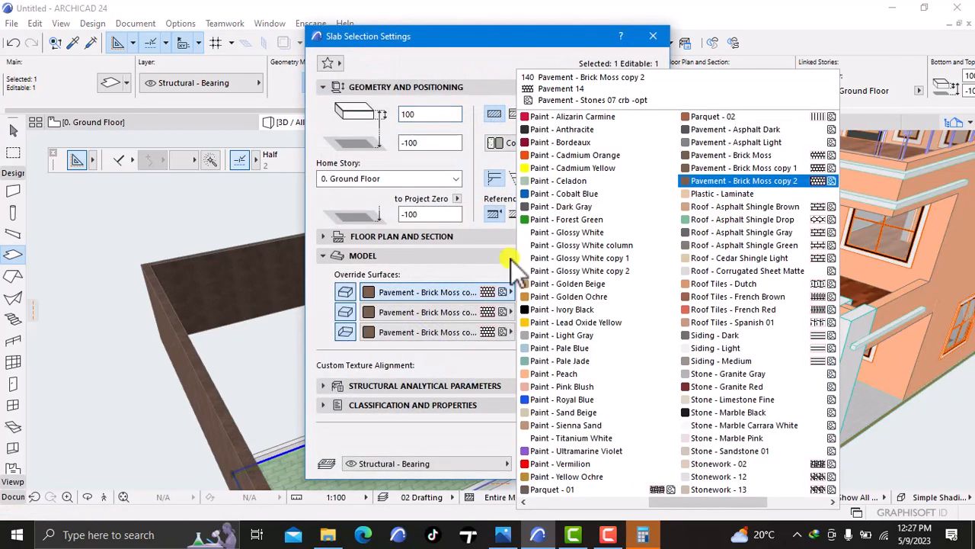
left_click(752, 176)
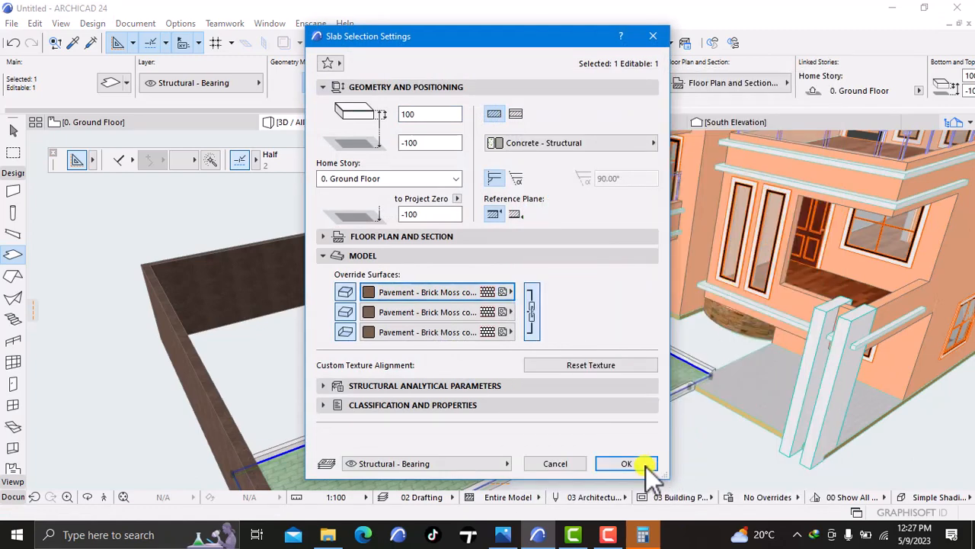
left_click(626, 463)
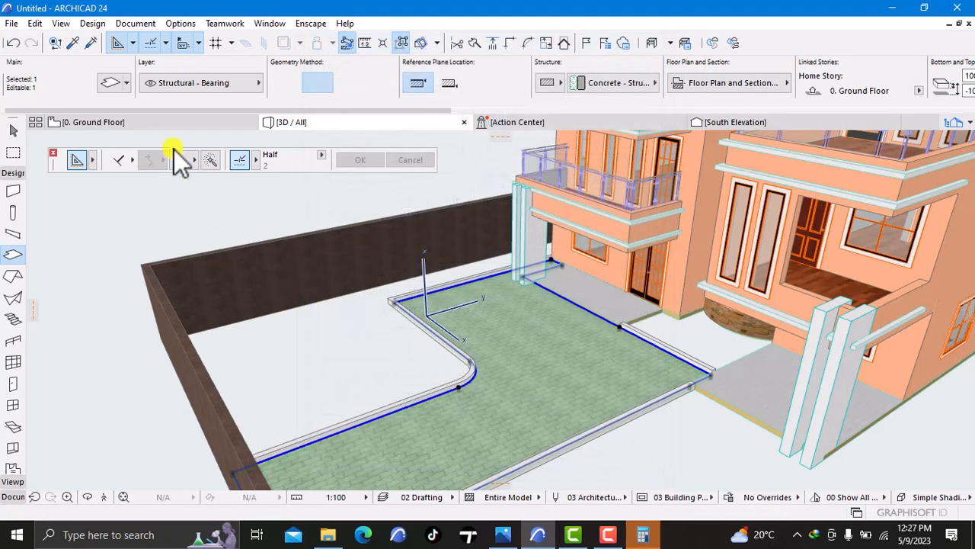
- Open the texture library for the surface Pavement - Brick Moss copy 1
left_click(181, 24)
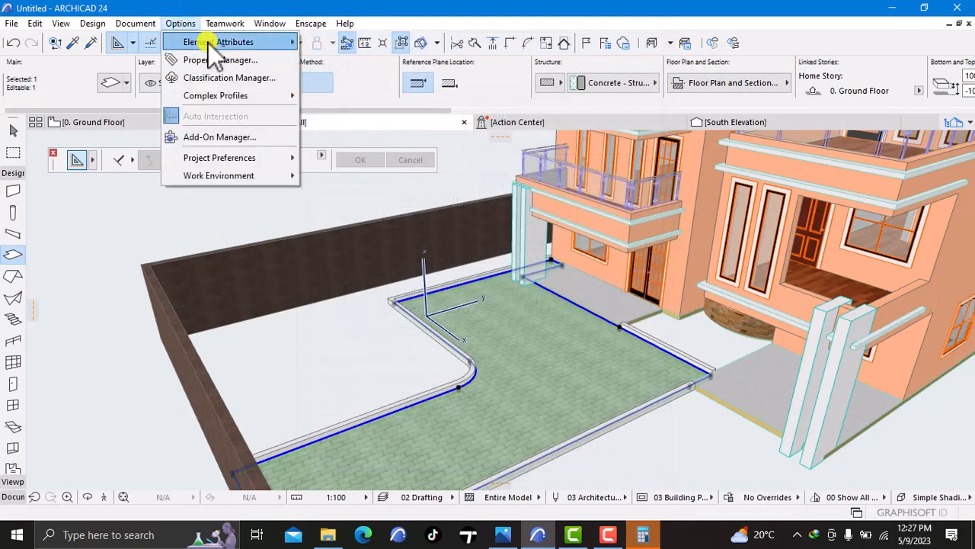
mouse_move(208, 42)
left_click(331, 115)
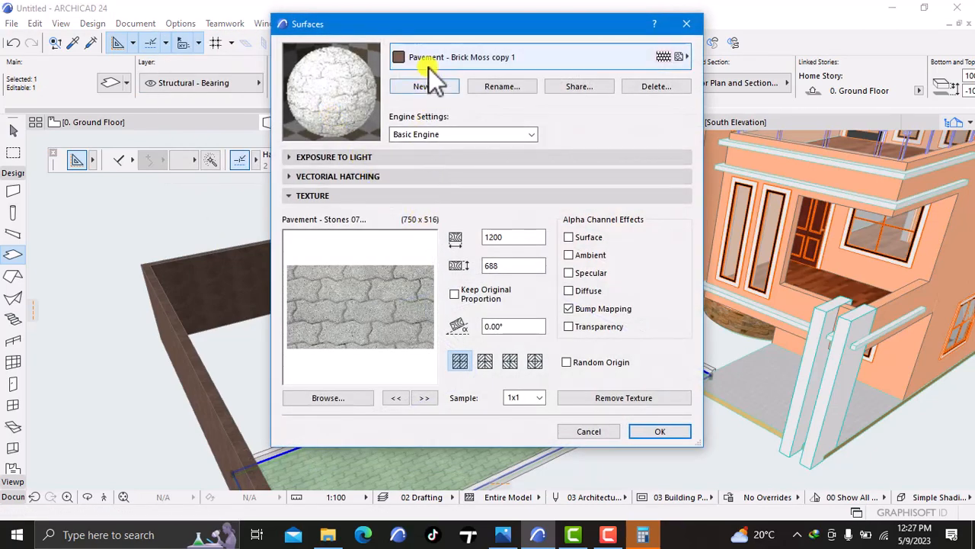
left_click(336, 397)
- Preview the library's Pavement - Stones textures to compare candidate patterns for the driveway
left_click(460, 247)
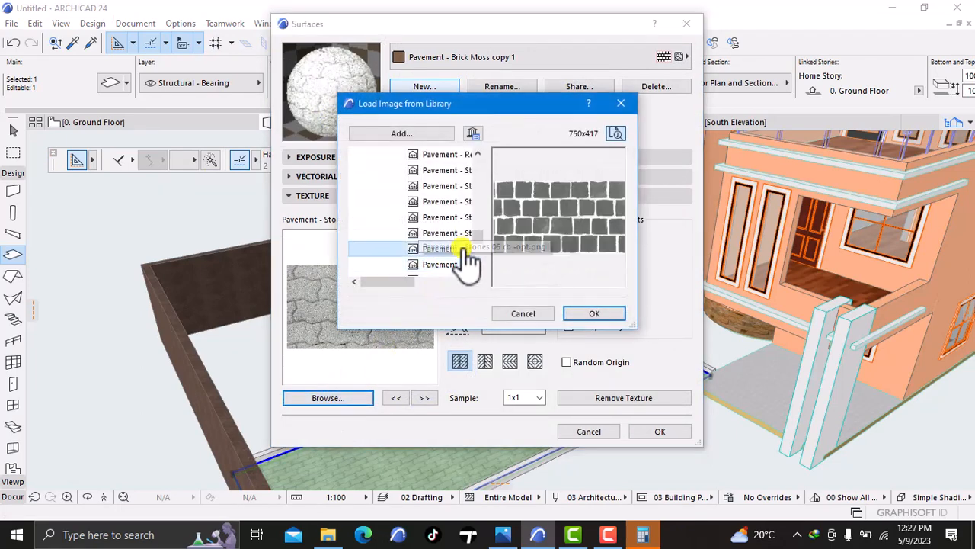
left_click(446, 233)
left_click(443, 218)
left_click(439, 201)
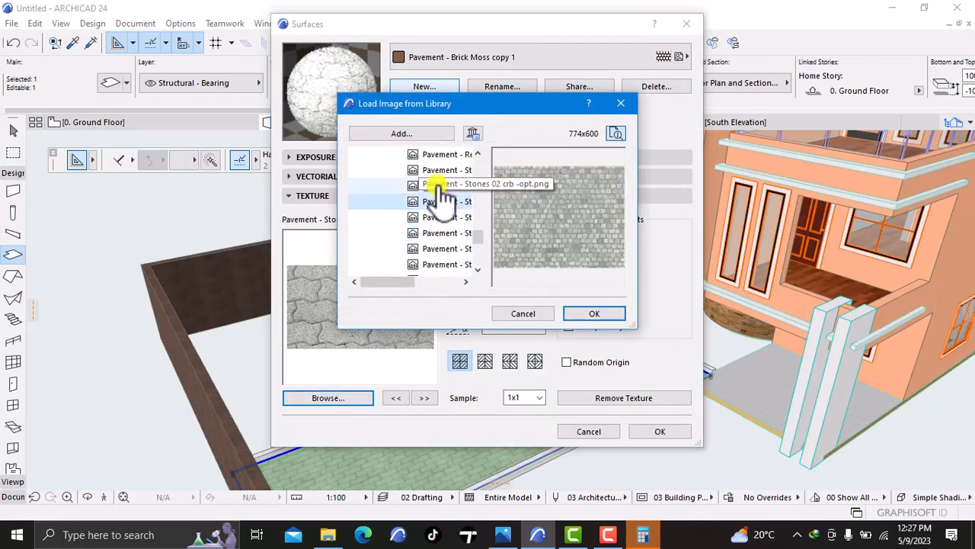
left_click(440, 186)
left_click(438, 170)
left_click(438, 154)
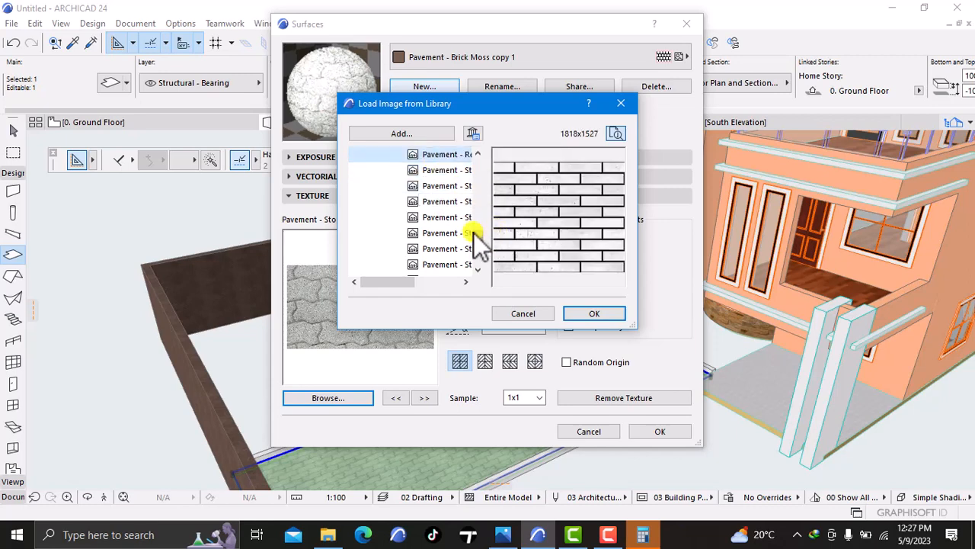
scroll(474, 232, "down", 5)
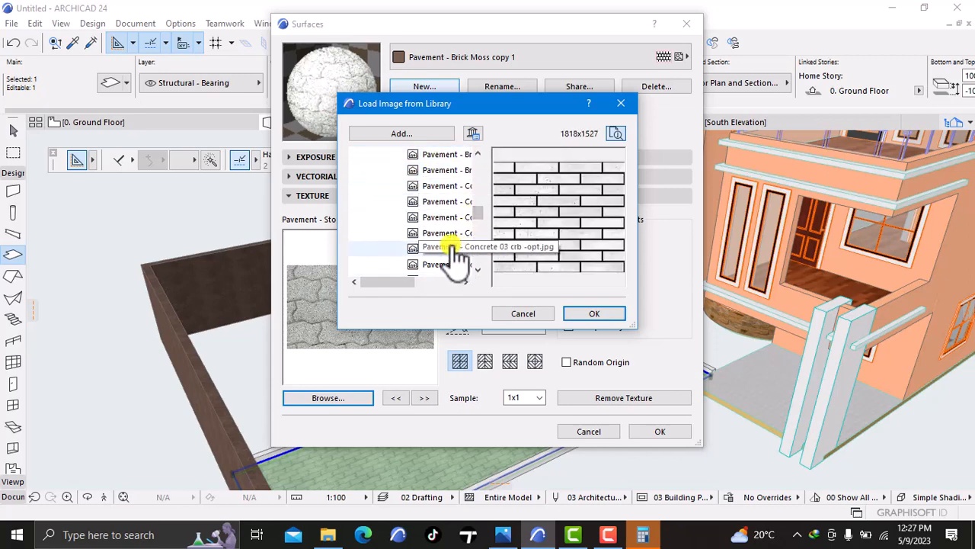
- Compare the concrete and brick pavement textures and load Pavement - Brick Red c -opt.jpg as the surface's texture
left_click(451, 247)
left_click(443, 233)
left_click(441, 218)
left_click(436, 201)
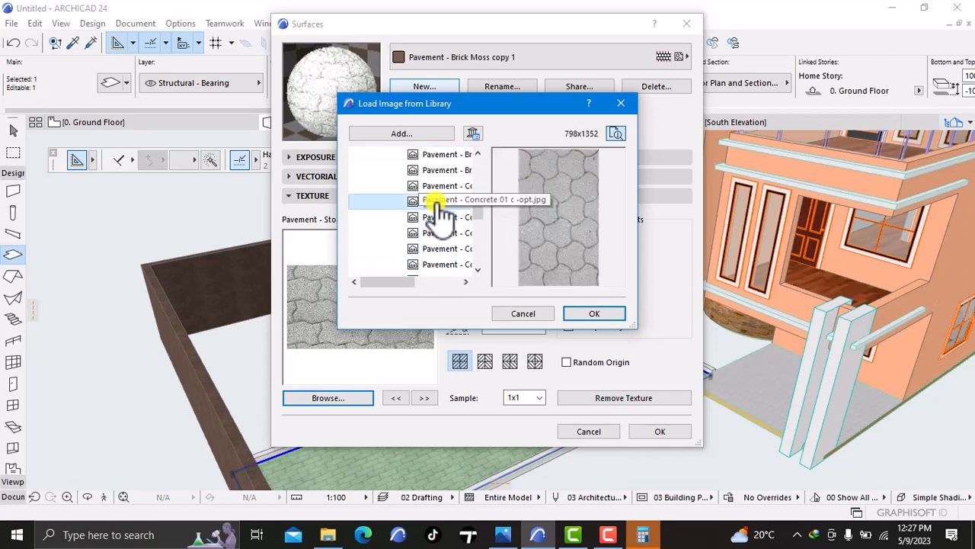
left_click(438, 186)
left_click(438, 170)
left_click(439, 154)
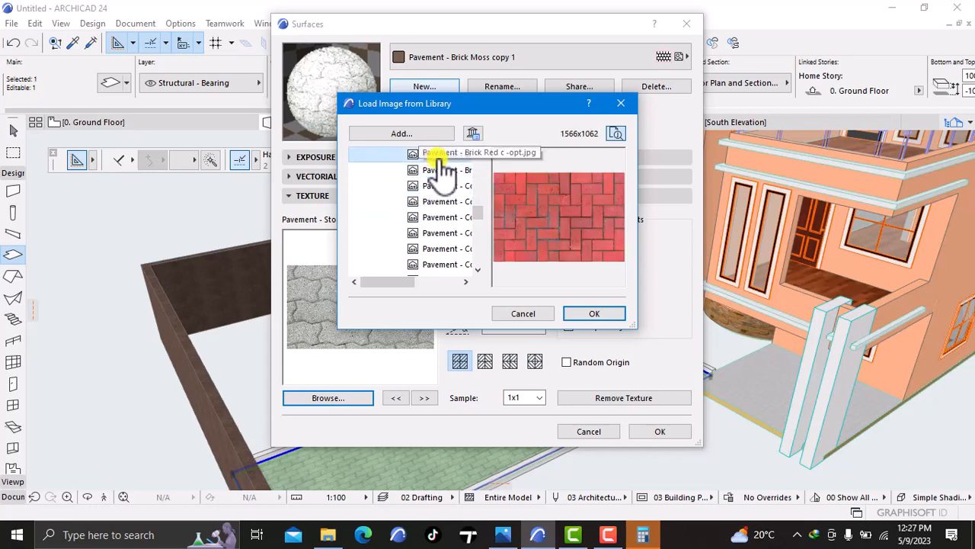
left_click(580, 312)
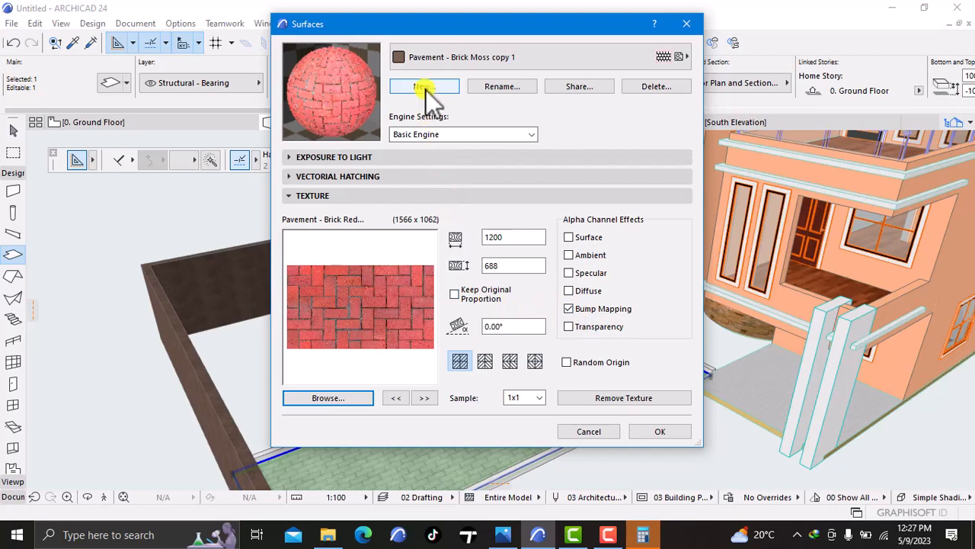
- Duplicate the surface as Pavement - Brick Moss copy 1 copy, apply the surface changes and deselect the driveway slab
left_click(424, 86)
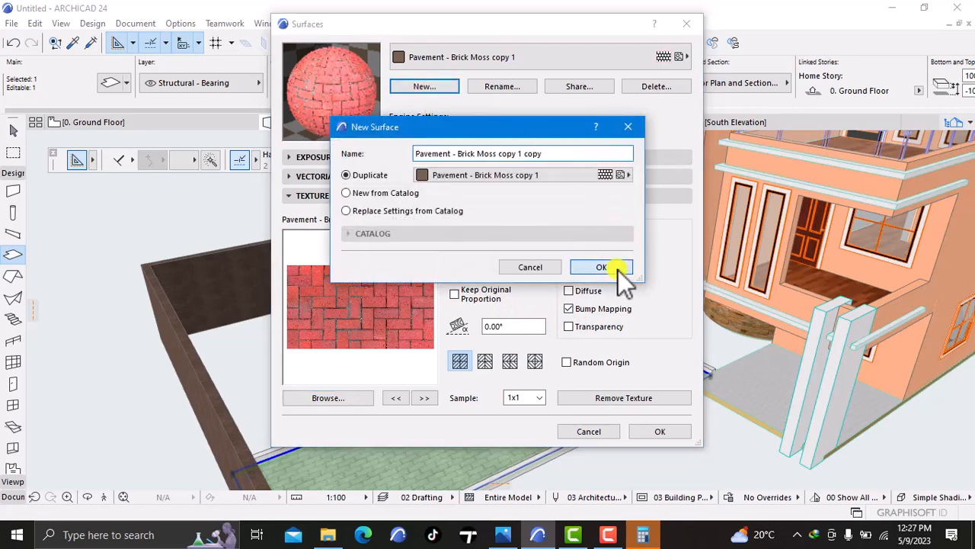
left_click(601, 267)
left_click(653, 429)
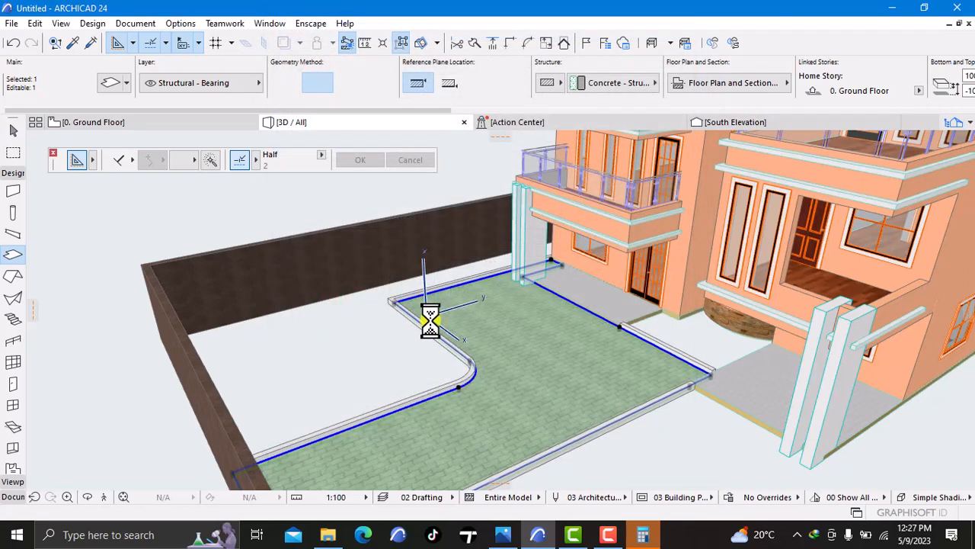
key("Escape")
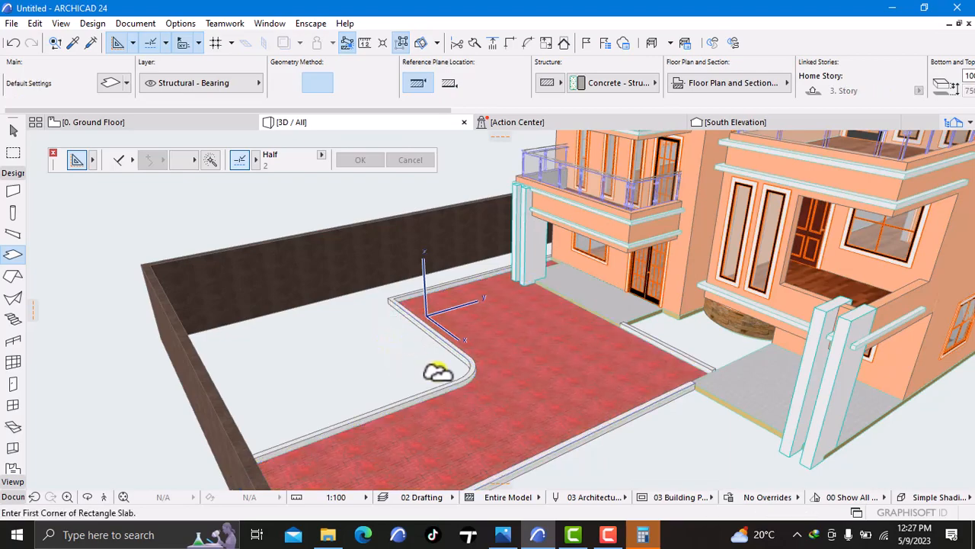
- Examine the driveway's red brick paving in 3D, up close and together with the whole house
scroll(560, 385, "up", 6)
scroll(570, 380, "down", 5)
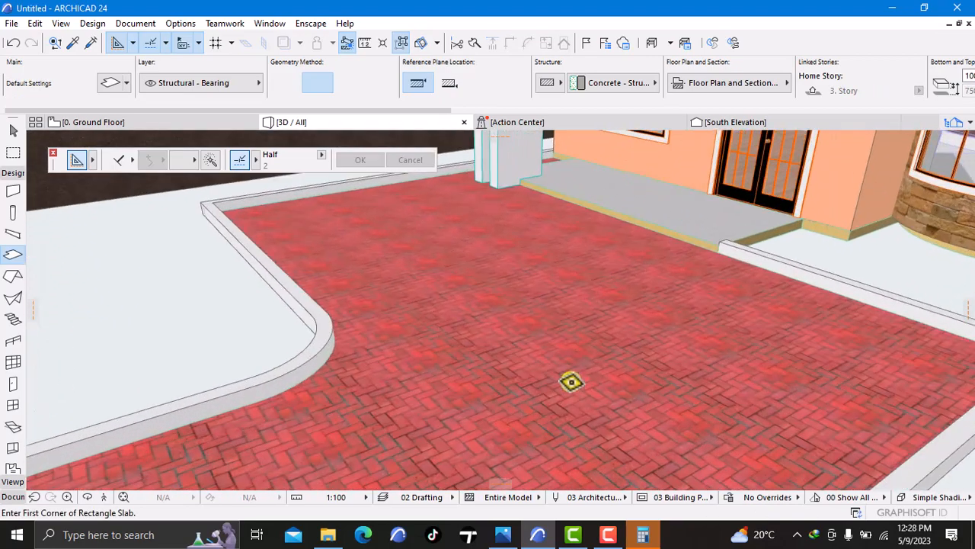
scroll(556, 414, "down", 6)
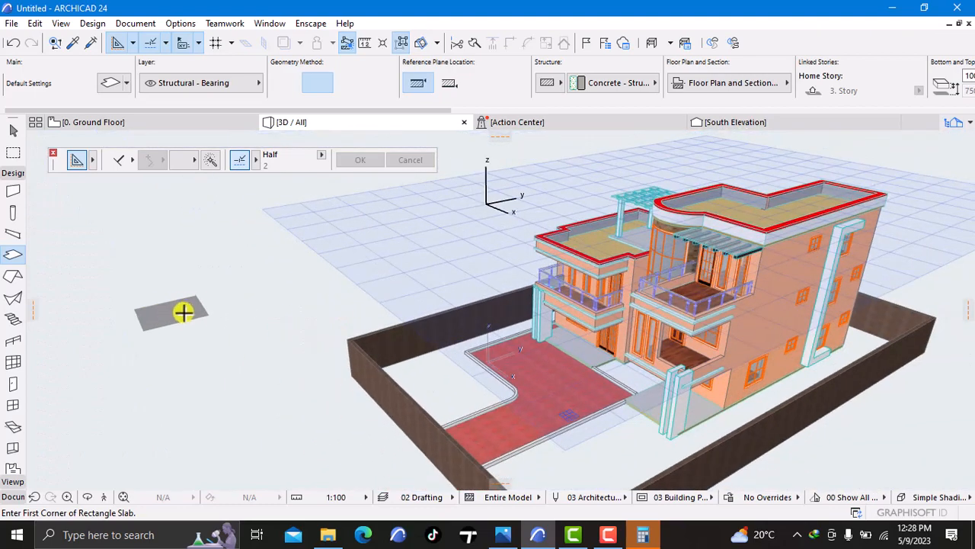
right_click(183, 312)
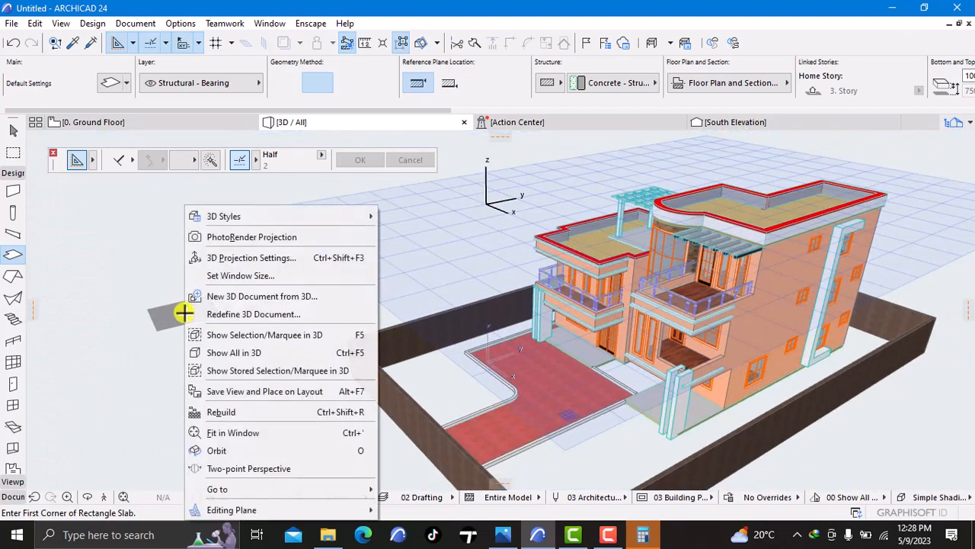
left_click(236, 446)
left_click_drag(225, 365, 366, 304)
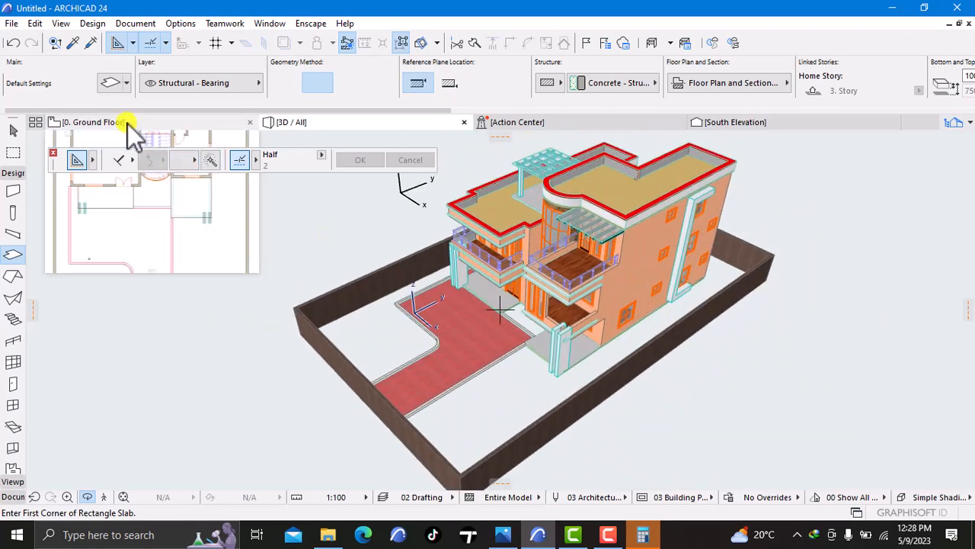
right_click(714, 373)
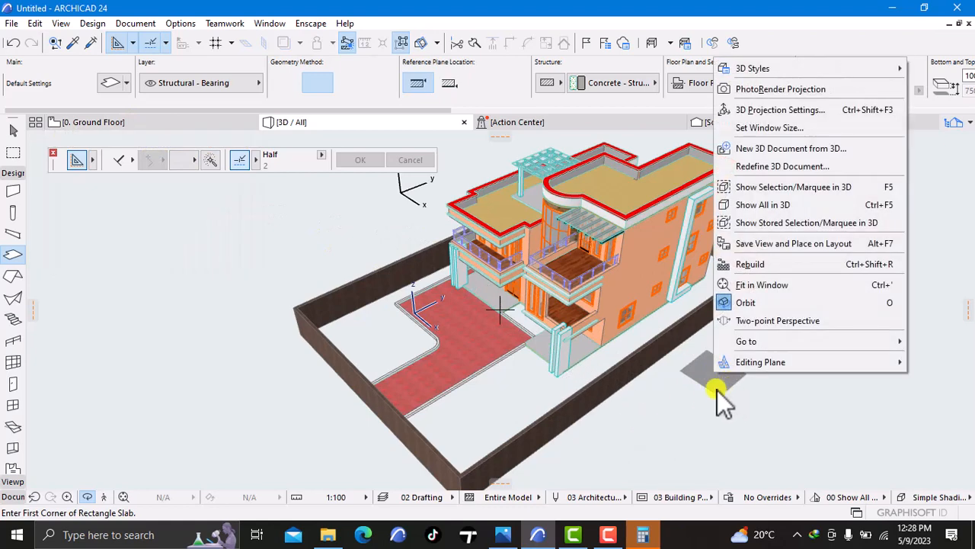
left_click(661, 408)
left_click_drag(662, 407, 653, 358)
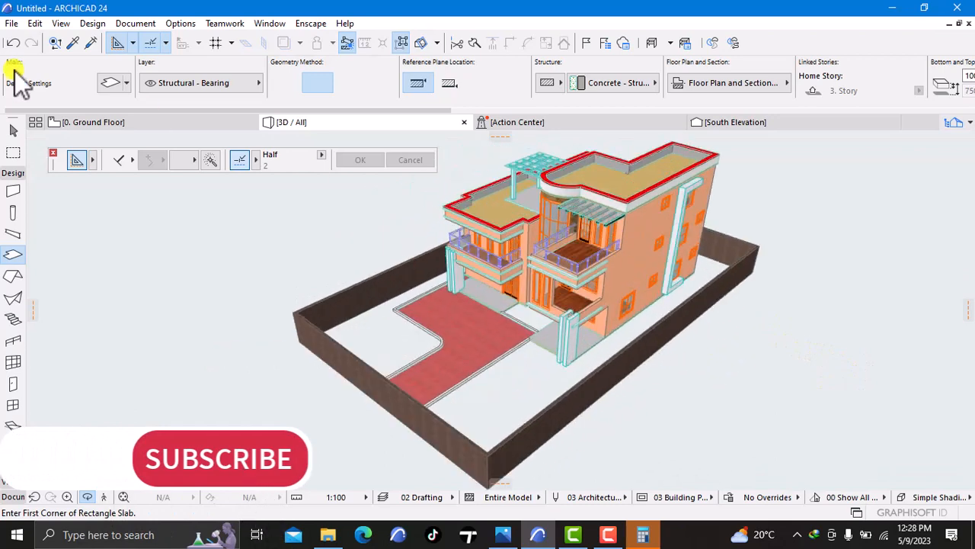
- On the ground floor plan, set the slab defaults to thickness 15 with Grass - Green on all linked override surfaces
left_click(138, 121)
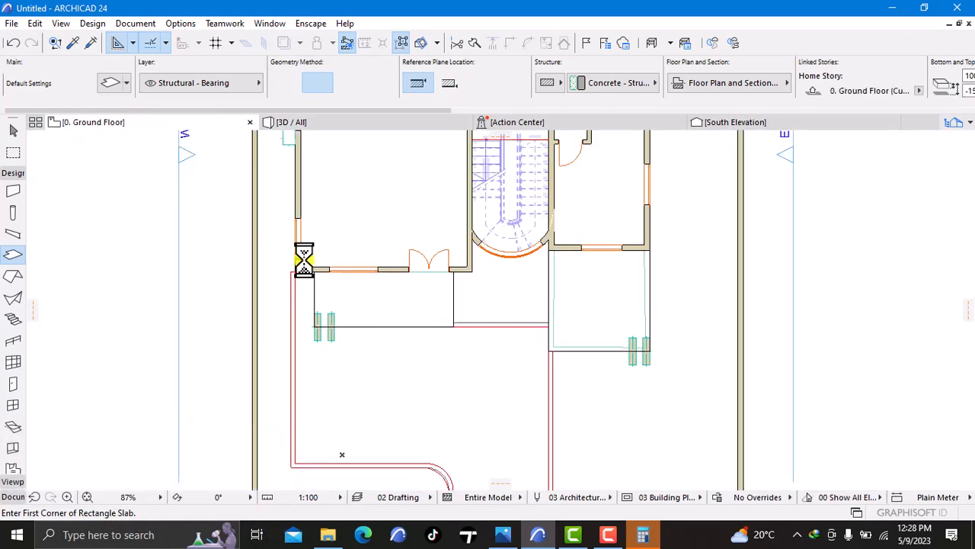
double_click(10, 255)
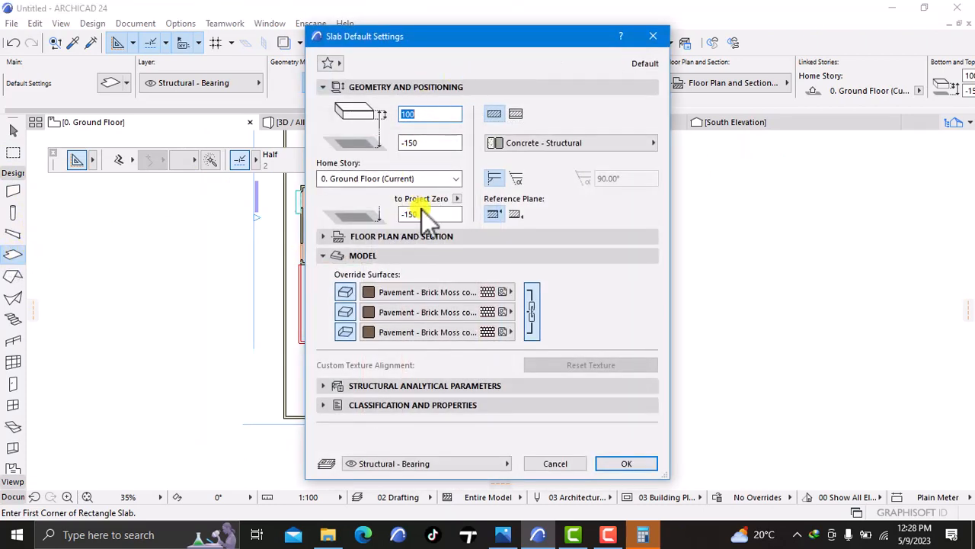
left_click(425, 116)
key("BackSpace")
key("BackSpace")
left_click(404, 297)
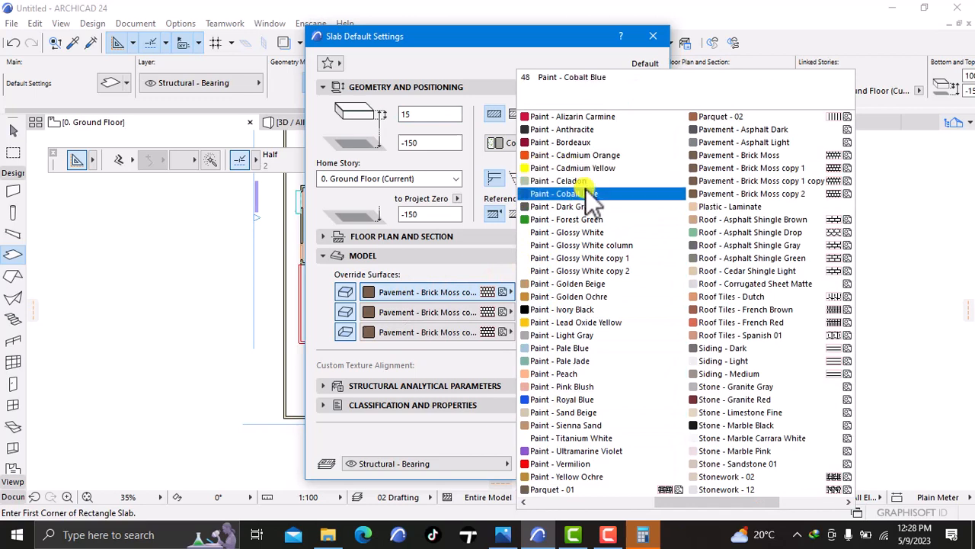
left_click(634, 502)
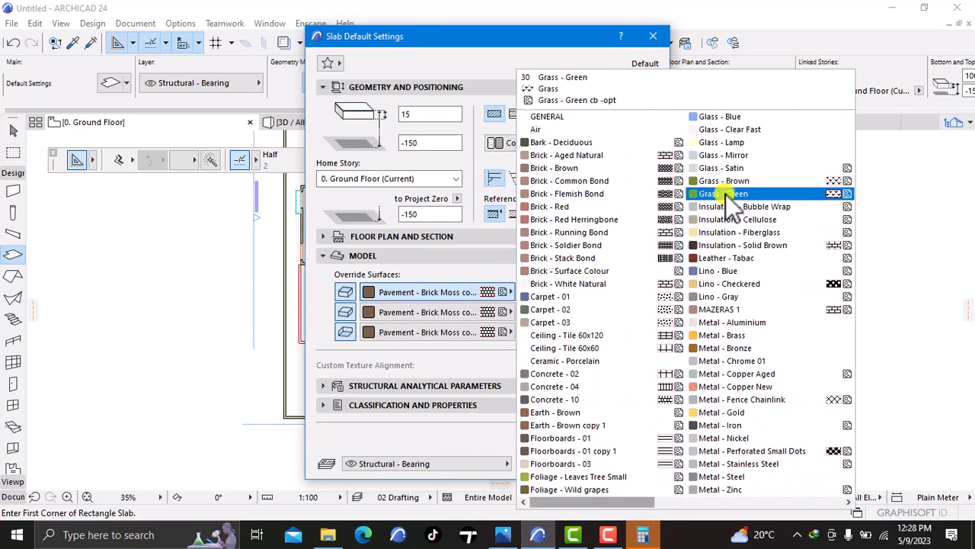
left_click(726, 193)
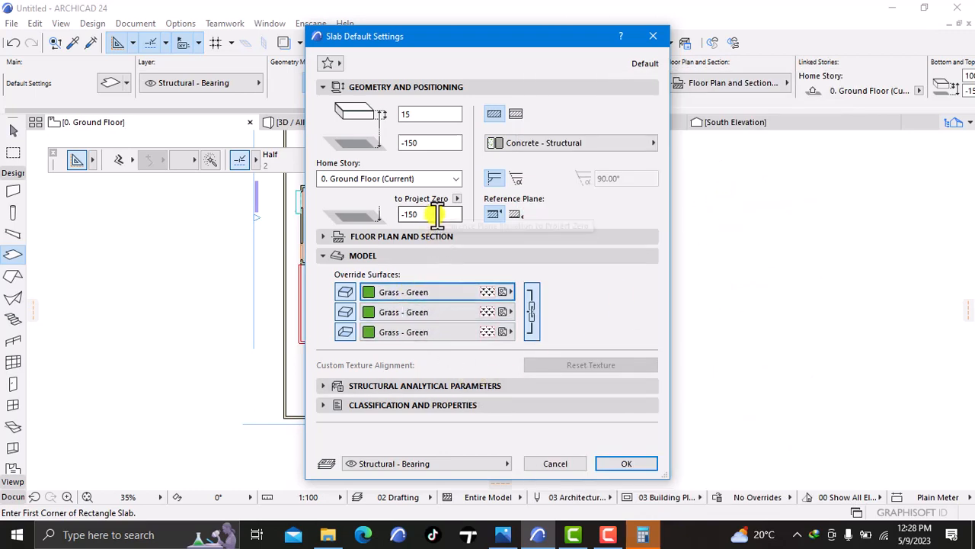
left_click(614, 465)
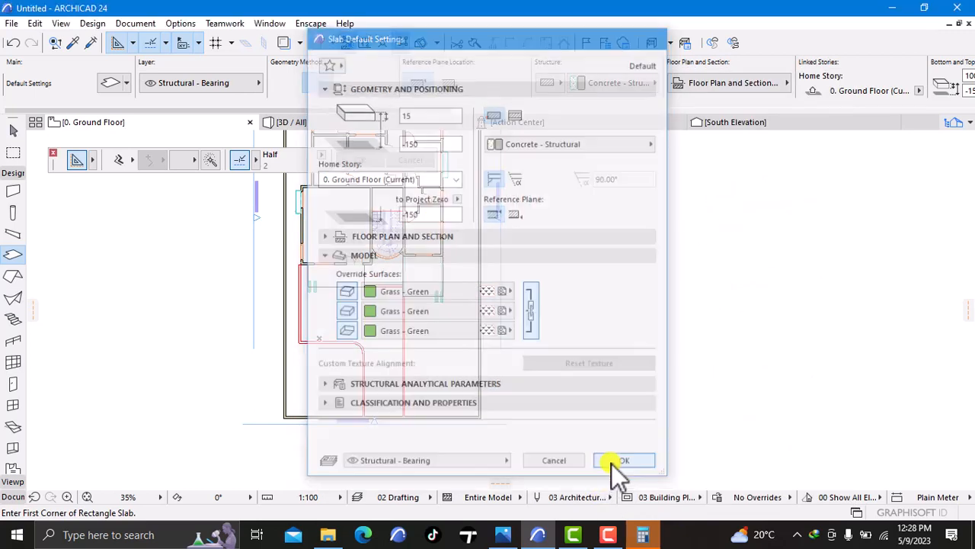
- Create grass slabs with the Magic Wand in the yard areas between the driveway curbs and the boundary wall, and show them in 3D
scroll(328, 357, "up", 3)
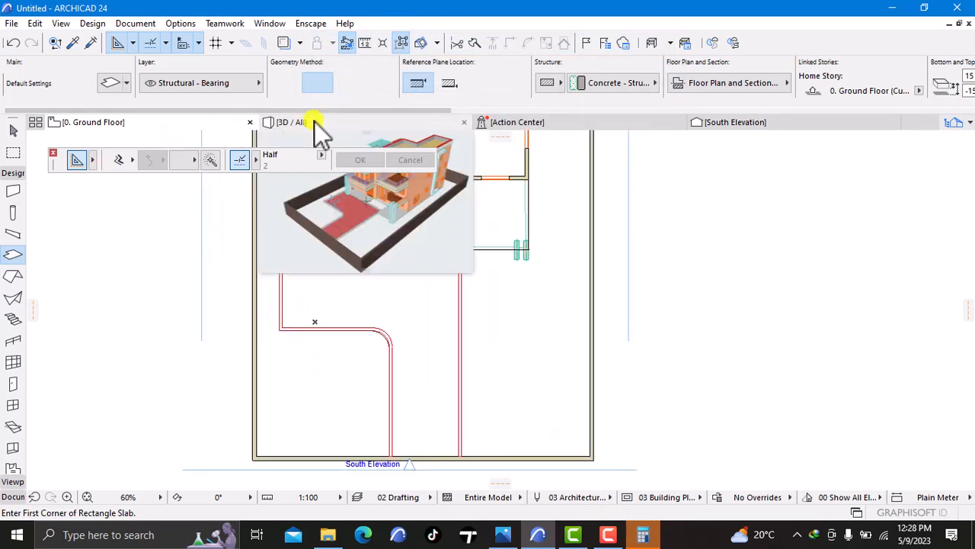
left_click(211, 159)
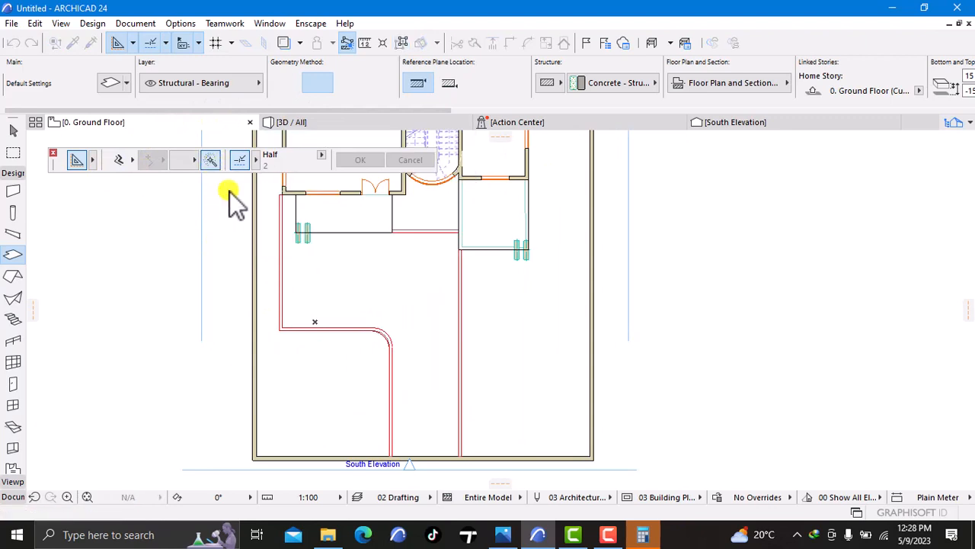
left_click(297, 364)
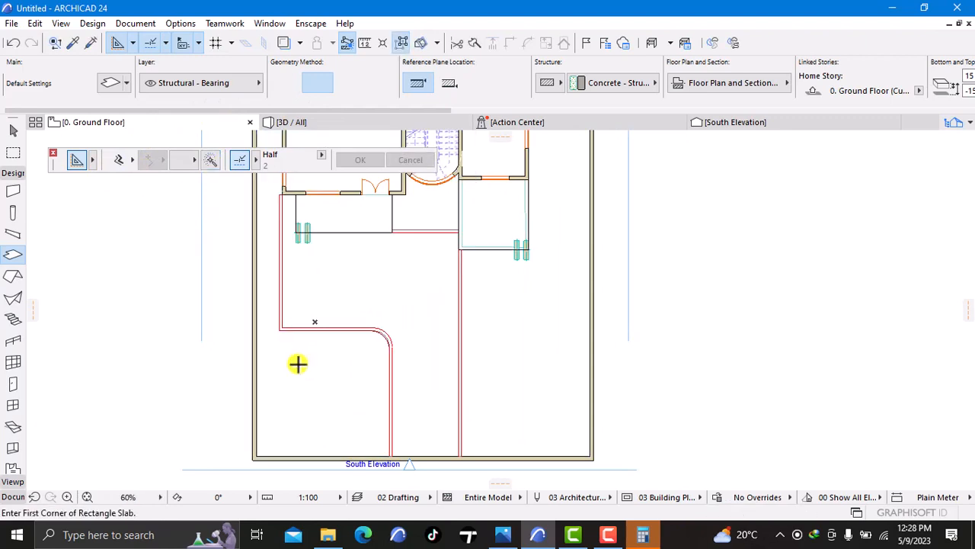
left_click(304, 122)
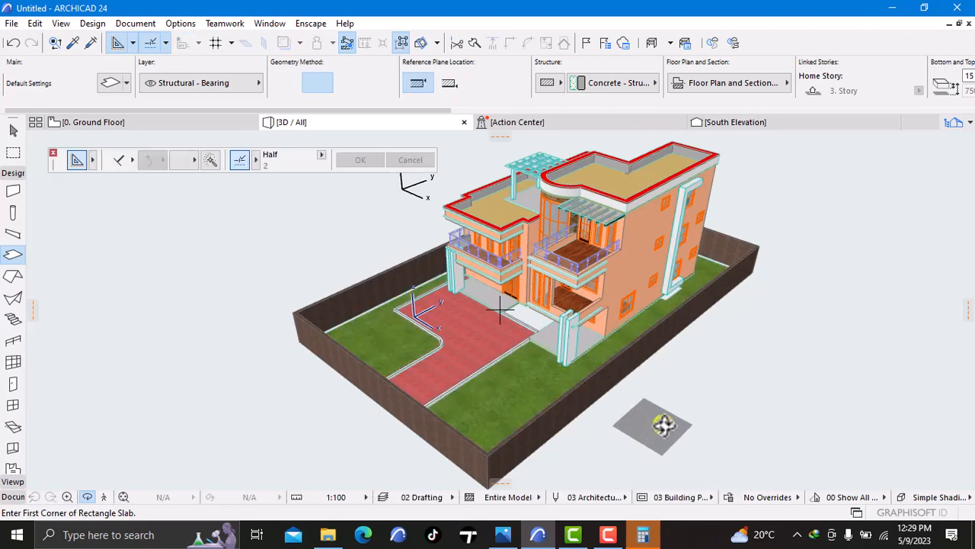
- Select all four boundary walls and set their height to 1800 and their bottom offset to -150
right_click(667, 414)
left_click(632, 461)
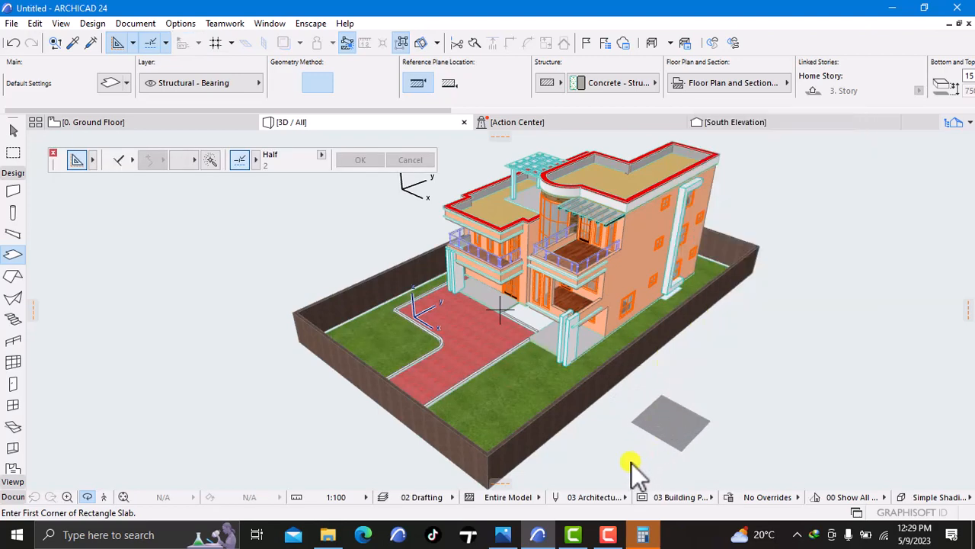
left_click_drag(564, 457, 394, 315)
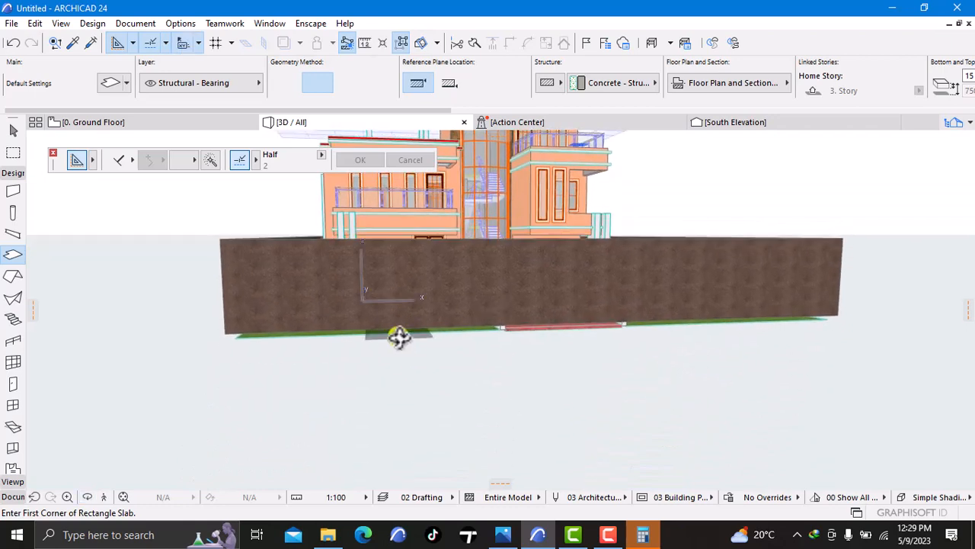
left_click(410, 305, "shift")
right_click(387, 399)
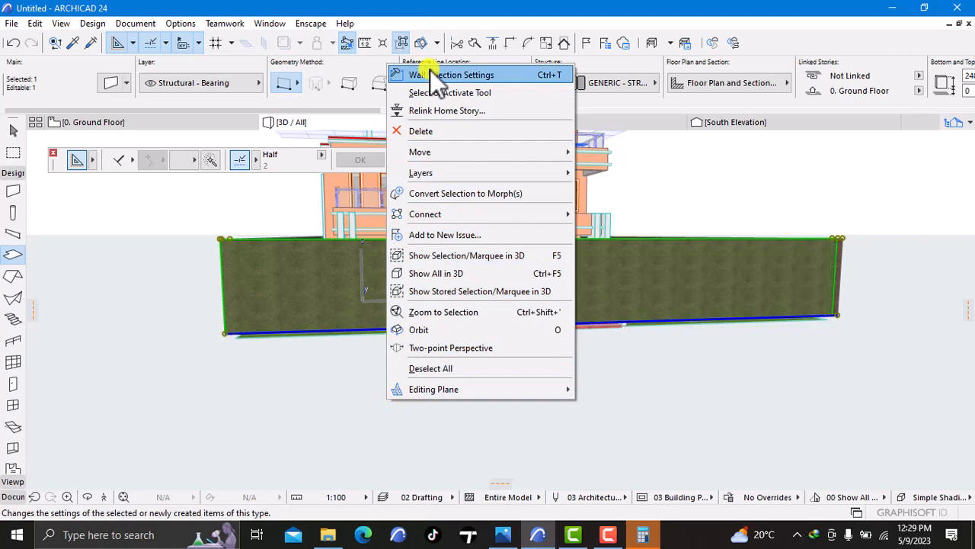
left_click(285, 434)
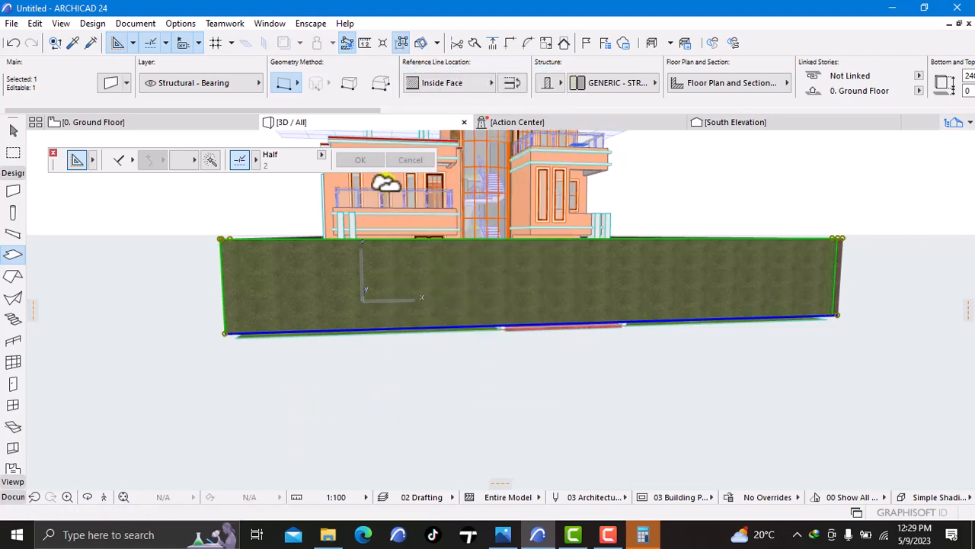
left_click(402, 45)
right_click(416, 394)
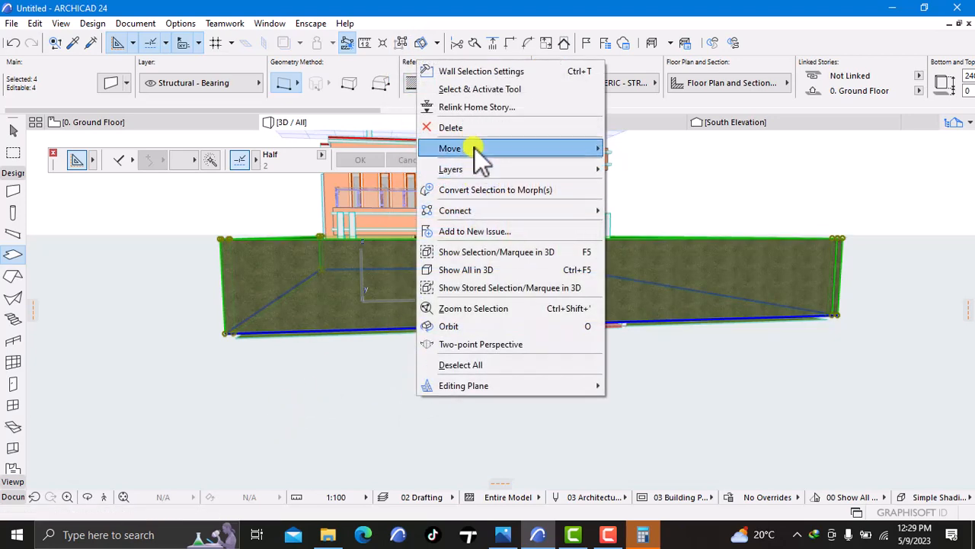
left_click(469, 74)
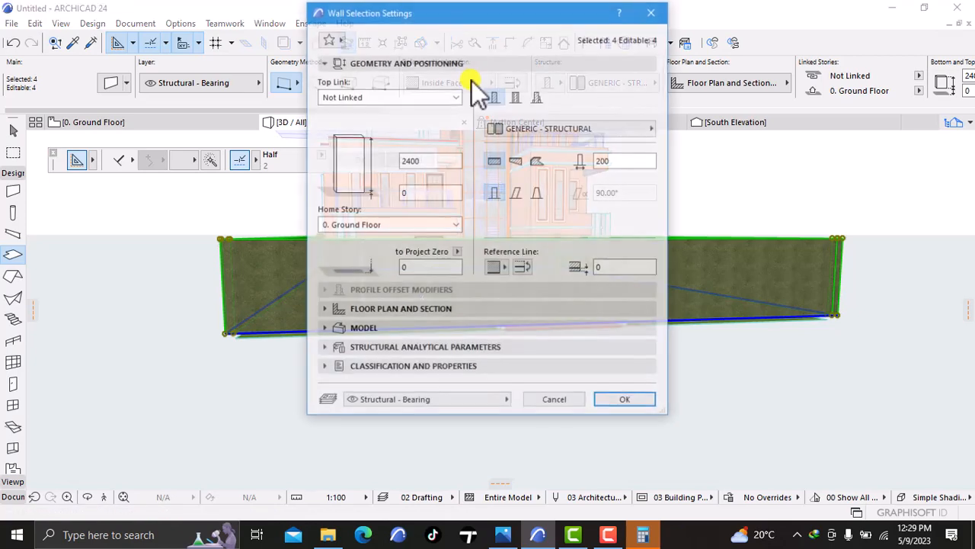
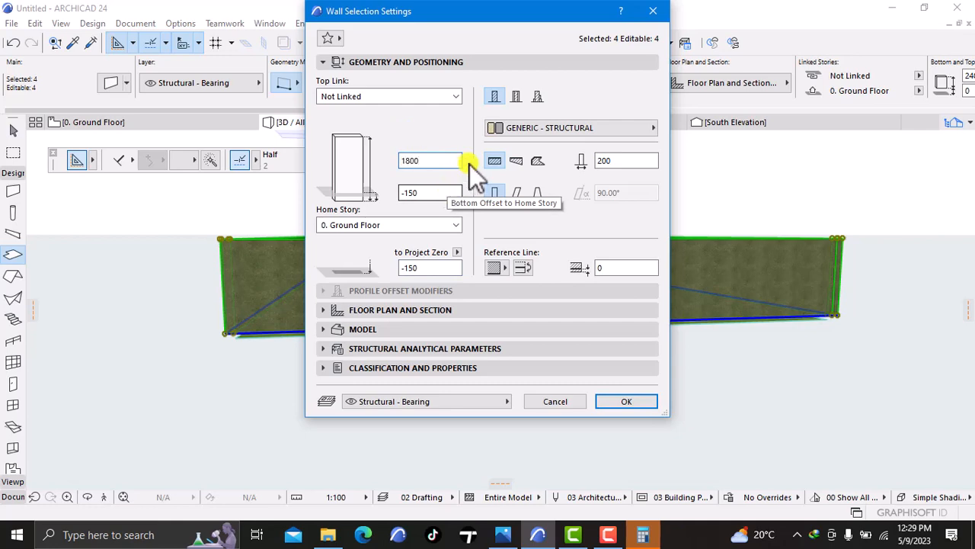
left_click(626, 401)
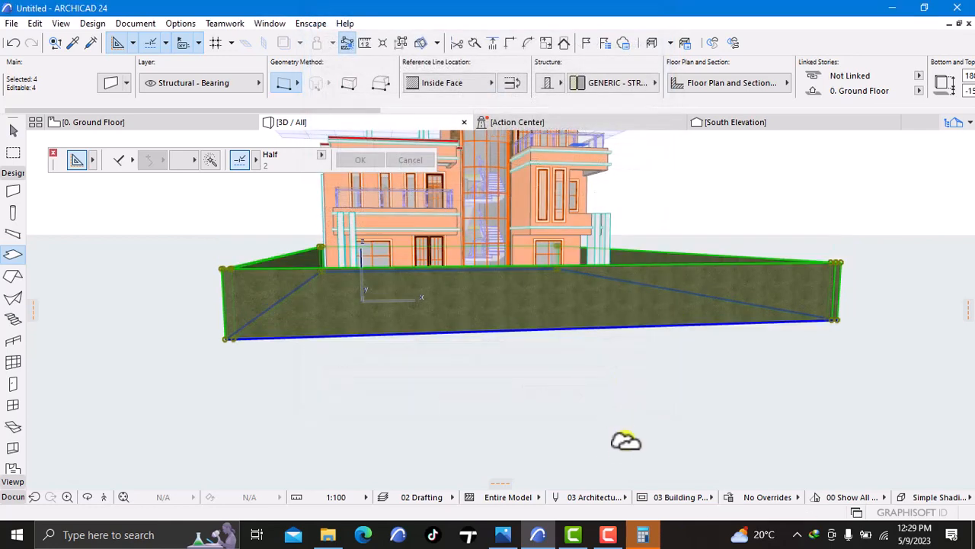
left_click(681, 441)
- On the ground floor plan, create a grass slab with the Magic Wand between the two porches below the curved stair wall, and show it in 3D
right_click(761, 414)
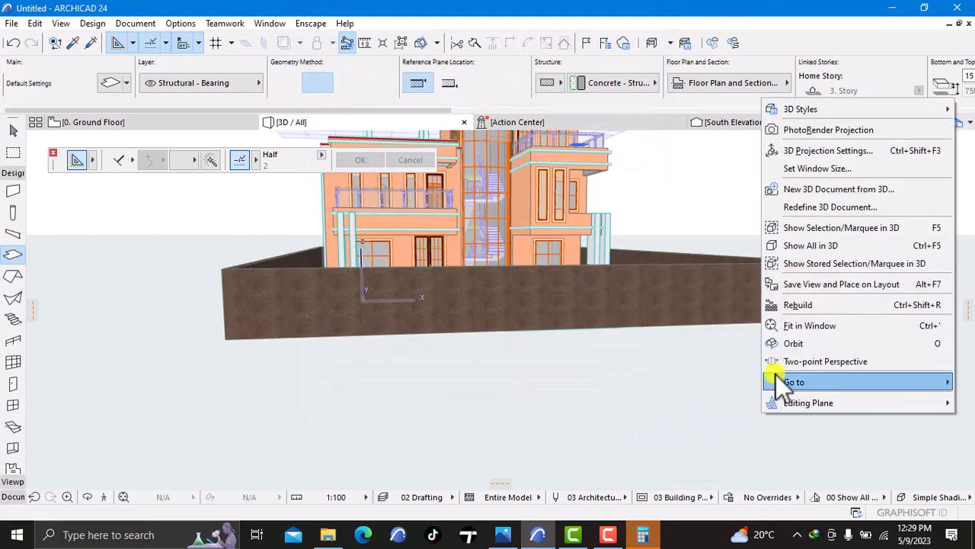
left_click(800, 344)
left_click_drag(807, 370, 663, 366)
left_click(192, 122)
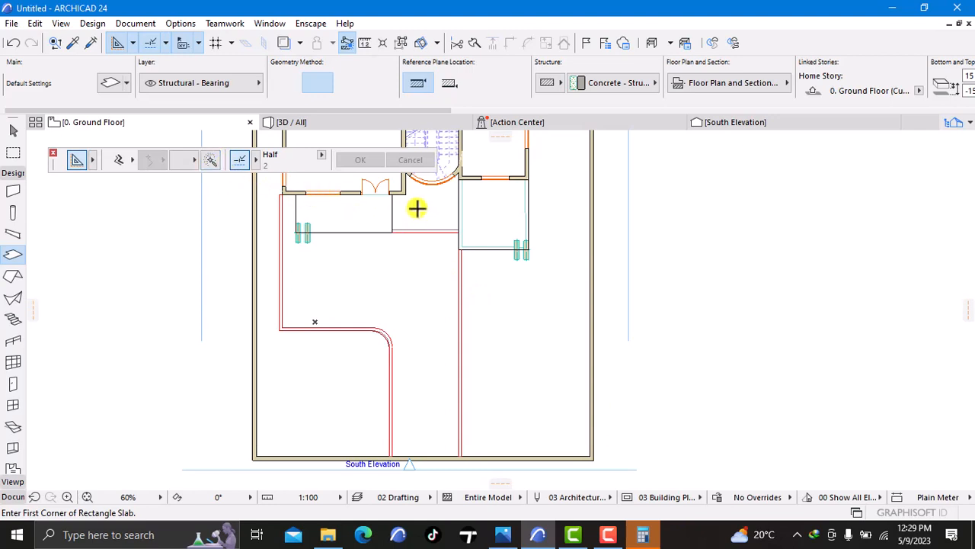
scroll(417, 207, "up", 3)
left_click(212, 160)
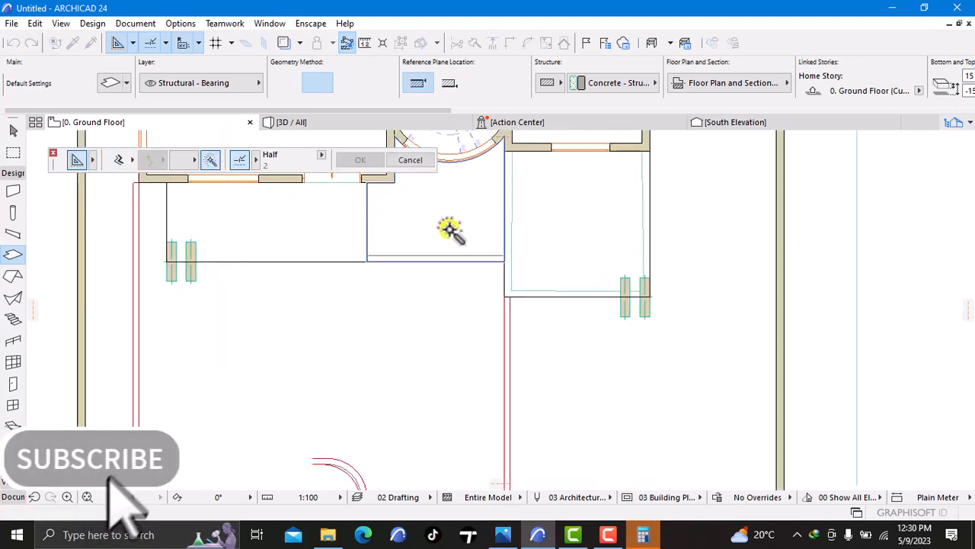
left_click(450, 228)
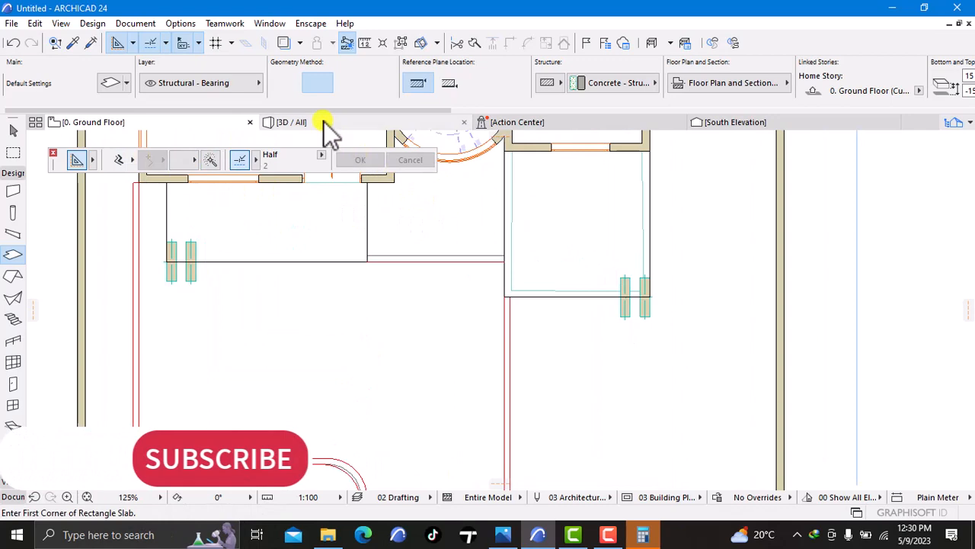
left_click(324, 122)
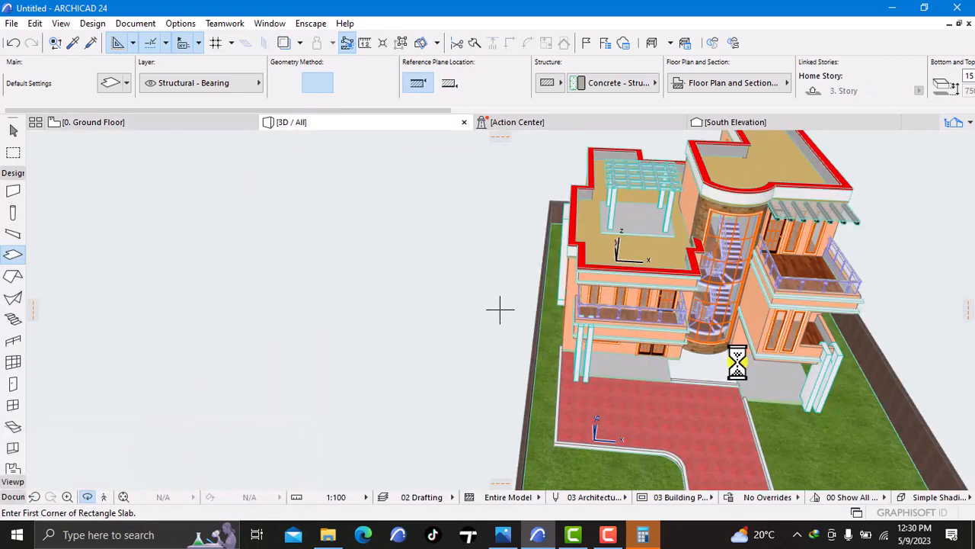
- Select the curved stair wall with its grouped walls and set their bottom offset to -150
scroll(518, 312, "up", 1)
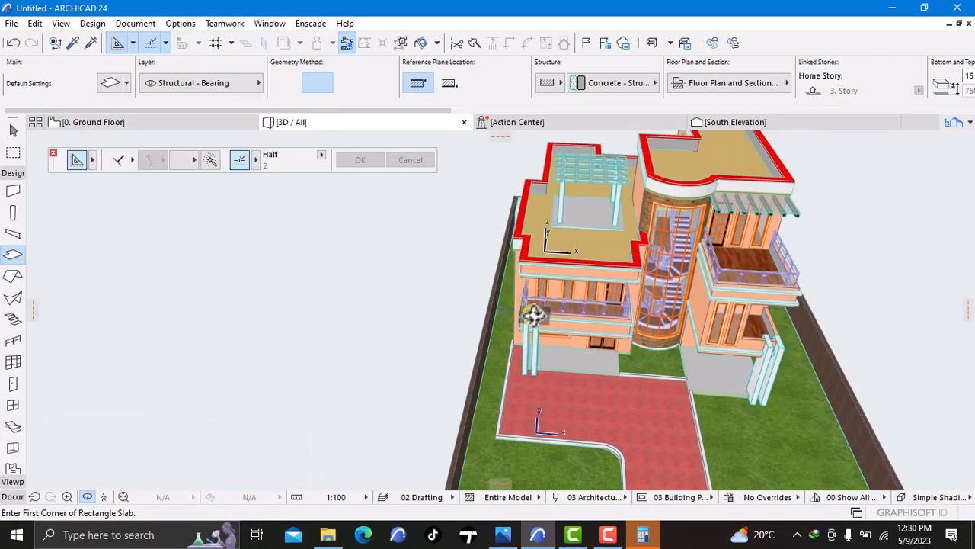
scroll(678, 375, "up", 5)
scroll(678, 376, "up", 1)
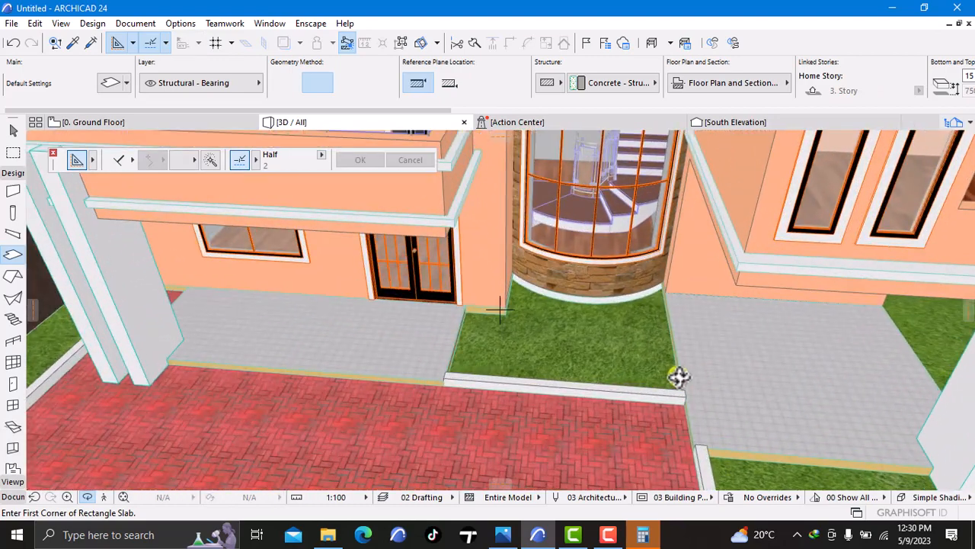
scroll(677, 374, "up", 2)
scroll(677, 374, "down", 1)
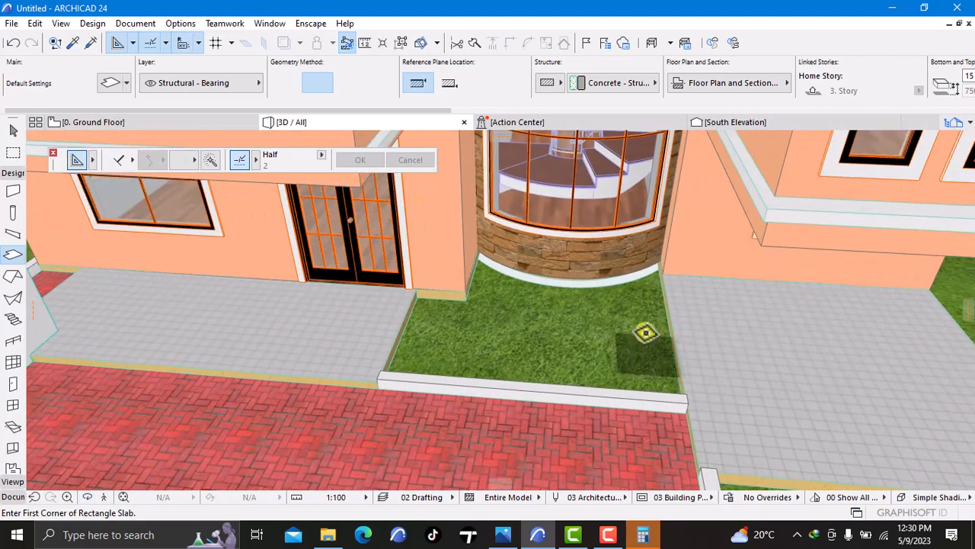
scroll(583, 267, "down", 5)
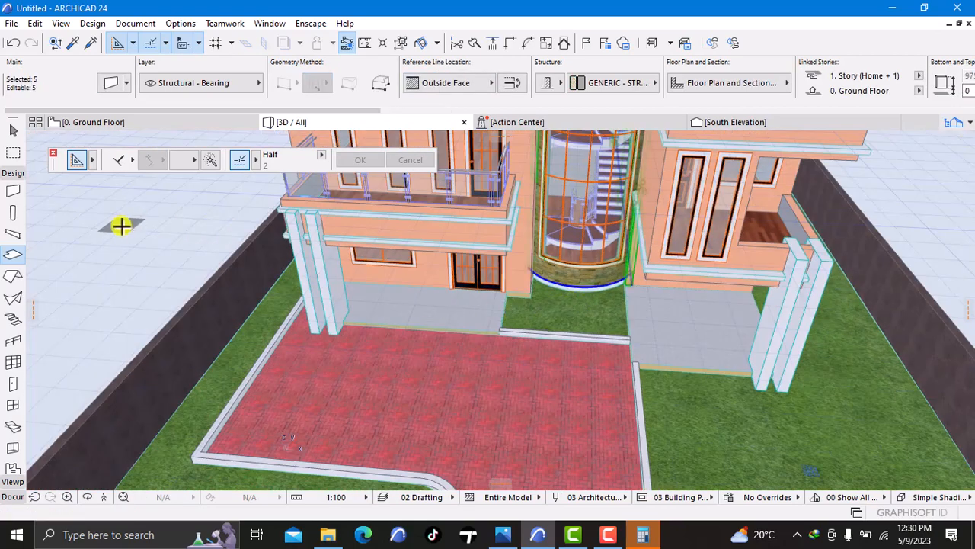
right_click(110, 185)
left_click(160, 204)
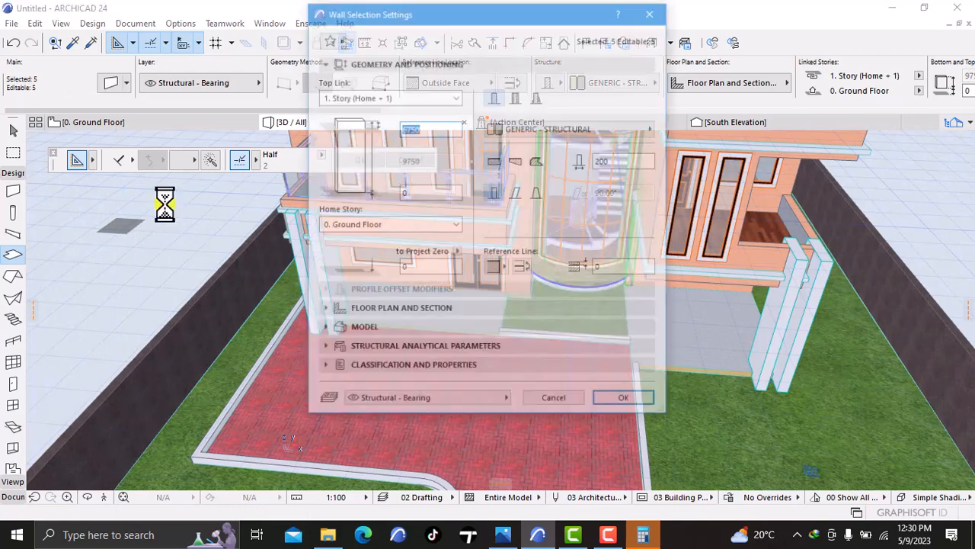
left_click(623, 396)
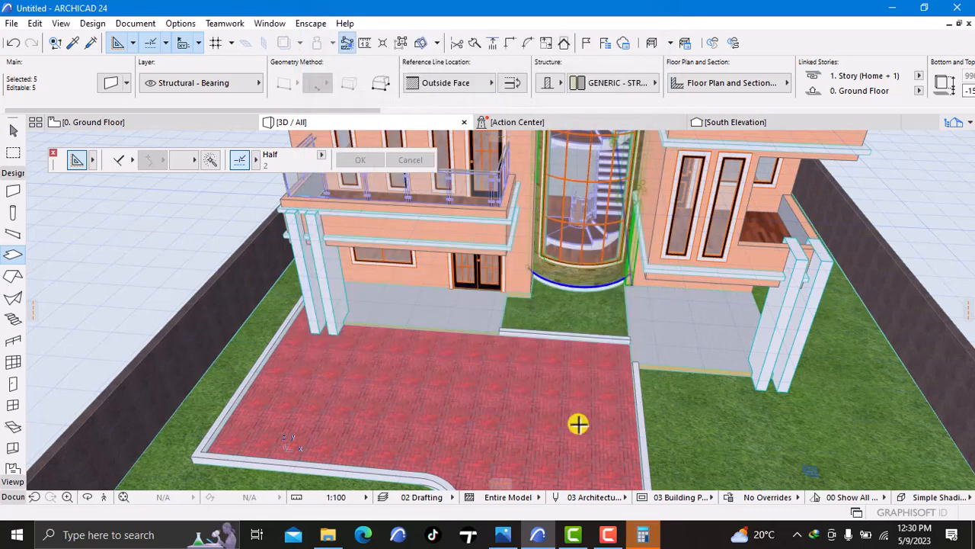
key("Escape")
- Examine the compound and its front boundary wall corner in 3D
scroll(775, 425, "down", 3)
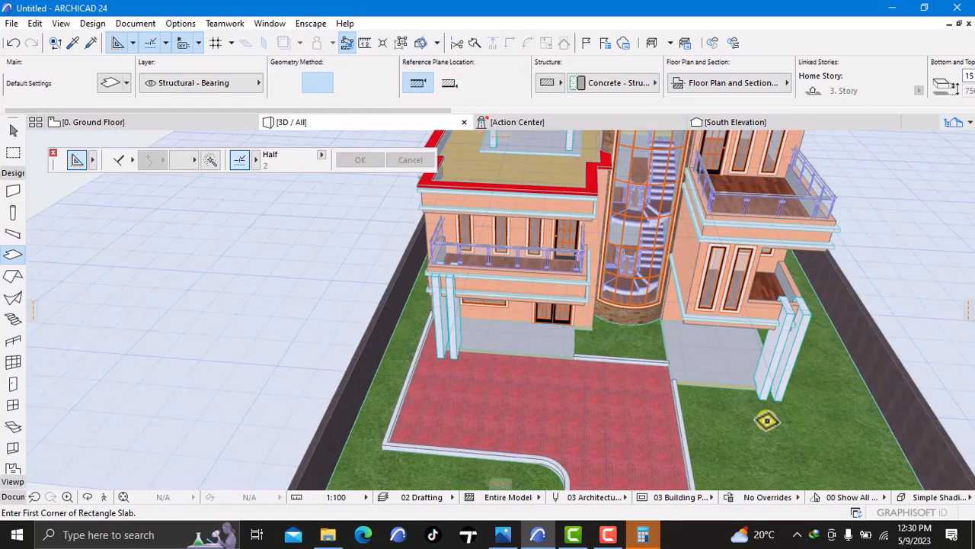
middle_click_drag(768, 419, 598, 255)
right_click(774, 273)
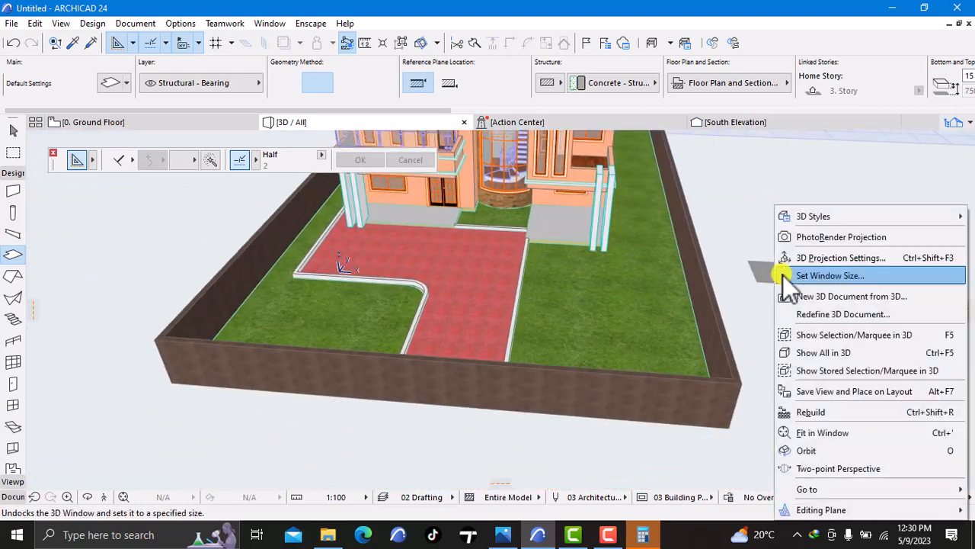
left_click(810, 449)
left_click_drag(797, 377, 589, 329)
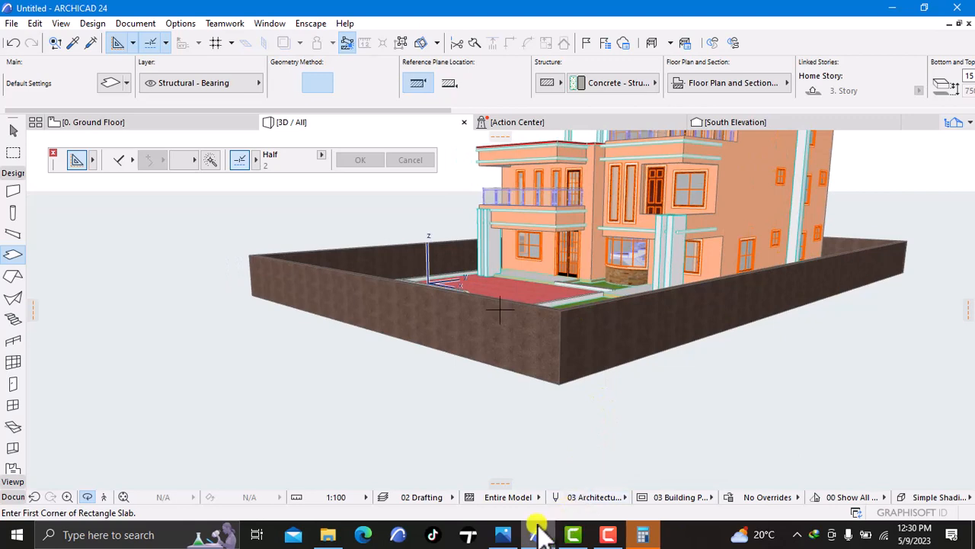
- Switch to the photo viewer and examine the renders Image6.png and Image7.png, focusing on the gate, its brick posts and the boundary wall columns
left_click(507, 532)
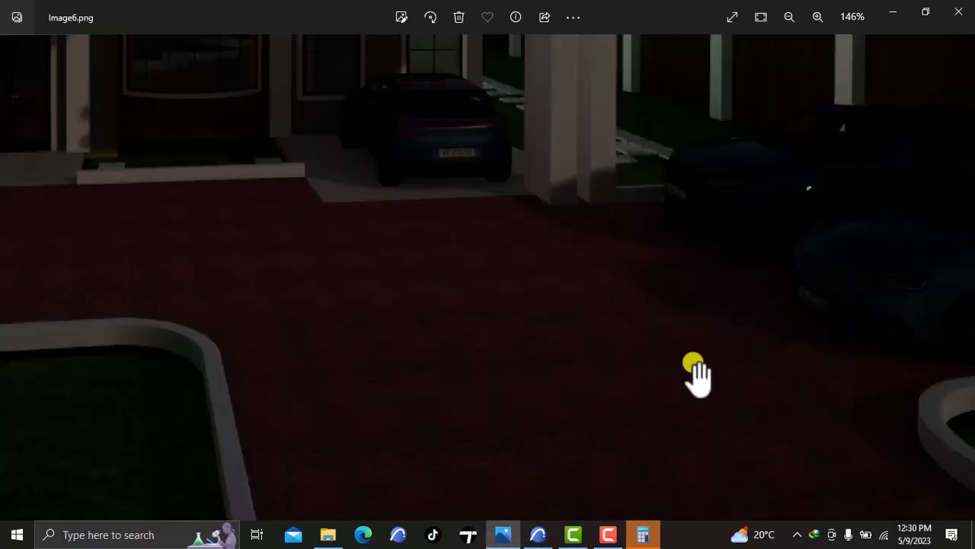
scroll(779, 347, "down", 4)
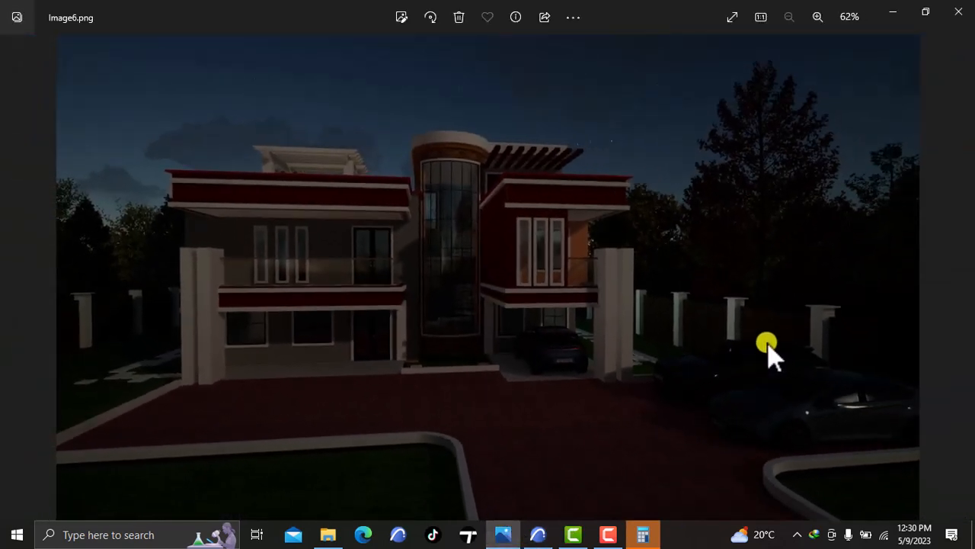
left_click(961, 290)
scroll(371, 362, "up", 10)
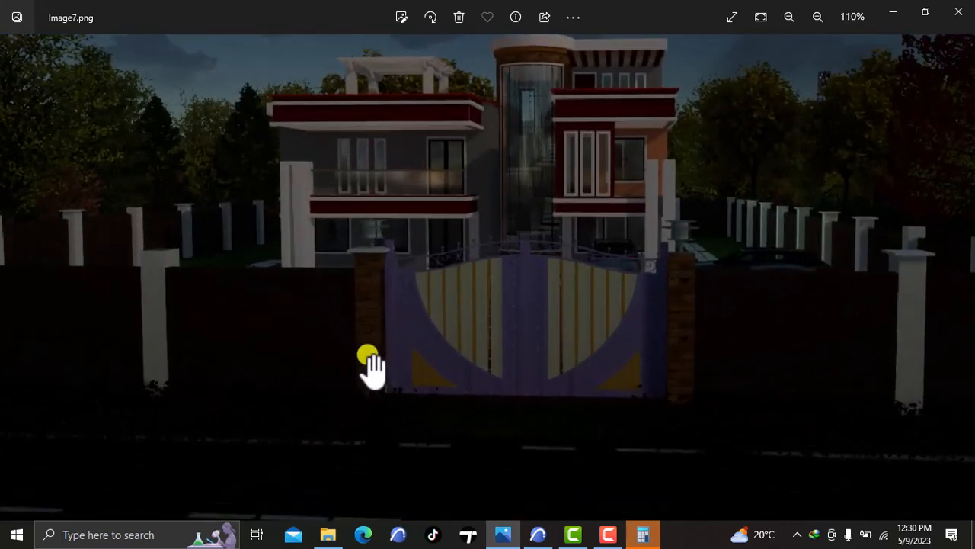
scroll(372, 394, "down", 2)
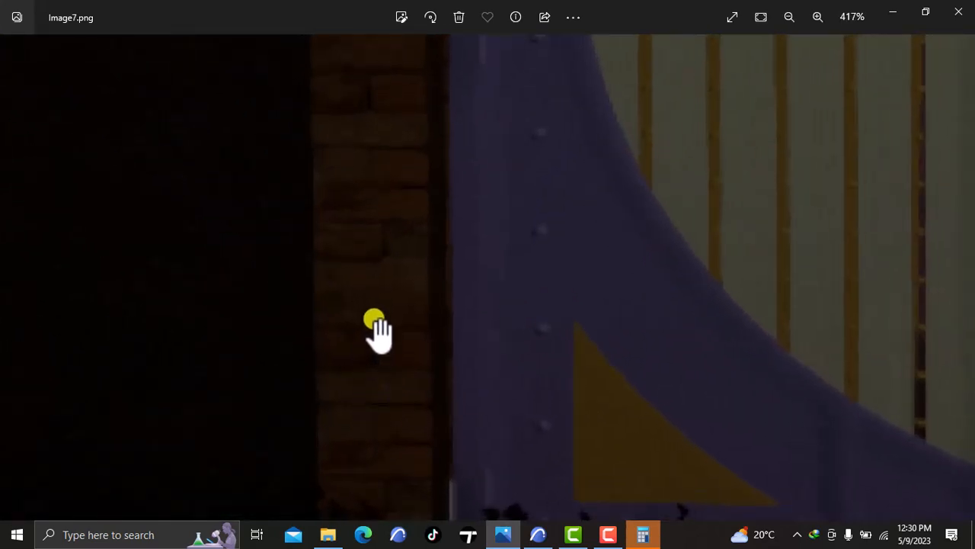
scroll(400, 259, "down", 6)
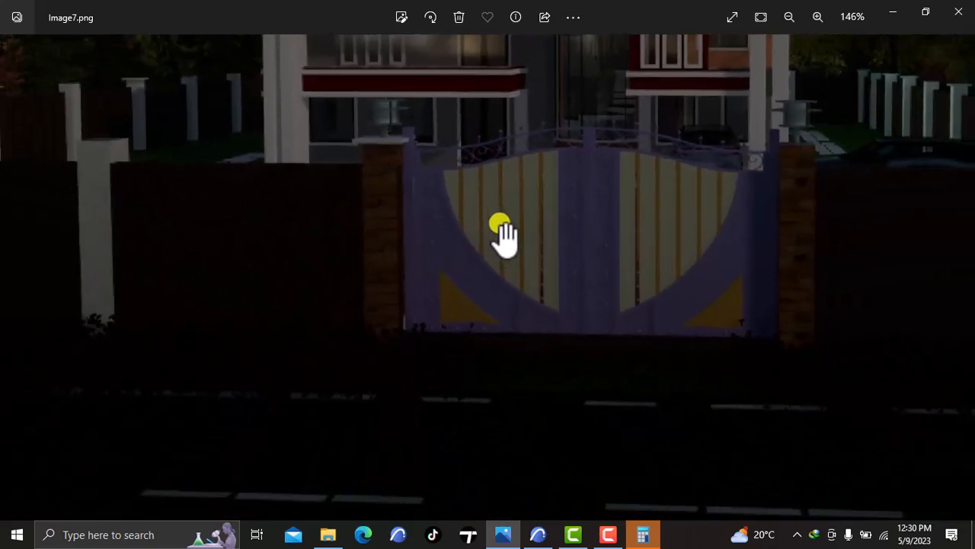
scroll(617, 240, "down", 1)
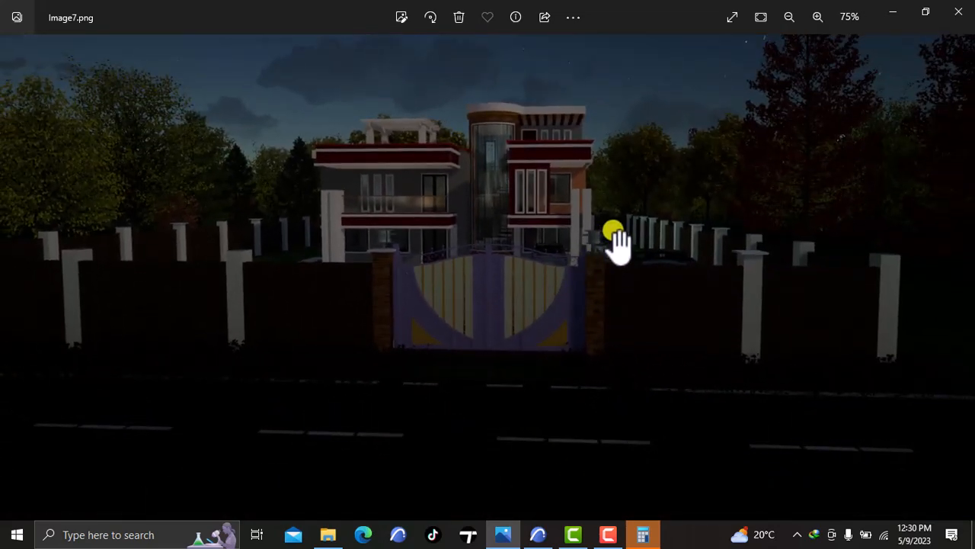
scroll(598, 252, "up", 3)
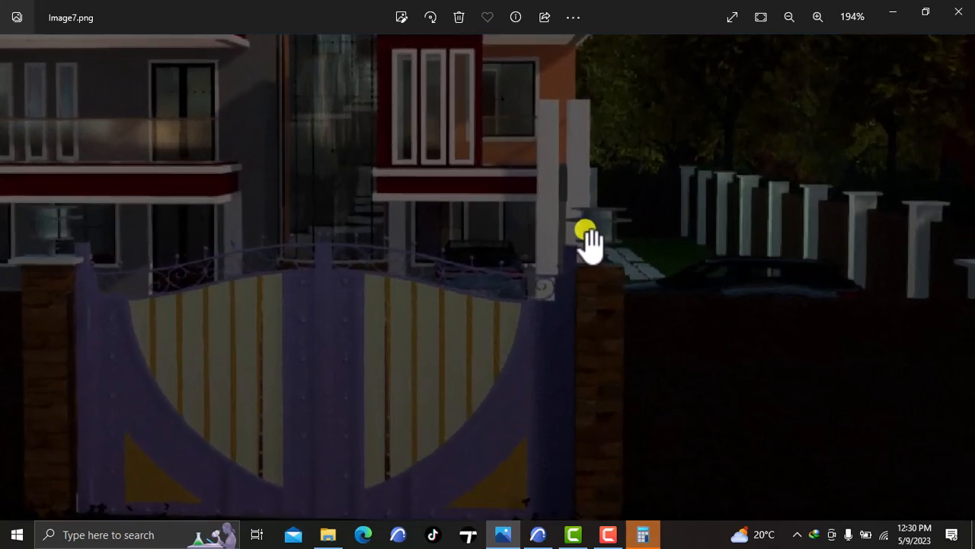
scroll(454, 256, "down", 1)
scroll(207, 266, "down", 1)
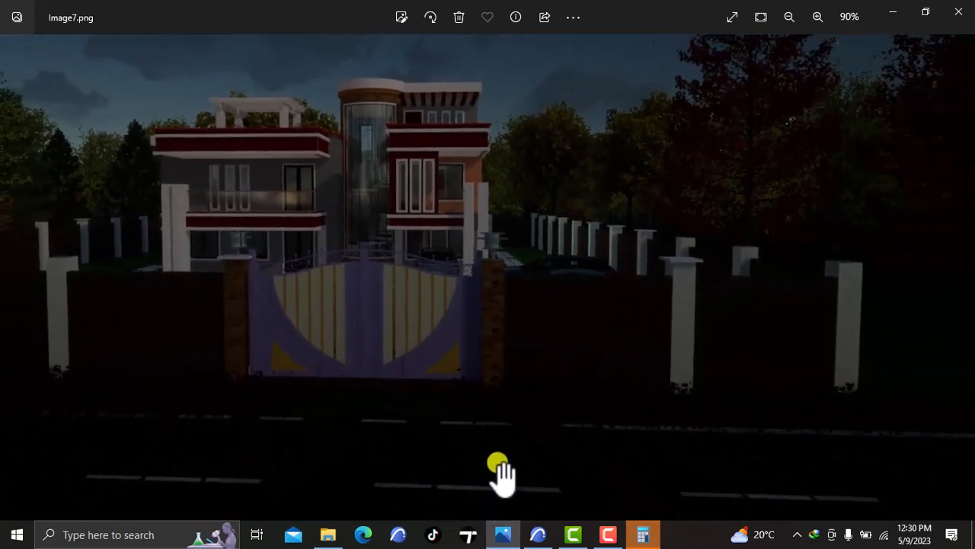
- Switch back to ARCHICAD and view the house and its boundary wall from the front in 3D
left_click(536, 535)
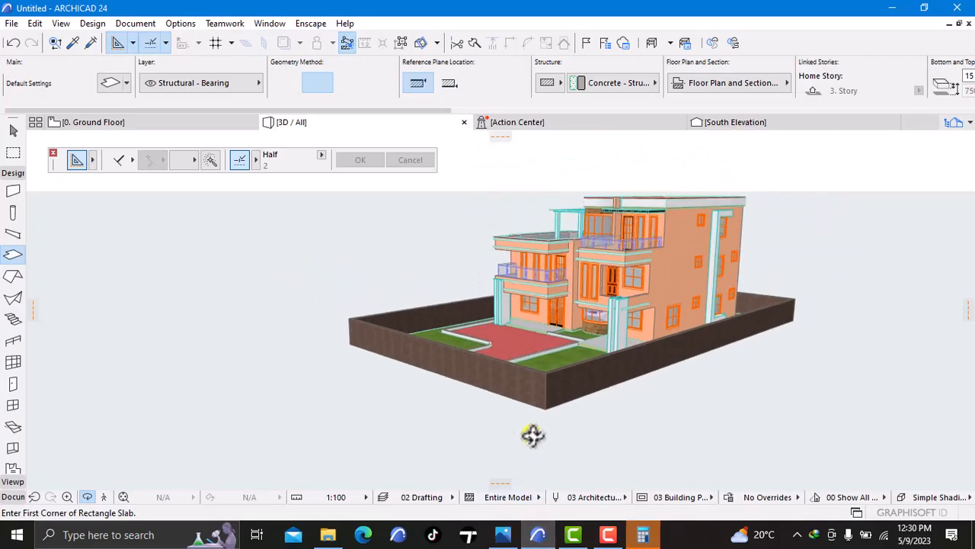
right_click(221, 363)
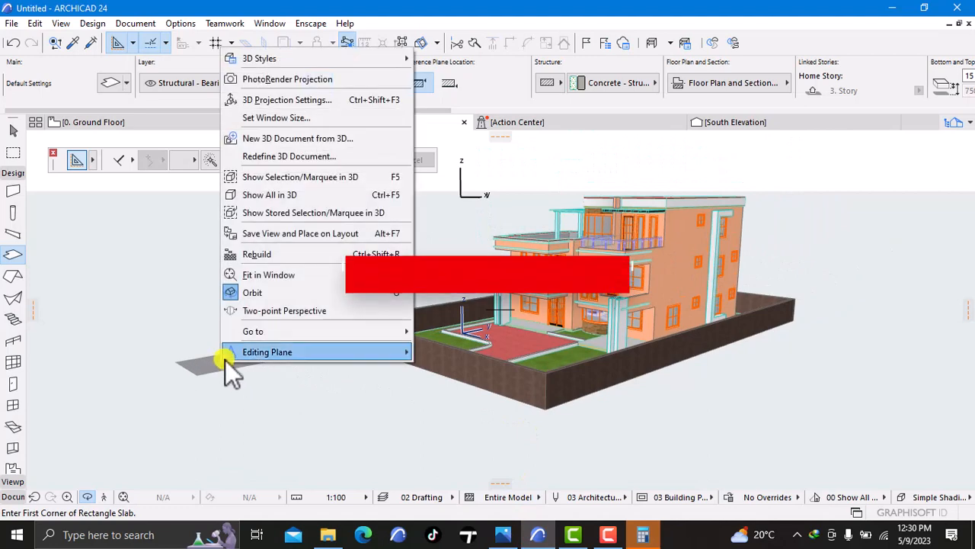
left_click(278, 370)
left_click_drag(278, 370, 667, 382)
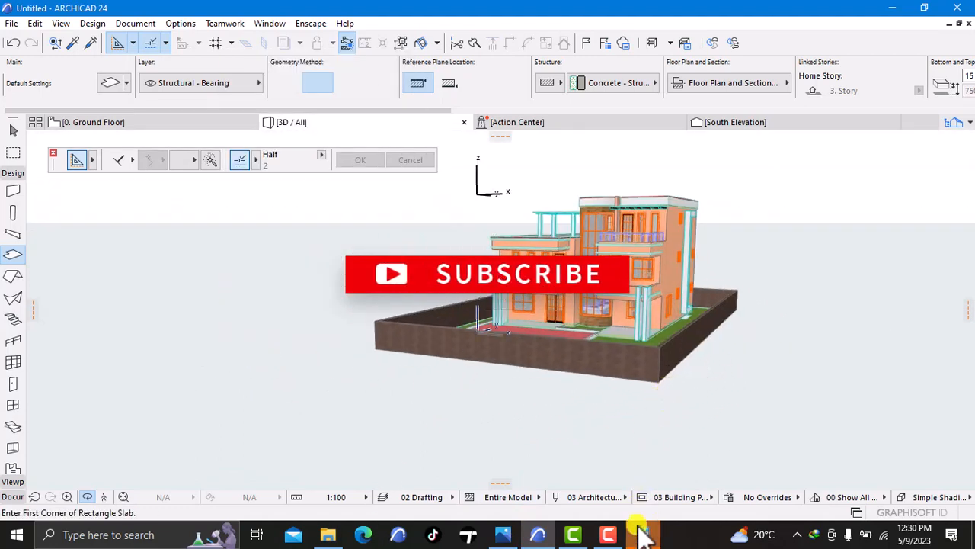